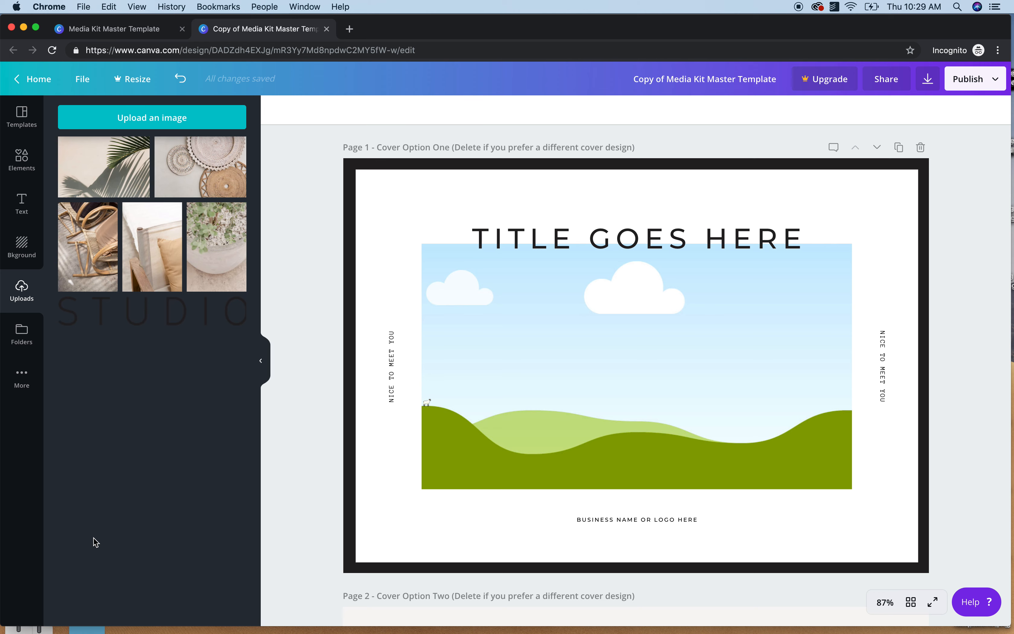
Delete the Cover Option Two, Three, Four and Five pages, keeping only Cover Option One as the cover
{"action": "scroll", "coordinate": [360, 338], "scroll_direction": "down", "scroll_amount": 5}
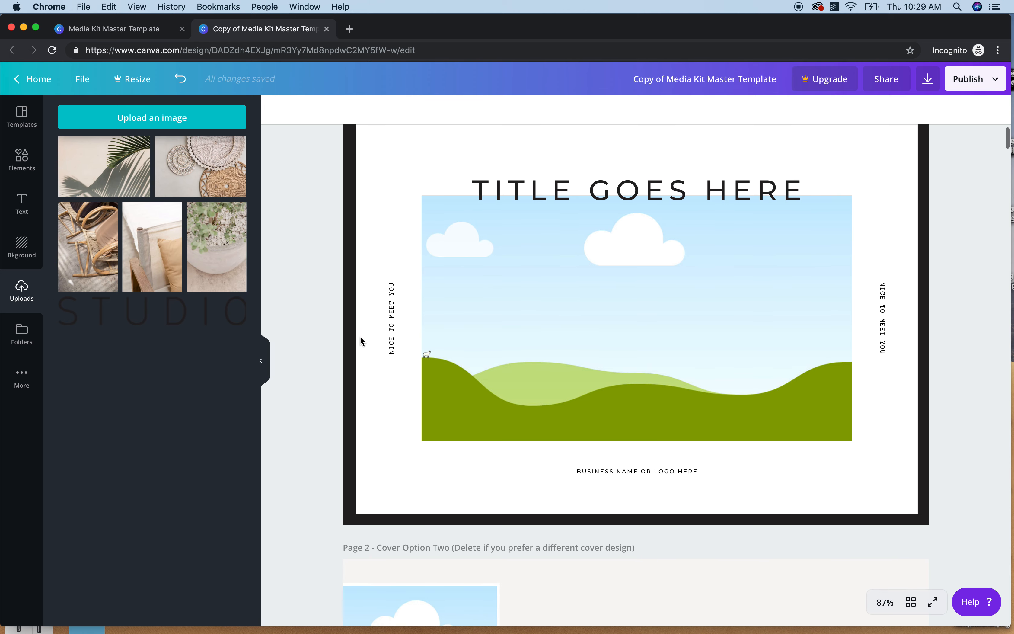
{"action": "scroll", "coordinate": [361, 338], "scroll_direction": "down", "scroll_amount": 15}
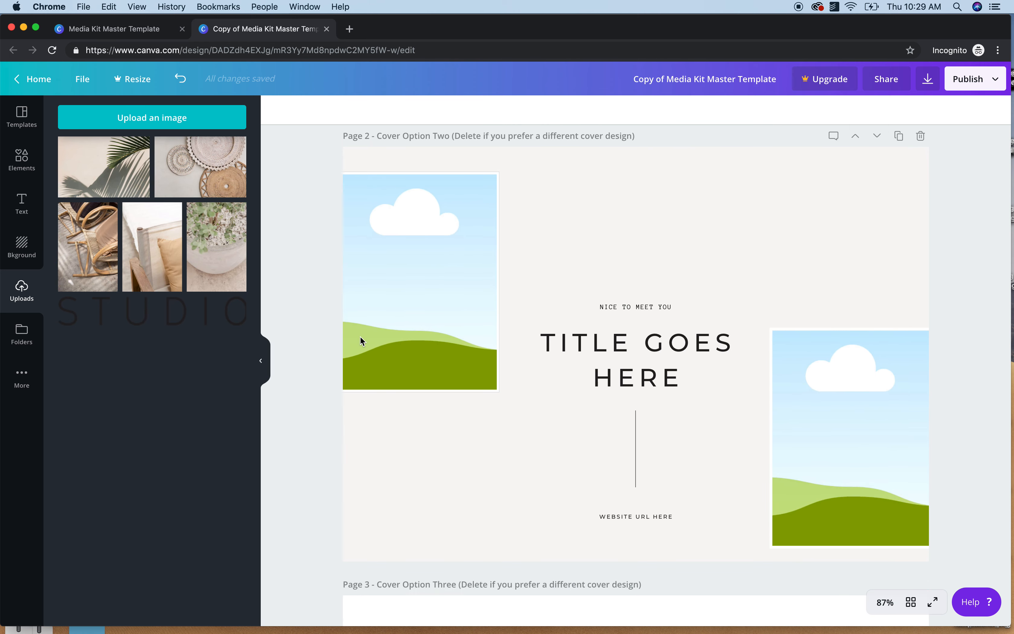
{"action": "scroll", "coordinate": [361, 337], "scroll_direction": "down", "scroll_amount": 15}
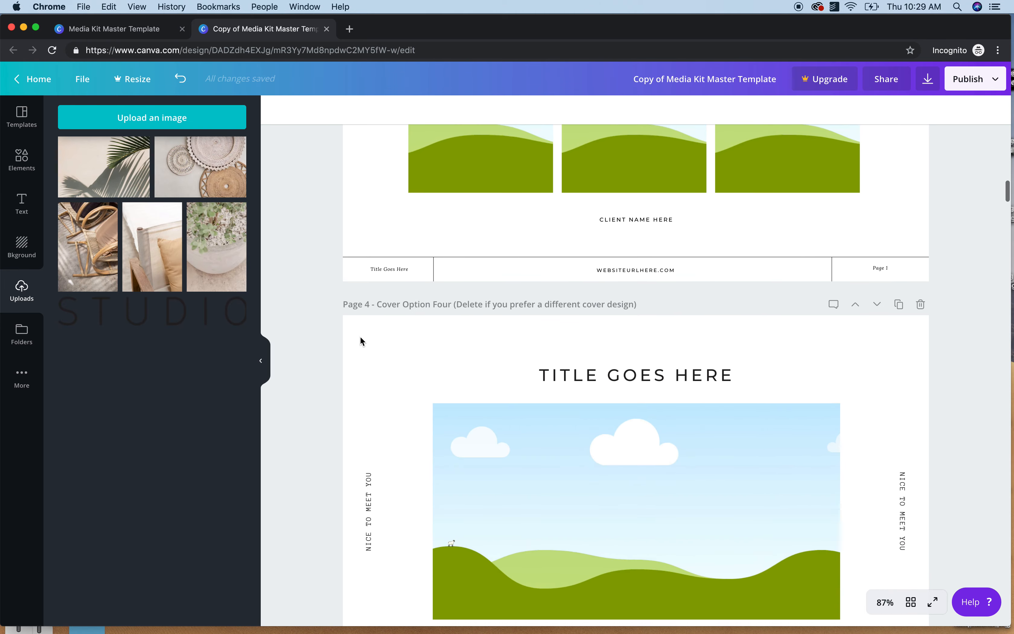
{"action": "scroll", "coordinate": [360, 338], "scroll_direction": "up", "scroll_amount": 20}
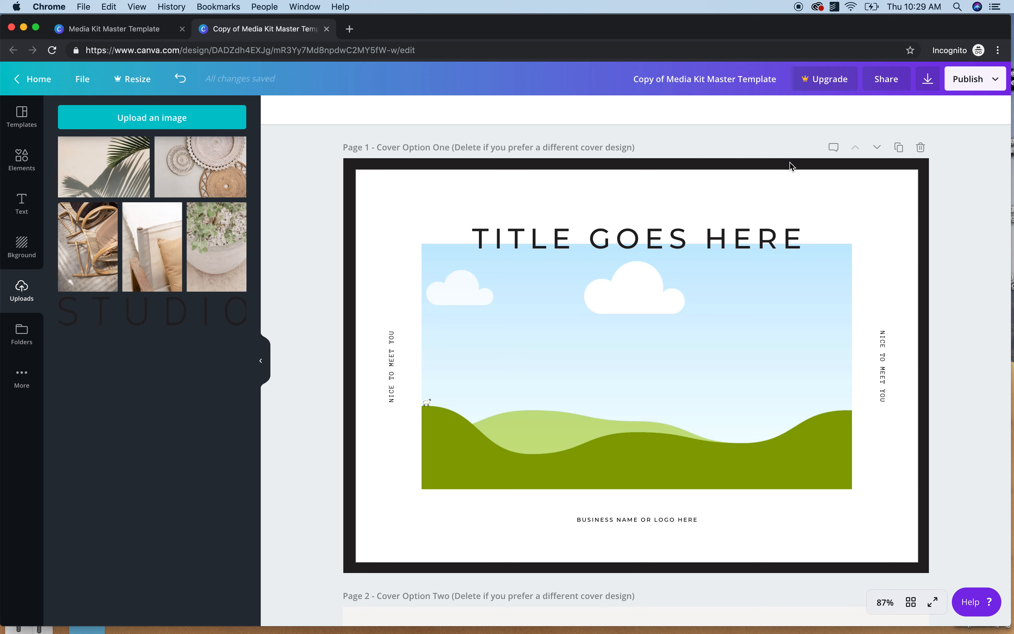
{"action": "scroll", "coordinate": [699, 196], "scroll_direction": "down", "scroll_amount": 1}
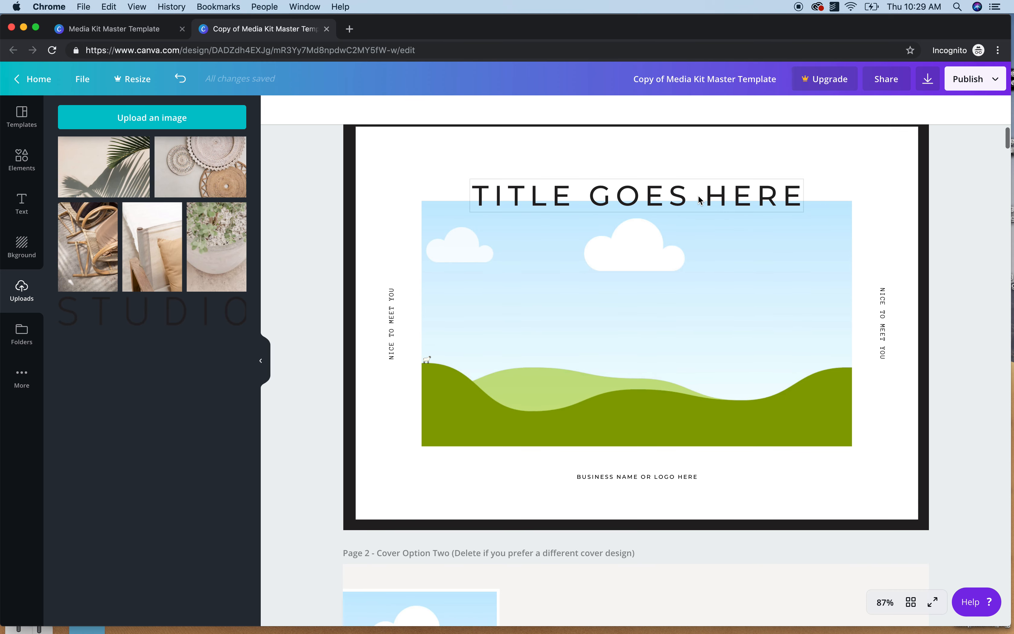
{"action": "scroll", "coordinate": [699, 197], "scroll_direction": "down", "scroll_amount": 4}
{"action": "scroll", "coordinate": [699, 200], "scroll_direction": "down", "scroll_amount": 5}
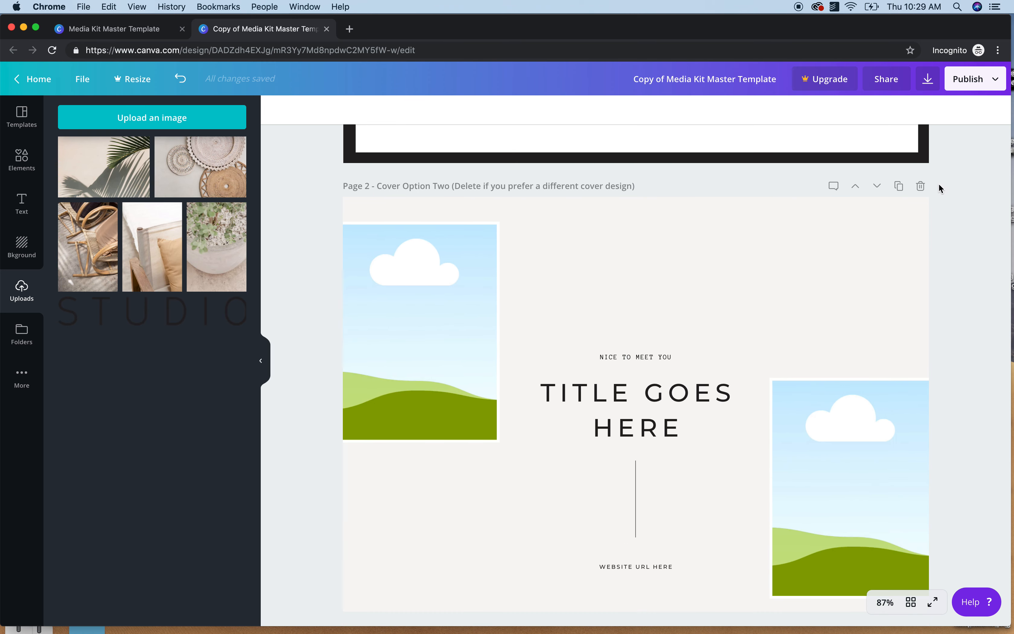
{"action": "left_click", "coordinate": [923, 189]}
{"action": "left_click", "coordinate": [922, 189]}
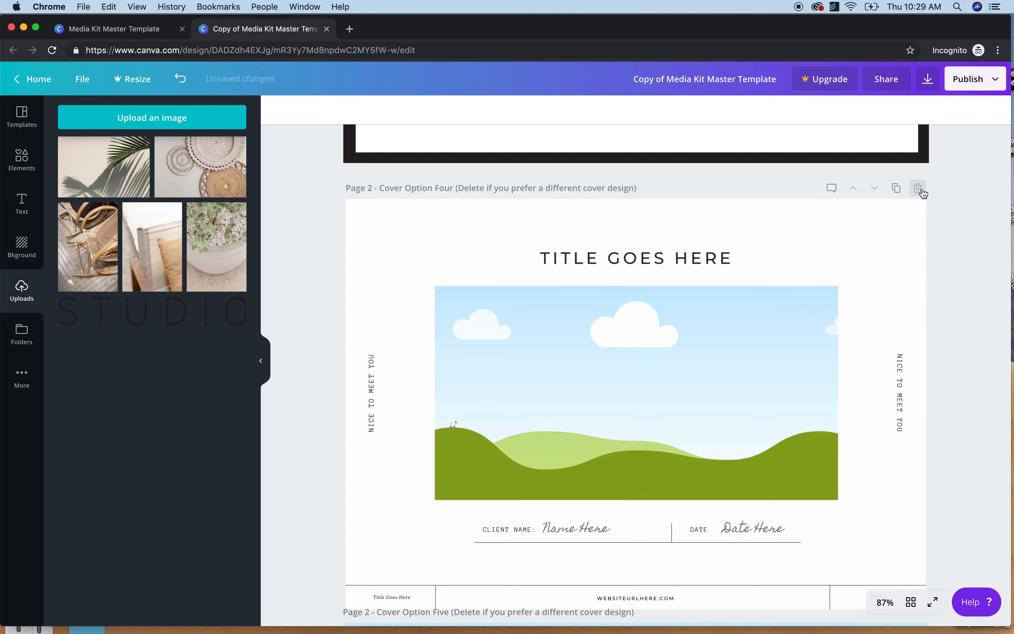
{"action": "left_click", "coordinate": [922, 190]}
{"action": "left_click", "coordinate": [922, 190]}
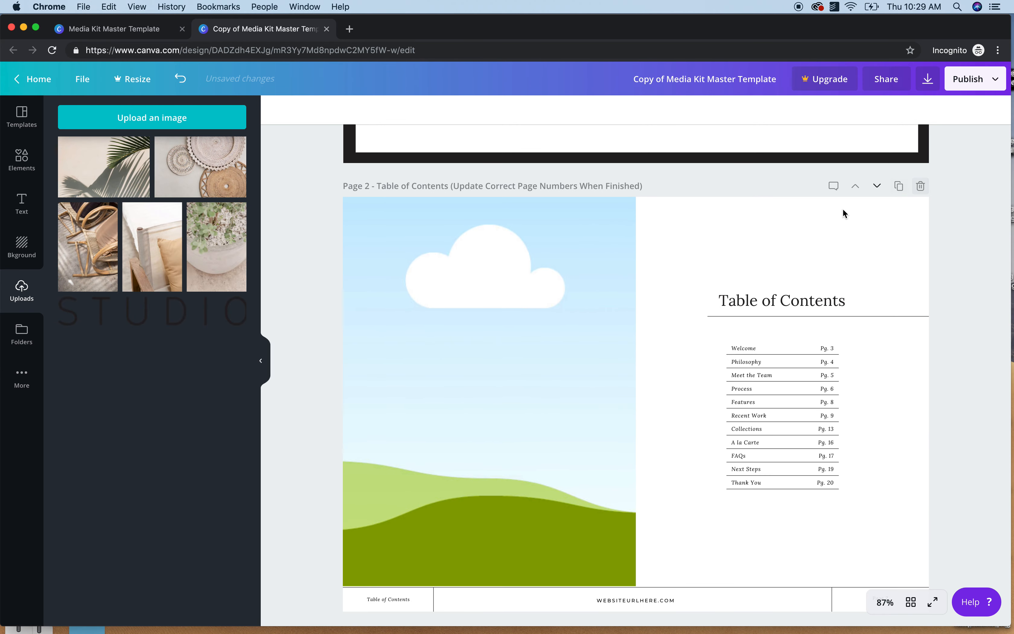
Delete the Meet the Team page from the media kit
{"action": "scroll", "coordinate": [791, 247], "scroll_direction": "up", "scroll_amount": 10}
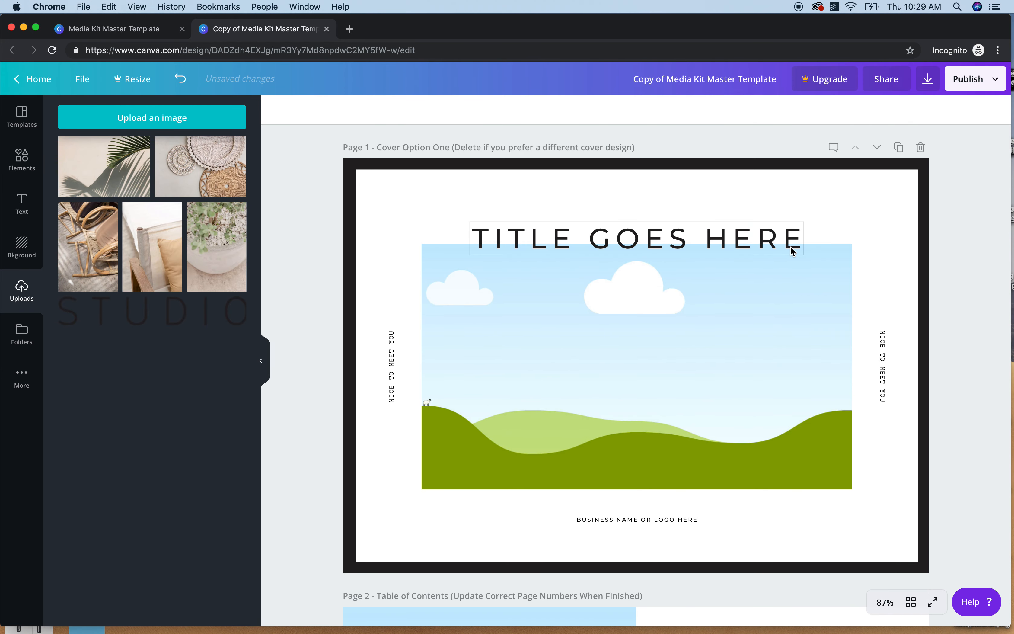
{"action": "scroll", "coordinate": [791, 247], "scroll_direction": "down", "scroll_amount": 10}
{"action": "scroll", "coordinate": [791, 248], "scroll_direction": "down", "scroll_amount": 10}
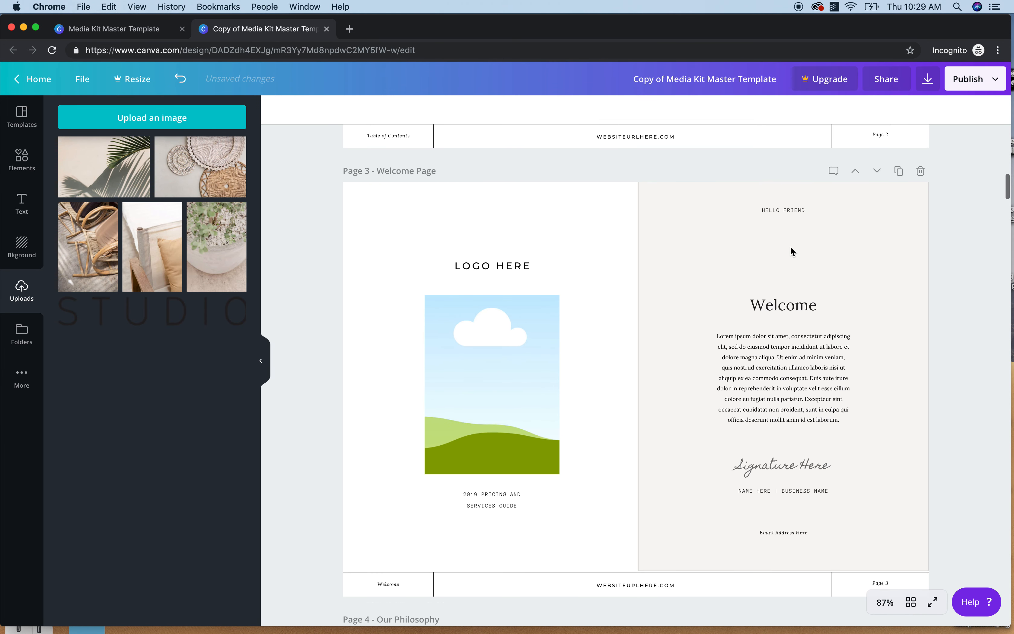
{"action": "scroll", "coordinate": [791, 248], "scroll_direction": "down", "scroll_amount": 5}
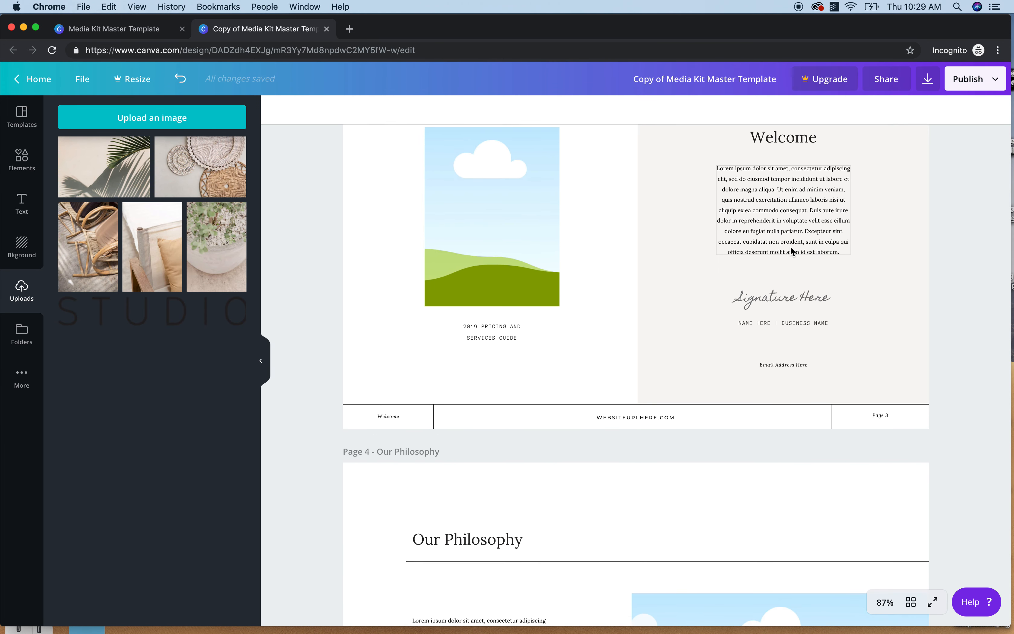
{"action": "scroll", "coordinate": [791, 249], "scroll_direction": "down", "scroll_amount": 5}
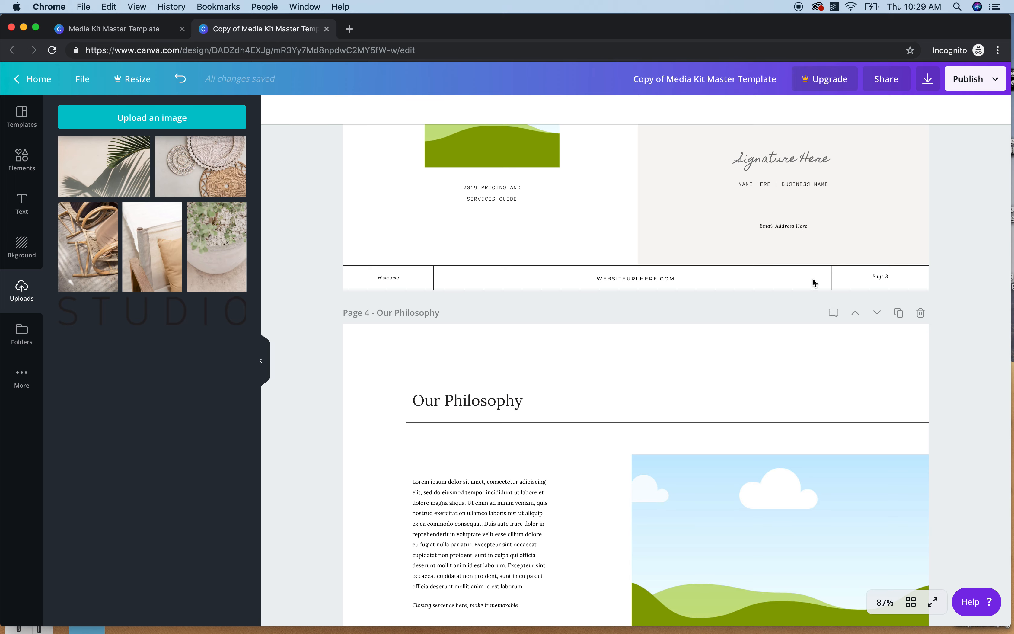
{"action": "scroll", "coordinate": [726, 465], "scroll_direction": "down", "scroll_amount": 14}
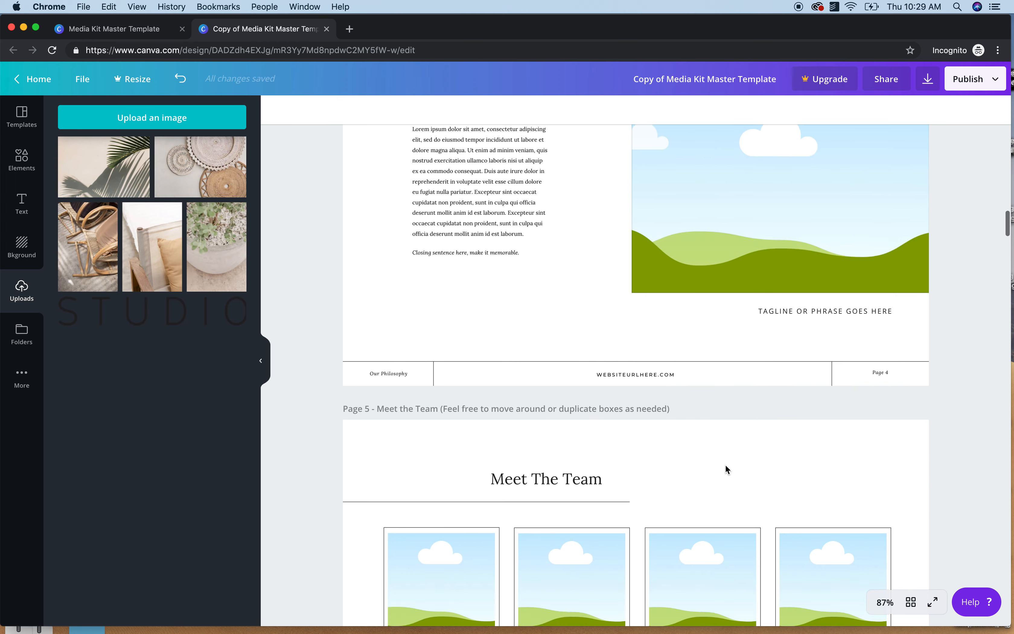
{"action": "scroll", "coordinate": [725, 465], "scroll_direction": "down", "scroll_amount": 5}
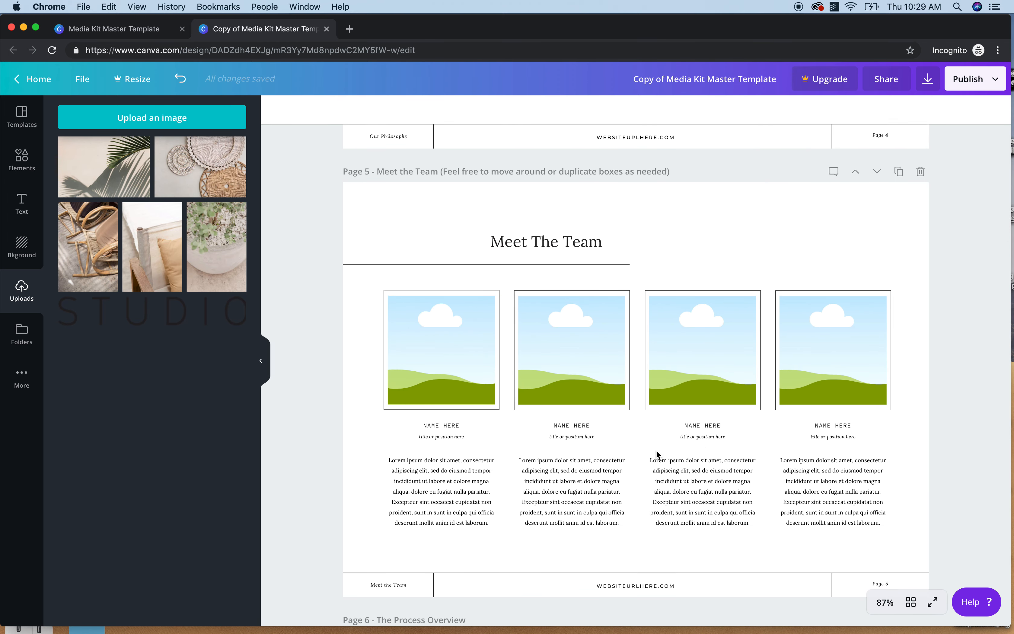
{"action": "left_click", "coordinate": [843, 275]}
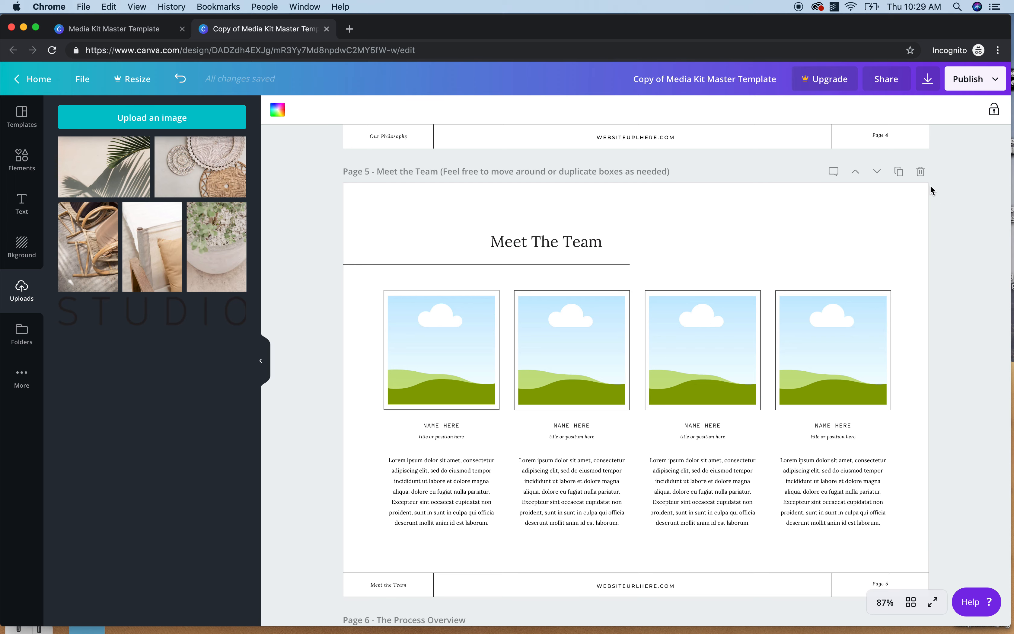
{"action": "left_click", "coordinate": [921, 171]}
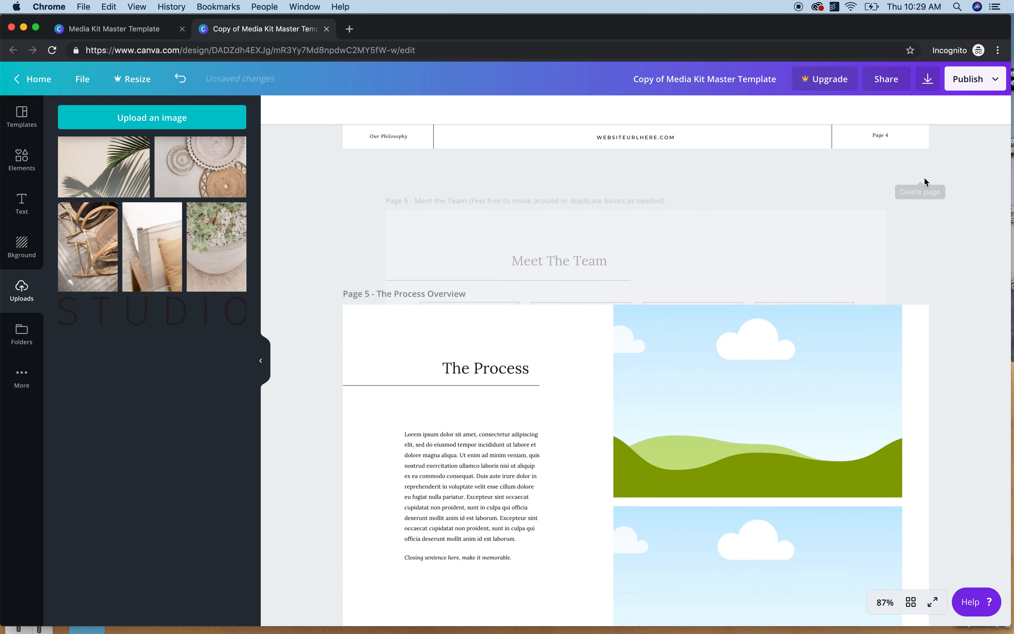
Select the title text on the Cover Option One page and browse the available fonts for it
{"action": "scroll", "coordinate": [799, 319], "scroll_direction": "down", "scroll_amount": 2}
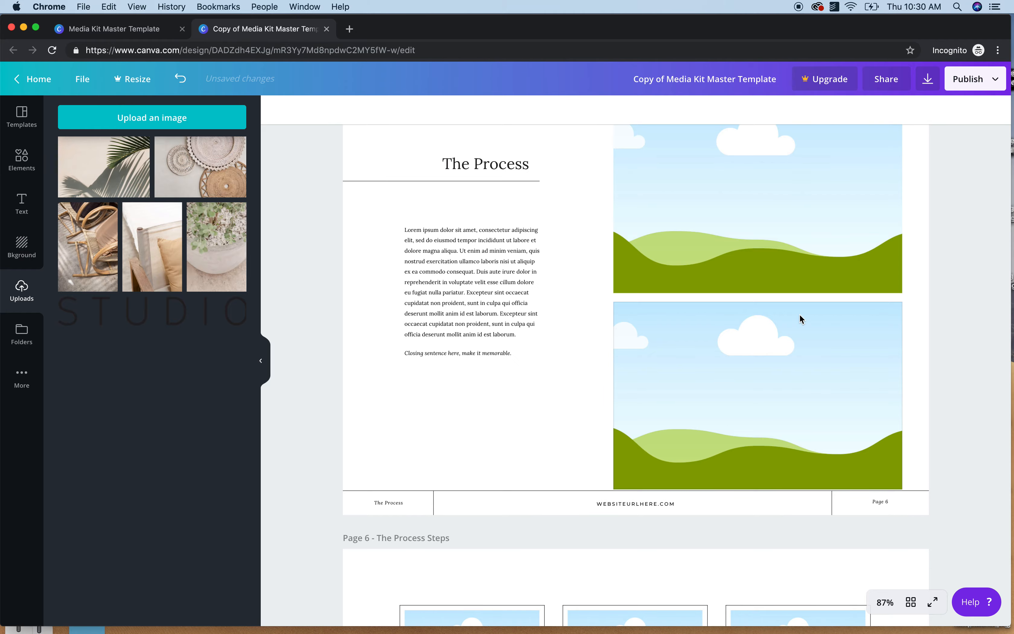
{"action": "scroll", "coordinate": [800, 320], "scroll_direction": "down", "scroll_amount": 10}
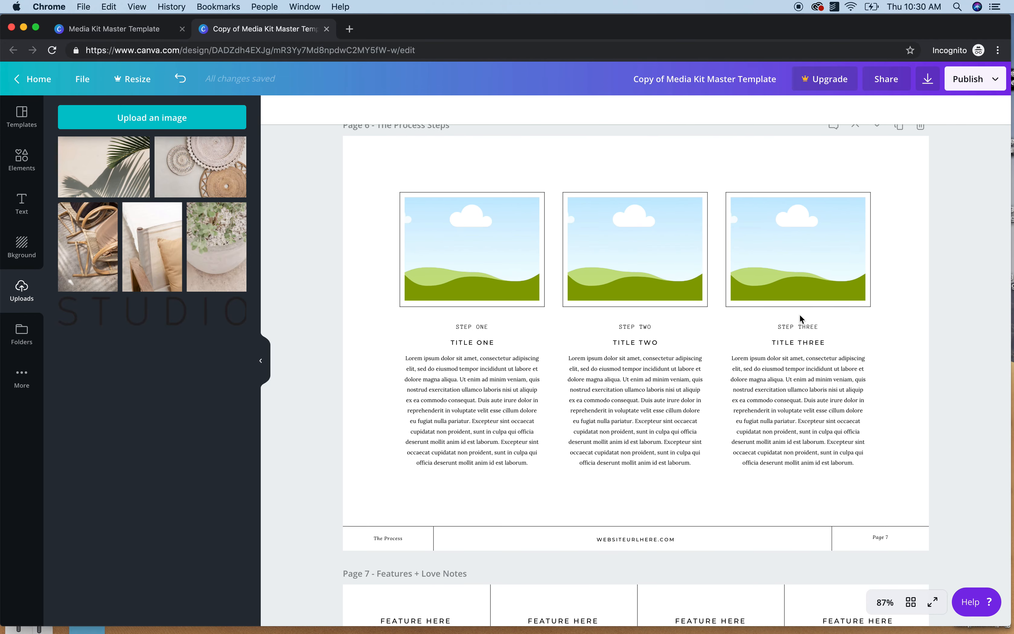
{"action": "scroll", "coordinate": [800, 320], "scroll_direction": "up", "scroll_amount": 4}
{"action": "scroll", "coordinate": [799, 318], "scroll_direction": "up", "scroll_amount": 20}
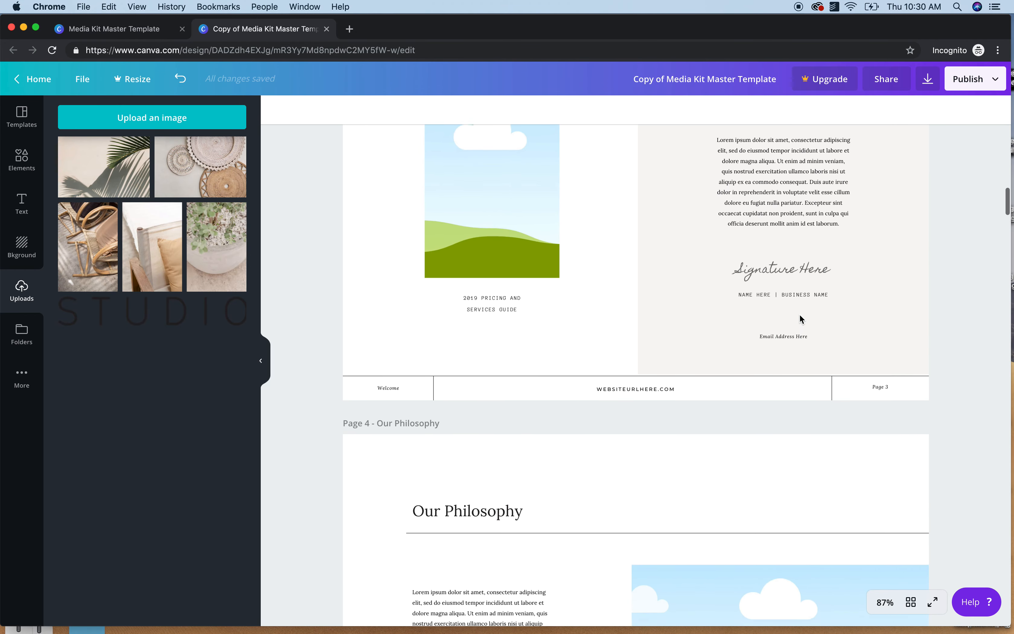
{"action": "scroll", "coordinate": [800, 315], "scroll_direction": "up", "scroll_amount": 8}
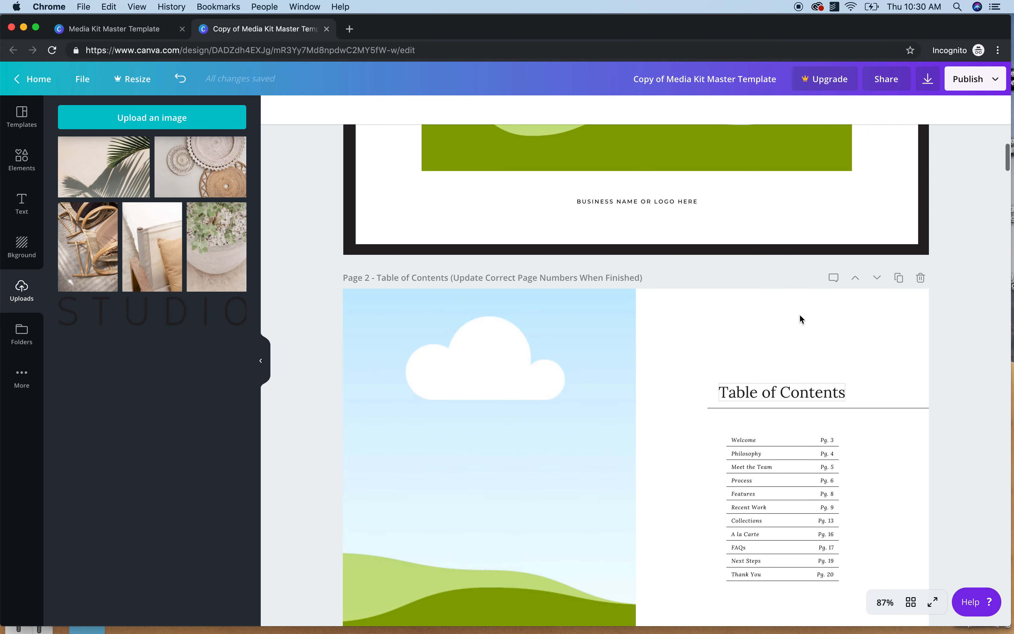
{"action": "scroll", "coordinate": [801, 315], "scroll_direction": "up", "scroll_amount": 5}
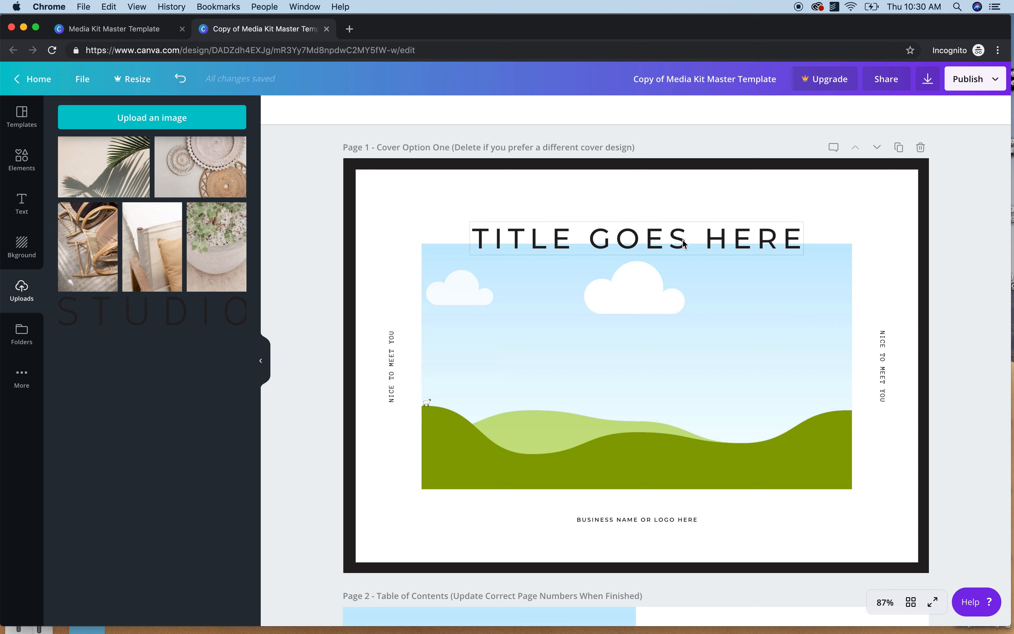
{"action": "double_click", "coordinate": [662, 243]}
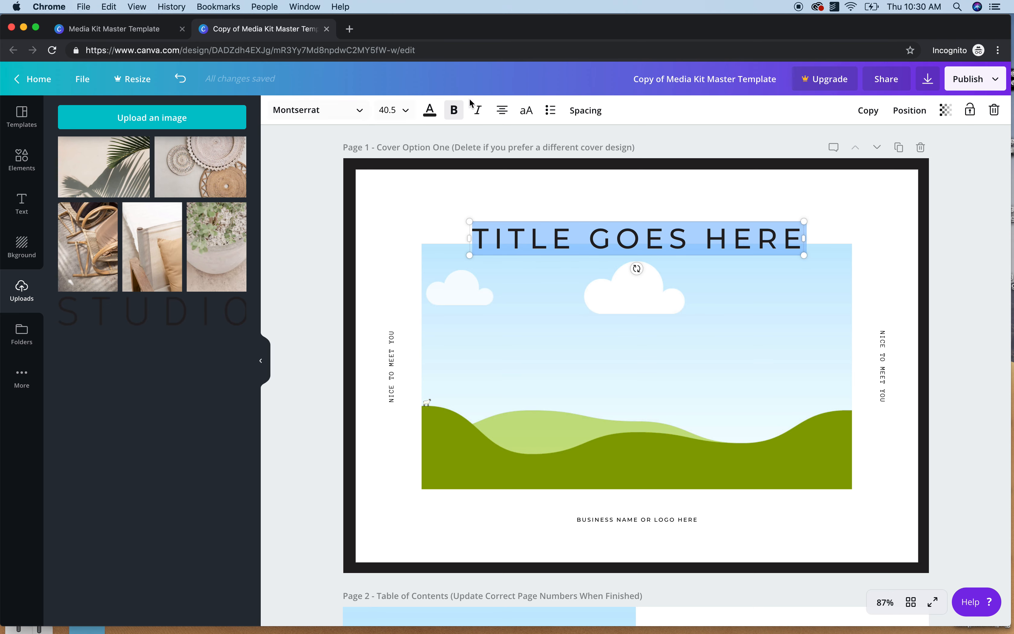
{"action": "left_click", "coordinate": [359, 113]}
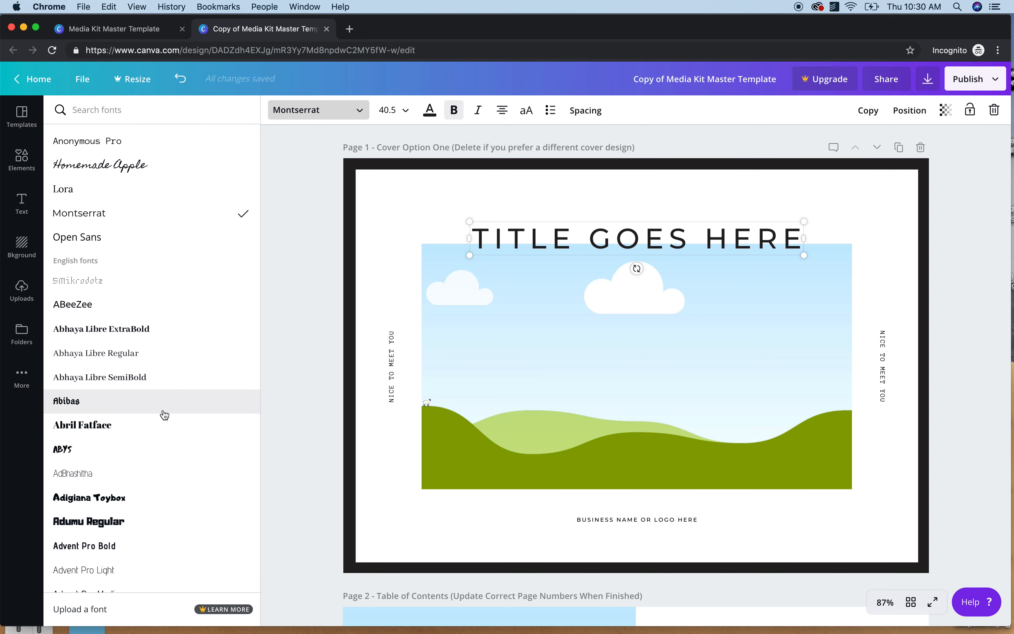
{"action": "scroll", "coordinate": [160, 445], "scroll_direction": "down", "scroll_amount": 10}
{"action": "scroll", "coordinate": [159, 441], "scroll_direction": "down", "scroll_amount": 9}
{"action": "scroll", "coordinate": [159, 441], "scroll_direction": "up", "scroll_amount": 12}
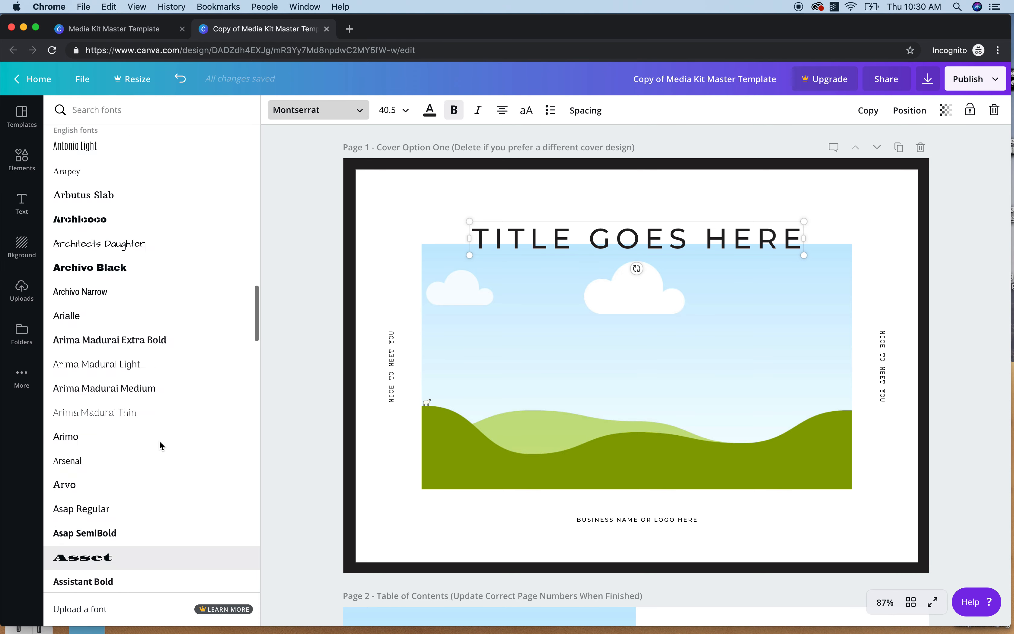
{"action": "left_click", "coordinate": [361, 112]}
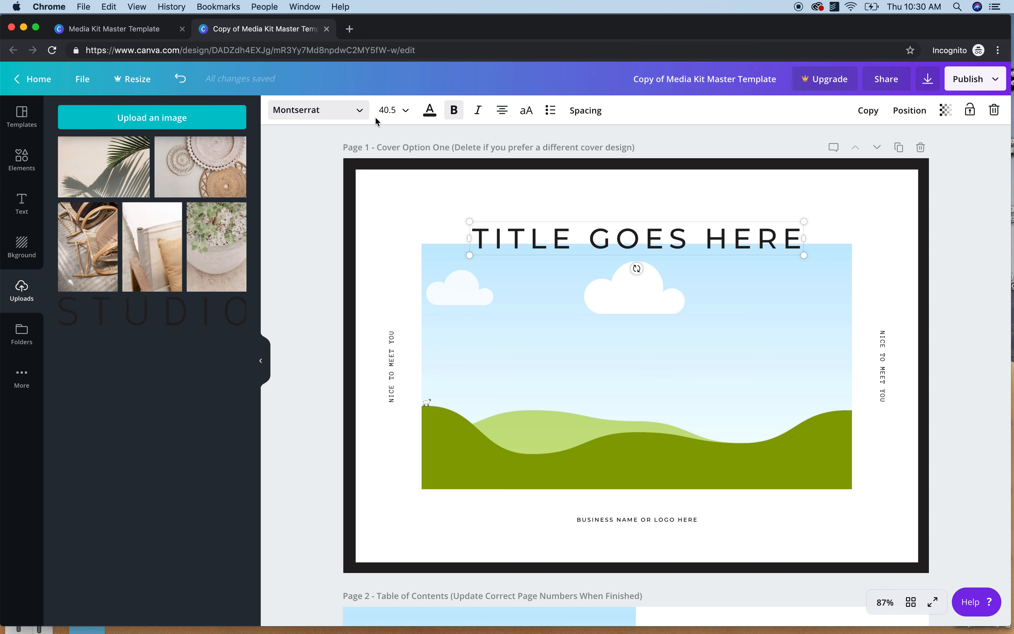
Set the cover title's font size to 32
{"action": "left_click", "coordinate": [405, 112]}
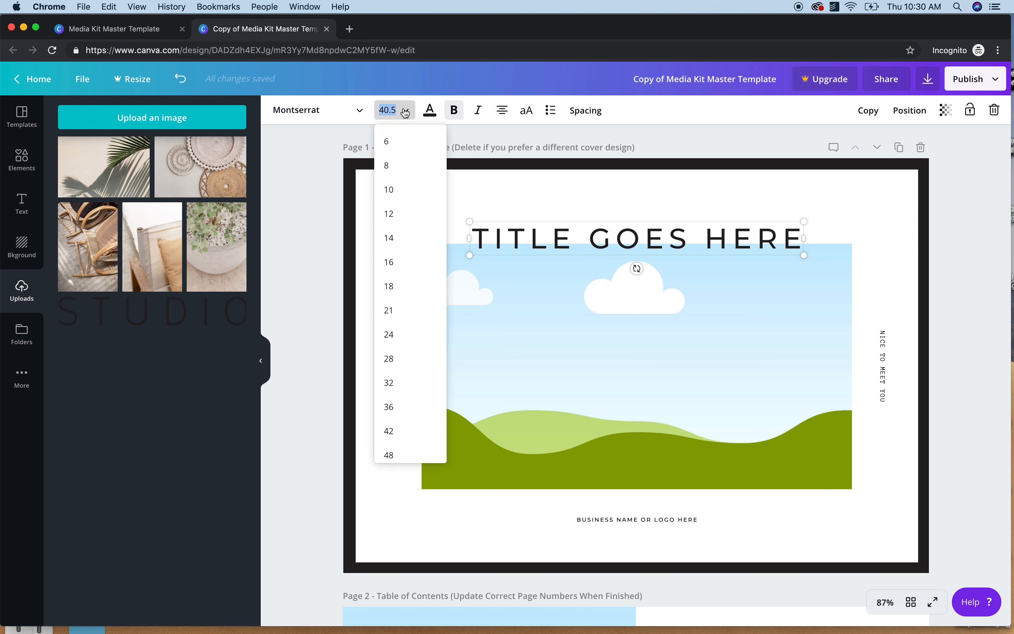
{"action": "left_click", "coordinate": [393, 382]}
{"action": "type", "text": "6"}
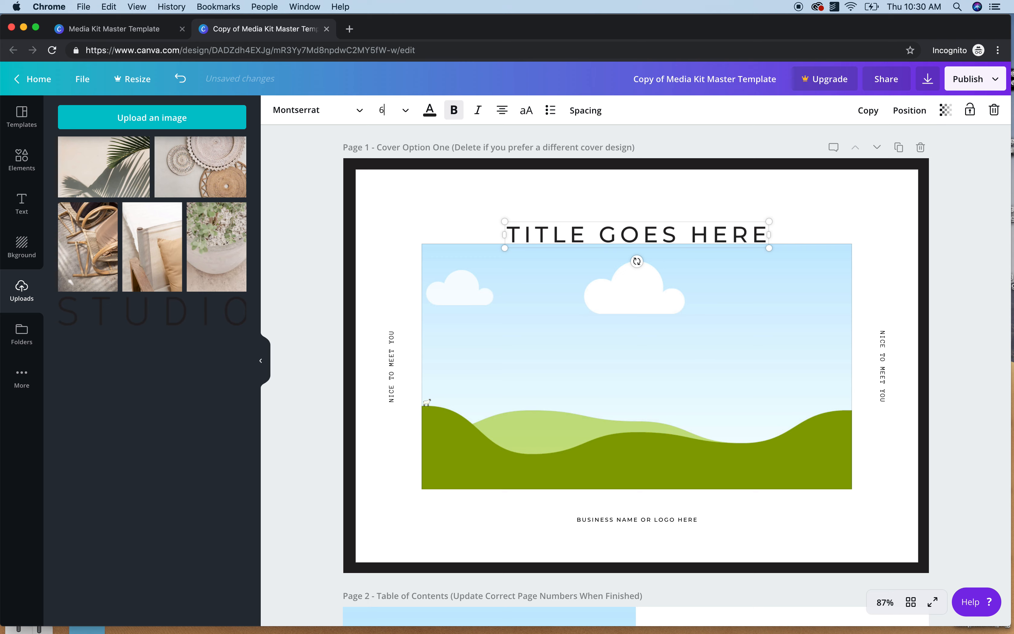
{"action": "left_click", "coordinate": [757, 209]}
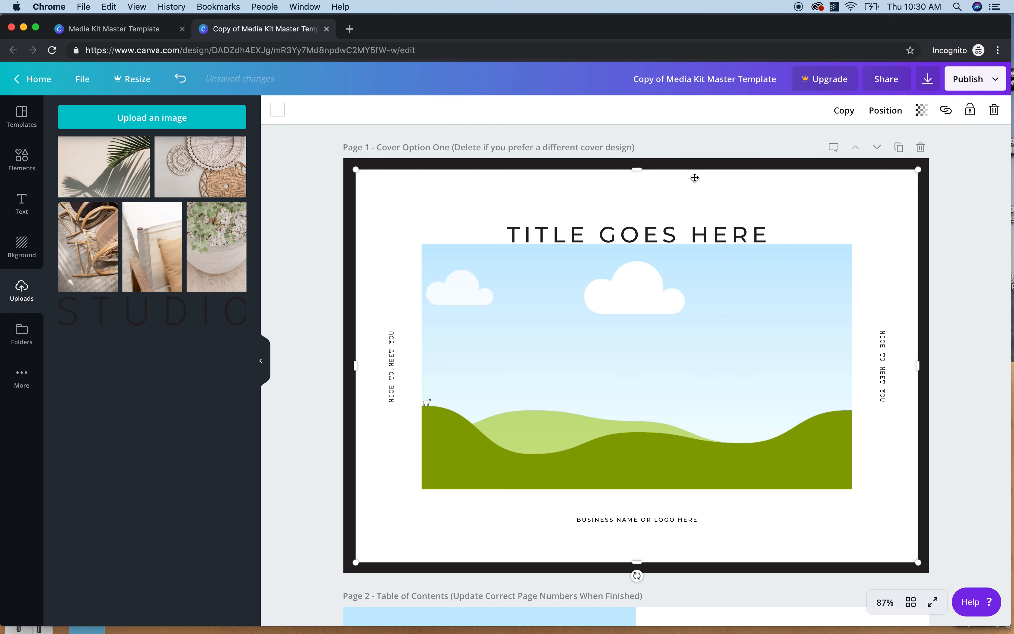
Try toggling the bold and italic styles on the cover title text
{"action": "double_click", "coordinate": [656, 229]}
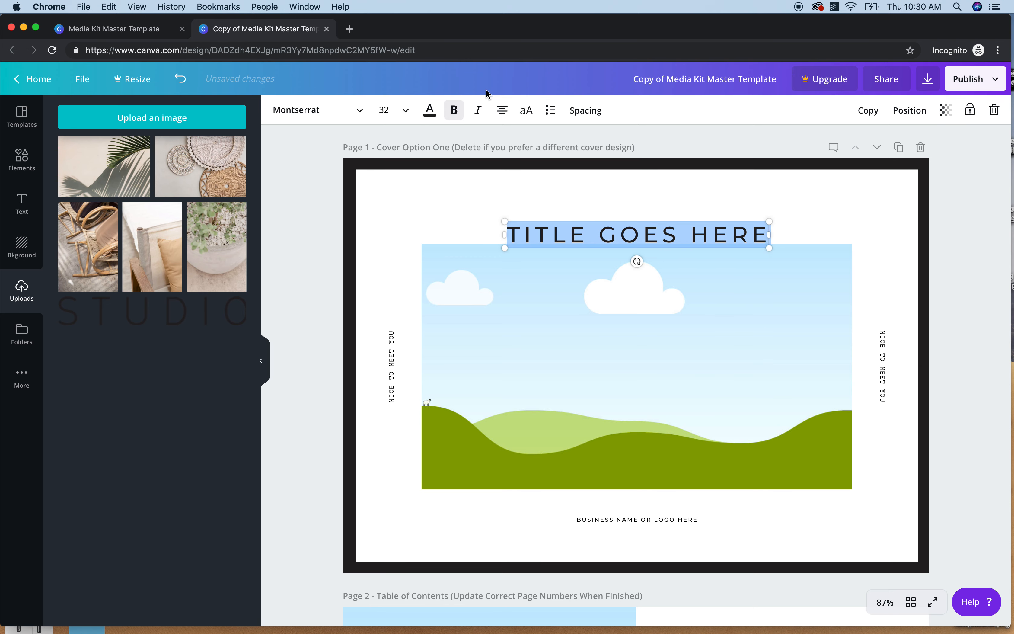
{"action": "left_click", "coordinate": [454, 111]}
{"action": "left_click", "coordinate": [477, 115]}
{"action": "left_click", "coordinate": [477, 115]}
Widen the cover title's text box, cycling its alignment back to centred, and recentre the box above the image
{"action": "left_click_drag", "start_coordinate": [505, 235], "coordinate": [444, 235]}
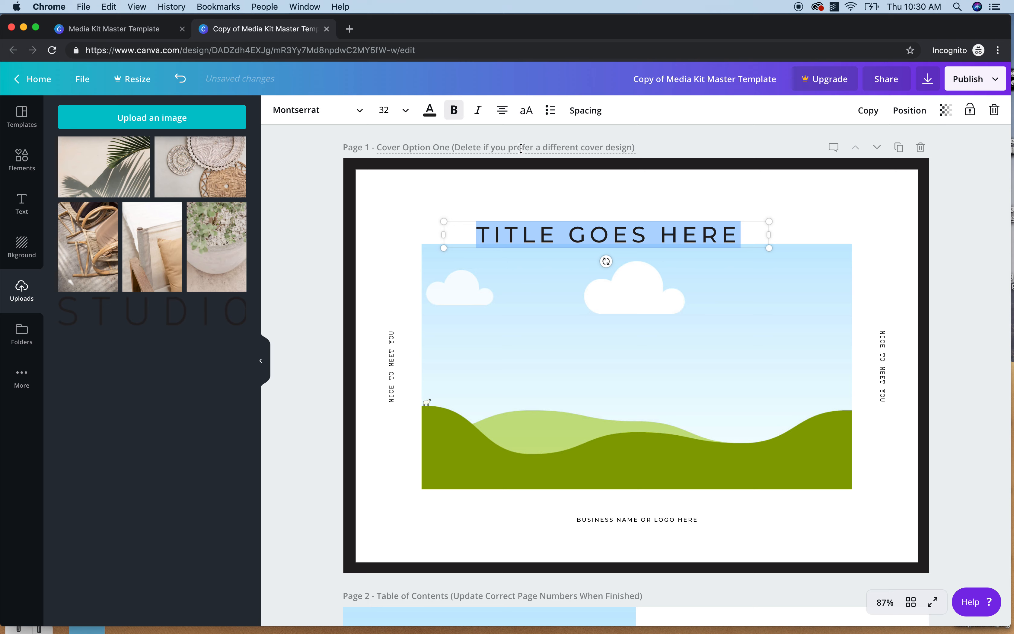
{"action": "left_click", "coordinate": [501, 110]}
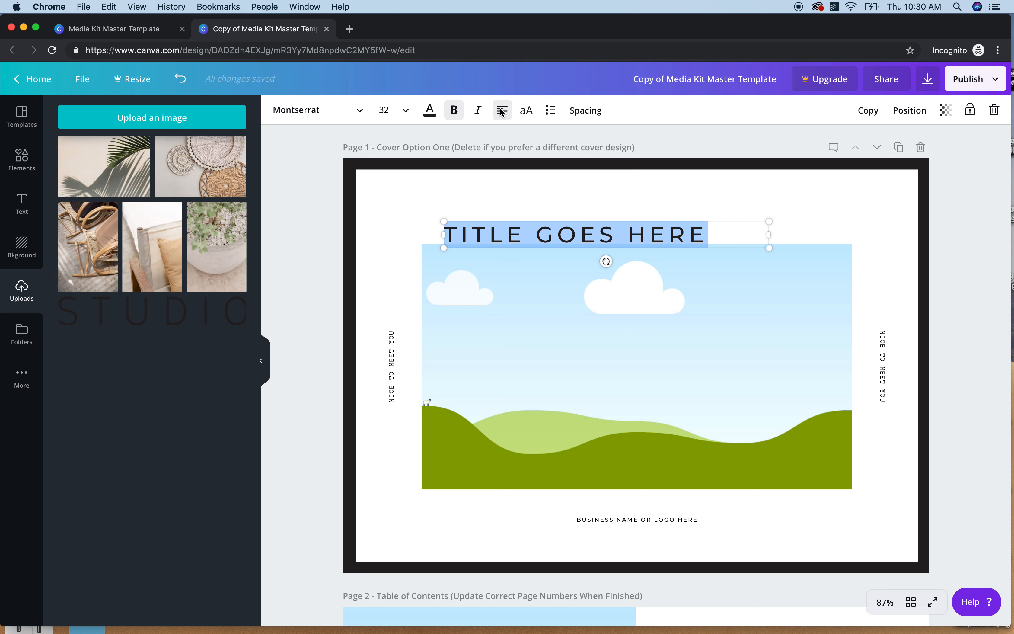
{"action": "left_click", "coordinate": [502, 110]}
{"action": "left_click", "coordinate": [501, 110]}
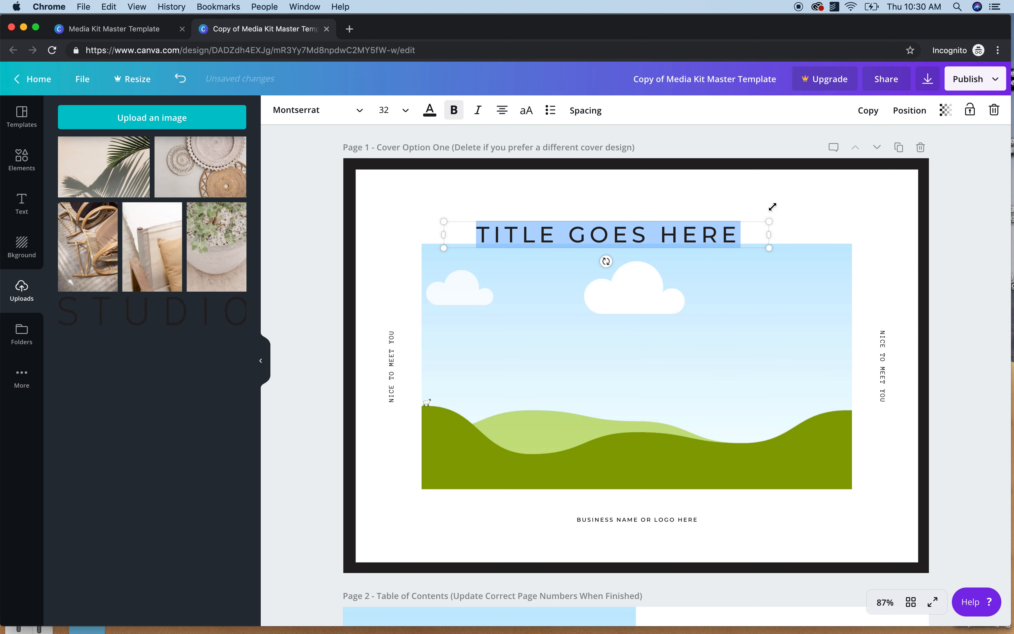
{"action": "left_click", "coordinate": [764, 190]}
{"action": "left_click_drag", "start_coordinate": [711, 236], "coordinate": [740, 232]}
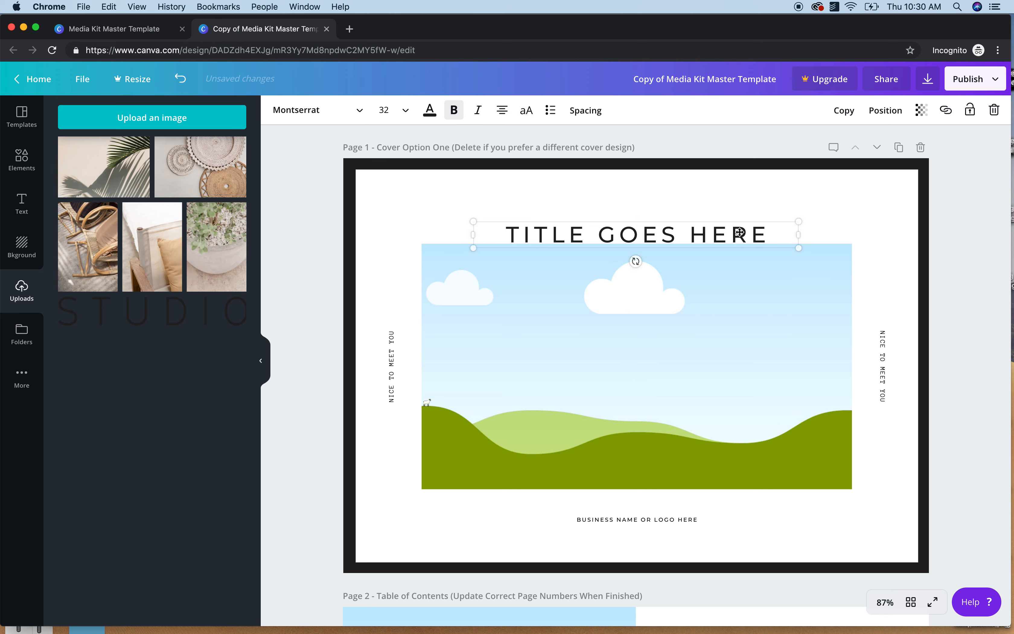
Replace the cover title's text with "title here" and convert it to uppercase
{"action": "triple_click", "coordinate": [595, 244]}
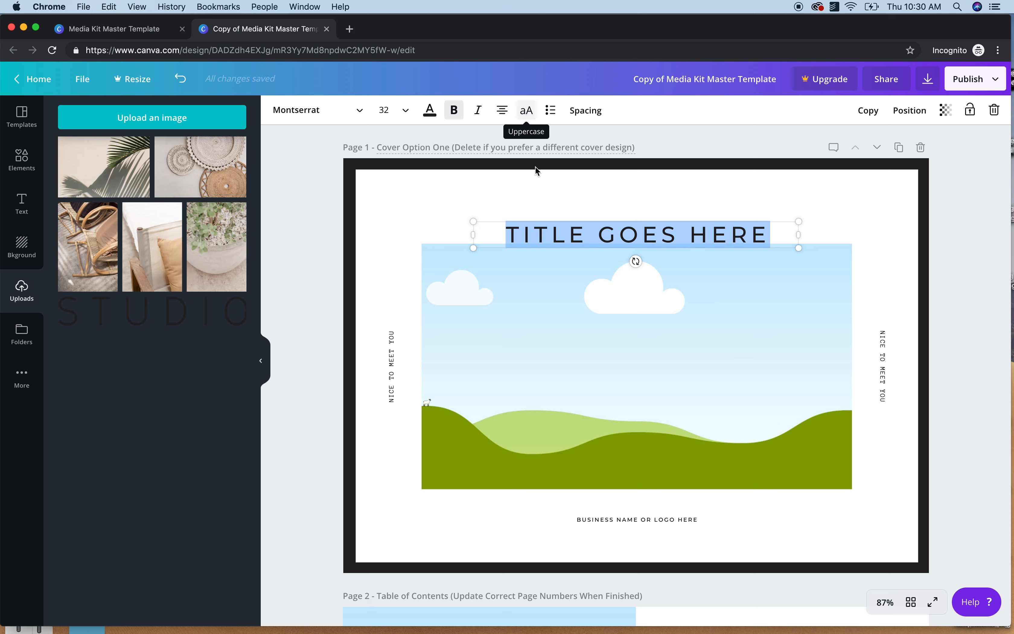
{"action": "type", "text": "title here"}
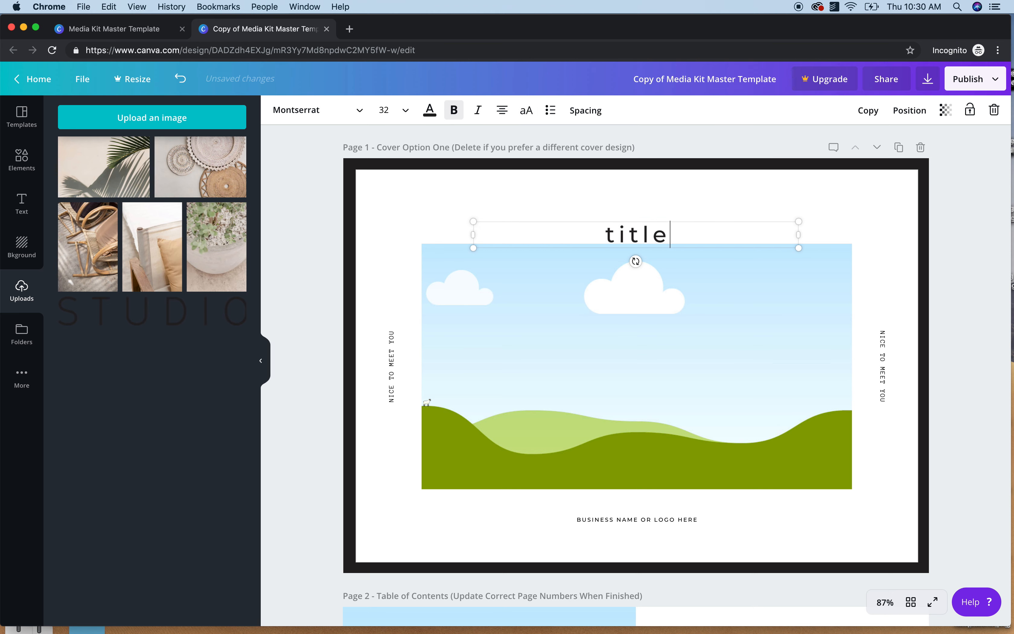
{"action": "triple_click", "coordinate": [727, 237]}
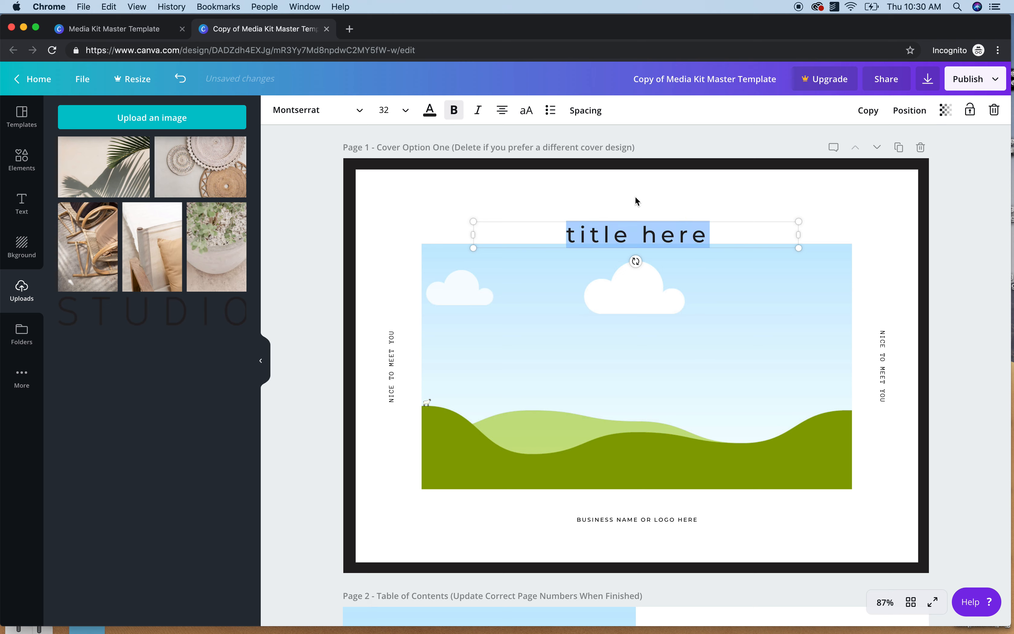
{"action": "left_click", "coordinate": [526, 112]}
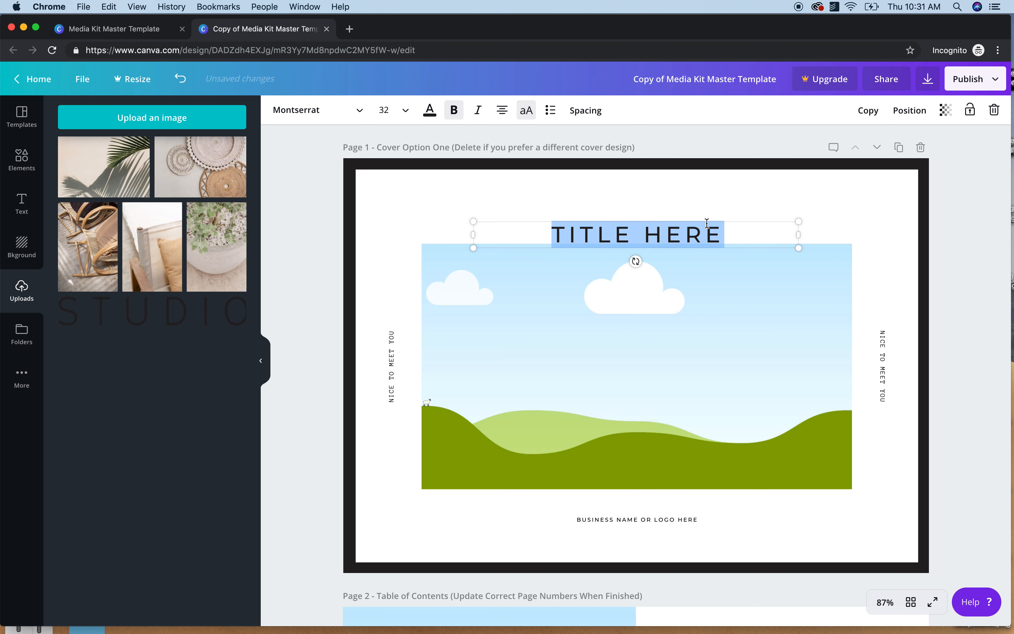
Set the cover title's letter spacing to 298 and its line height to 1.47
{"action": "left_click", "coordinate": [585, 111]}
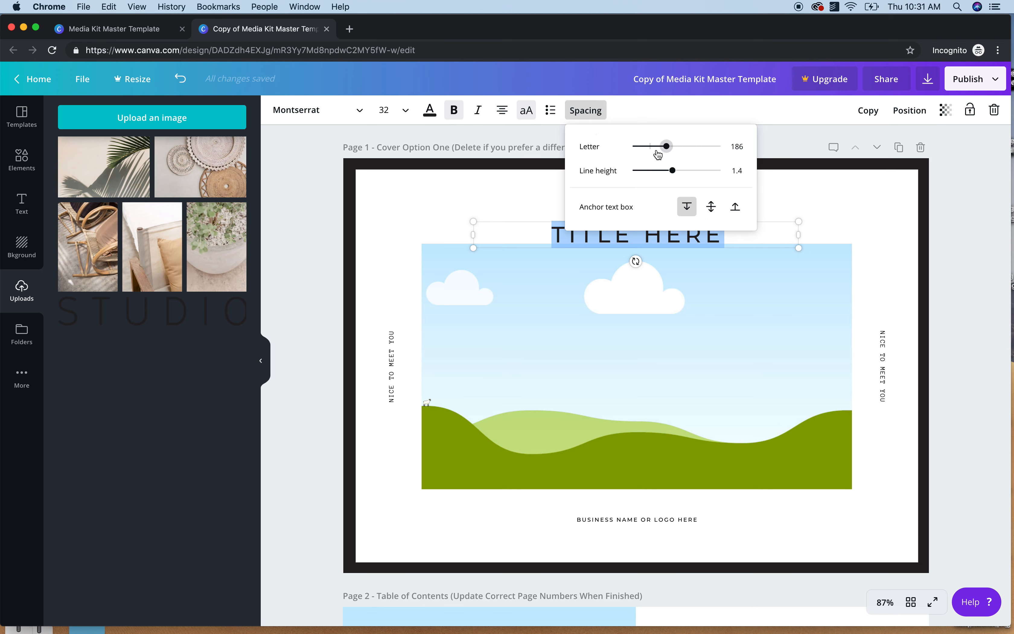
{"action": "left_click_drag", "start_coordinate": [664, 150], "coordinate": [676, 175]}
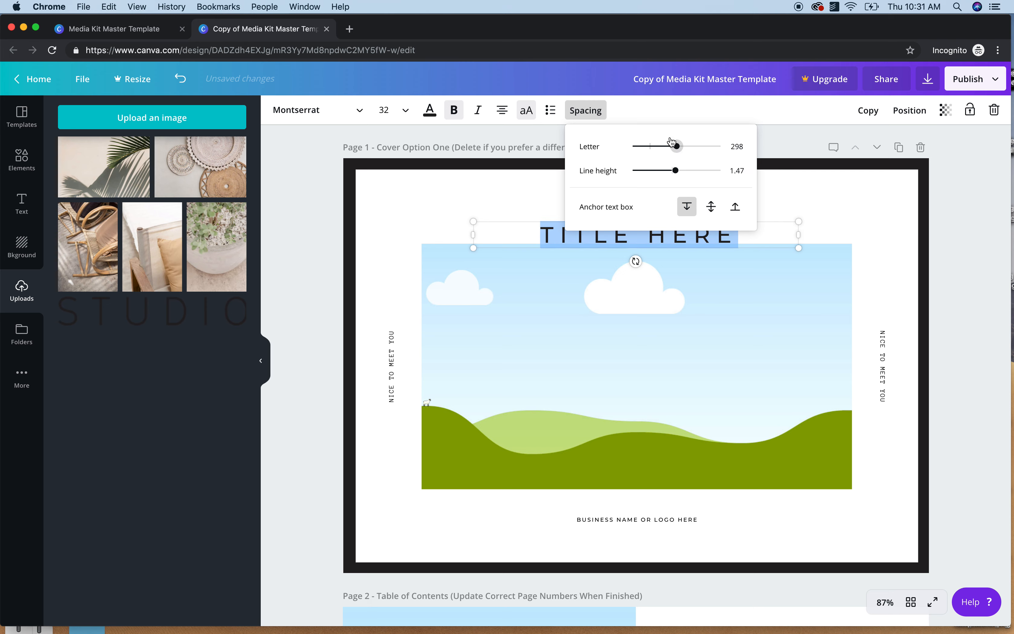
{"action": "left_click", "coordinate": [650, 110]}
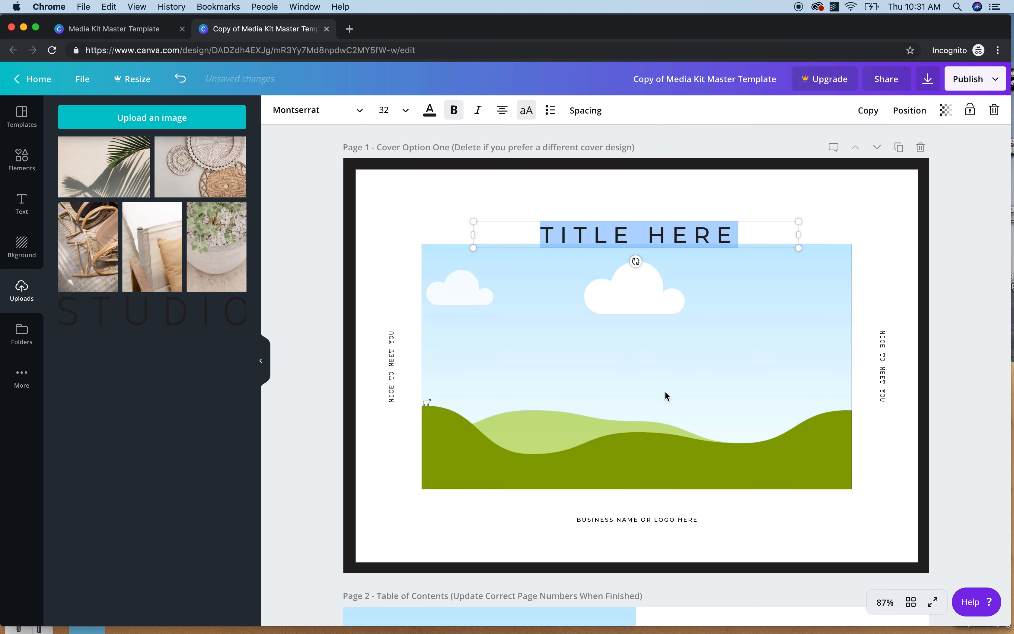
Check which font the vertical "NICE TO MEET YOU" text beside the cover image's left edge uses
{"action": "left_click", "coordinate": [392, 384]}
{"action": "left_click", "coordinate": [392, 382]}
{"action": "left_click", "coordinate": [350, 115]}
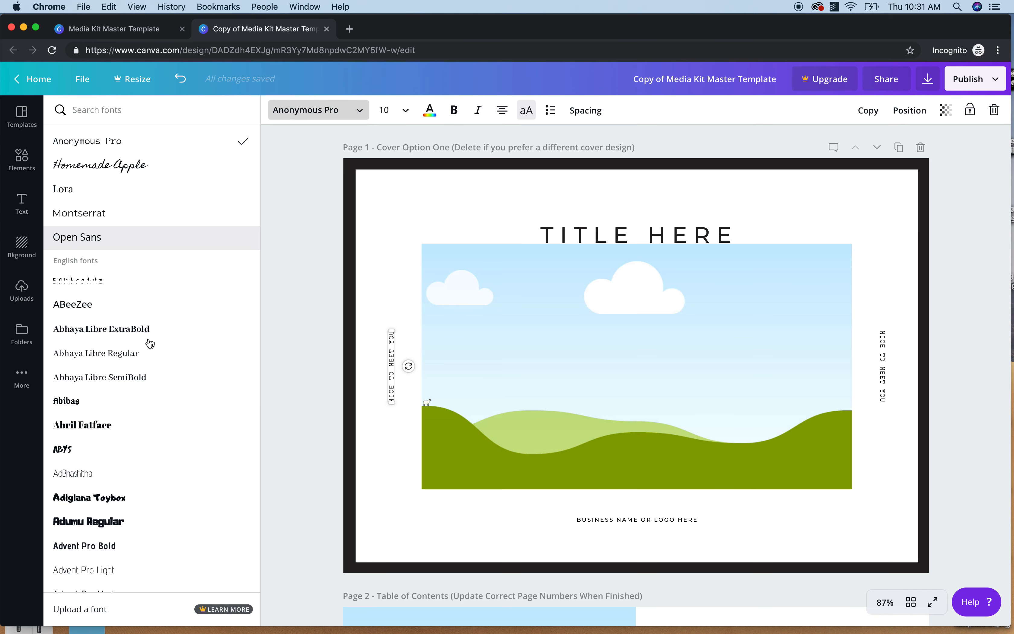
{"action": "left_click", "coordinate": [338, 113]}
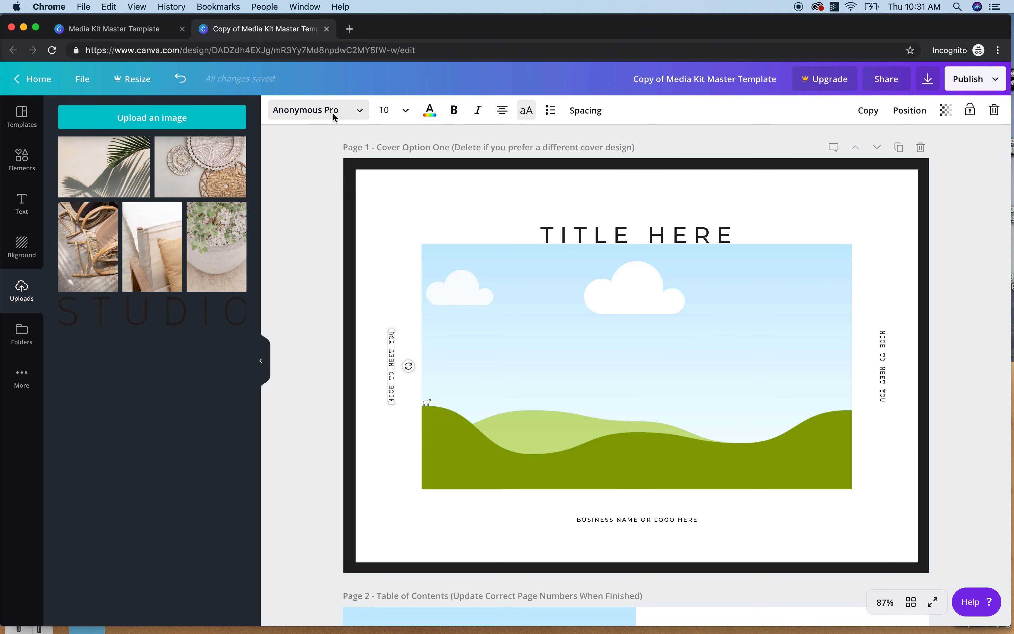
{"action": "left_click", "coordinate": [314, 350]}
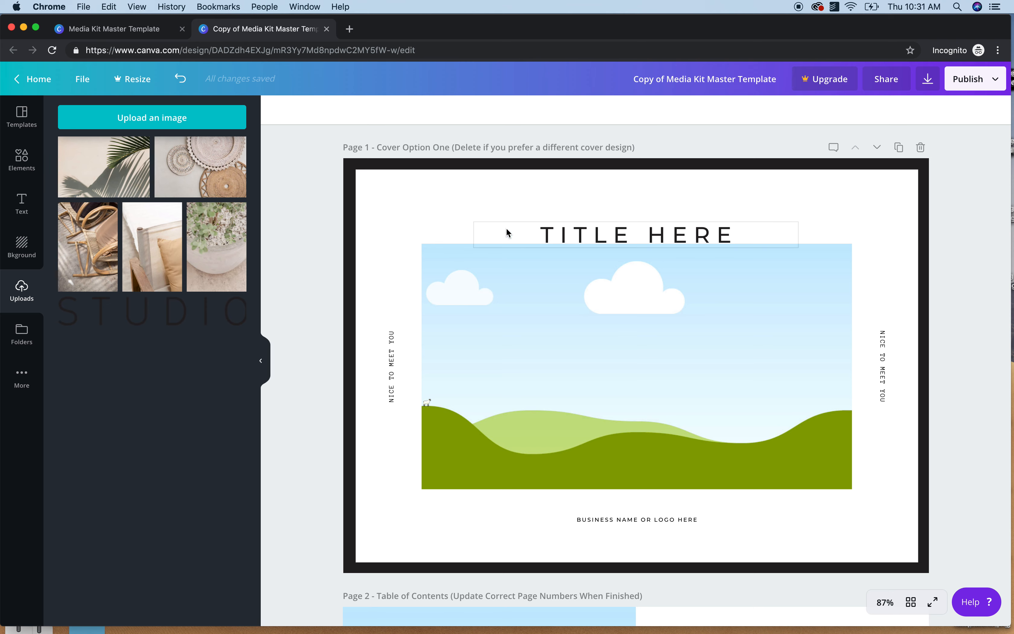
Try red, light pink #efbcbc and dark red #b44f4f as the cover title's text colour
{"action": "double_click", "coordinate": [565, 240]}
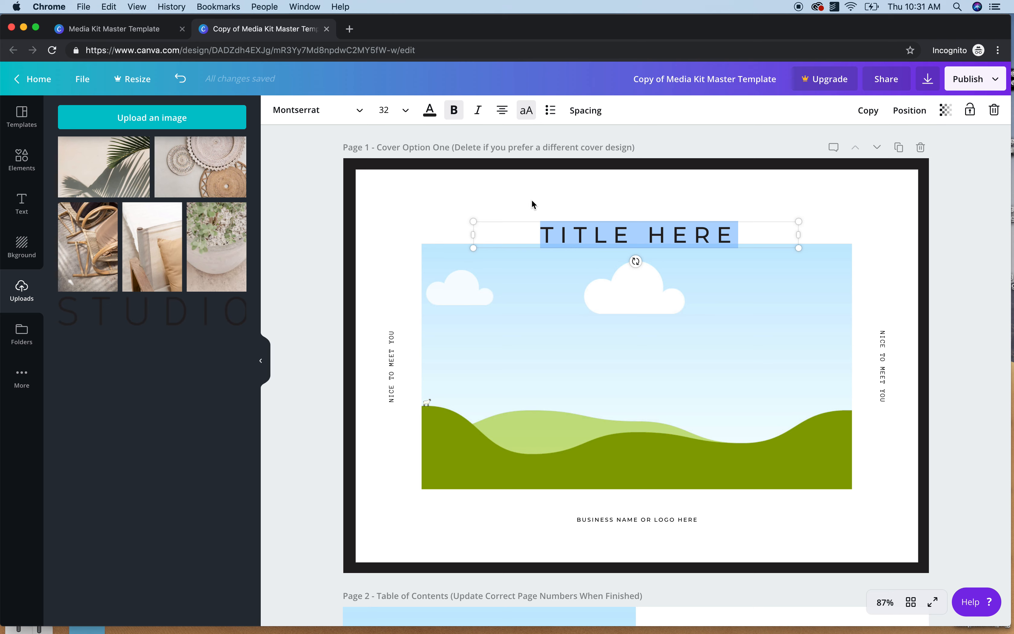
{"action": "left_click", "coordinate": [430, 112]}
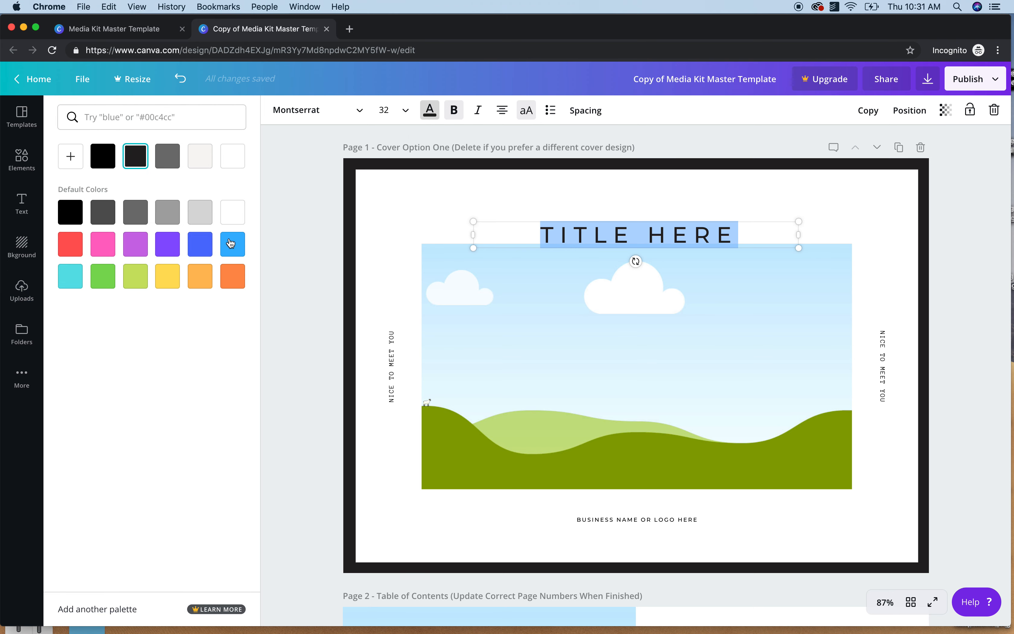
{"action": "left_click", "coordinate": [65, 251]}
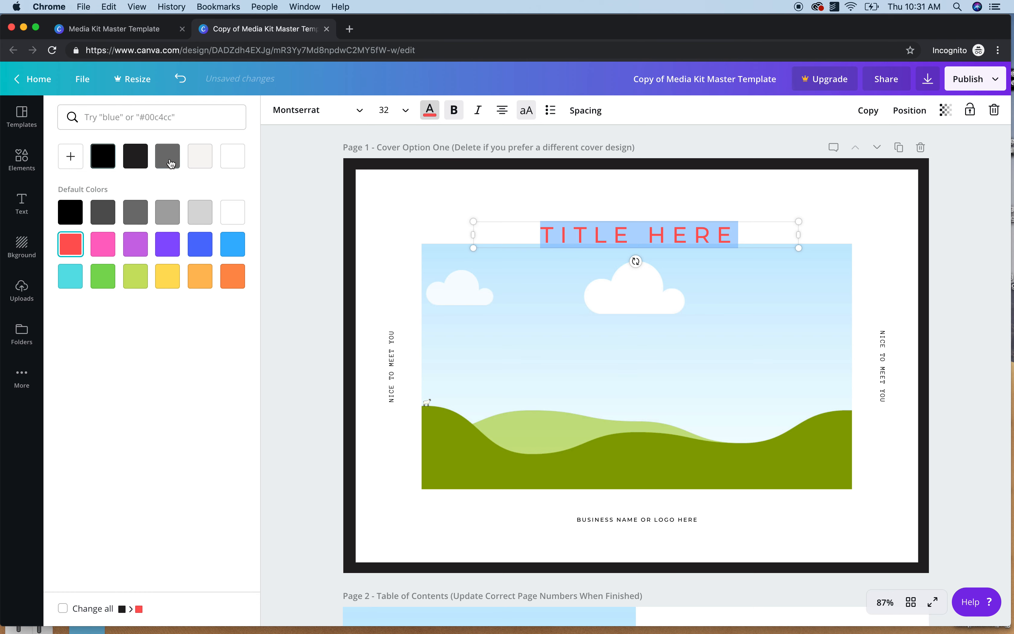
{"action": "left_click", "coordinate": [70, 157]}
{"action": "left_click_drag", "start_coordinate": [120, 196], "coordinate": [100, 189]}
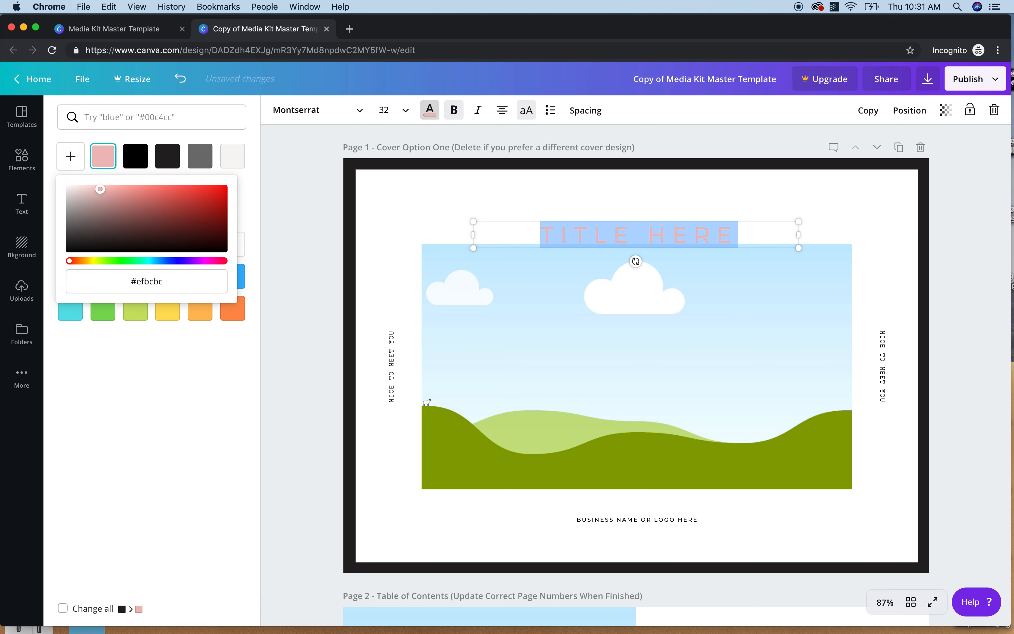
{"action": "left_click", "coordinate": [82, 162]}
{"action": "left_click", "coordinate": [75, 159]}
{"action": "left_click", "coordinate": [156, 204]}
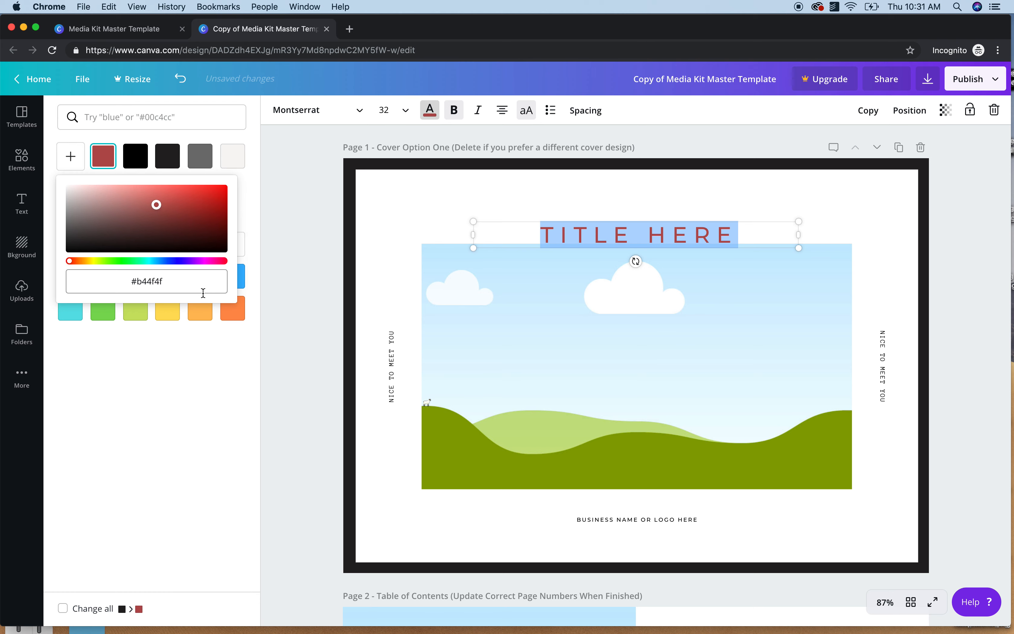
Try a lighter pink custom colour on the cover title text
{"action": "left_click", "coordinate": [204, 385]}
{"action": "left_click", "coordinate": [70, 156]}
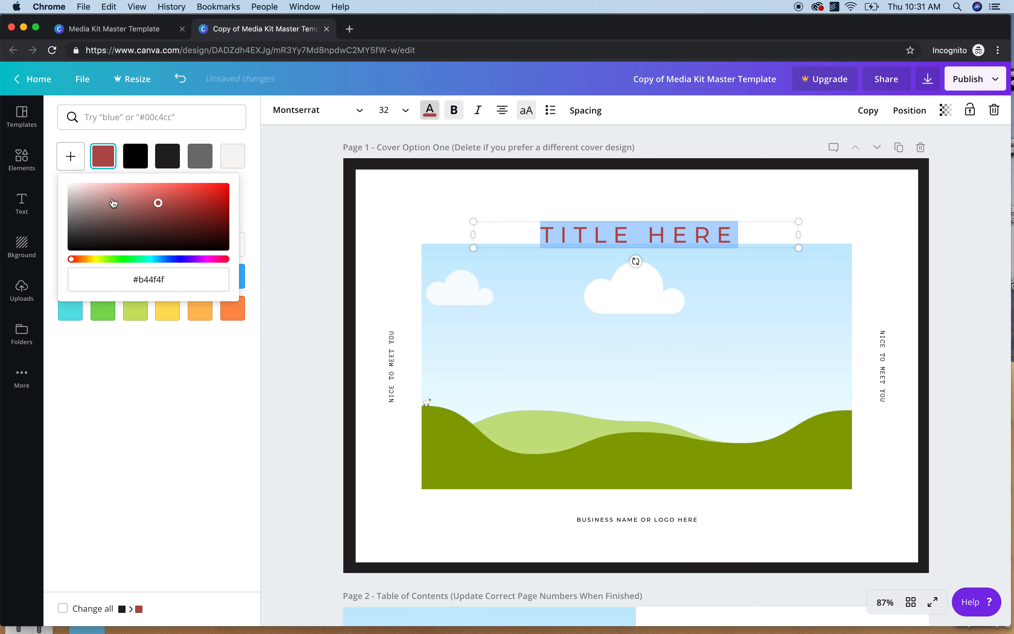
{"action": "left_click", "coordinate": [102, 188]}
{"action": "left_click", "coordinate": [127, 367]}
Set the cover title's text colour to black and stop editing the text
{"action": "left_click", "coordinate": [70, 157]}
{"action": "left_click", "coordinate": [70, 157]}
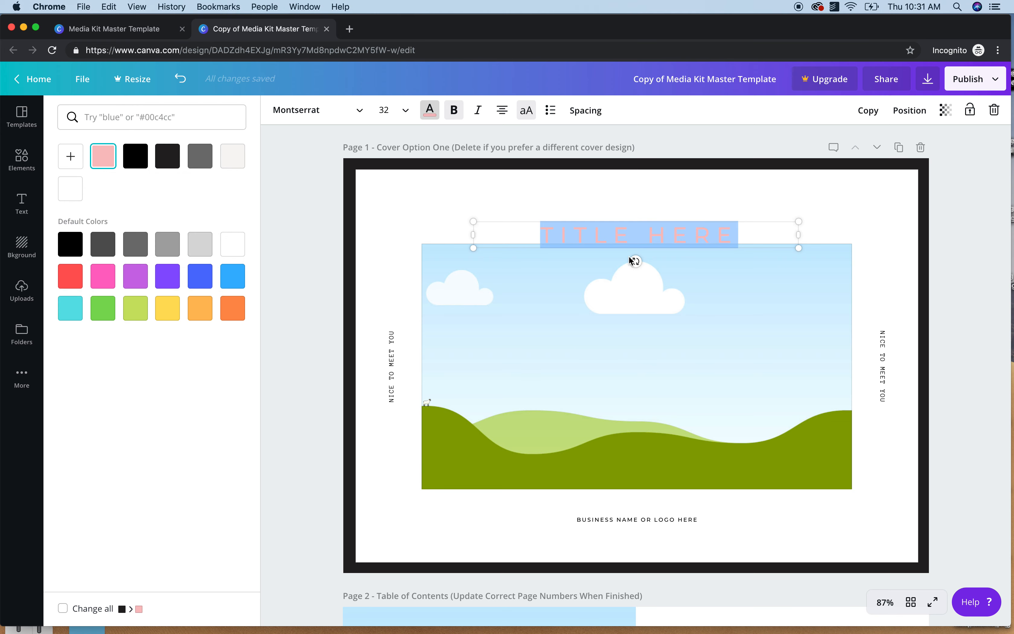
{"action": "left_click", "coordinate": [138, 158]}
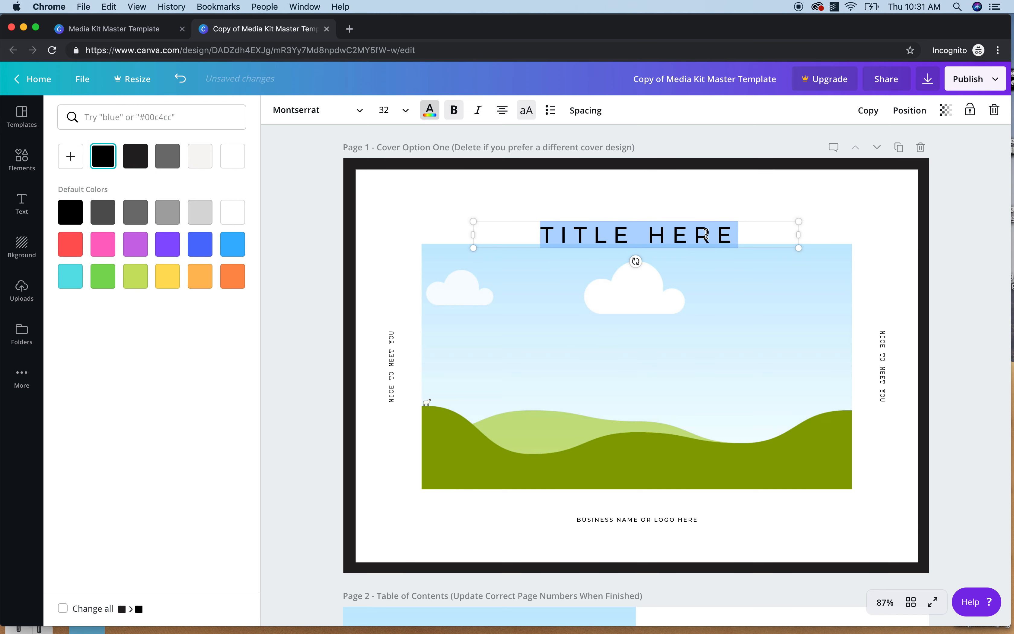
{"action": "key", "text": "Escape"}
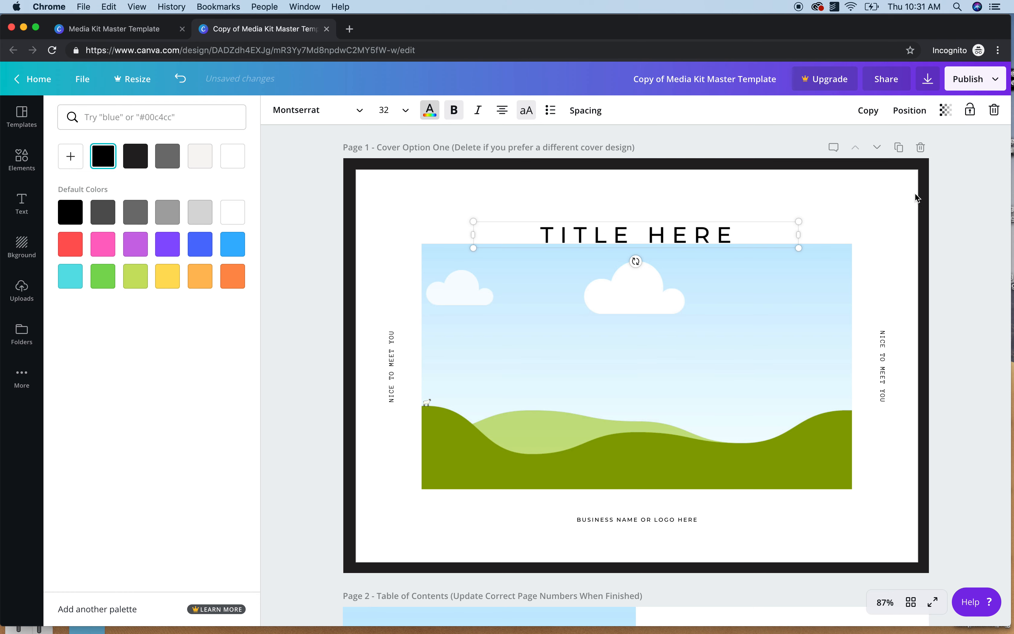
Try recolouring the cover's outer border with bright blue #38b6ff and a darker custom blue
{"action": "left_click", "coordinate": [926, 178]}
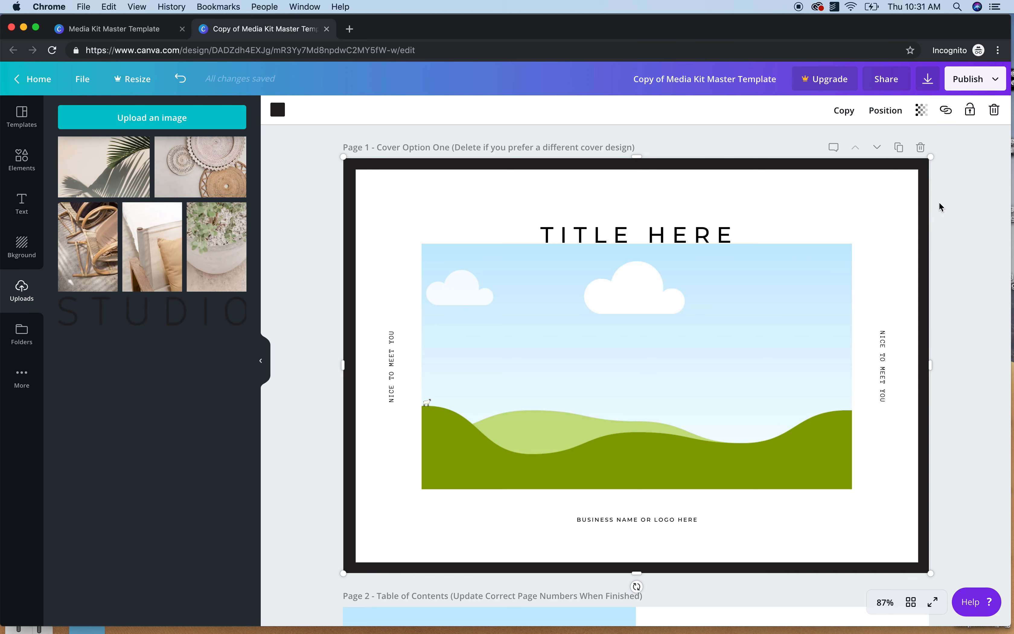
{"action": "left_click", "coordinate": [278, 111]}
{"action": "left_click", "coordinate": [233, 244]}
{"action": "left_click", "coordinate": [81, 164]}
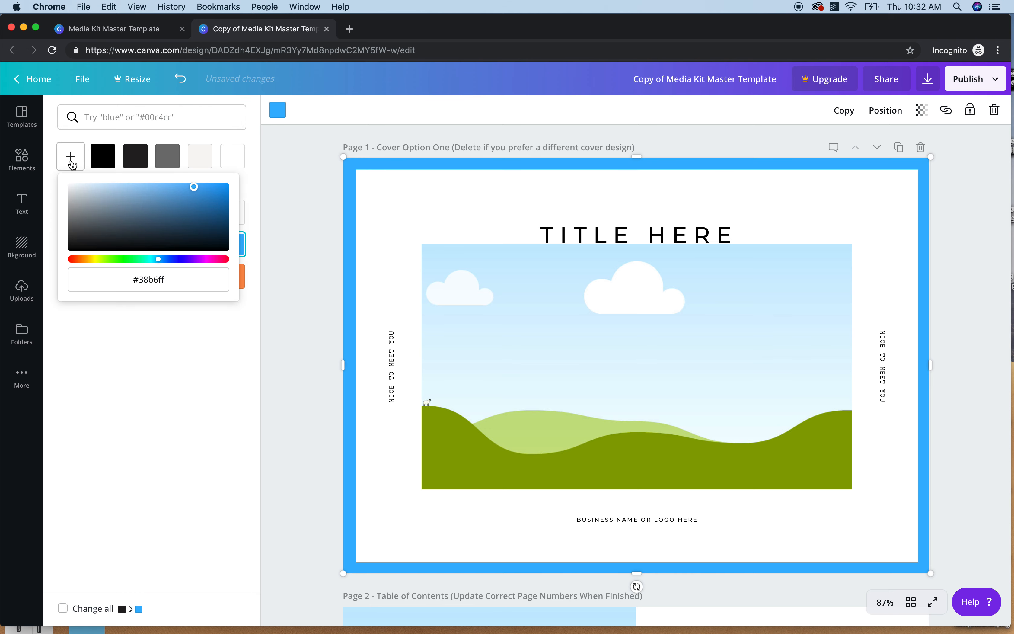
{"action": "left_click", "coordinate": [162, 216]}
{"action": "left_click", "coordinate": [187, 390]}
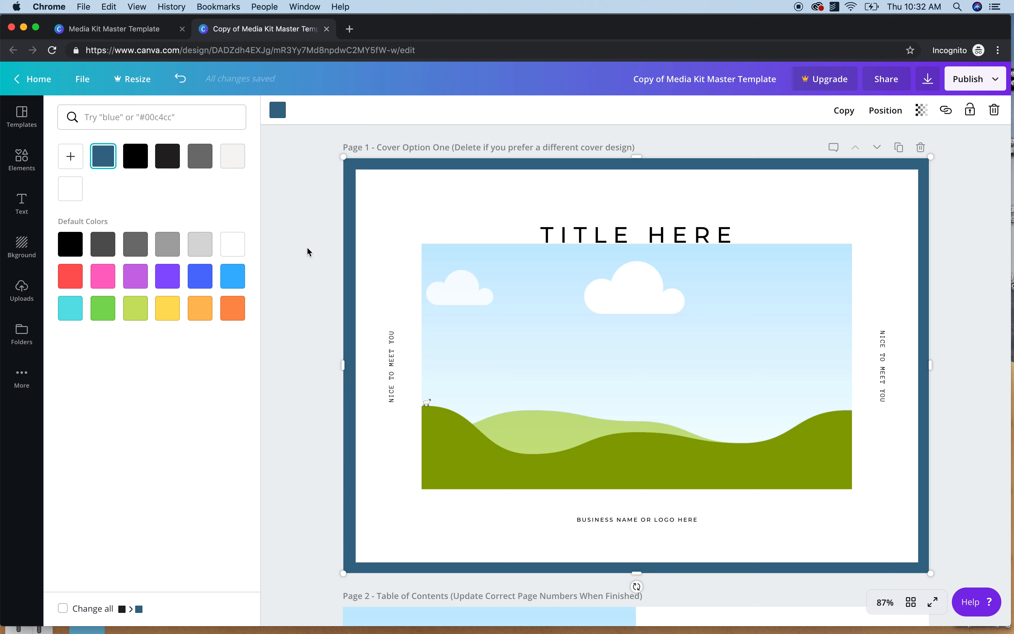
Undo both colour changes on the cover's outer border and deselect it
{"action": "key", "text": "super+z"}
{"action": "key", "text": "super+z"}
{"action": "left_click", "coordinate": [308, 251]}
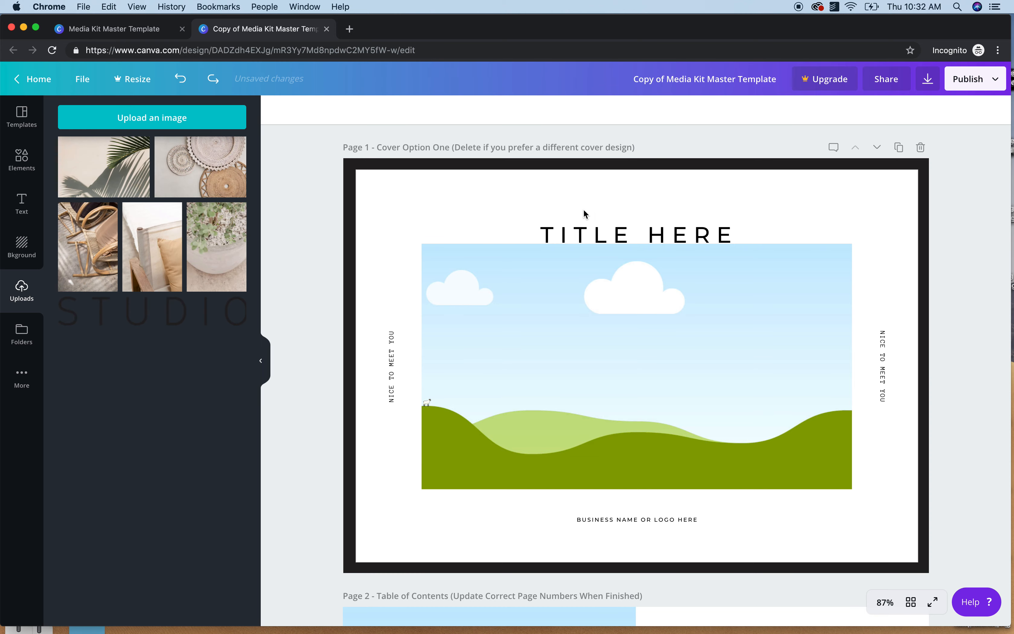
Move the cover title slightly down so it overlaps the upper edge of the image, keeping it centred
{"action": "left_click", "coordinate": [636, 234]}
{"action": "left_click_drag", "start_coordinate": [636, 234], "coordinate": [638, 238]}
{"action": "left_click", "coordinate": [713, 195]}
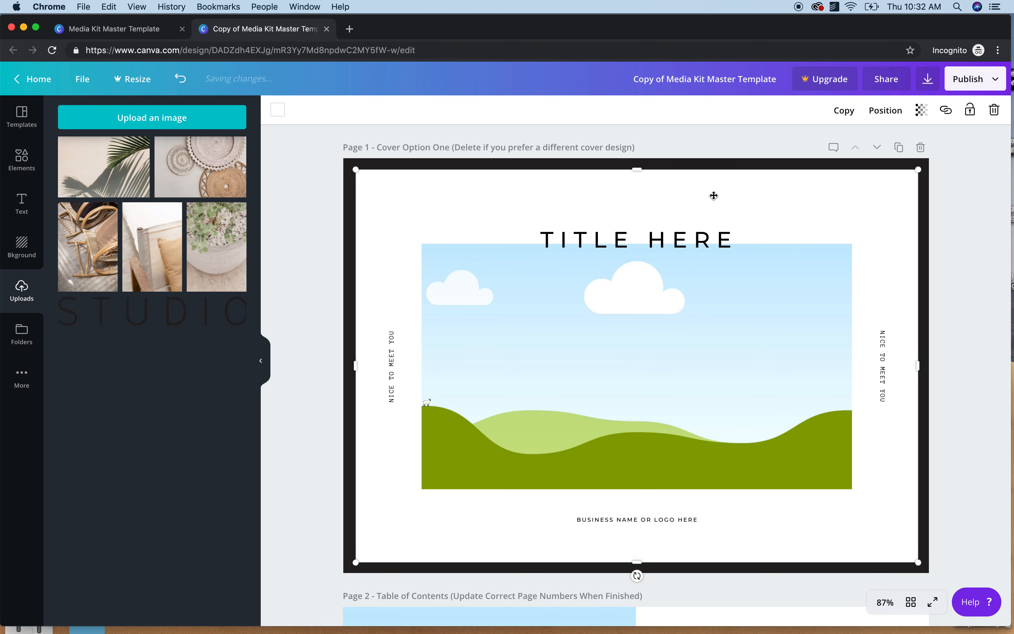
{"action": "left_click", "coordinate": [994, 324]}
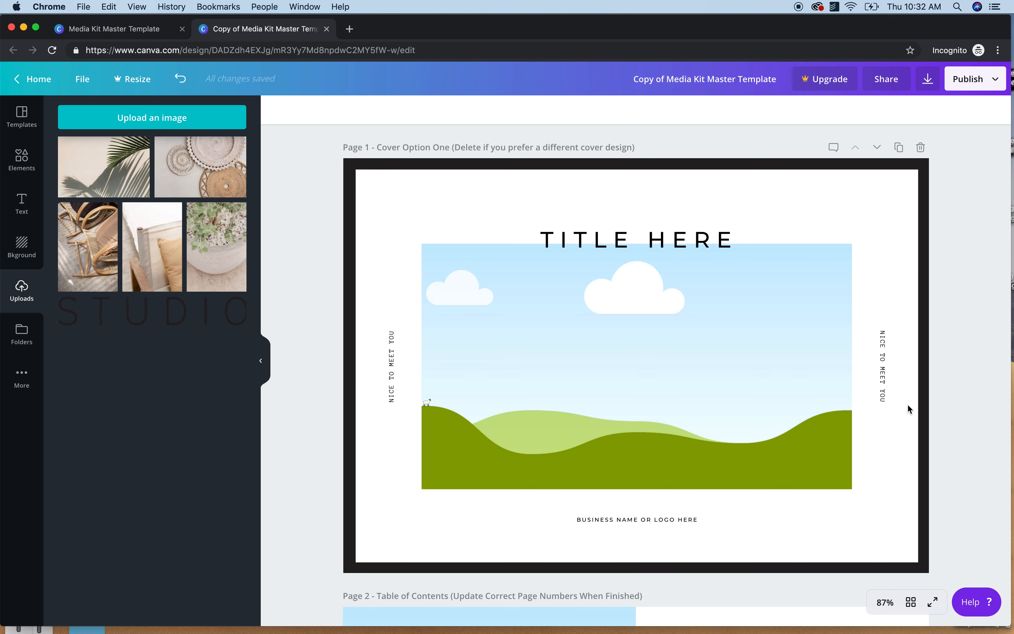
Start an image upload and search the computer's files for "stocksy"
{"action": "scroll", "coordinate": [834, 409], "scroll_direction": "down", "scroll_amount": 3}
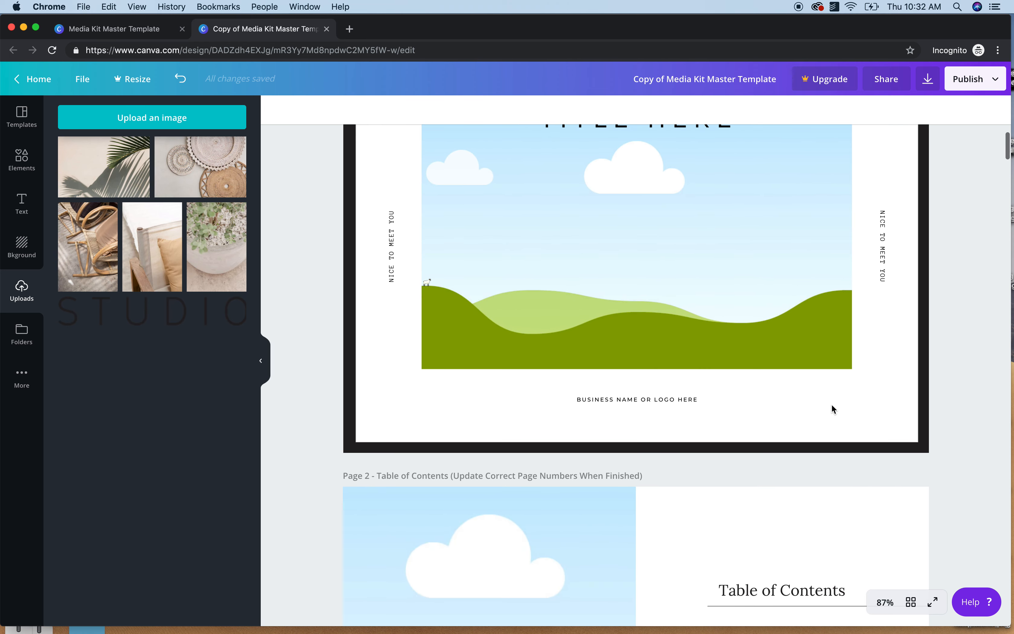
{"action": "scroll", "coordinate": [831, 400], "scroll_direction": "up", "scroll_amount": 2}
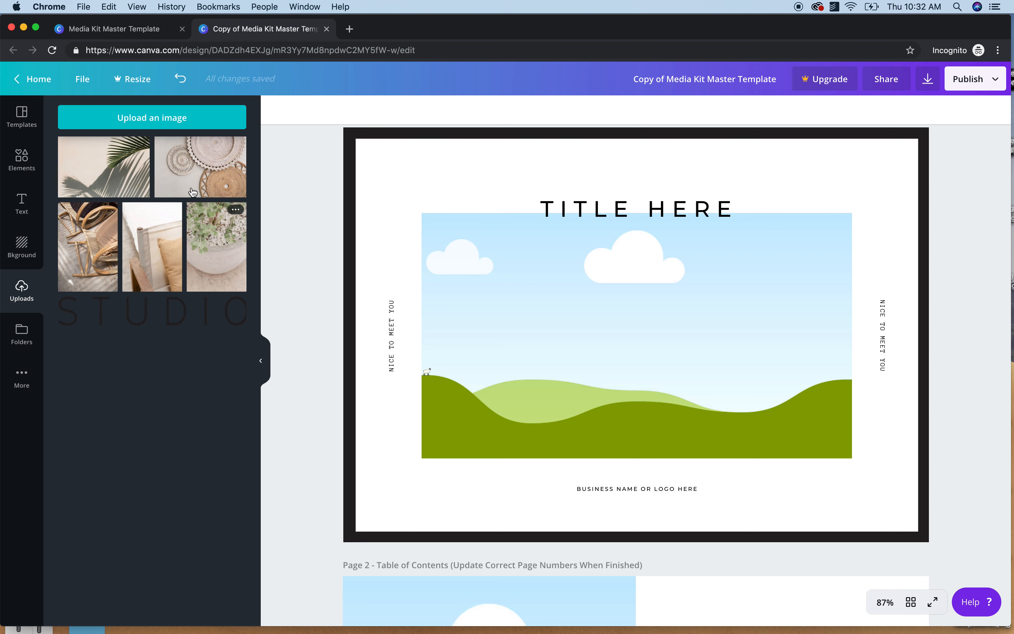
{"action": "left_click", "coordinate": [178, 120]}
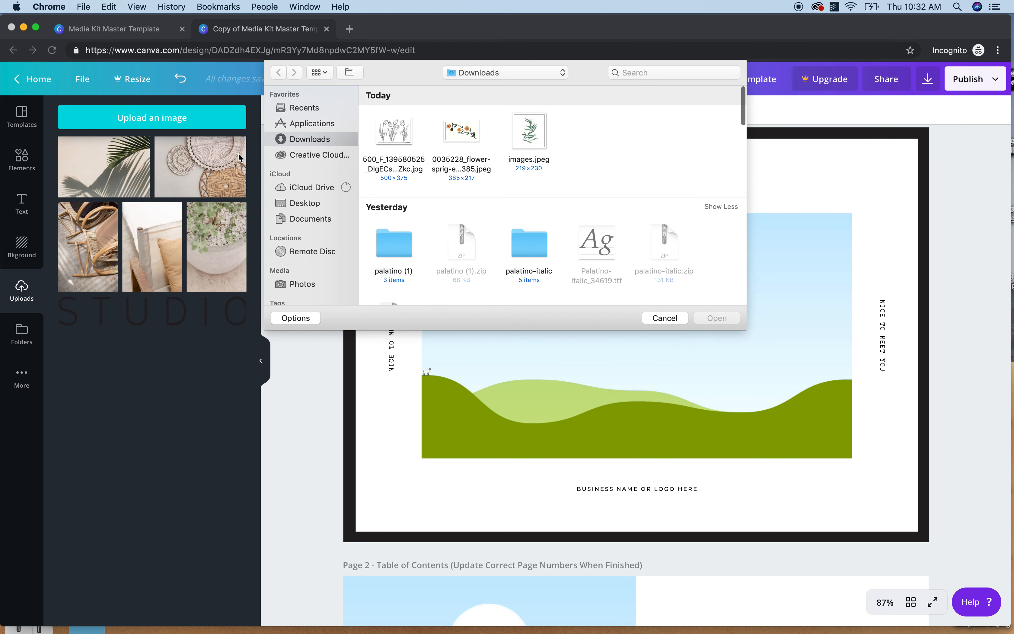
{"action": "scroll", "coordinate": [573, 245], "scroll_direction": "down", "scroll_amount": 10}
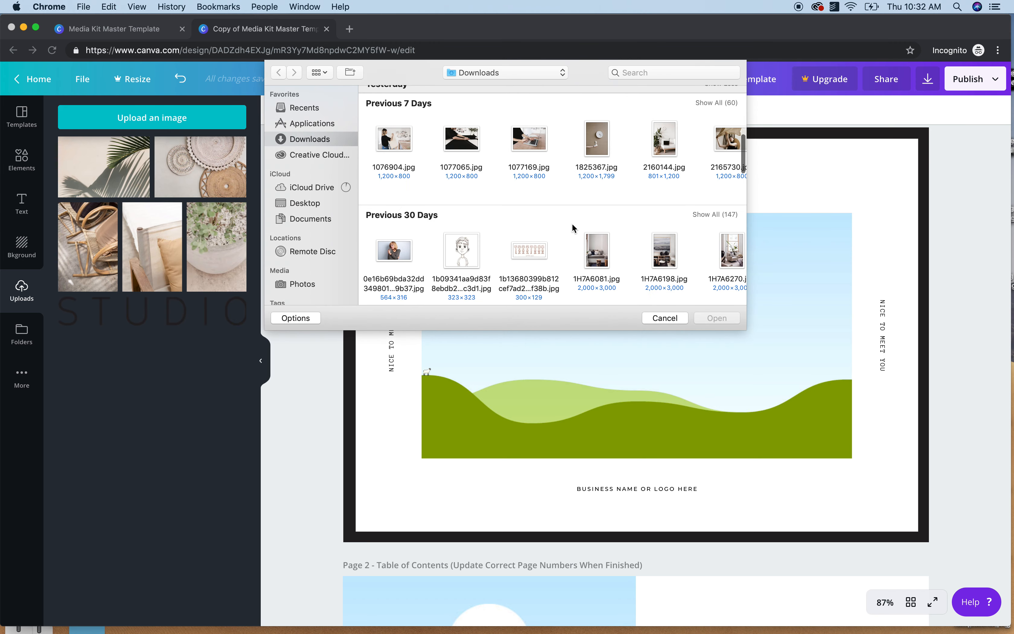
{"action": "scroll", "coordinate": [572, 173], "scroll_direction": "up", "scroll_amount": 1}
{"action": "left_click", "coordinate": [675, 72]}
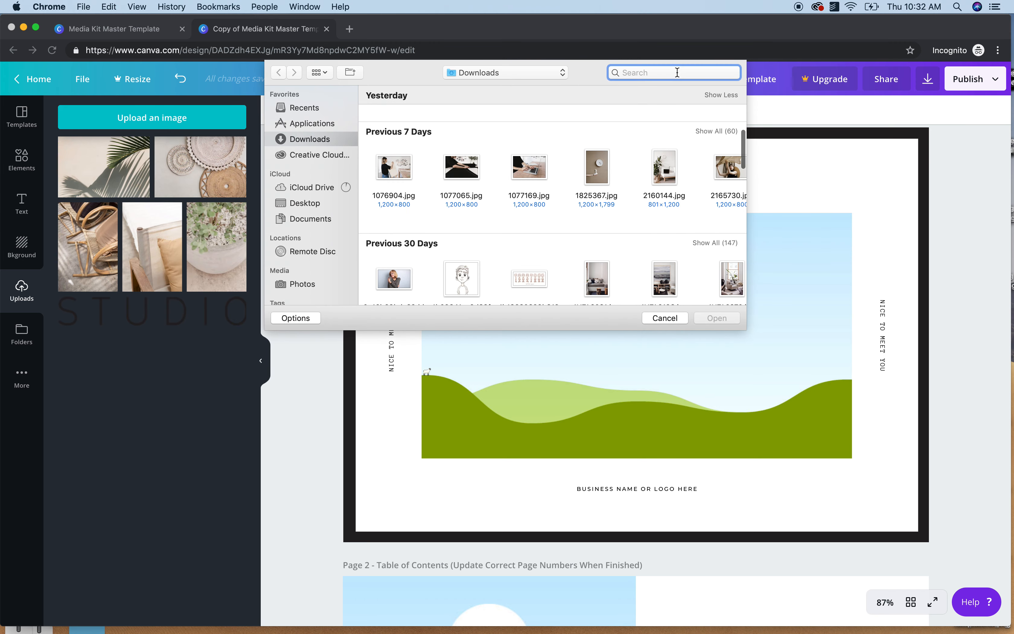
{"action": "type", "text": "stocksy"}
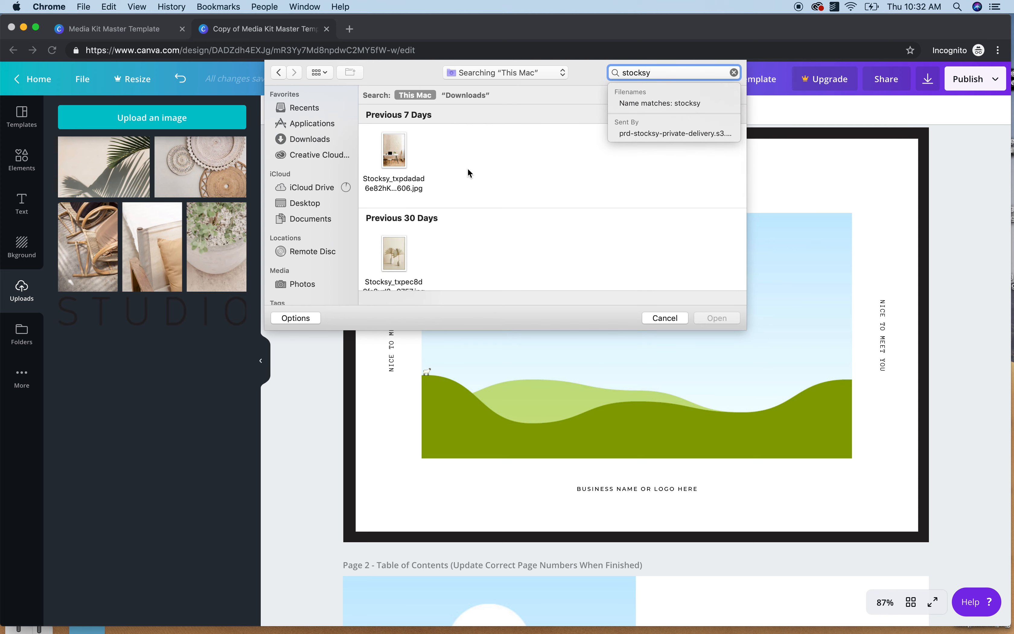
Upload the two Stocksy photos, the desk interior and the dried palm leaves in vases
{"action": "left_click", "coordinate": [390, 150]}
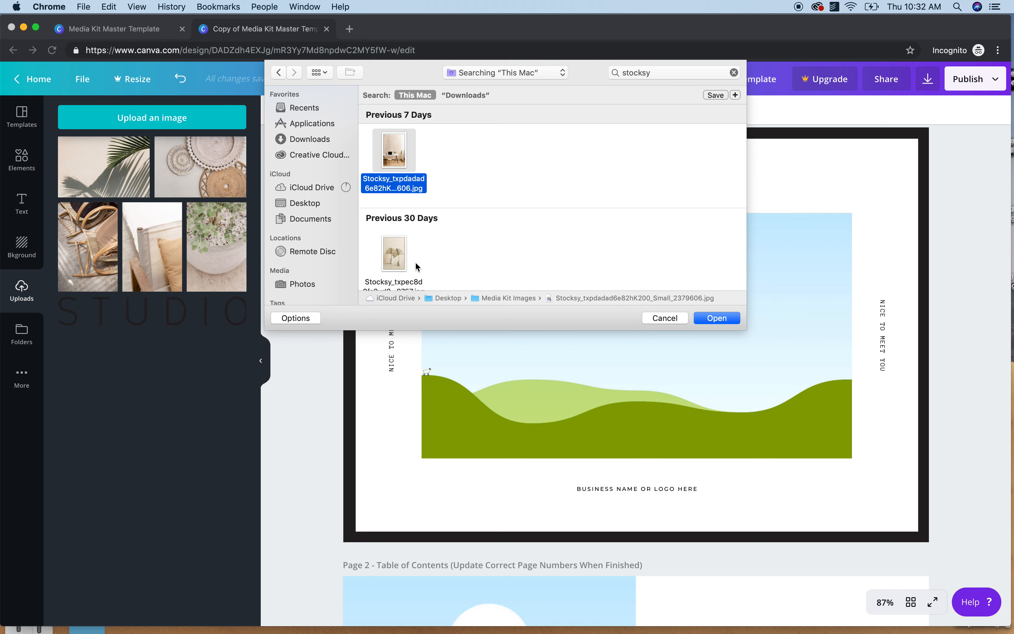
{"action": "left_click", "coordinate": [395, 255], "text": "super"}
{"action": "left_click", "coordinate": [712, 321]}
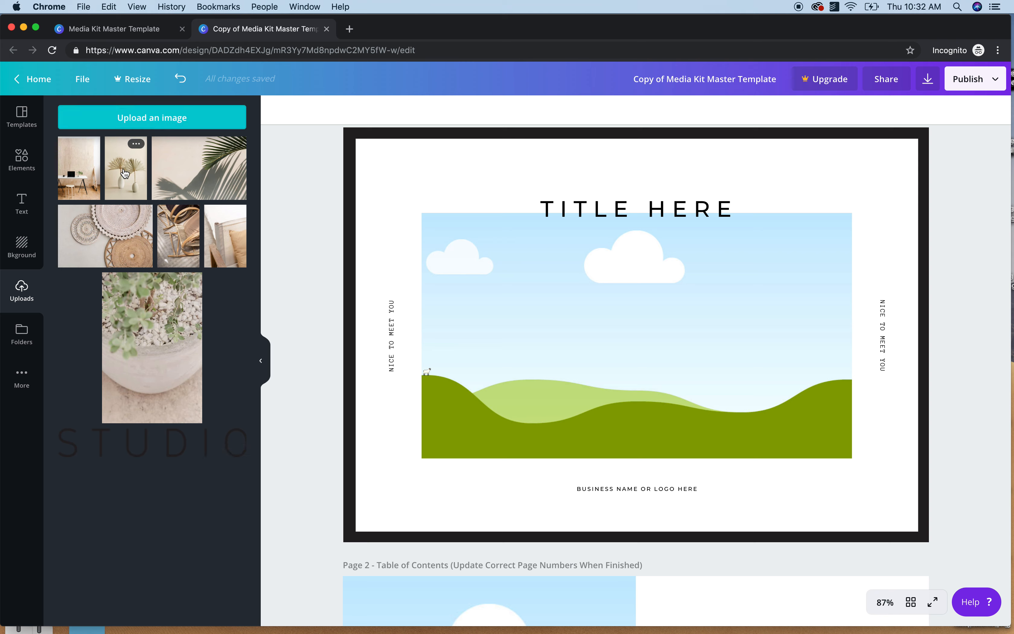
Fill the cover page's image grid with the uploaded photo of dried palm leaves in vases
{"action": "left_click", "coordinate": [132, 179]}
{"action": "key", "text": "Delete"}
{"action": "left_click", "coordinate": [531, 307]}
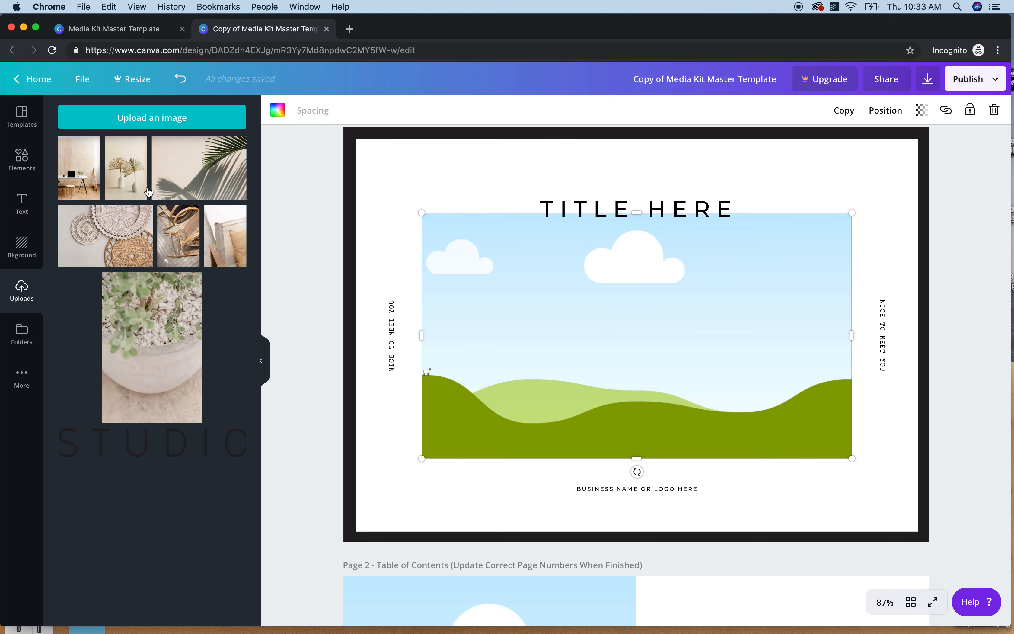
{"action": "left_click_drag", "start_coordinate": [129, 180], "coordinate": [520, 288]}
Shift the palm-leaf photo down within its cover frame and stretch the frame's upper edge slightly upward behind the title
{"action": "double_click", "coordinate": [552, 306]}
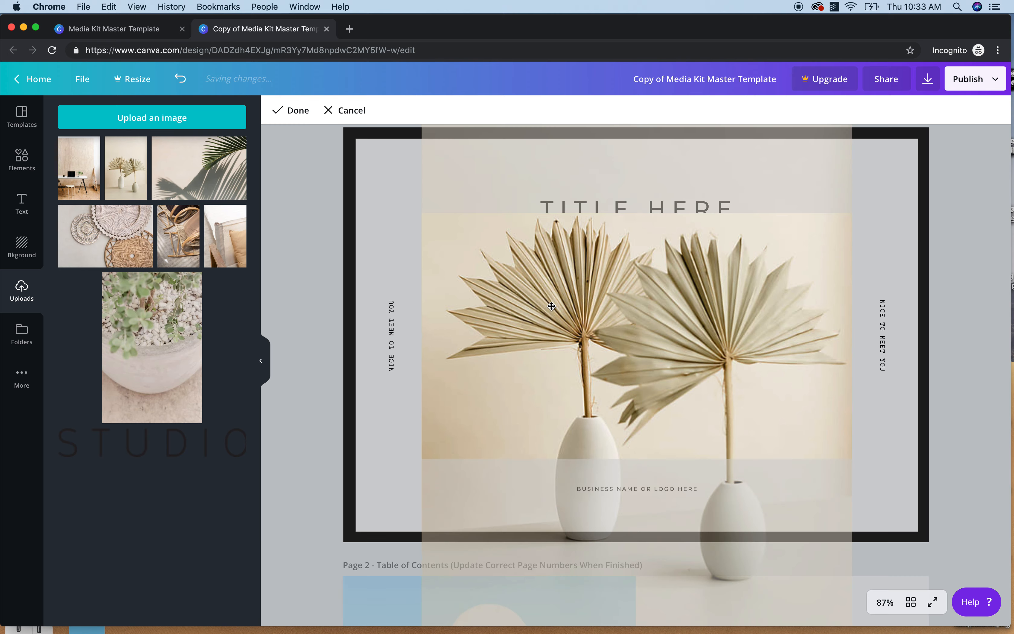
{"action": "left_click_drag", "start_coordinate": [601, 324], "coordinate": [655, 466]}
{"action": "left_click_drag", "start_coordinate": [719, 281], "coordinate": [732, 300]}
{"action": "left_click", "coordinate": [896, 239]}
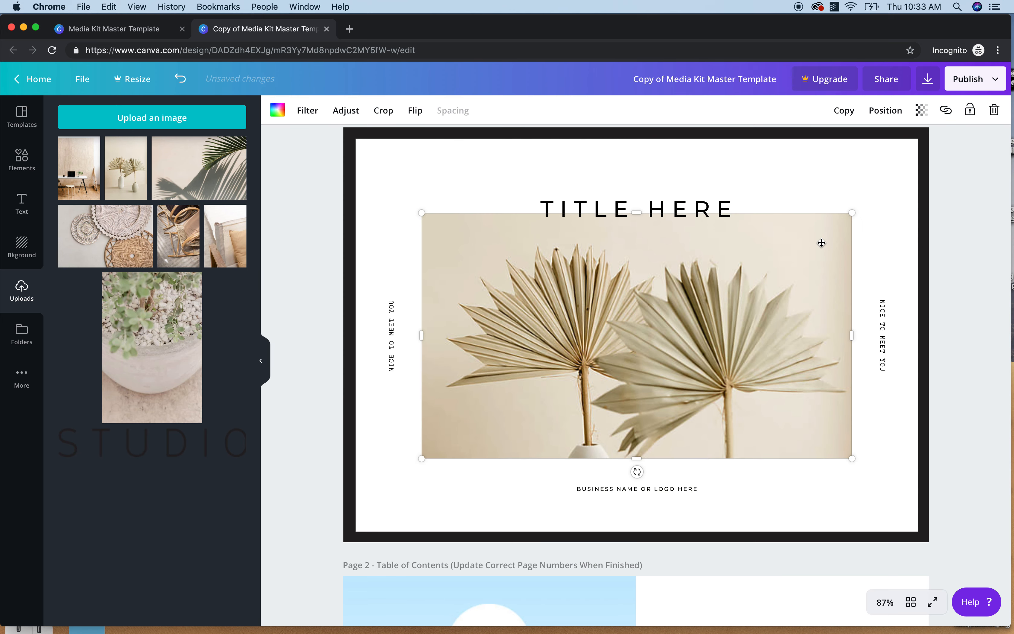
{"action": "mouse_move", "coordinate": [638, 197]}
{"action": "left_mouse_down"}
{"action": "mouse_move", "coordinate": [632, 108]}
{"action": "mouse_move", "coordinate": [647, 209]}
{"action": "left_mouse_up"}
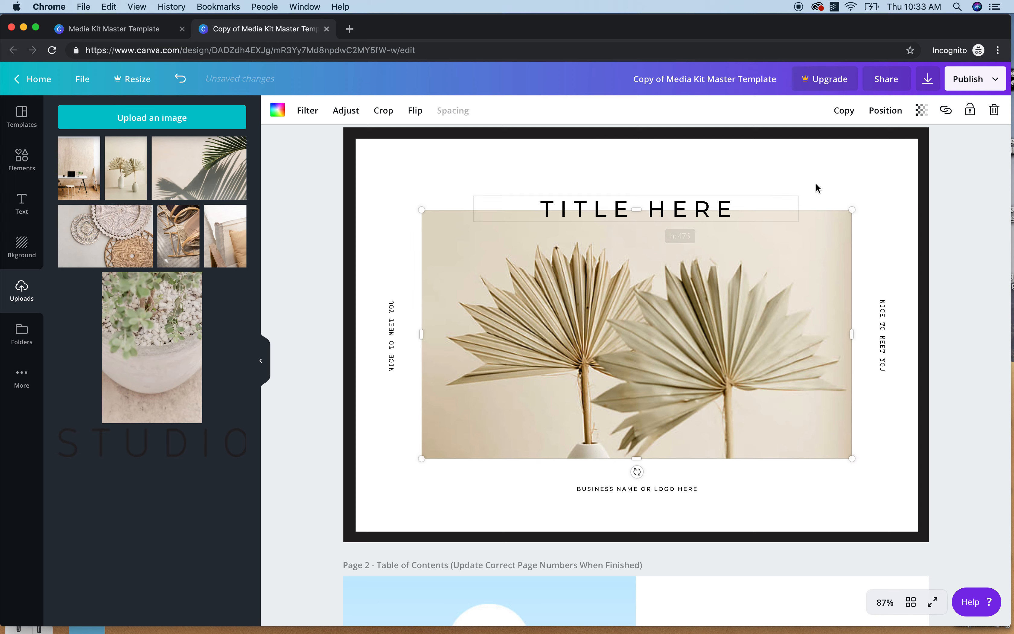
{"action": "left_click", "coordinate": [833, 174]}
Fill the image grid on page 2, Table of Contents, with the uploaded chair and cushion photo
{"action": "scroll", "coordinate": [588, 446], "scroll_direction": "down", "scroll_amount": 10}
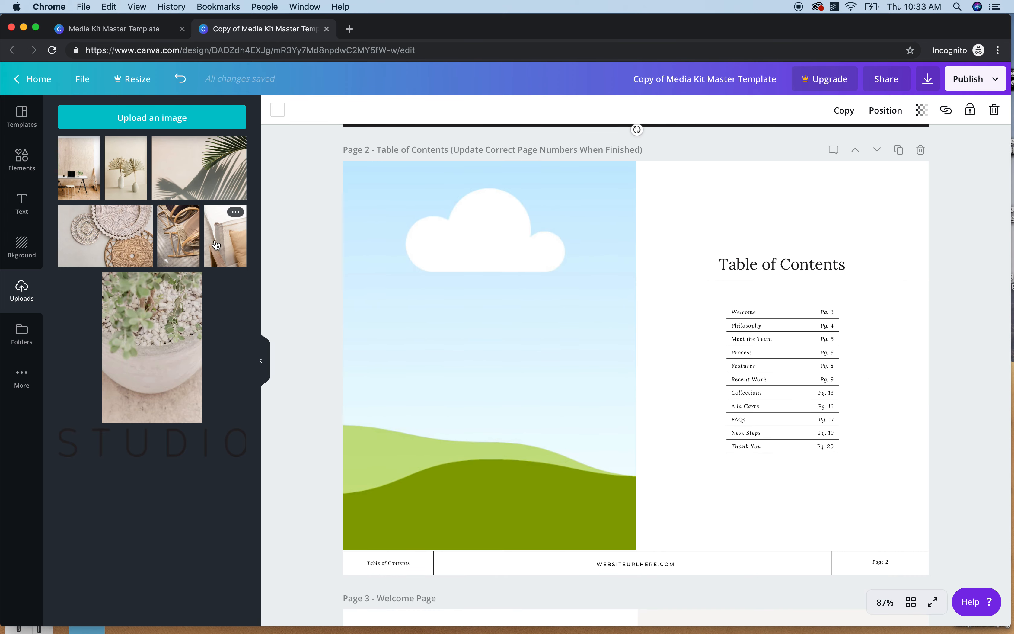
{"action": "left_click_drag", "start_coordinate": [233, 250], "coordinate": [481, 292]}
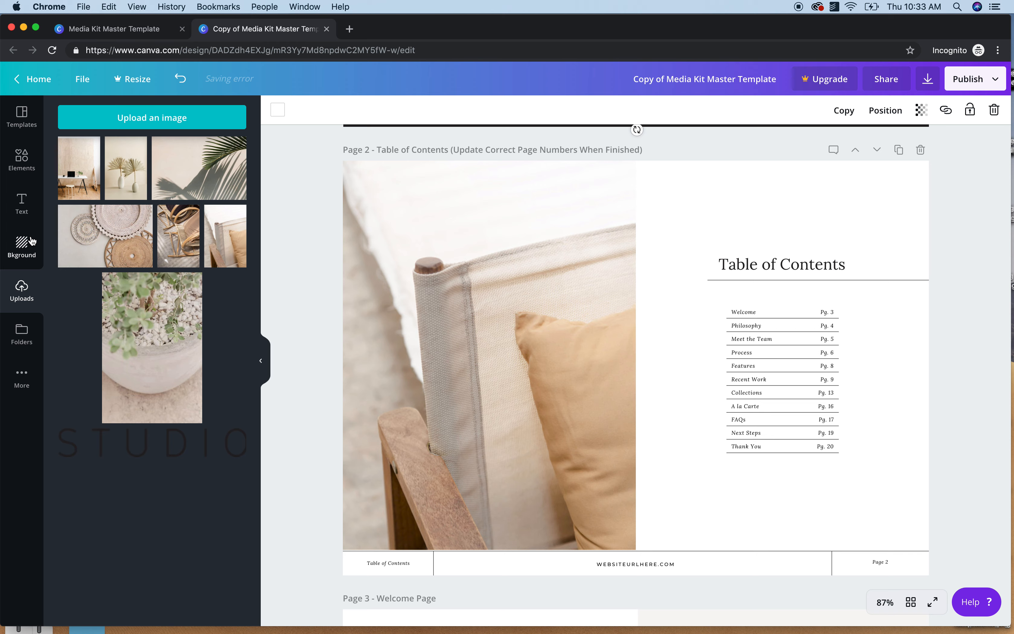
Add a single-image grid to page 2, shrink it to a portrait about 393 wide, and place it over the middle of the chair photo
{"action": "left_click", "coordinate": [20, 162]}
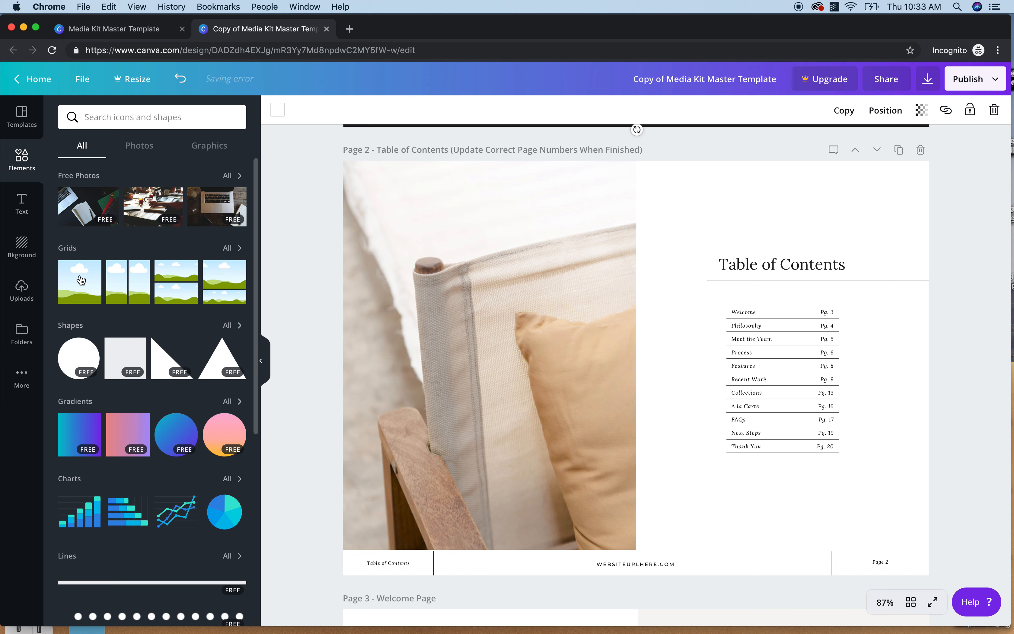
{"action": "left_click", "coordinate": [81, 280]}
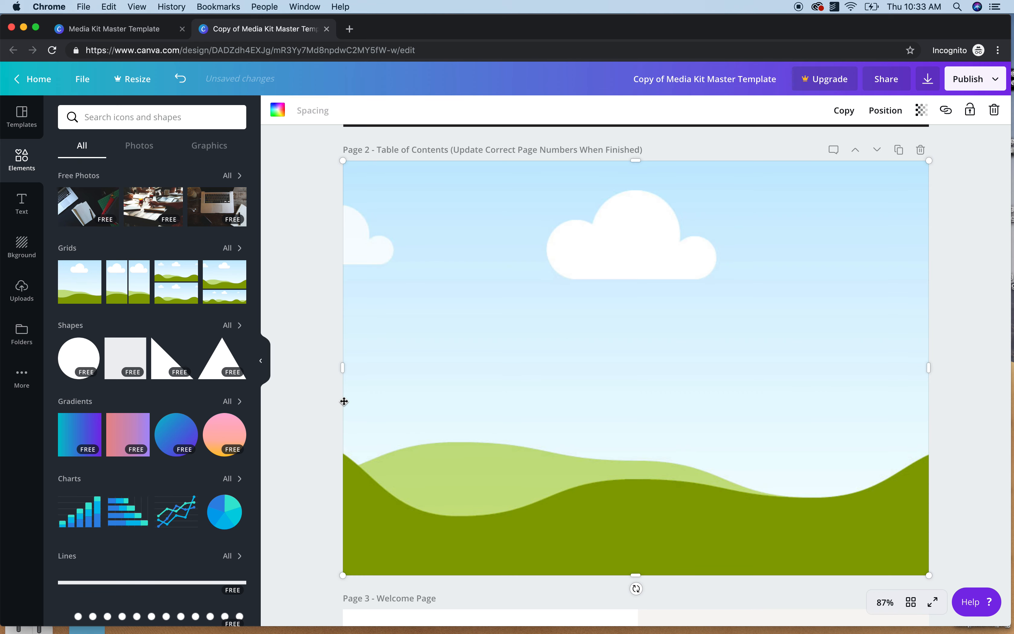
{"action": "left_click_drag", "start_coordinate": [343, 368], "coordinate": [669, 368]}
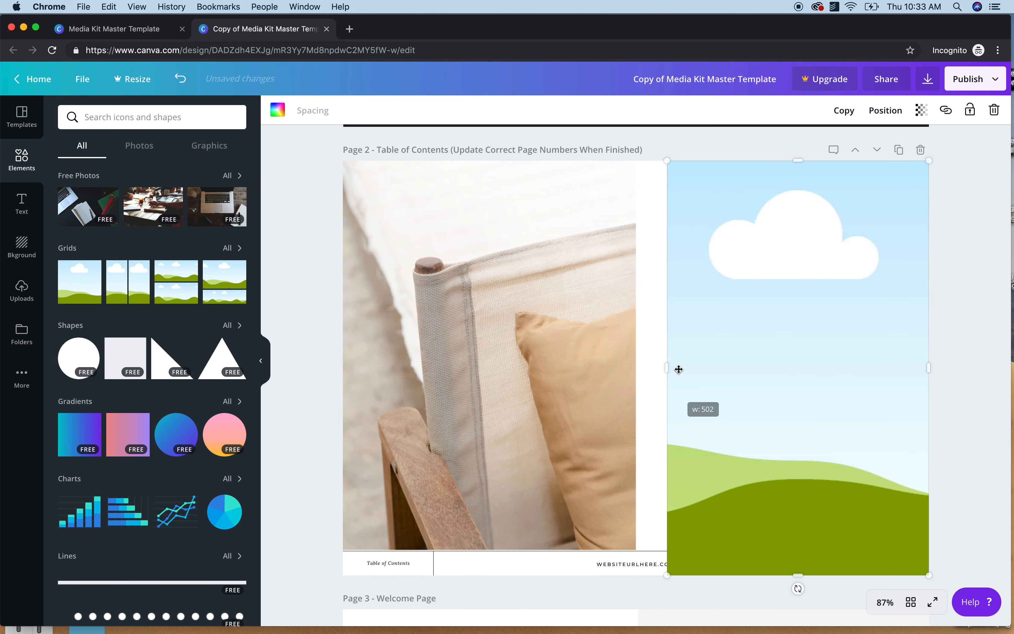
{"action": "left_click_drag", "start_coordinate": [803, 160], "coordinate": [808, 336]}
{"action": "left_click_drag", "start_coordinate": [931, 462], "coordinate": [873, 469]}
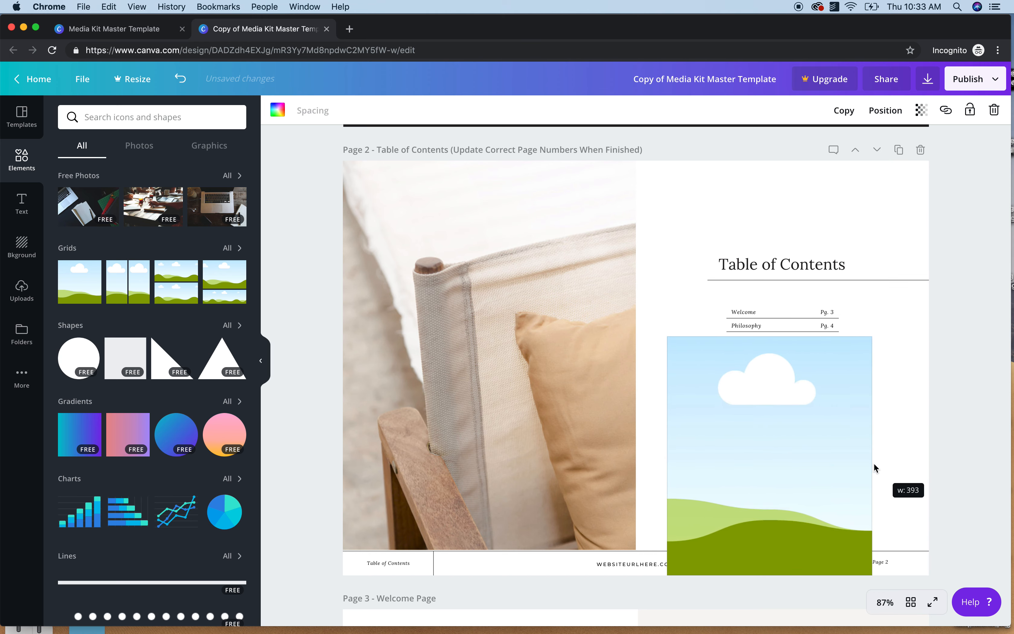
{"action": "left_click_drag", "start_coordinate": [812, 478], "coordinate": [533, 376]}
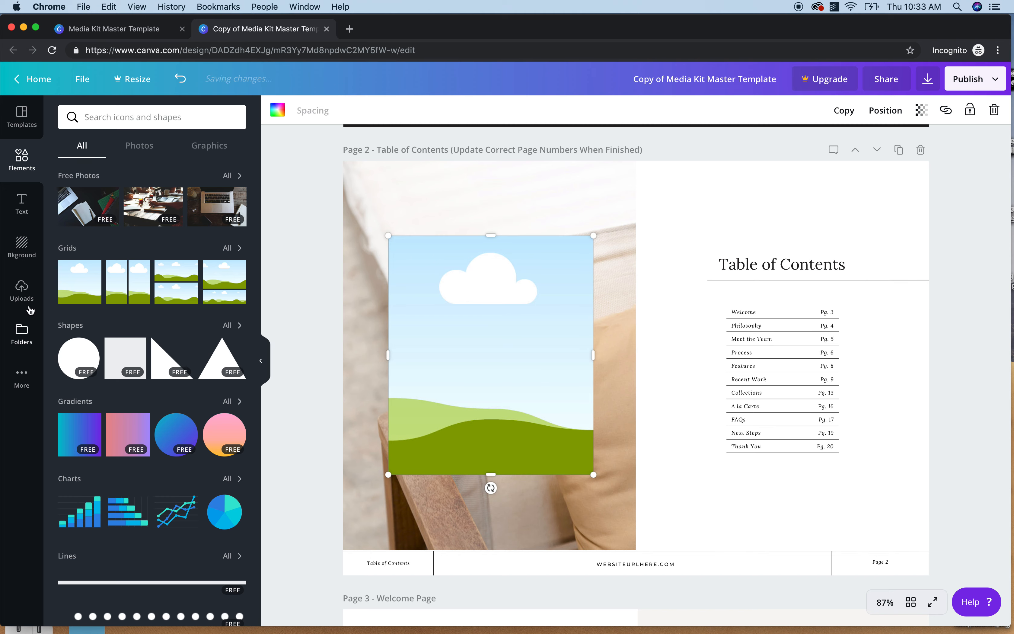
Fill the new portrait grid on page 2 with the uploaded palm leaves in vases photo
{"action": "left_click", "coordinate": [25, 291]}
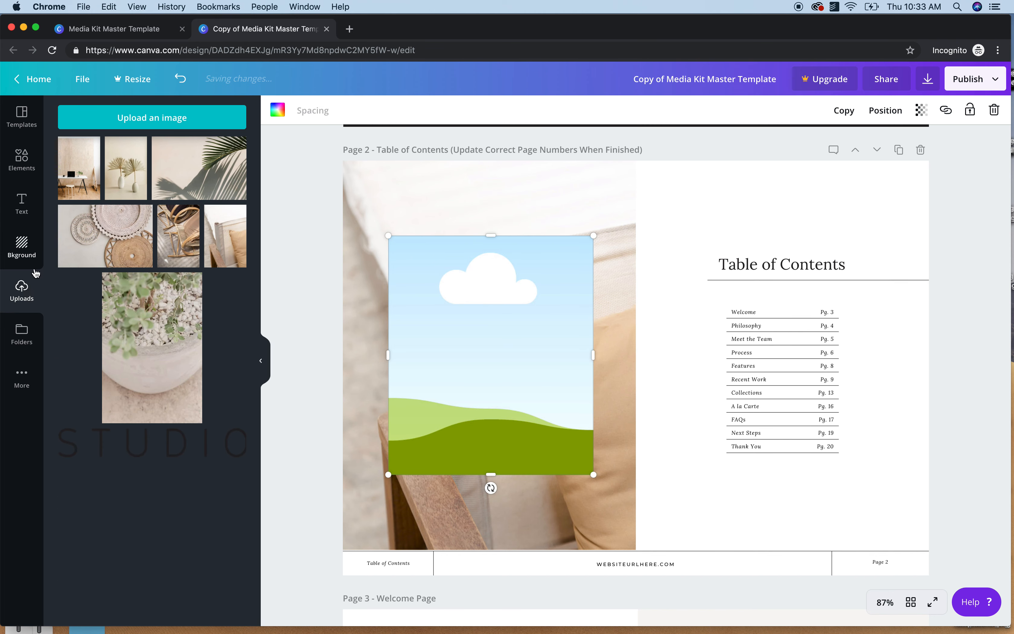
{"action": "left_click", "coordinate": [124, 177]}
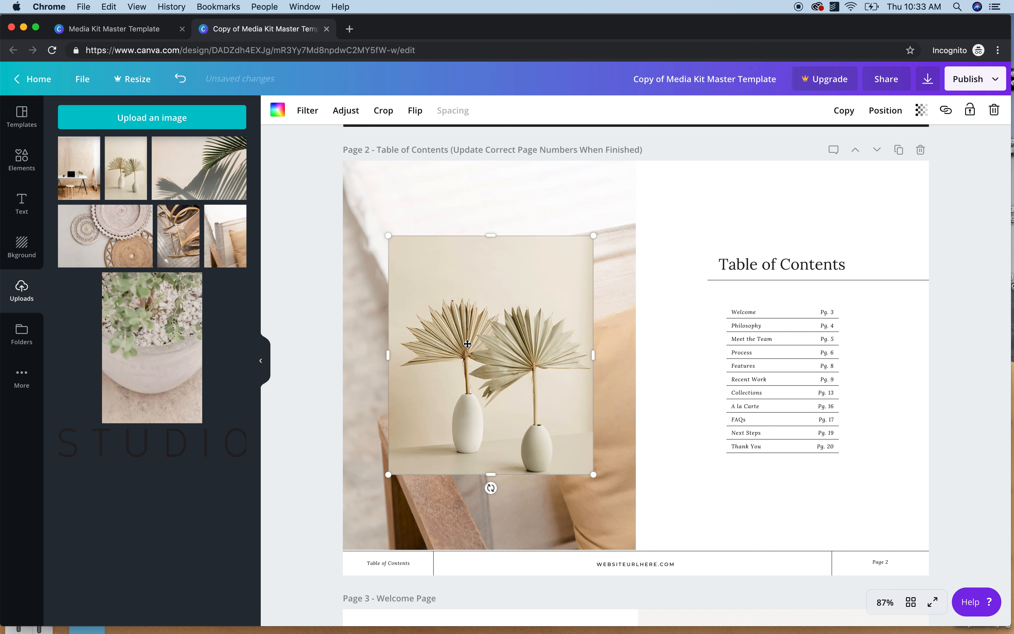
{"action": "left_click", "coordinate": [702, 493]}
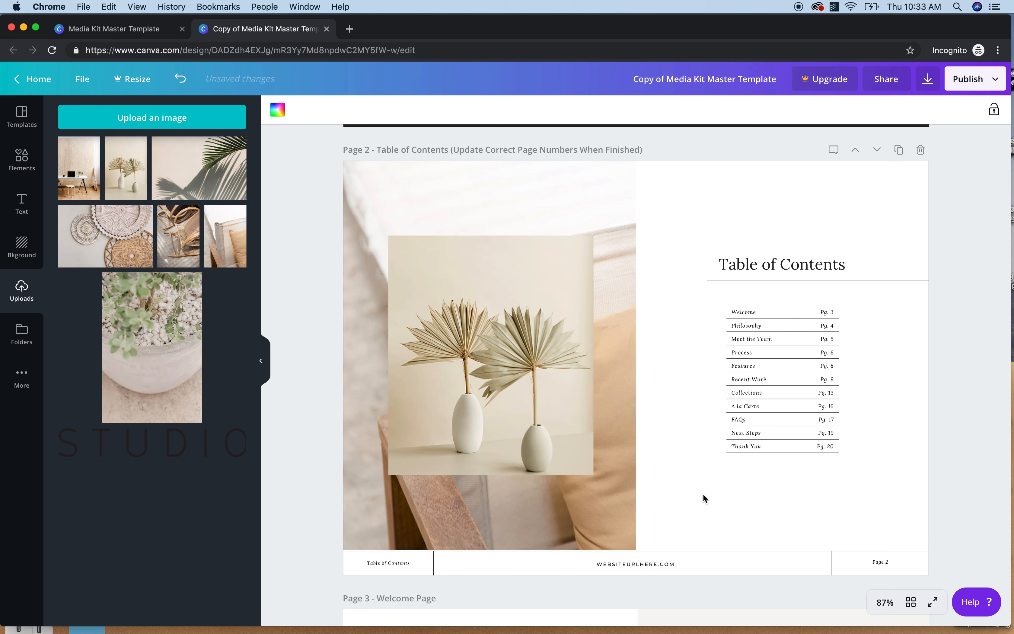
Add a new line reading "item ehere" below "Thank You" in the Table of Contents list
{"action": "scroll", "coordinate": [702, 493], "scroll_direction": "down", "scroll_amount": 2}
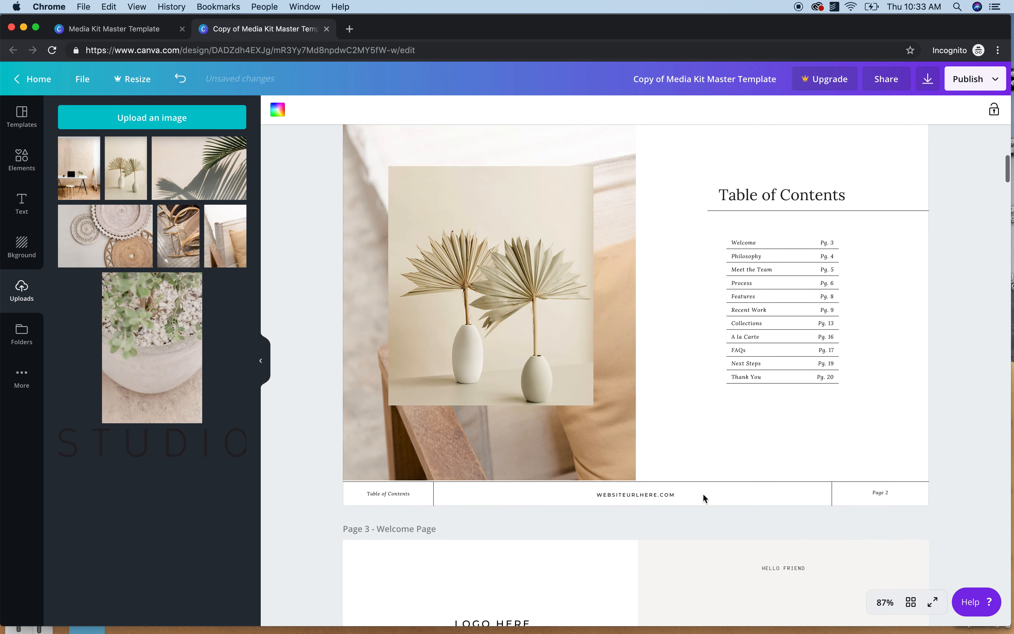
{"action": "scroll", "coordinate": [703, 493], "scroll_direction": "up", "scroll_amount": 3}
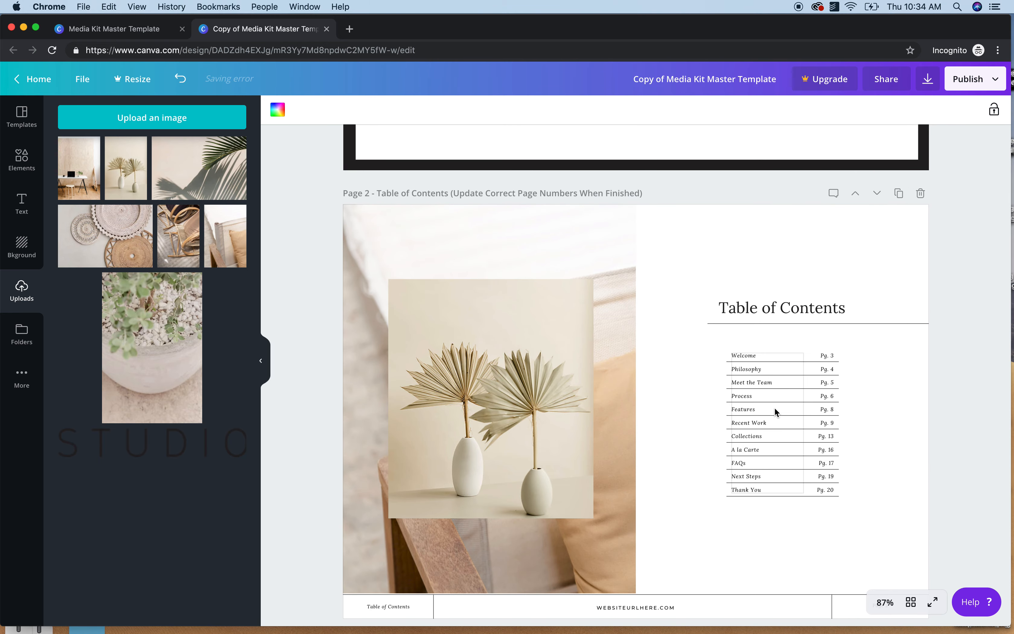
{"action": "left_click", "coordinate": [746, 366]}
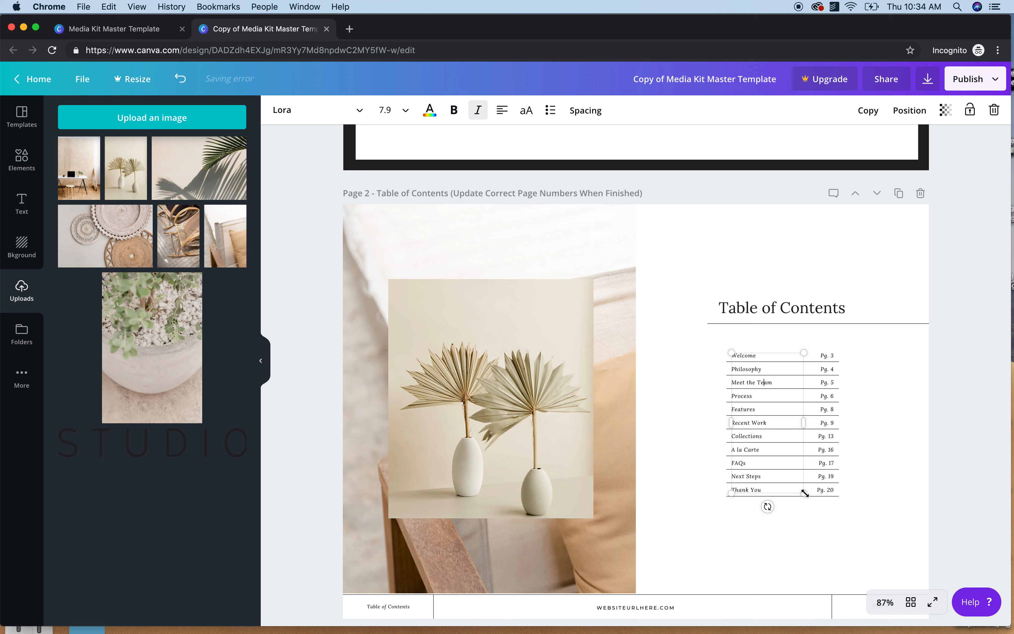
{"action": "left_click_drag", "start_coordinate": [805, 493], "coordinate": [808, 515]}
{"action": "key", "text": "super+z"}
{"action": "key", "text": "Return"}
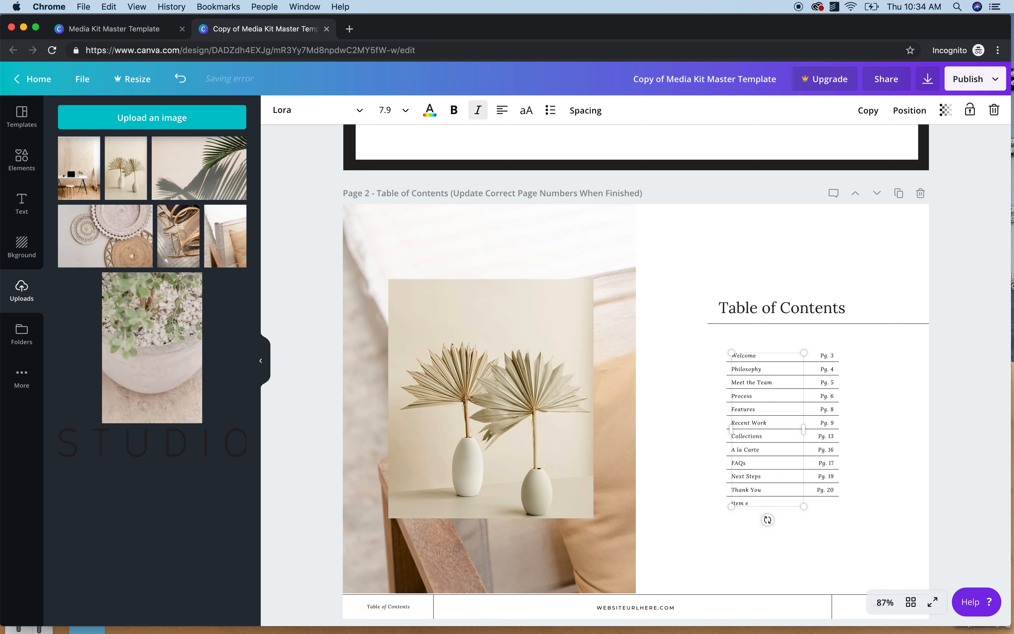
Add the placeholder text "kjfdhkjhsf" on a new line below "Pg. 20" in the page-number column
{"action": "triple_click", "coordinate": [825, 488]}
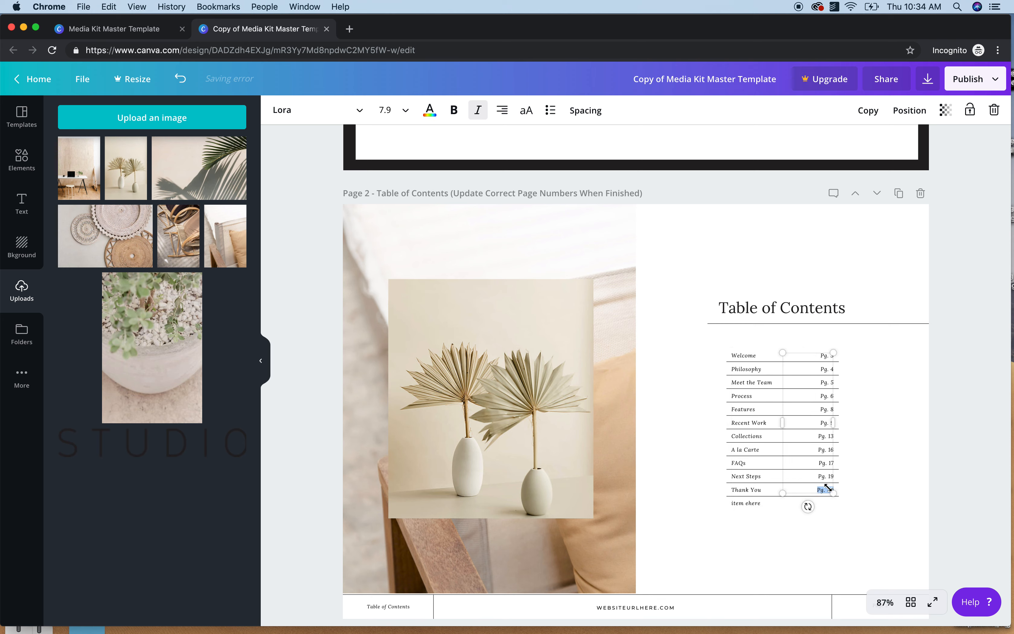
{"action": "left_click", "coordinate": [822, 487]}
{"action": "key", "text": "Return"}
{"action": "type", "text": "kjfdhkjhsf"}
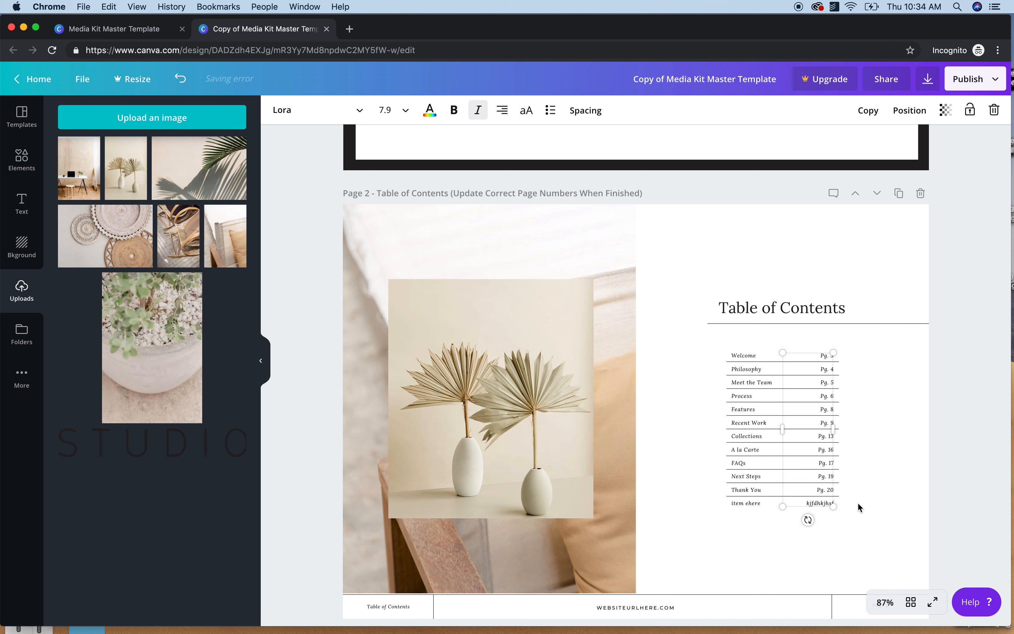
Try a blank line between "Process" and "Features" in the contents list and remove it again
{"action": "double_click", "coordinate": [749, 410]}
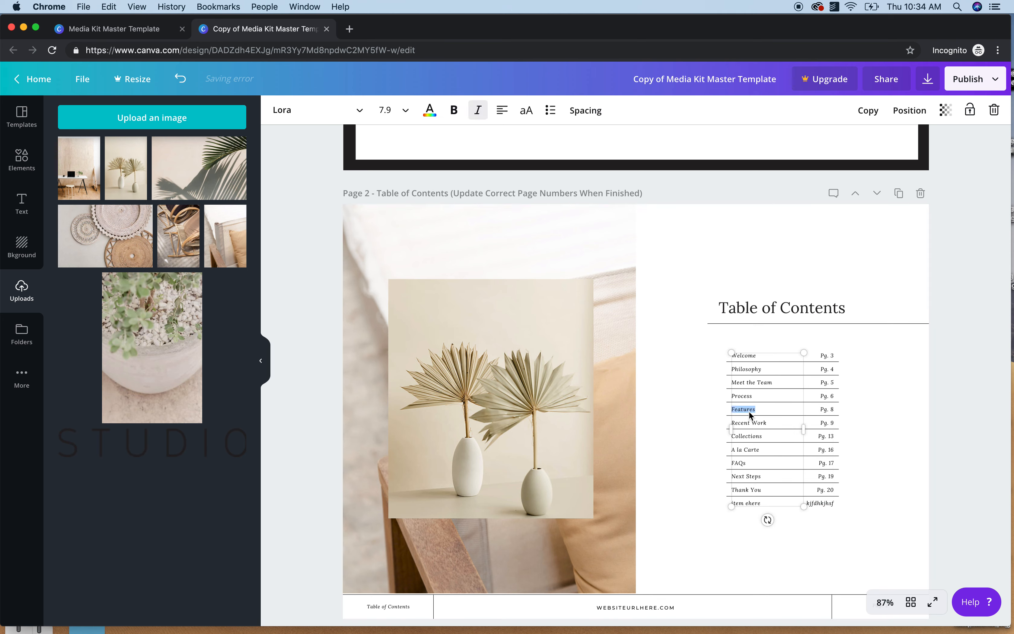
{"action": "left_click", "coordinate": [765, 402]}
{"action": "key", "text": "Return"}
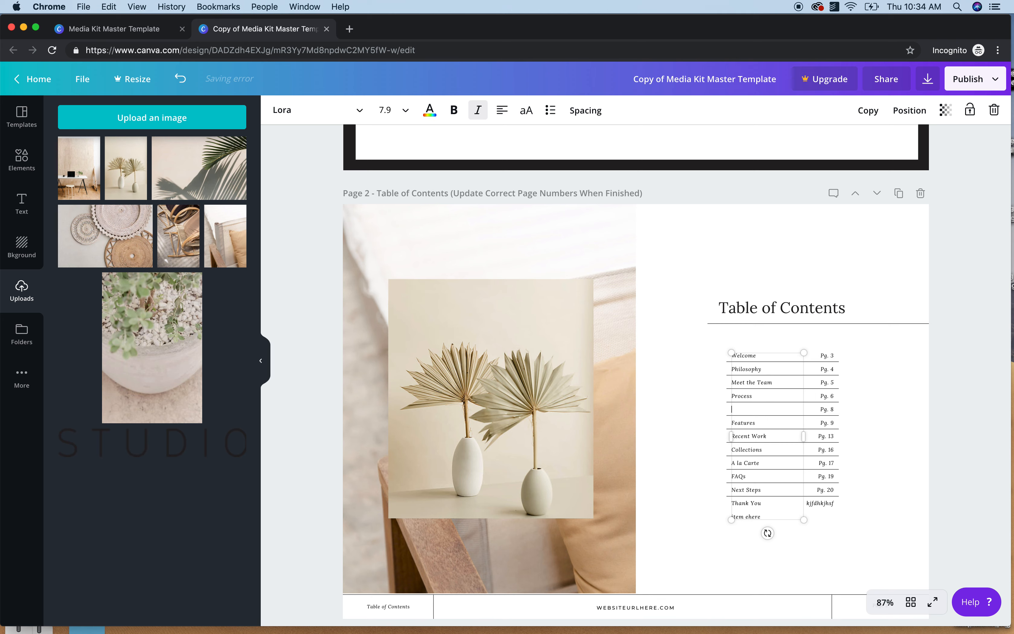
{"action": "key", "text": "BackSpace"}
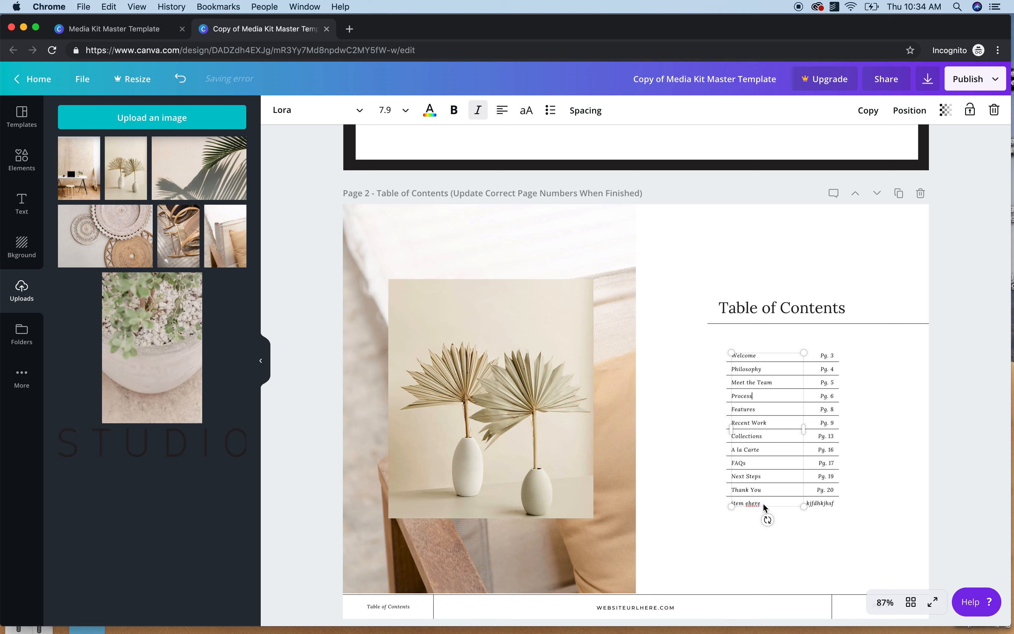
{"action": "left_click", "coordinate": [864, 518]}
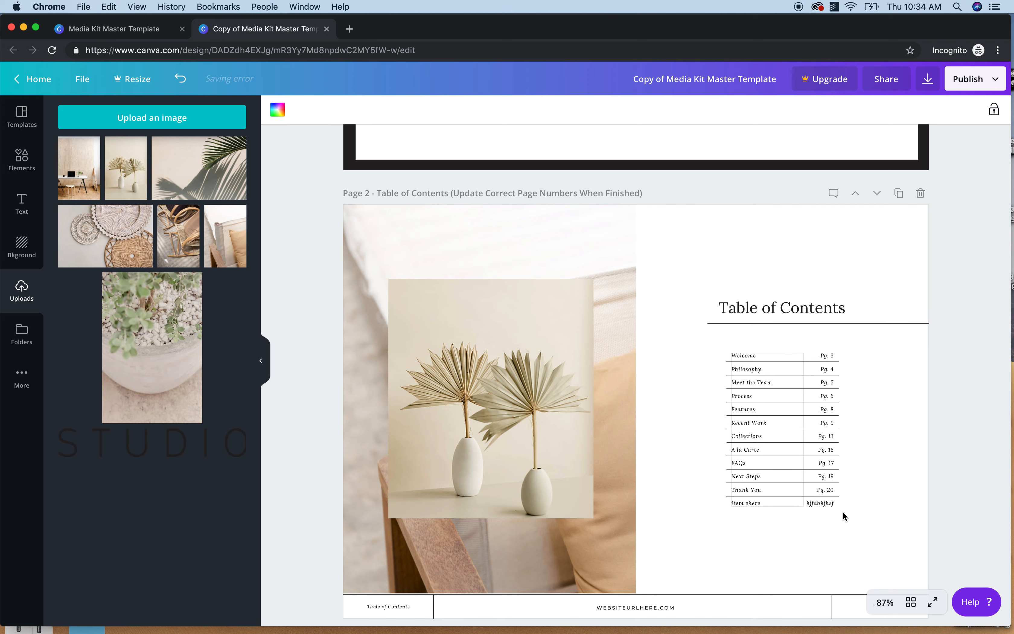
Duplicate the divider line under "Thank You" and nudge the copy into place beneath the new list entry, aligned with the others
{"action": "left_click", "coordinate": [839, 496]}
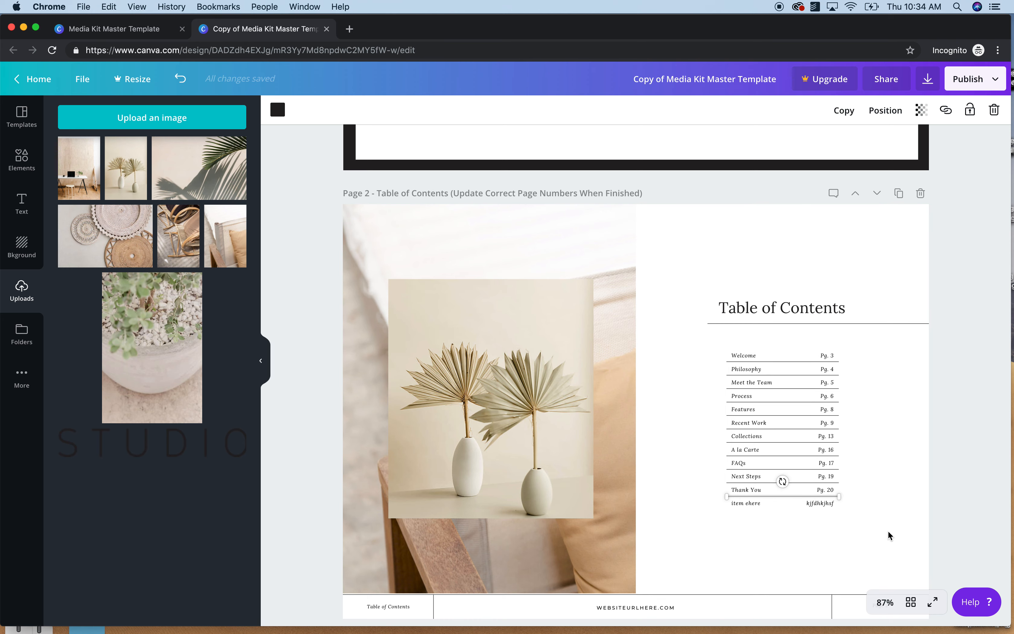
{"action": "left_click", "coordinate": [847, 111]}
{"action": "key", "text": "Left"}
{"action": "key", "text": "Left"}
{"action": "key", "text": "Left"}
{"action": "key", "text": "Left"}
{"action": "key", "text": "Left"}
{"action": "key", "text": "Left"}
{"action": "key", "text": "Left"}
{"action": "key", "text": "Left"}
{"action": "key", "text": "Left"}
{"action": "key", "text": "Left"}
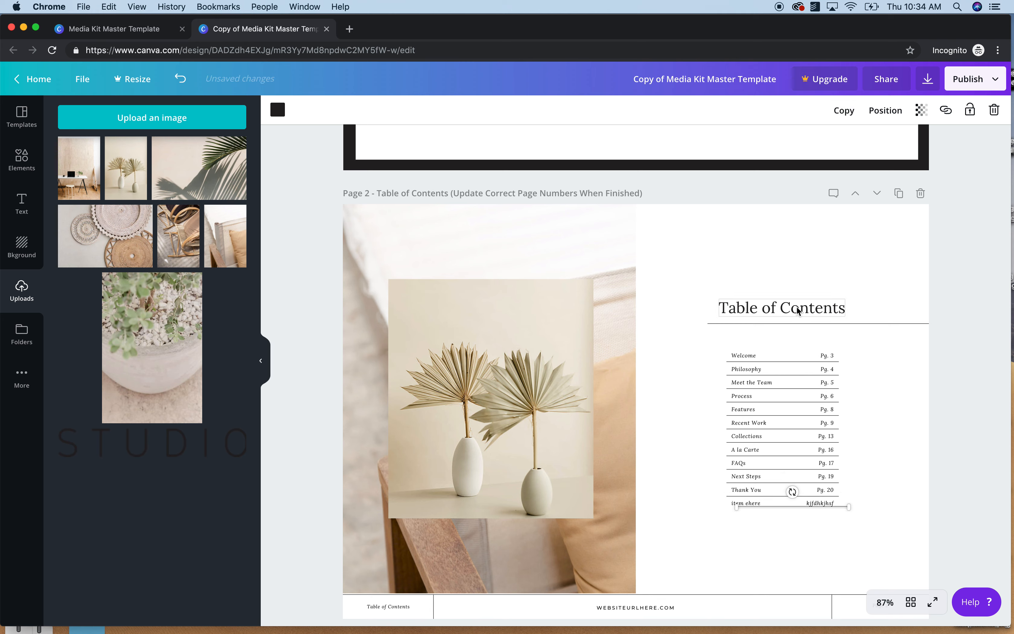
{"action": "key", "text": "Left"}
{"action": "key", "text": "Left"}
{"action": "key", "text": "Left"}
{"action": "key", "text": "Left"}
{"action": "key", "text": "Left"}
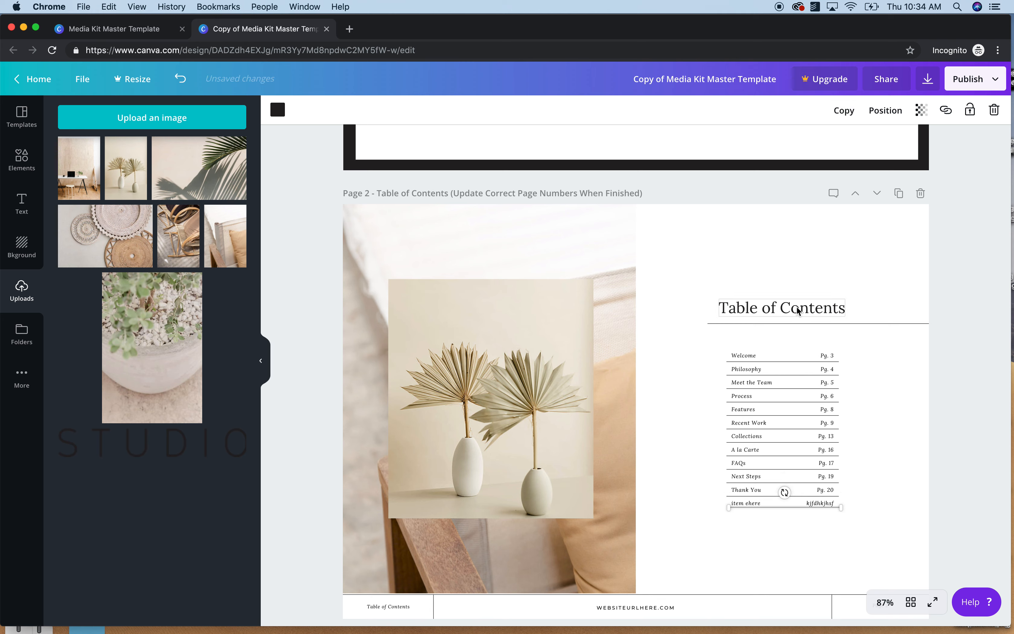
{"action": "key", "text": "Down"}
{"action": "key", "text": "Down"}
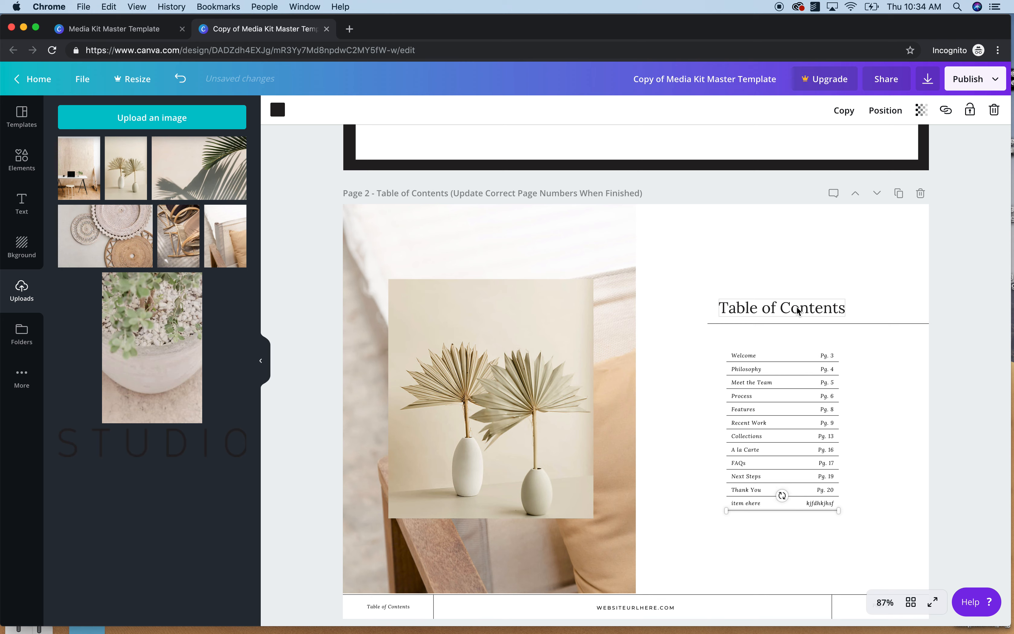
{"action": "left_click", "coordinate": [896, 508]}
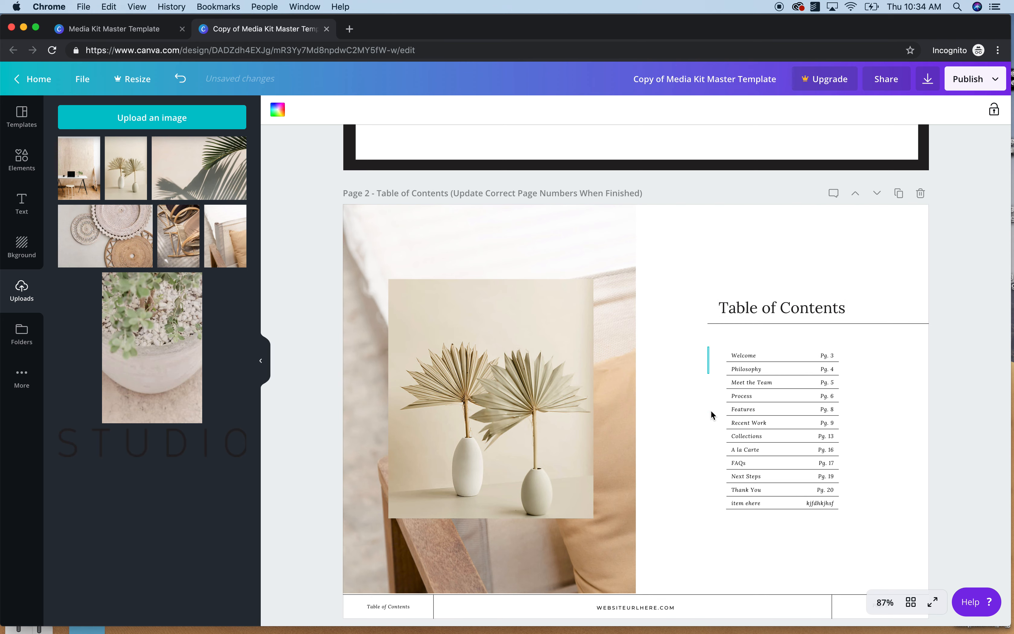
Select all the divider lines in the contents list, align them to their centers and space them evenly vertically
{"action": "left_click_drag", "start_coordinate": [711, 409], "coordinate": [728, 518]}
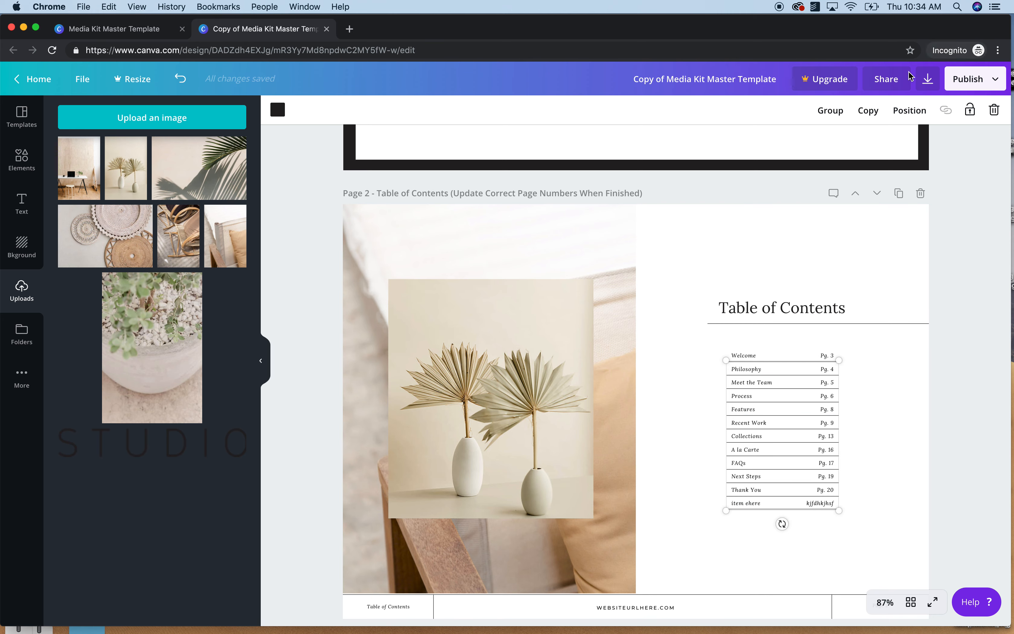
{"action": "left_click", "coordinate": [909, 111]}
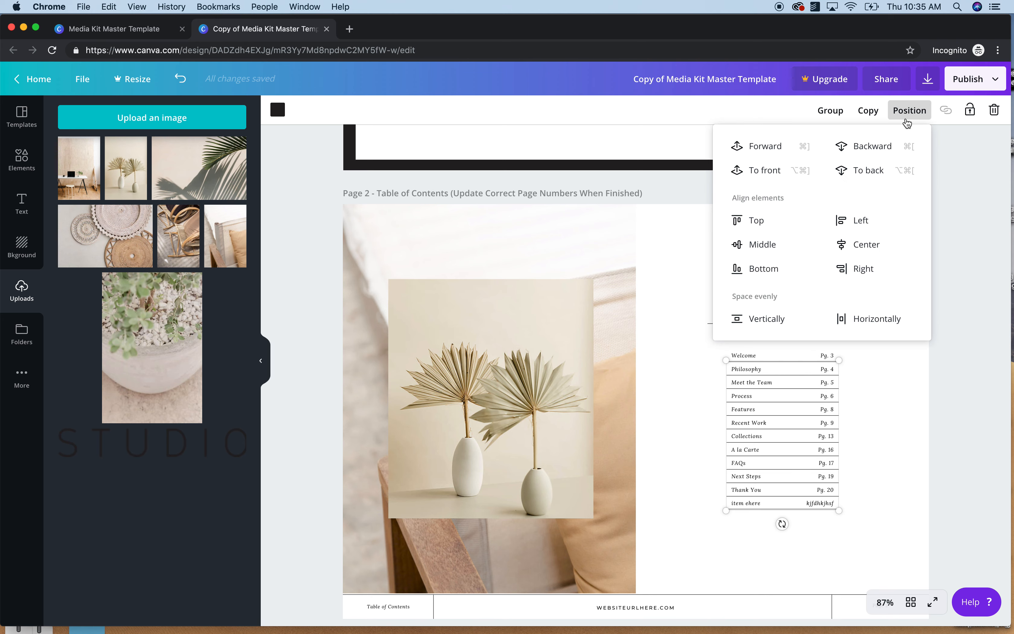
{"action": "left_click", "coordinate": [857, 247]}
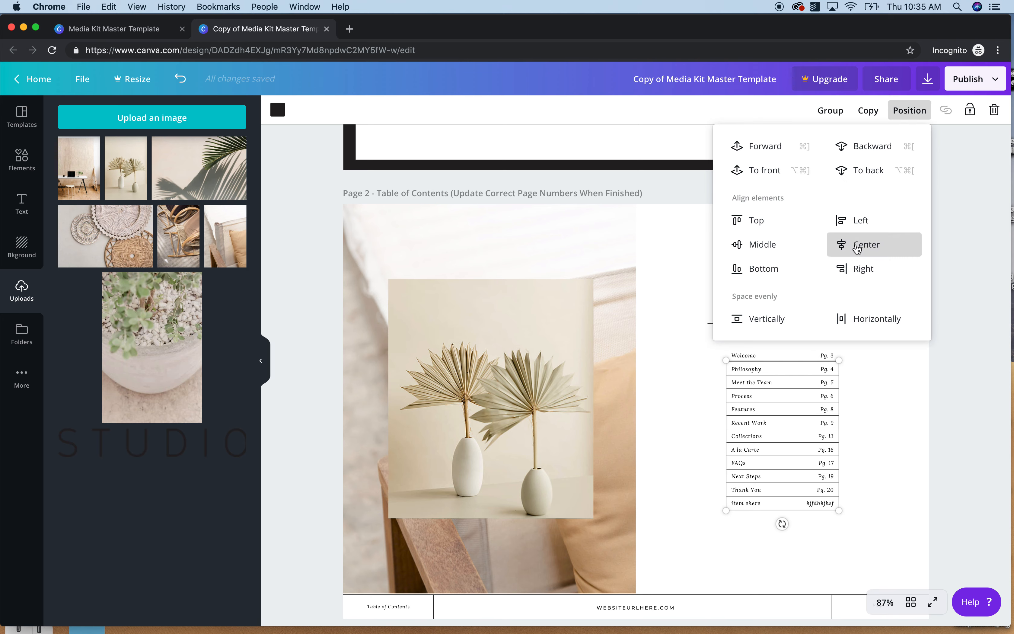
{"action": "left_click", "coordinate": [769, 319]}
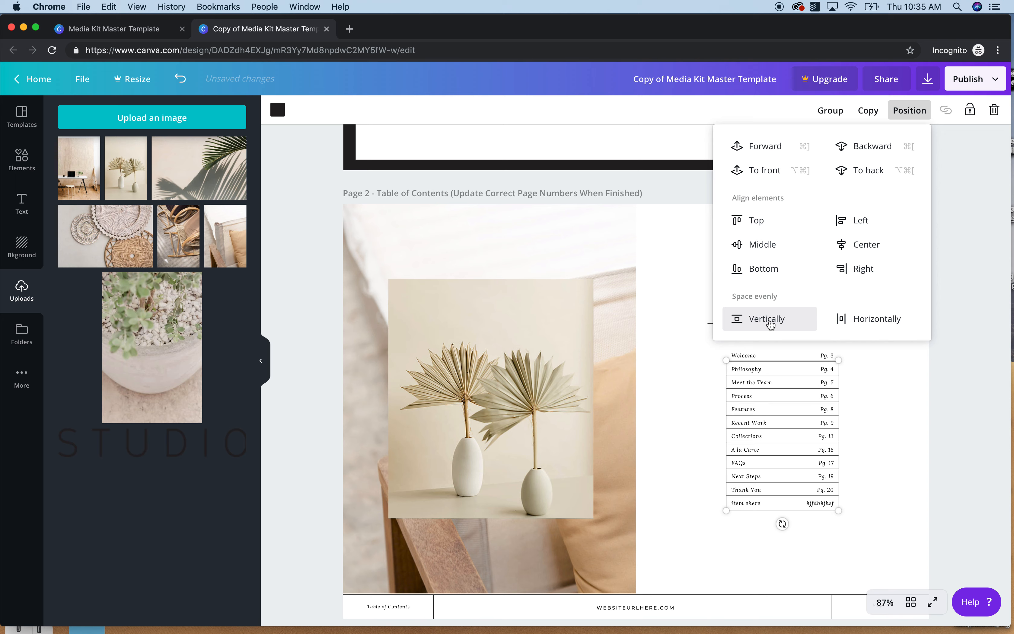
{"action": "left_click", "coordinate": [880, 440]}
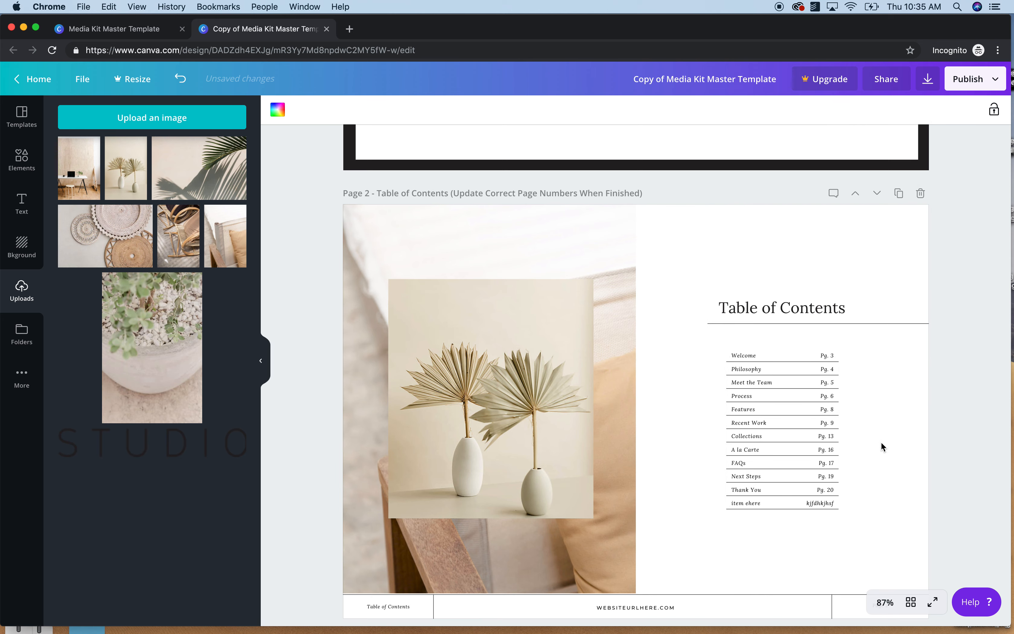
Remove the extra divider line at the end of the contents list and delete the "item ehere" entry below "Thank You"
{"action": "left_click", "coordinate": [785, 508]}
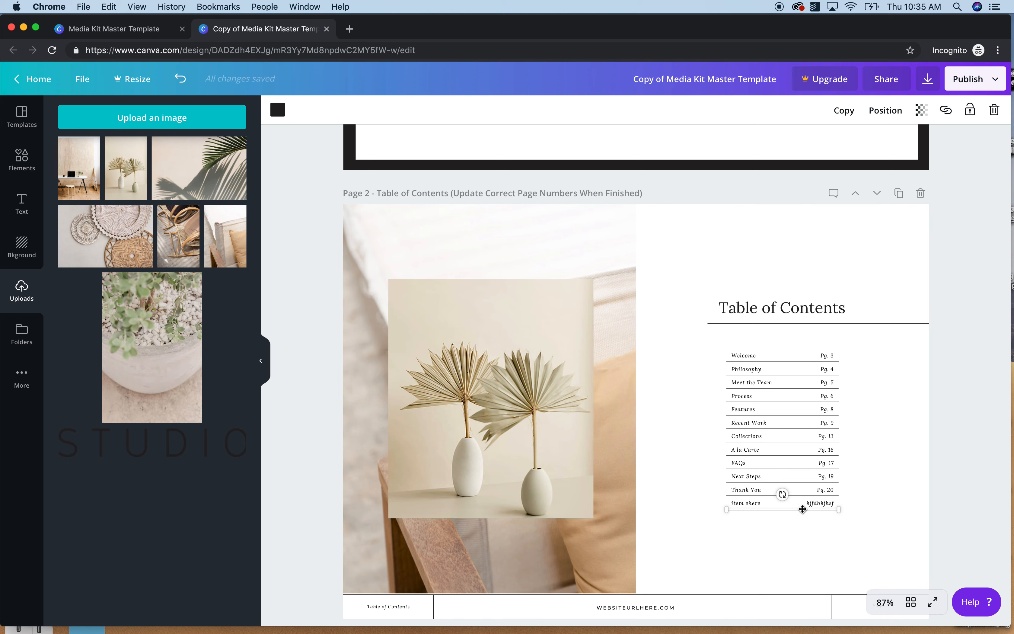
{"action": "left_click", "coordinate": [753, 501]}
{"action": "left_click", "coordinate": [757, 504]}
{"action": "left_click", "coordinate": [766, 502]}
{"action": "left_click_drag", "start_coordinate": [764, 501], "coordinate": [734, 476]}
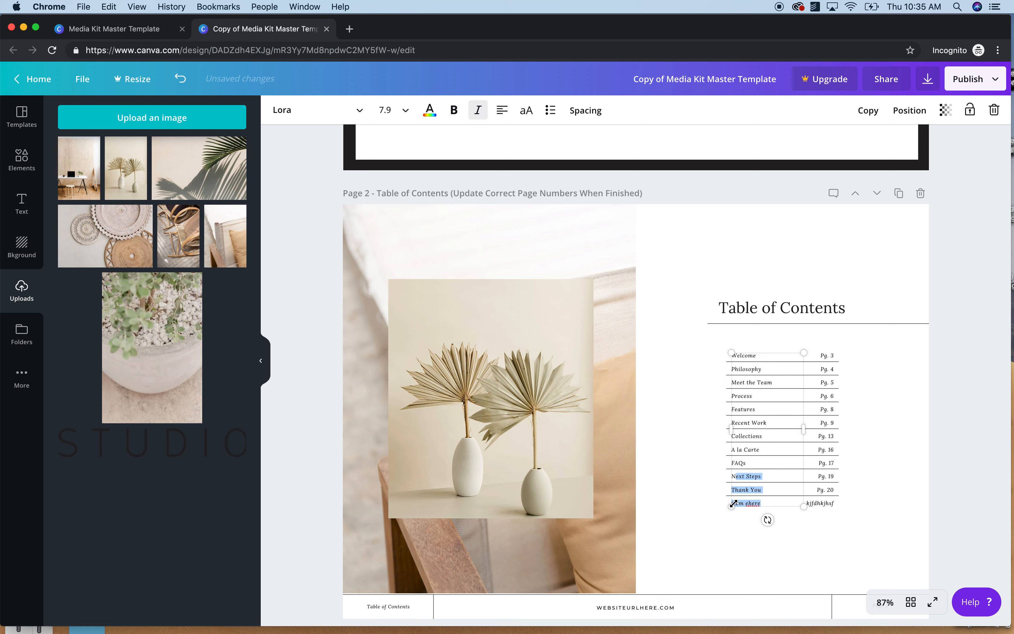
{"action": "left_click", "coordinate": [764, 505]}
{"action": "key", "text": "BackSpace"}
{"action": "key", "text": "BackSpace"}
{"action": "key", "text": "BackSpace"}
{"action": "key", "text": "BackSpace"}
{"action": "key", "text": "BackSpace"}
{"action": "key", "text": "BackSpace"}
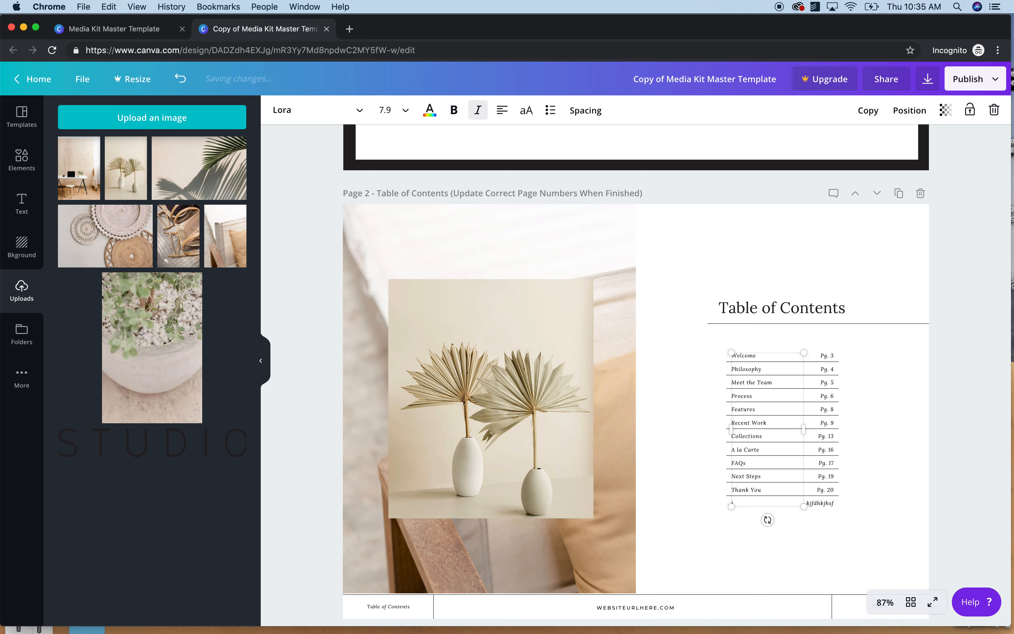
Delete the placeholder text "kjfdhkjhsf" and its empty line from the end of the page-number column
{"action": "left_click", "coordinate": [821, 502]}
{"action": "double_click", "coordinate": [821, 502]}
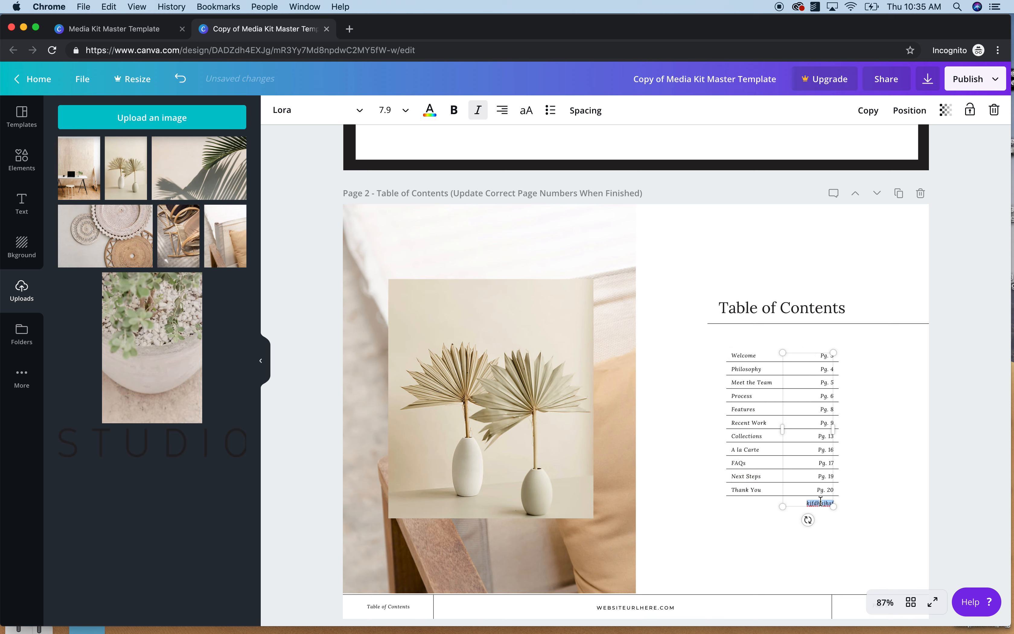
{"action": "key", "text": "BackSpace"}
{"action": "key", "text": "BackSpace"}
{"action": "left_click", "coordinate": [898, 417]}
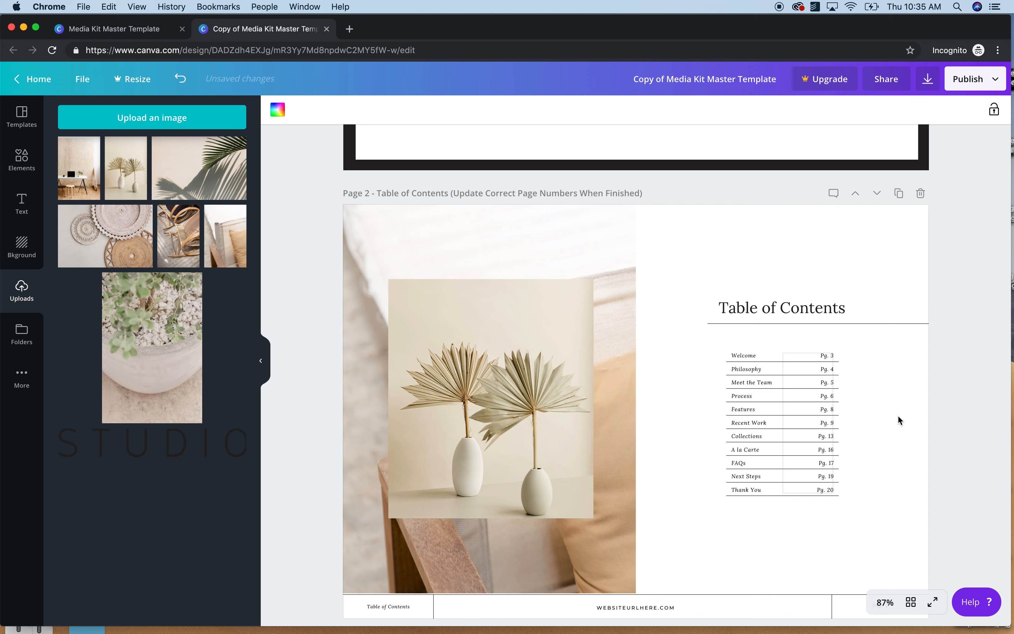
Replace the "Table of Contents" heading on page 2 with "name here"
{"action": "double_click", "coordinate": [791, 307]}
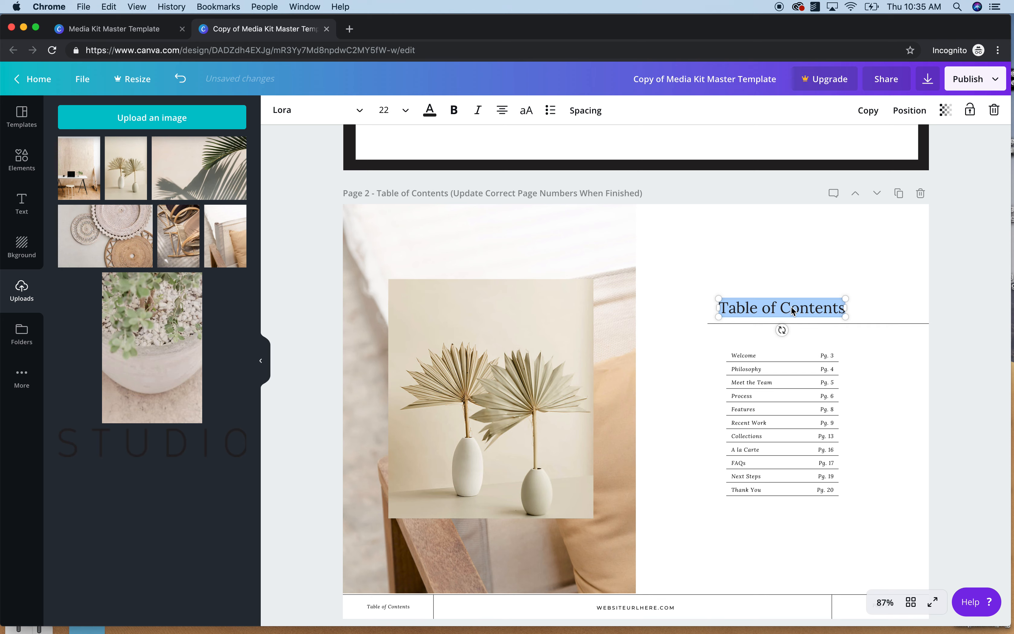
{"action": "key", "text": "BackSpace"}
{"action": "type", "text": "name here"}
{"action": "left_click", "coordinate": [886, 356]}
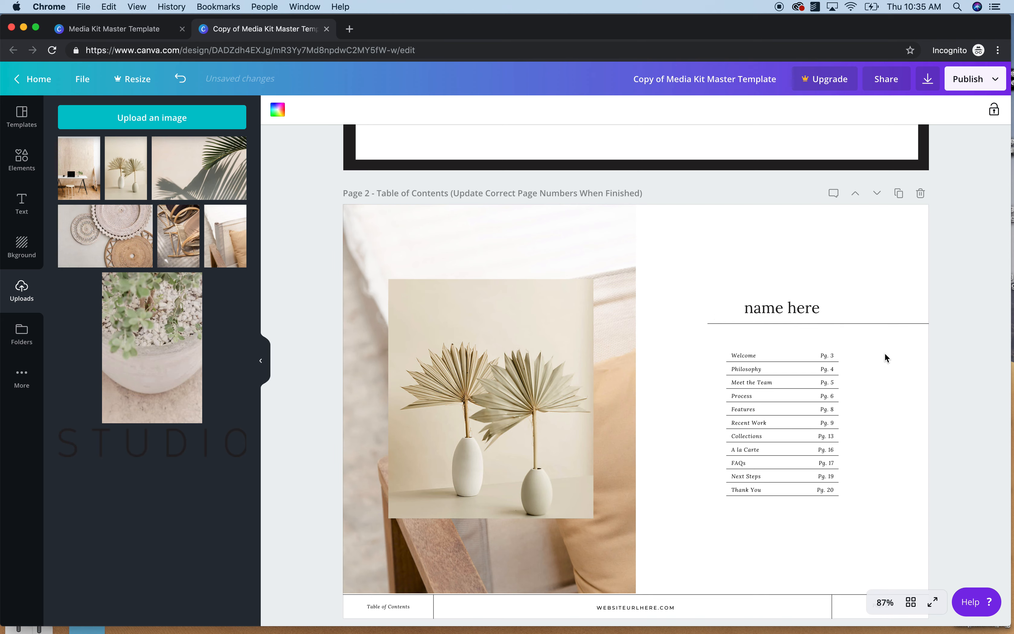
Shorten the line beneath the heading by moving its left end inward, closer to the heading text
{"action": "left_click", "coordinate": [889, 323]}
{"action": "left_click_drag", "start_coordinate": [708, 323], "coordinate": [723, 340]}
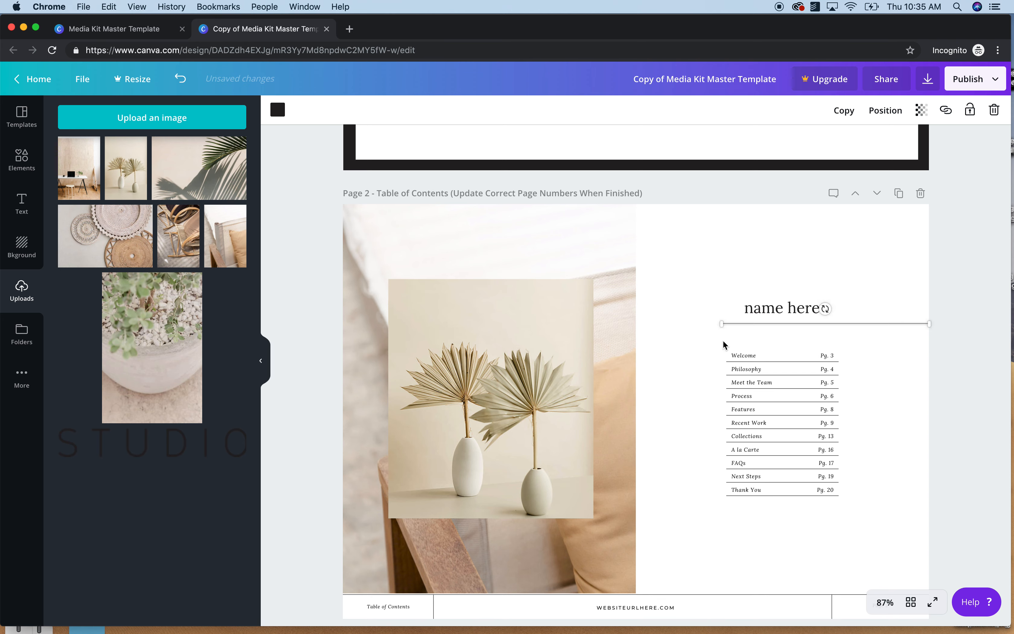
{"action": "left_click", "coordinate": [894, 363]}
Try deleting the line beneath the heading and undo the deletion
{"action": "left_click", "coordinate": [882, 325]}
{"action": "key", "text": "BackSpace"}
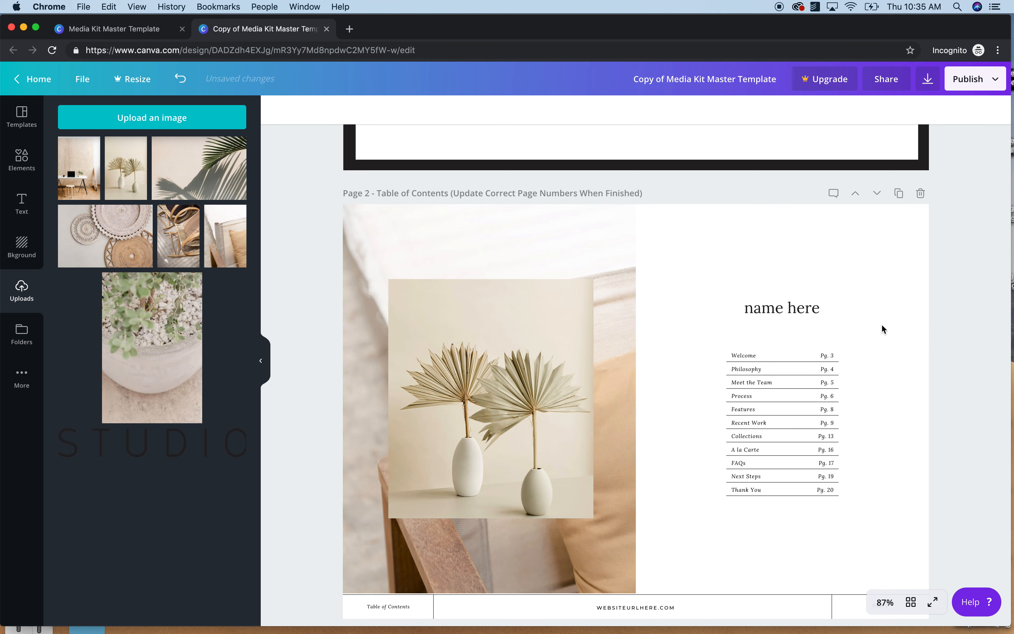
{"action": "key", "text": "super+z"}
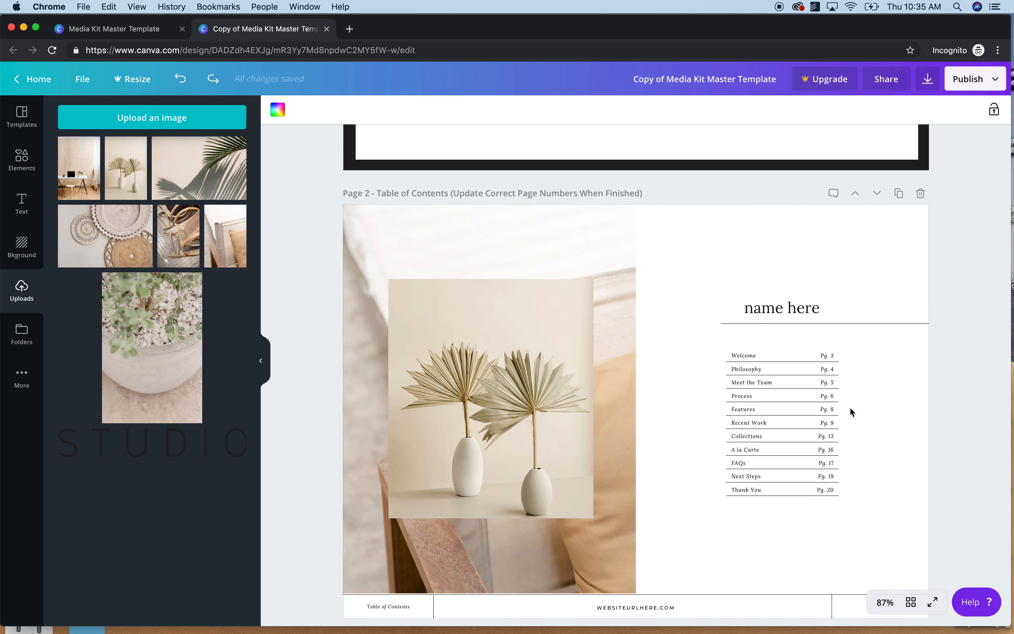
Replace the website placeholder in the page 2 footer with "STUDIOANTHEIA.COM" and copy the new text
{"action": "scroll", "coordinate": [850, 408], "scroll_direction": "down", "scroll_amount": 3}
{"action": "scroll", "coordinate": [850, 408], "scroll_direction": "down", "scroll_amount": 1}
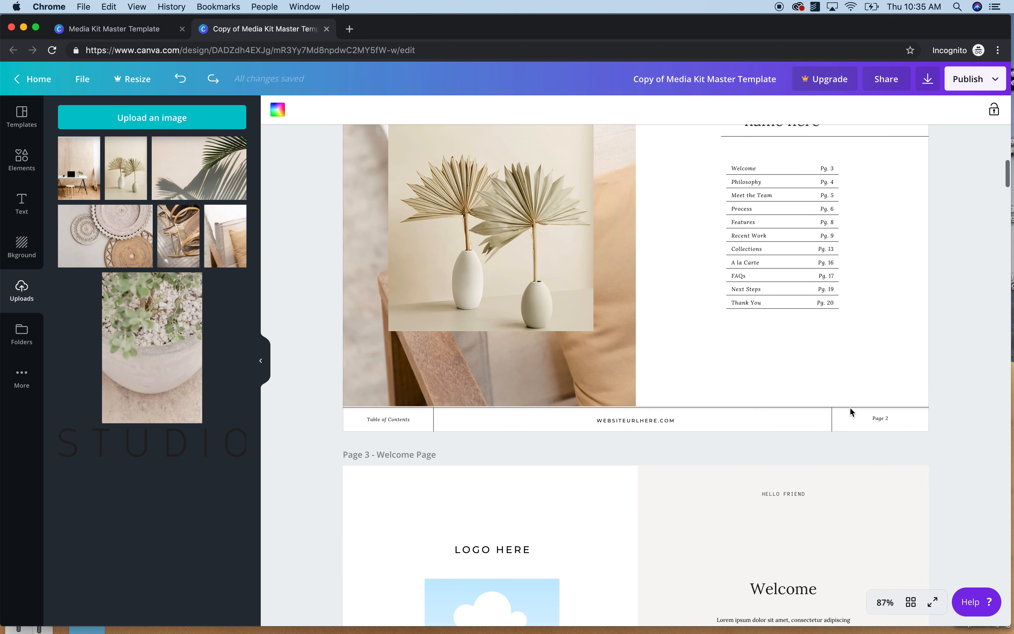
{"action": "left_click", "coordinate": [655, 421]}
{"action": "left_click", "coordinate": [655, 420]}
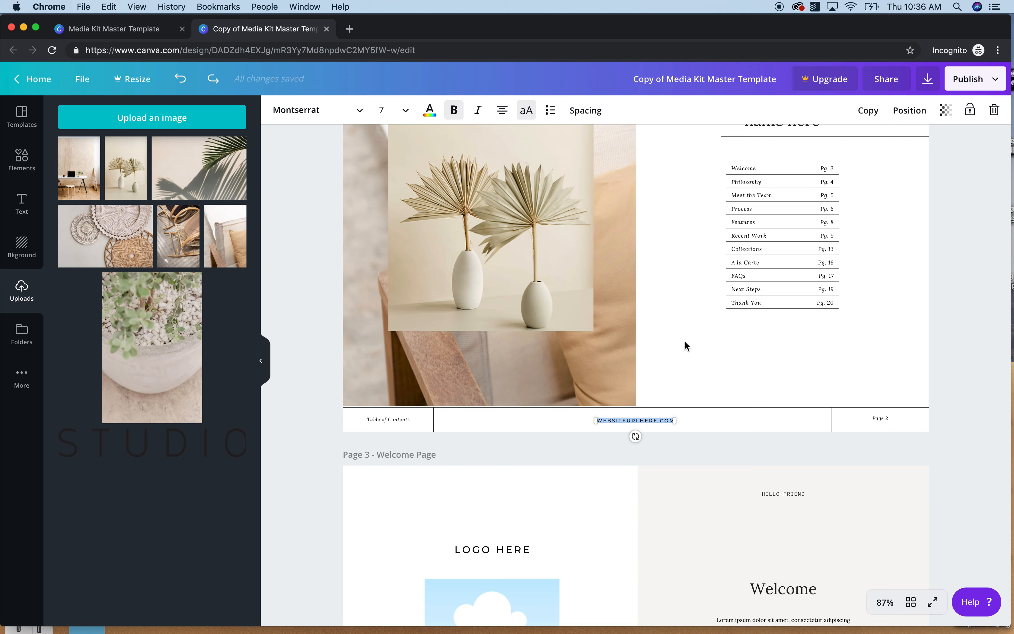
{"action": "type", "text": "STUD"}
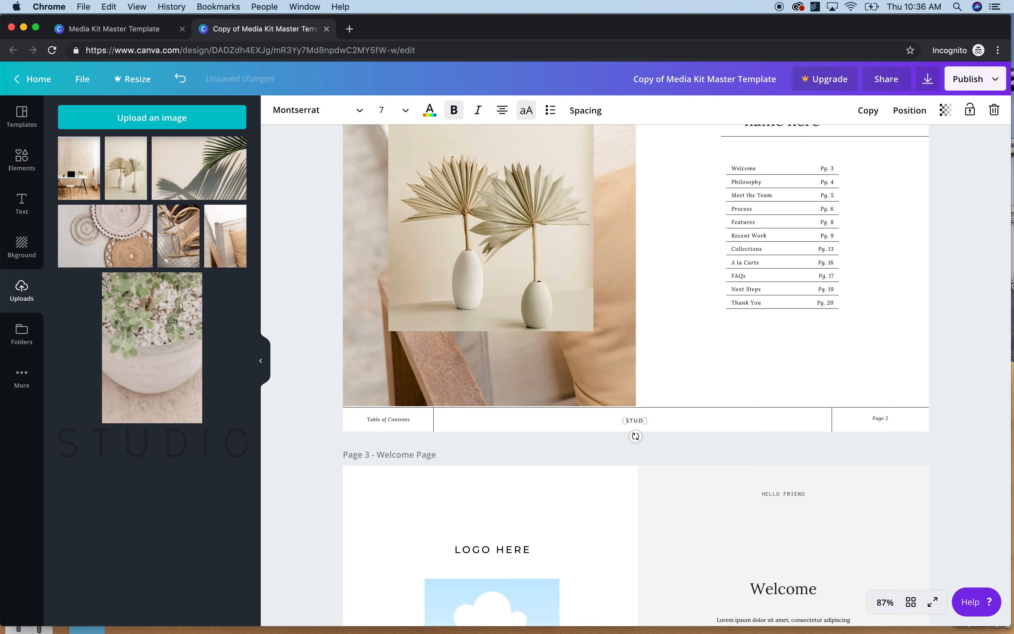
{"action": "type", "text": "IOANTHEIA.COM"}
{"action": "key", "text": "super+a"}
{"action": "key", "text": "super+c"}
Paste the copied web address over the footer website placeholder on the following pages, from Welcome through The Process
{"action": "scroll", "coordinate": [654, 440], "scroll_direction": "down", "scroll_amount": 10}
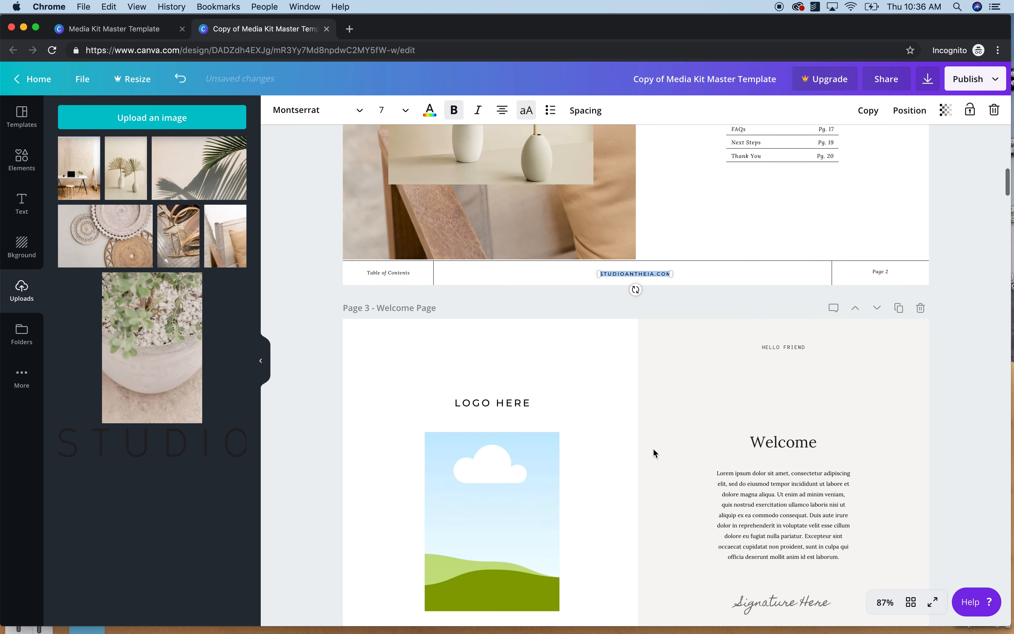
{"action": "double_click", "coordinate": [650, 414]}
{"action": "key", "text": "super+v"}
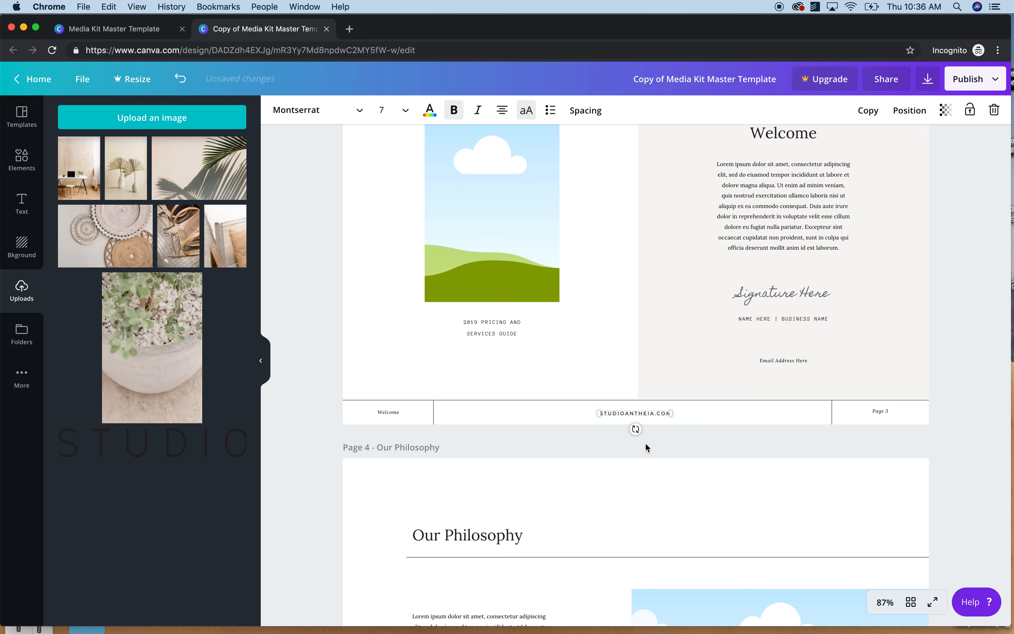
{"action": "scroll", "coordinate": [622, 505], "scroll_direction": "down", "scroll_amount": 4}
{"action": "scroll", "coordinate": [621, 505], "scroll_direction": "down", "scroll_amount": 5}
{"action": "double_click", "coordinate": [640, 436]}
{"action": "key", "text": "super+v"}
{"action": "scroll", "coordinate": [592, 489], "scroll_direction": "down", "scroll_amount": 5}
{"action": "left_click", "coordinate": [624, 555]}
{"action": "double_click", "coordinate": [624, 552]}
{"action": "key", "text": "super+v"}
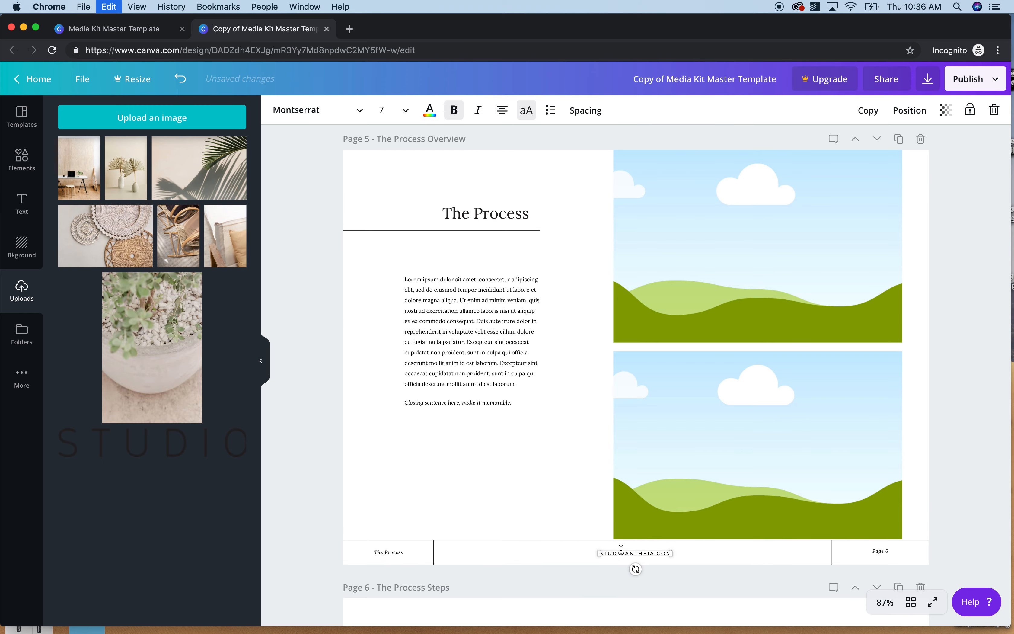
{"action": "left_click", "coordinate": [551, 419]}
Compare the section names and page numbers in the page footers with the entries in the contents list
{"action": "scroll", "coordinate": [552, 415], "scroll_direction": "up", "scroll_amount": 15}
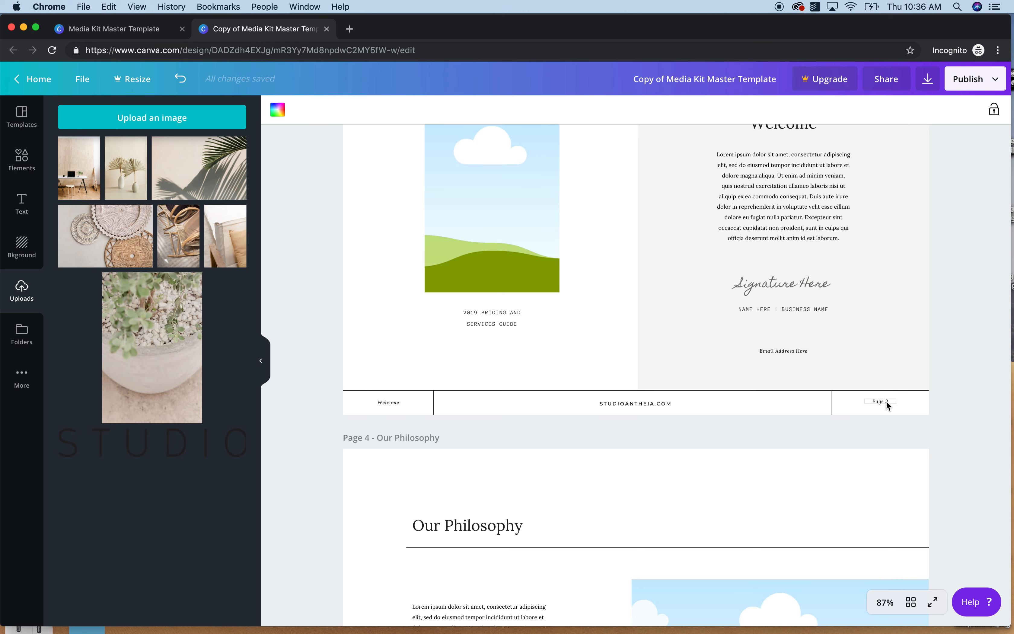
{"action": "scroll", "coordinate": [917, 349], "scroll_direction": "up", "scroll_amount": 8}
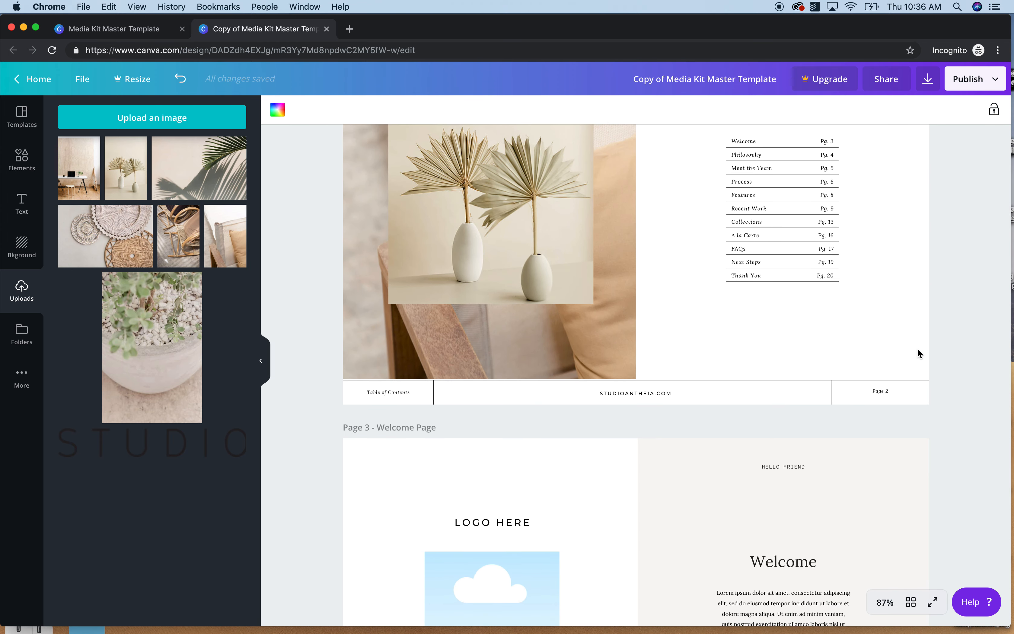
{"action": "scroll", "coordinate": [917, 349], "scroll_direction": "up", "scroll_amount": 5}
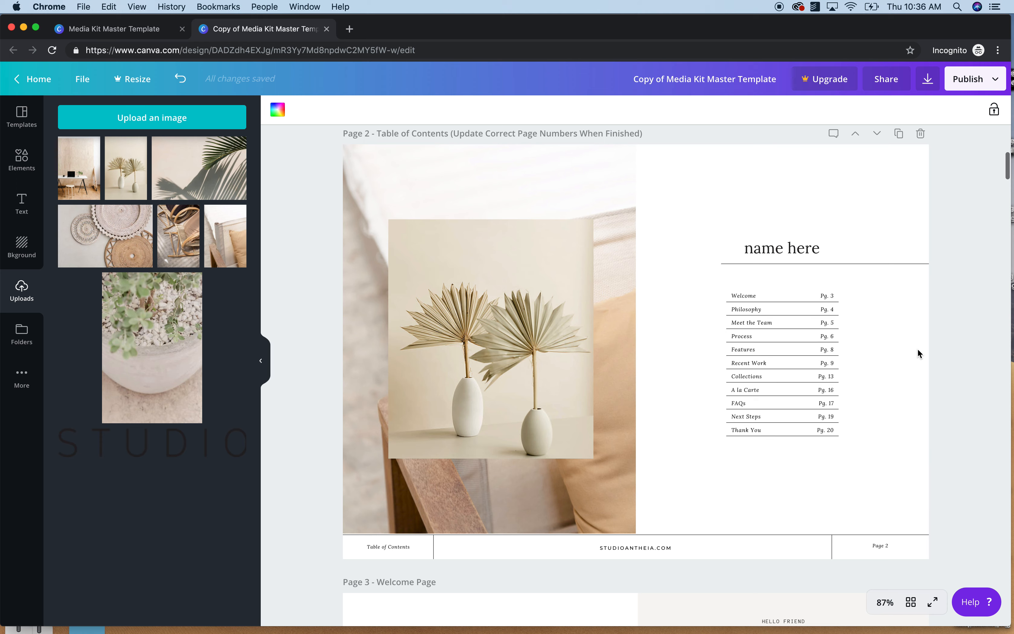
{"action": "scroll", "coordinate": [918, 352], "scroll_direction": "down", "scroll_amount": 10}
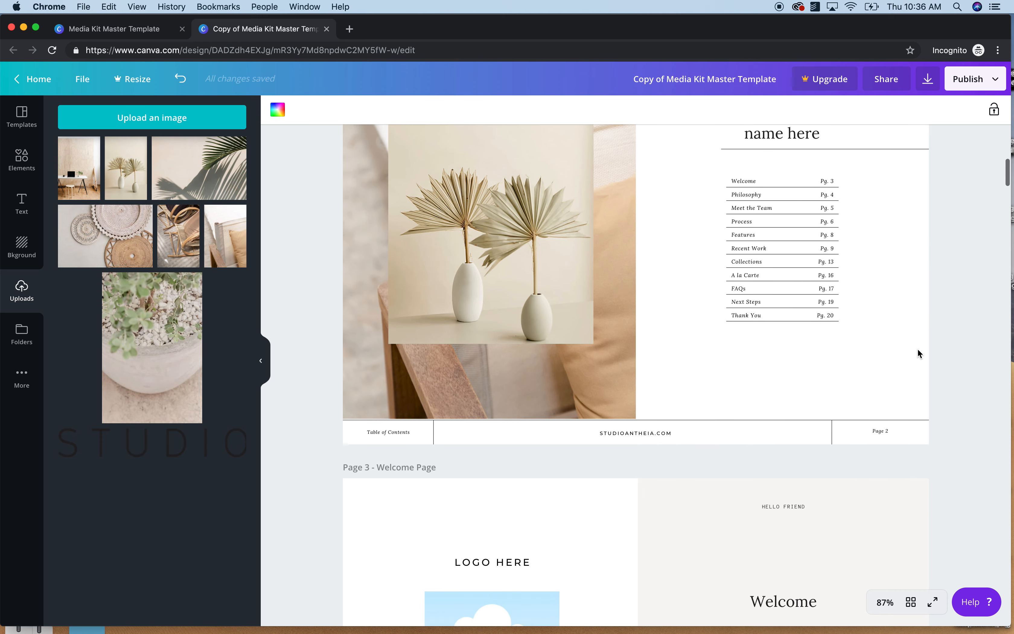
{"action": "scroll", "coordinate": [918, 352], "scroll_direction": "down", "scroll_amount": 4}
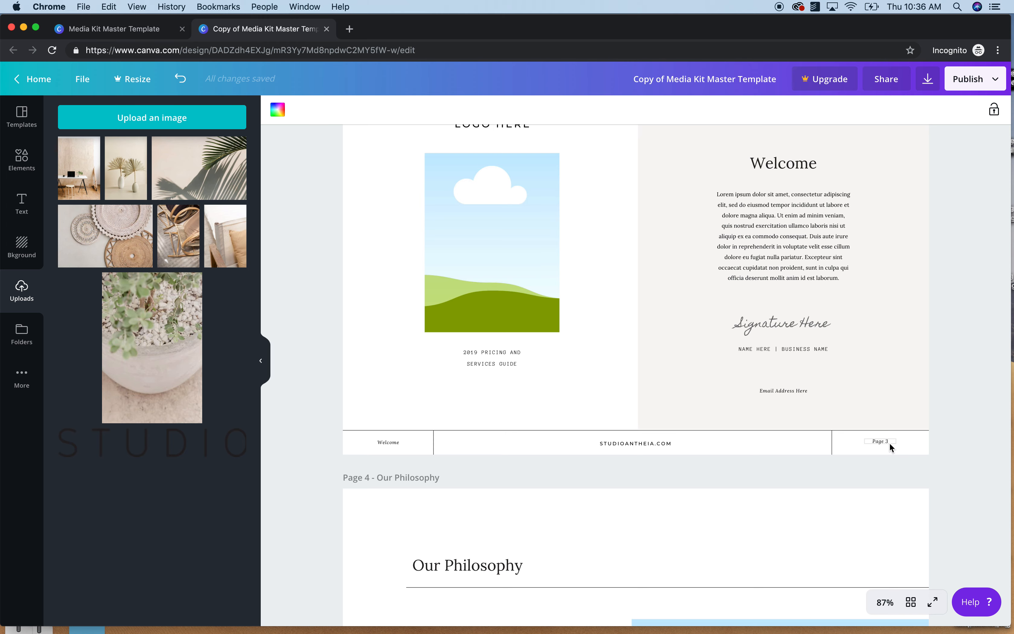
{"action": "scroll", "coordinate": [877, 313], "scroll_direction": "up", "scroll_amount": 11}
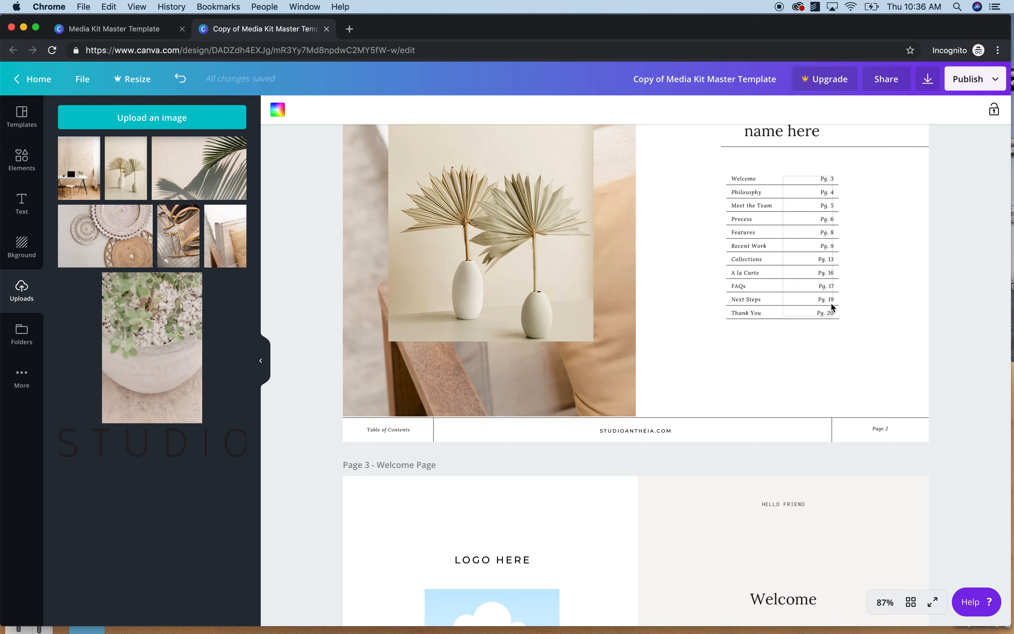
{"action": "scroll", "coordinate": [831, 303], "scroll_direction": "down", "scroll_amount": 3}
{"action": "double_click", "coordinate": [394, 305]}
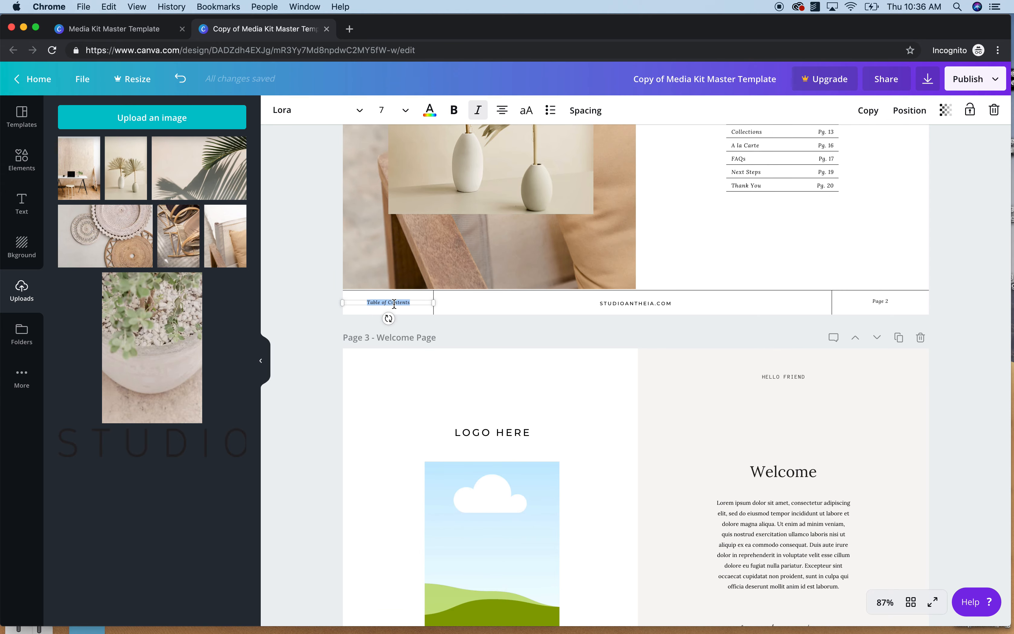
{"action": "scroll", "coordinate": [409, 329], "scroll_direction": "up", "scroll_amount": 6}
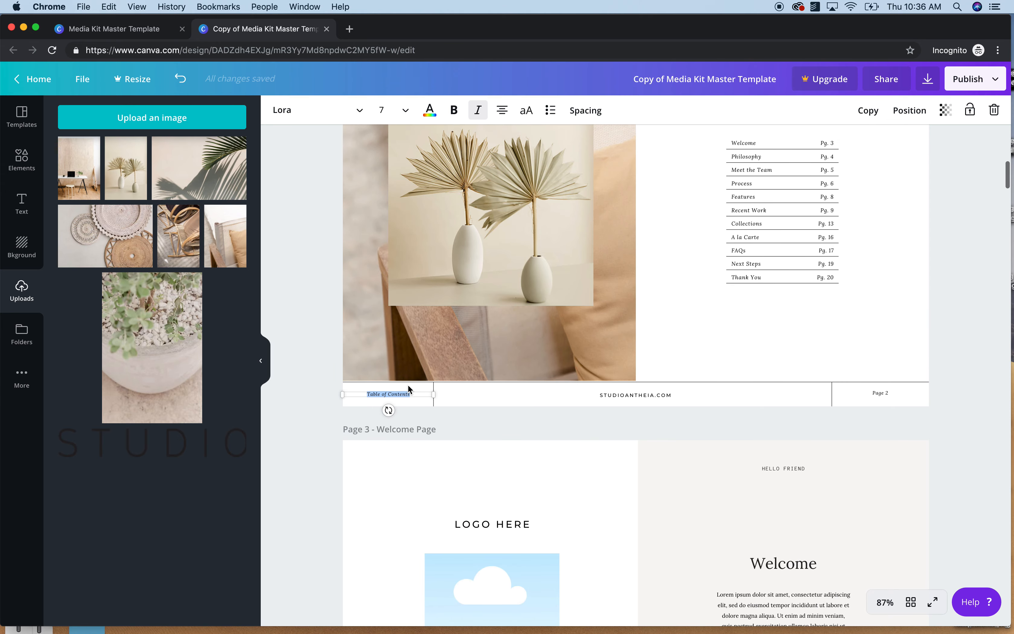
{"action": "scroll", "coordinate": [593, 344], "scroll_direction": "down", "scroll_amount": 14}
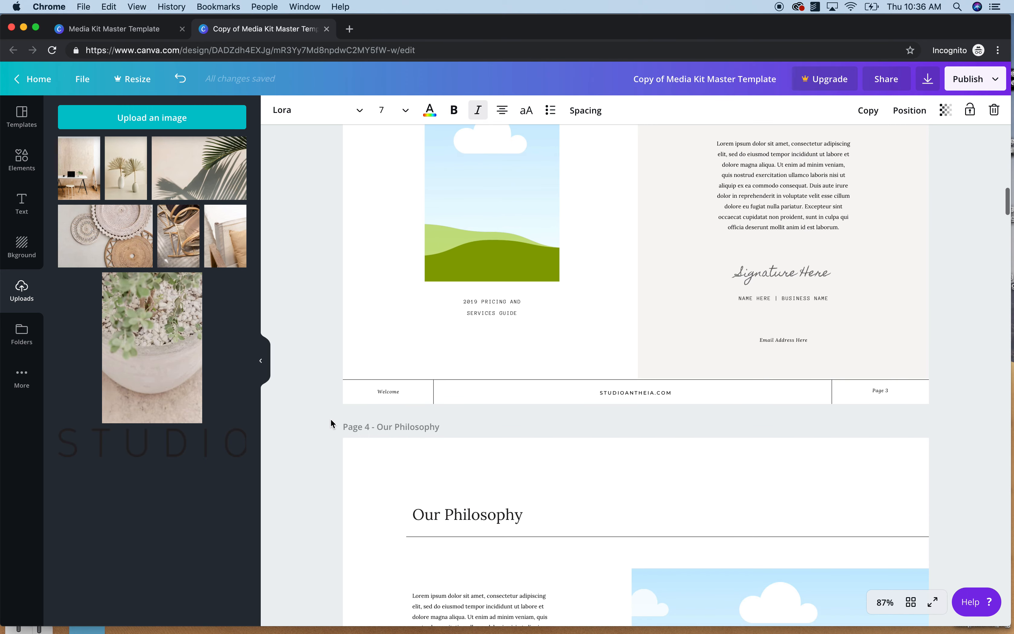
{"action": "scroll", "coordinate": [539, 253], "scroll_direction": "up", "scroll_amount": 2}
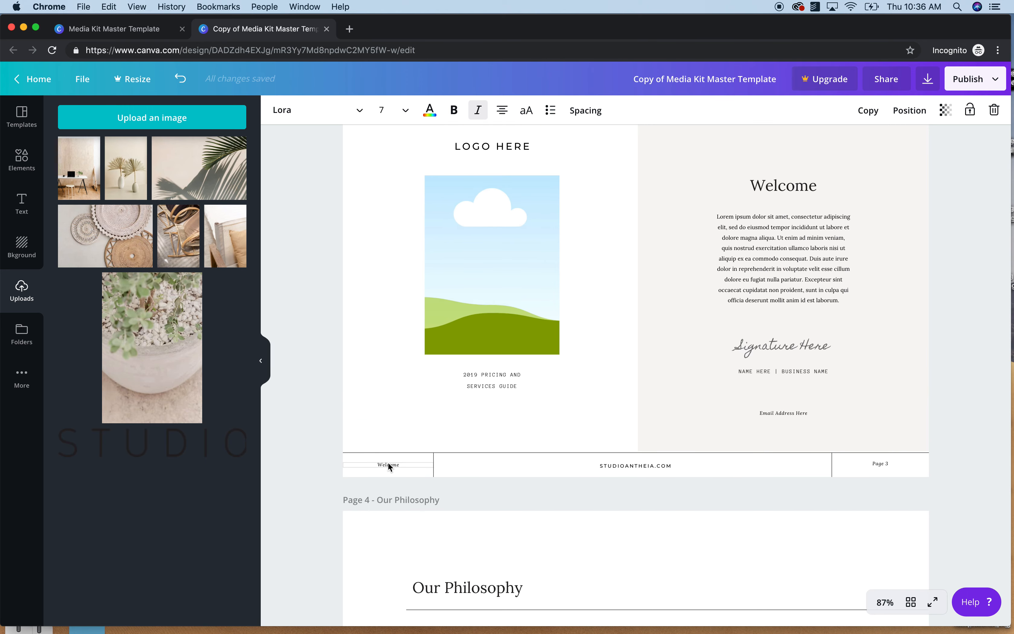
{"action": "left_click", "coordinate": [595, 330]}
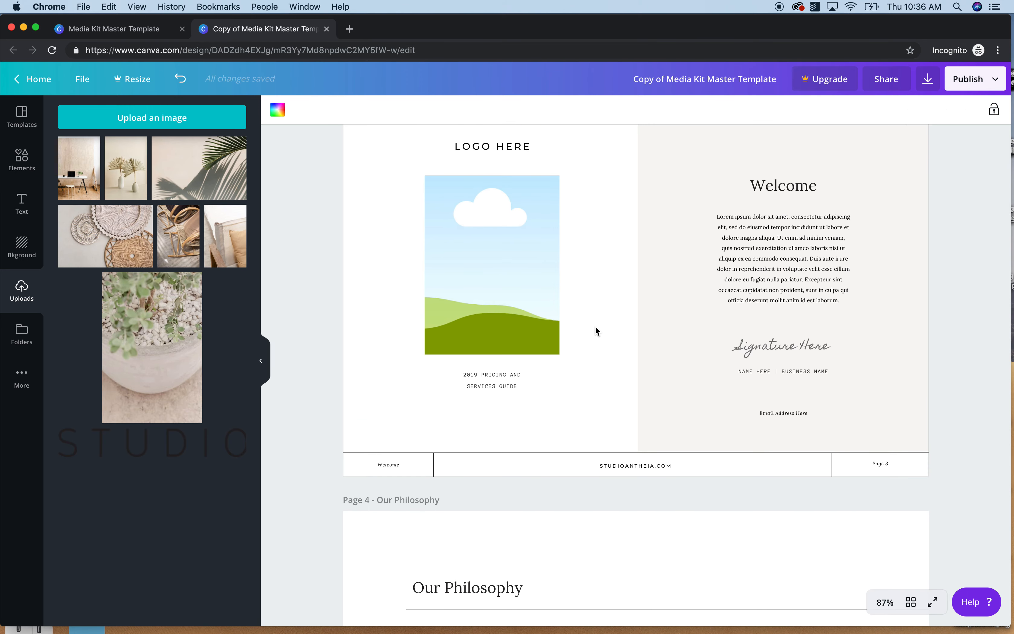
Replace the "LOGO HERE" text on the Welcome page with "STUDIO ANTHEIA"
{"action": "scroll", "coordinate": [596, 330], "scroll_direction": "up", "scroll_amount": 2}
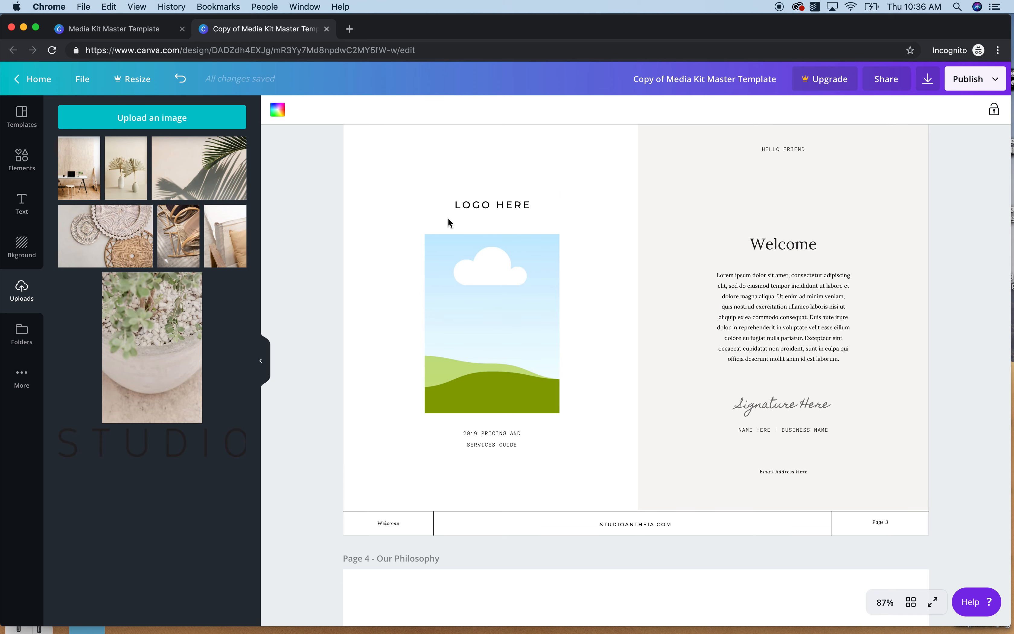
{"action": "scroll", "coordinate": [557, 234], "scroll_direction": "up", "scroll_amount": 5}
{"action": "scroll", "coordinate": [557, 233], "scroll_direction": "down", "scroll_amount": 5}
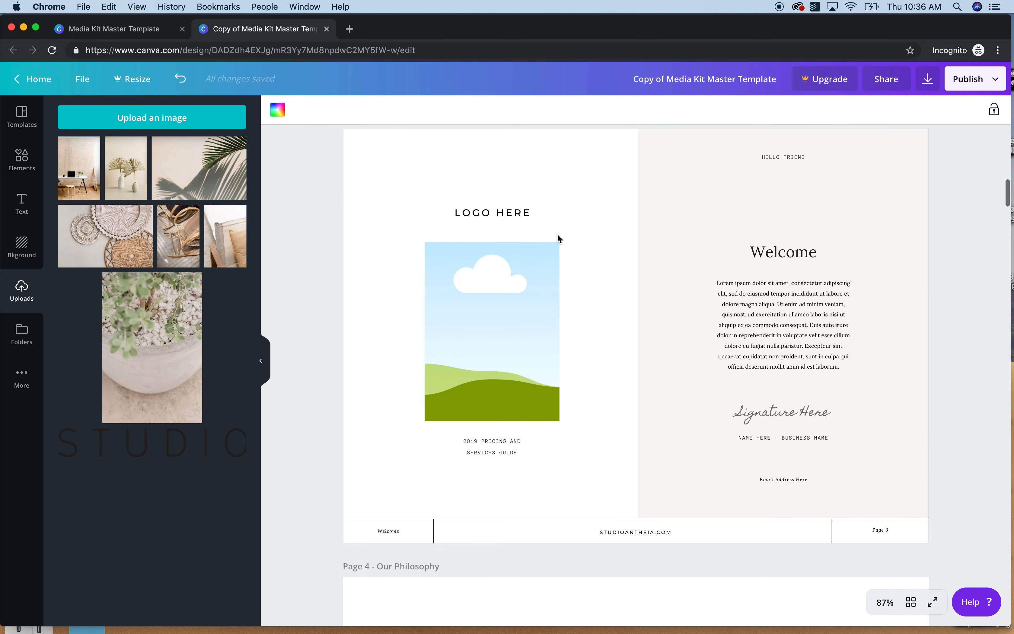
{"action": "left_click", "coordinate": [513, 211]}
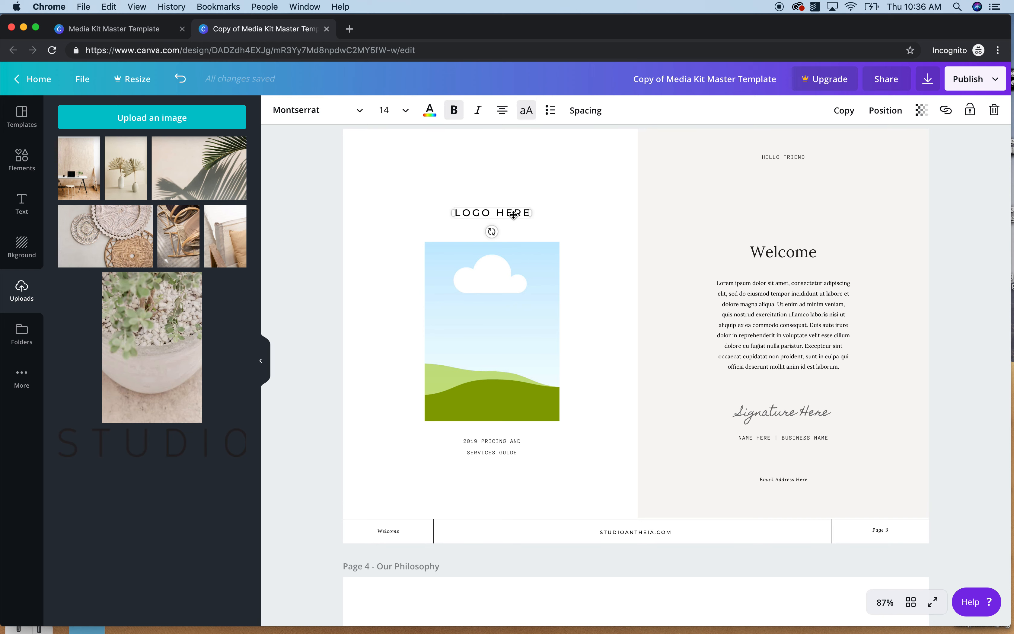
{"action": "double_click", "coordinate": [500, 211]}
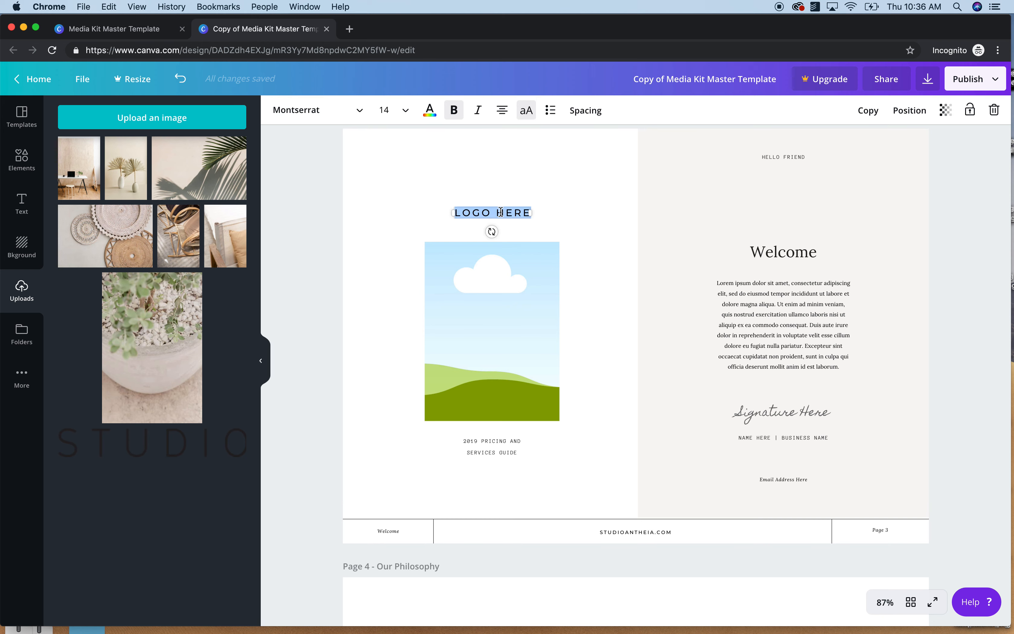
{"action": "type", "text": "STUDIO AN"}
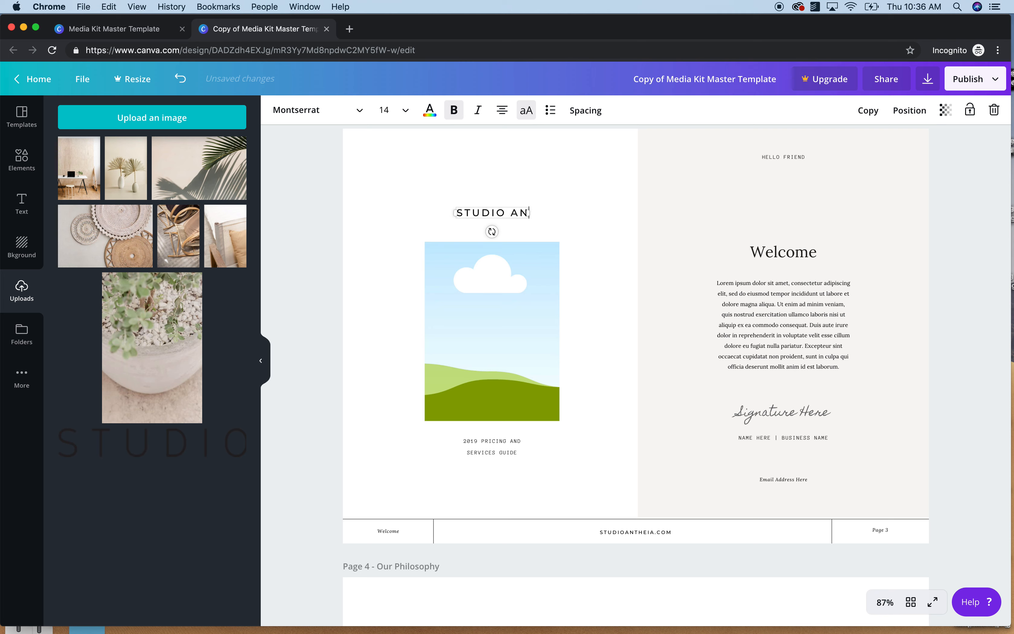
{"action": "type", "text": "THEIA"}
{"action": "left_click", "coordinate": [598, 218]}
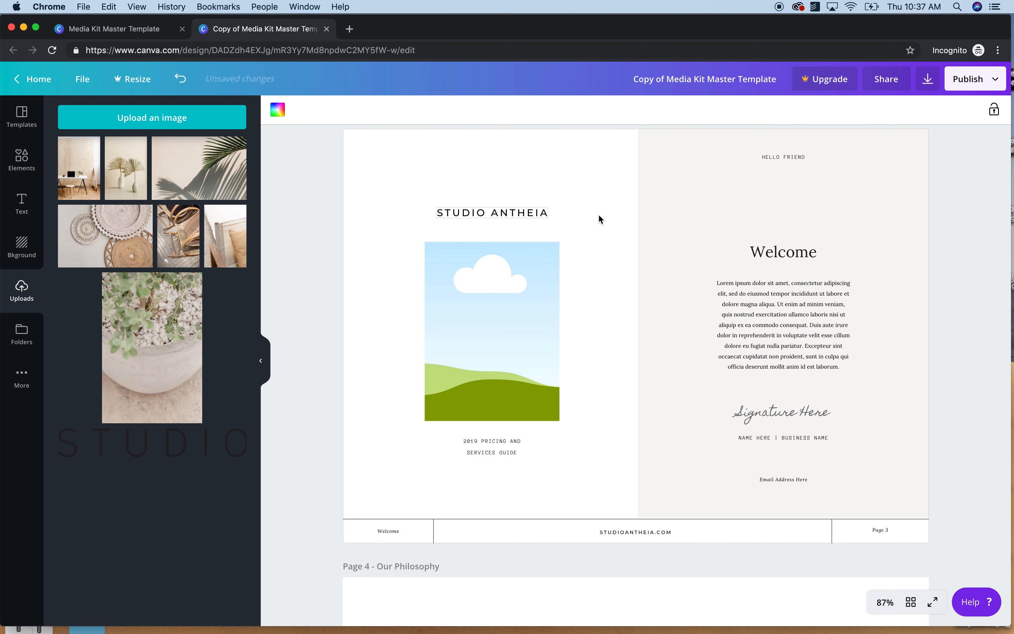
Delete the logo text box above the image placeholder on the Welcome page
{"action": "left_click", "coordinate": [523, 211]}
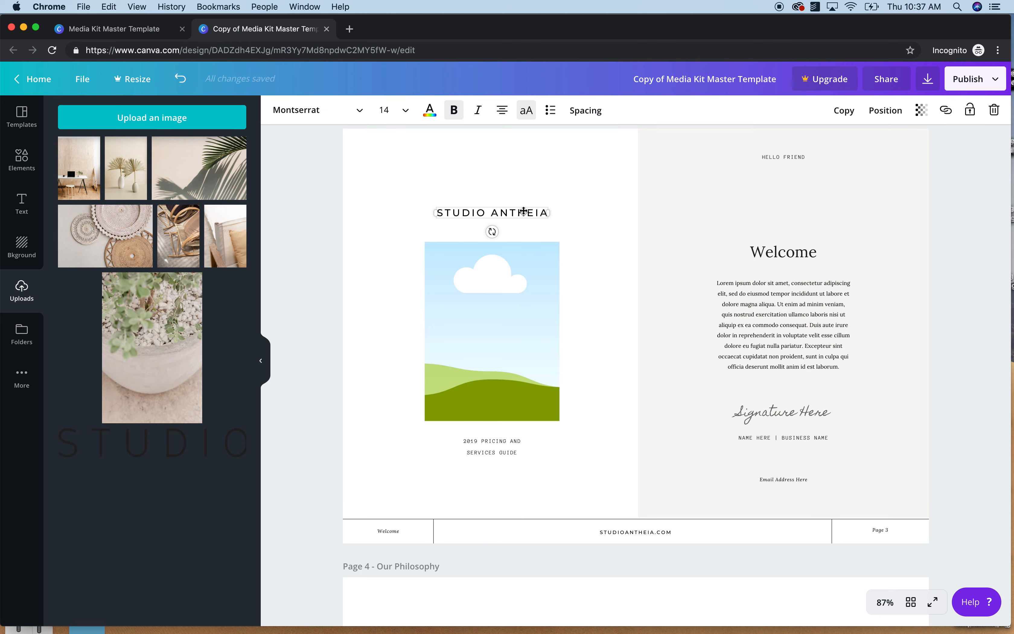
{"action": "key", "text": "Delete"}
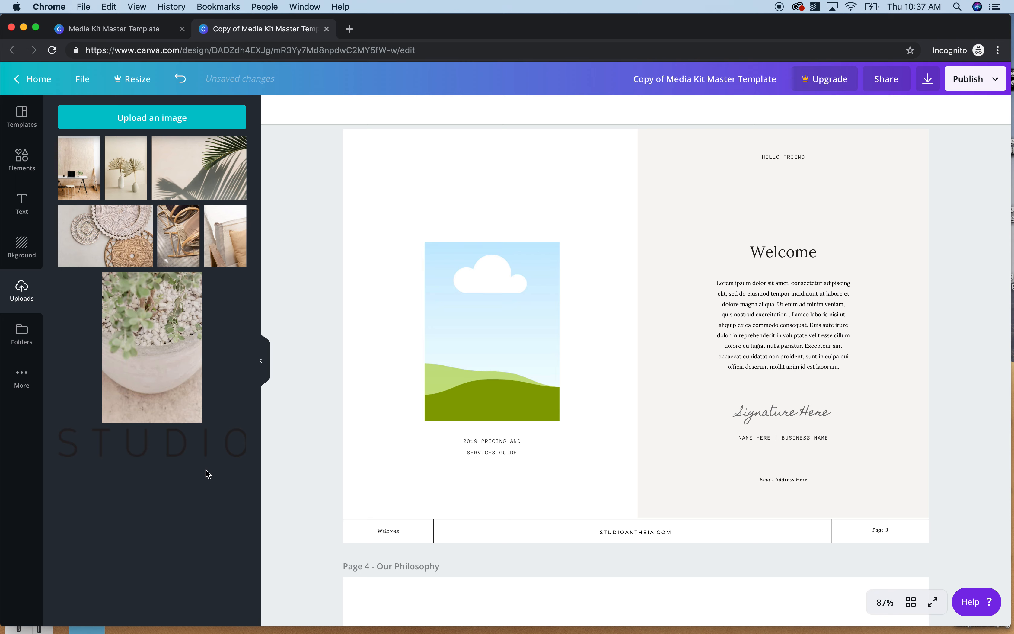
Add the uploaded Studio Antheia logo to the Welcome page, scaled down and centered above the image placeholder
{"action": "left_click", "coordinate": [214, 444]}
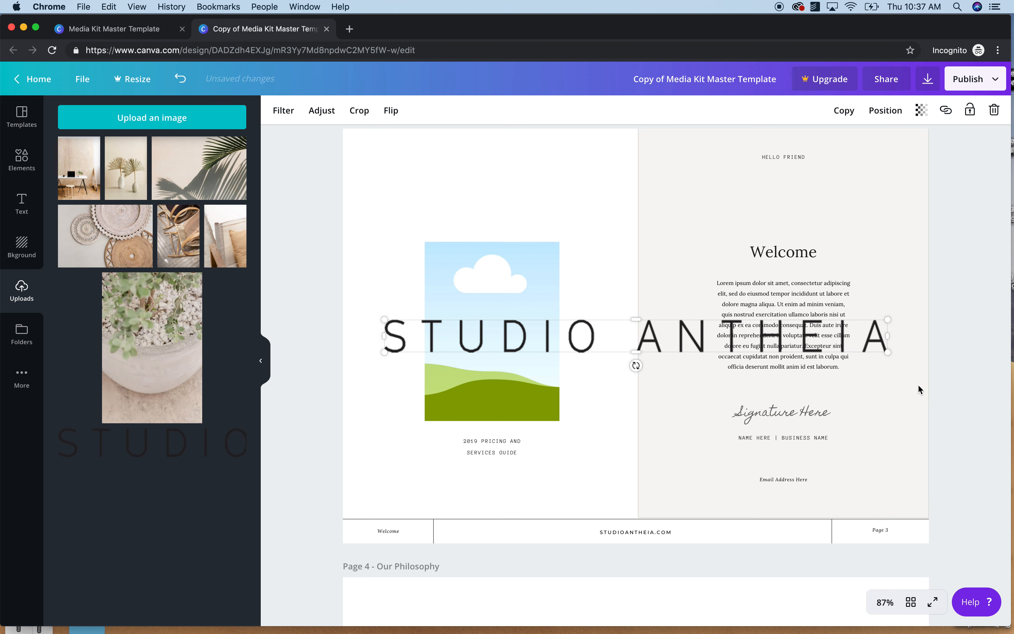
{"action": "left_click_drag", "start_coordinate": [889, 352], "coordinate": [518, 214]}
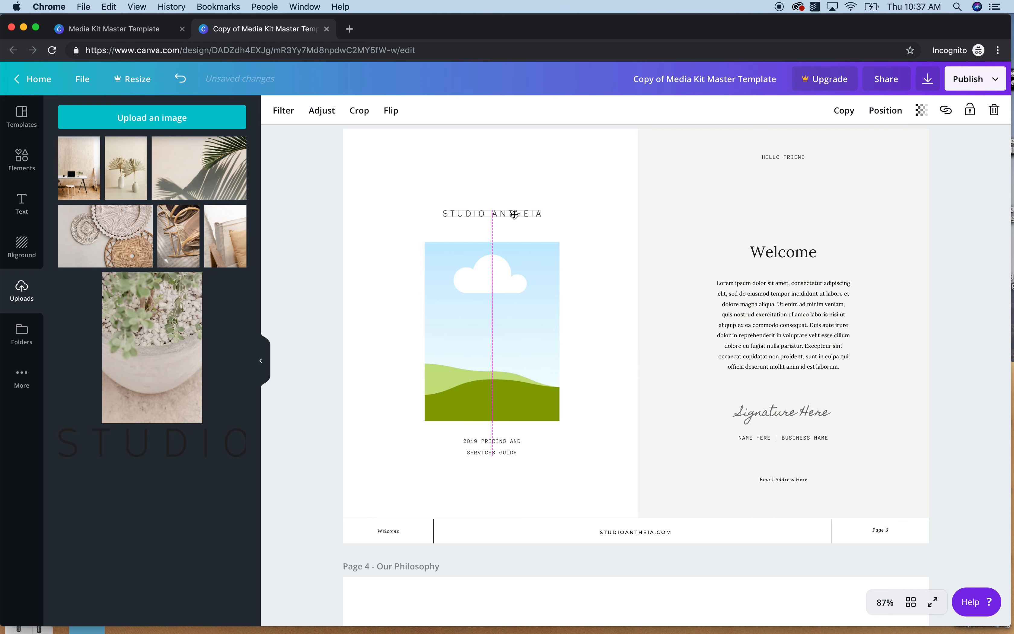
{"action": "left_click", "coordinate": [559, 166]}
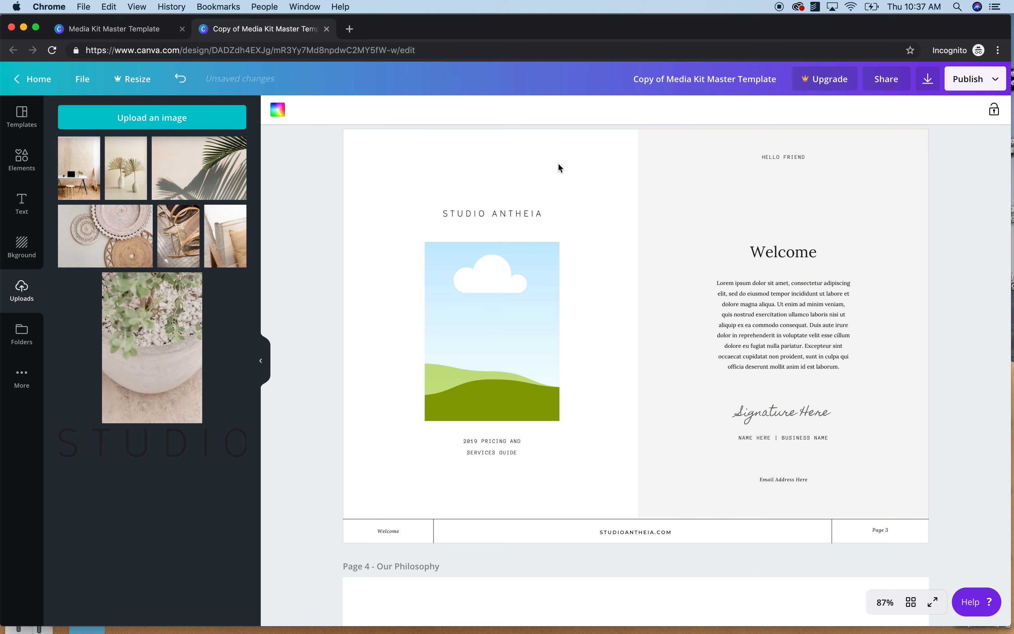
{"action": "scroll", "coordinate": [559, 164], "scroll_direction": "up", "scroll_amount": 1}
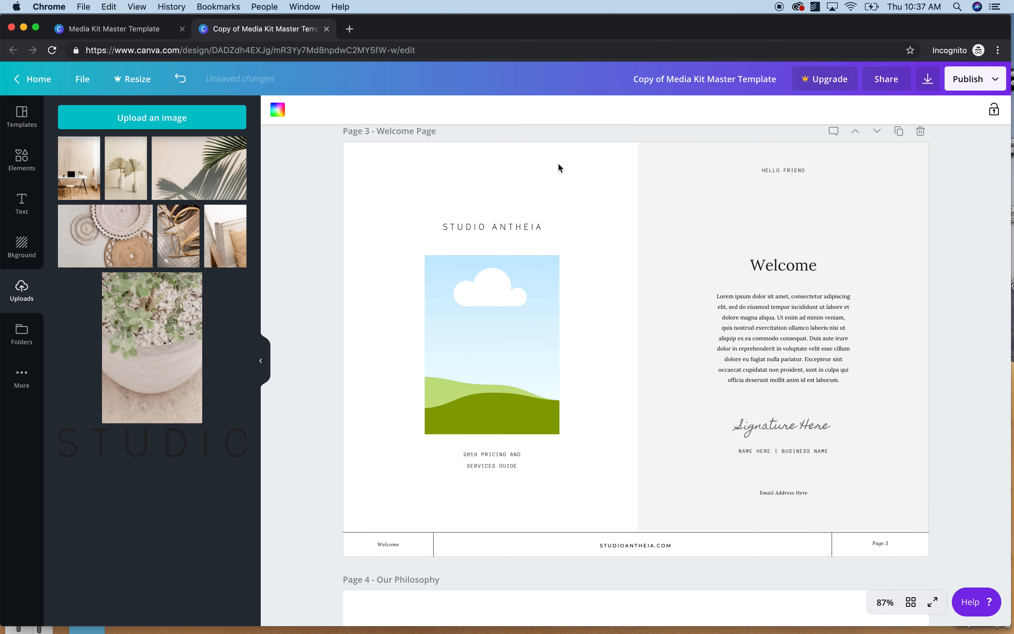
{"action": "scroll", "coordinate": [558, 165], "scroll_direction": "up", "scroll_amount": 1}
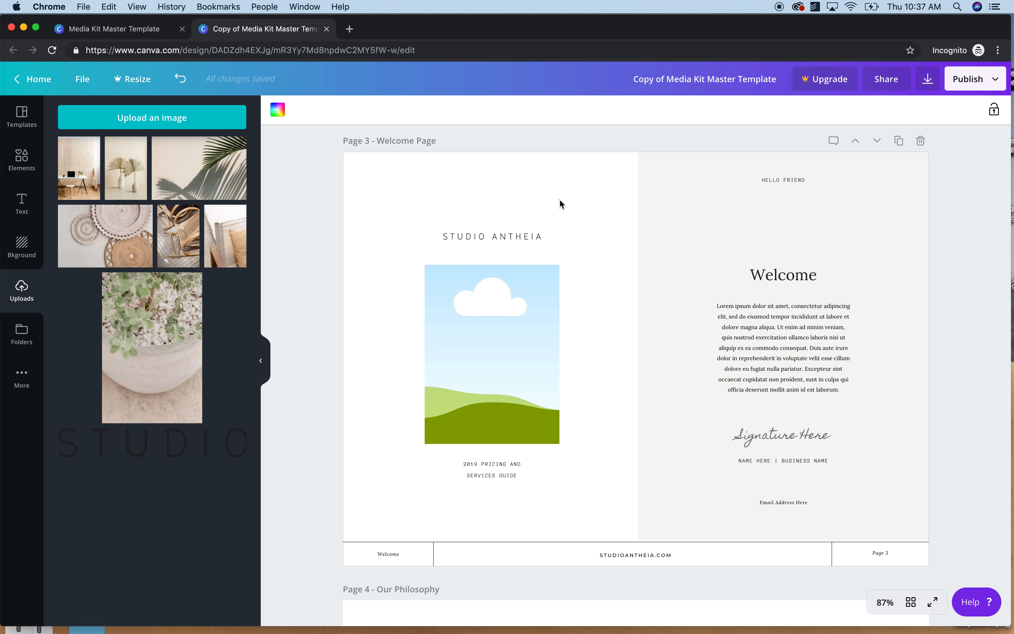
Check the alignment and spacing options available for the logo, image placeholder and caption on the Welcome page
{"action": "left_click_drag", "start_coordinate": [556, 208], "coordinate": [451, 512]}
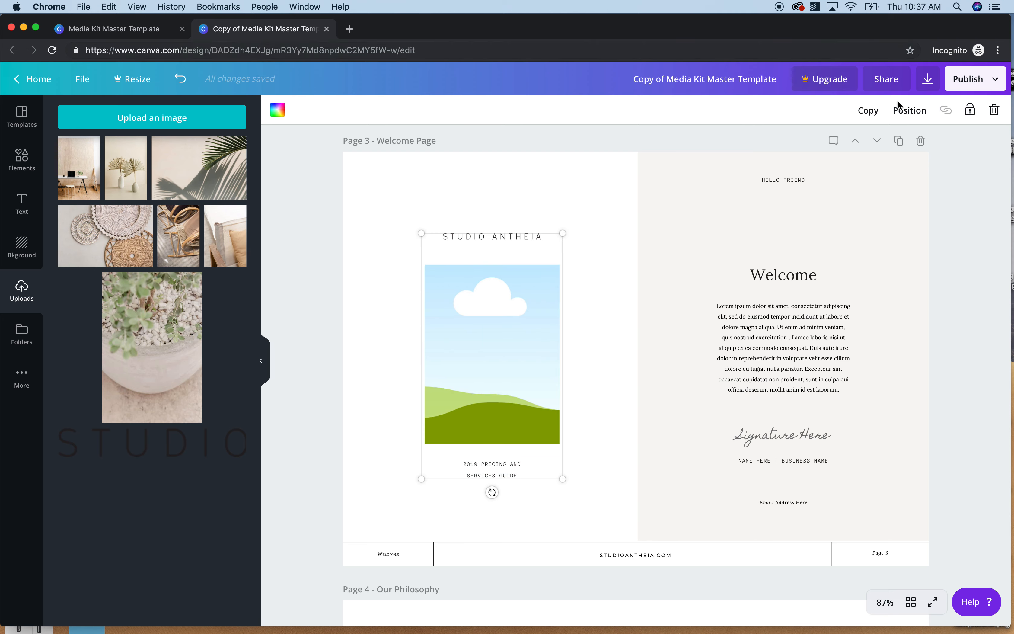
{"action": "left_click_drag", "start_coordinate": [563, 179], "coordinate": [439, 507]}
{"action": "left_click", "coordinate": [908, 111]}
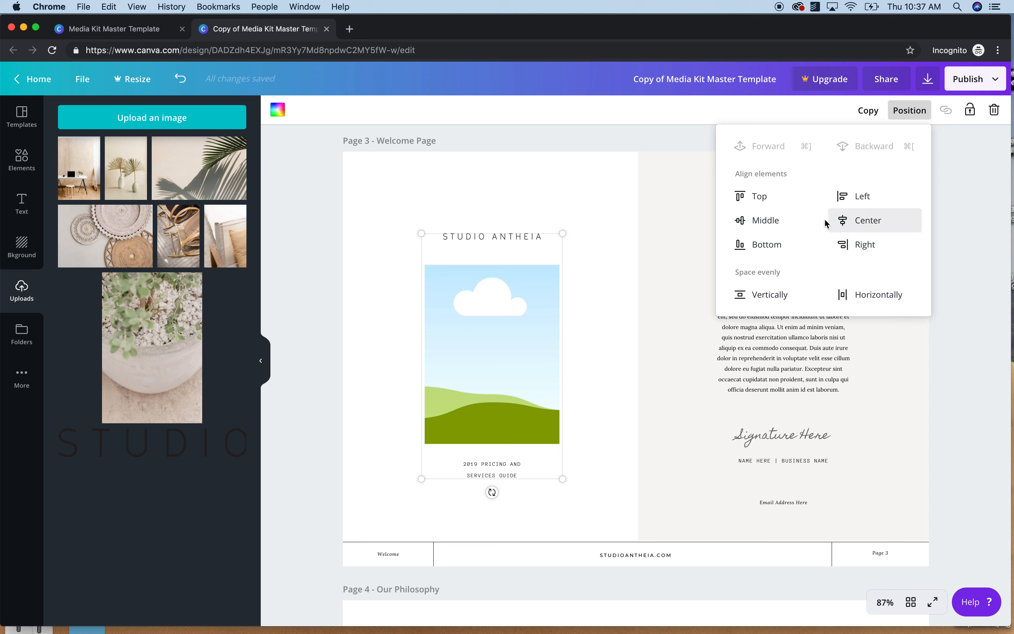
{"action": "left_click", "coordinate": [603, 319]}
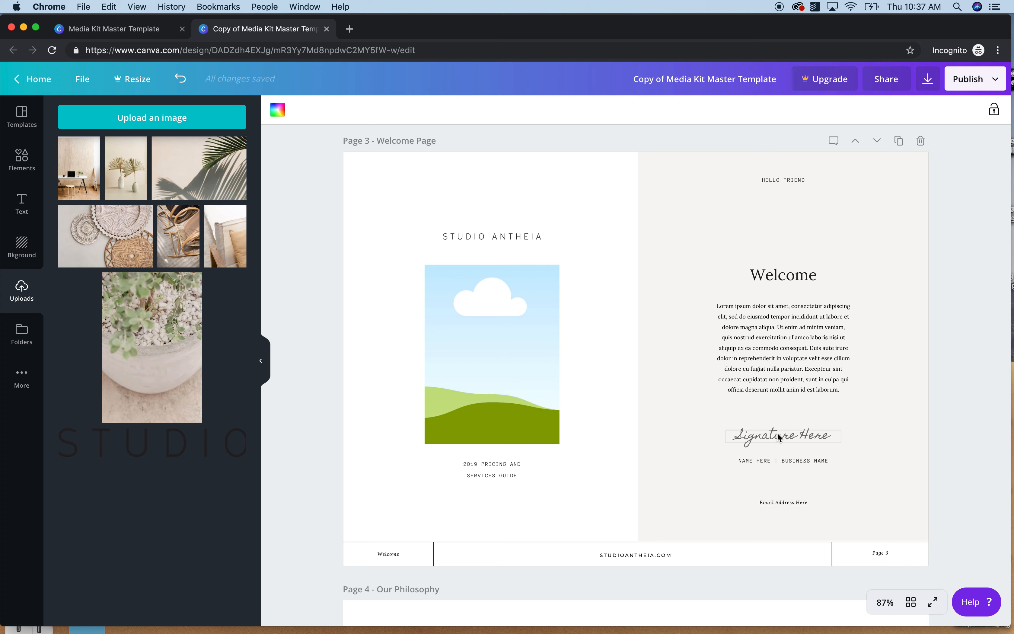
Set the line height of the Welcome body paragraph to 2.31
{"action": "left_click", "coordinate": [799, 349]}
{"action": "left_click", "coordinate": [798, 346]}
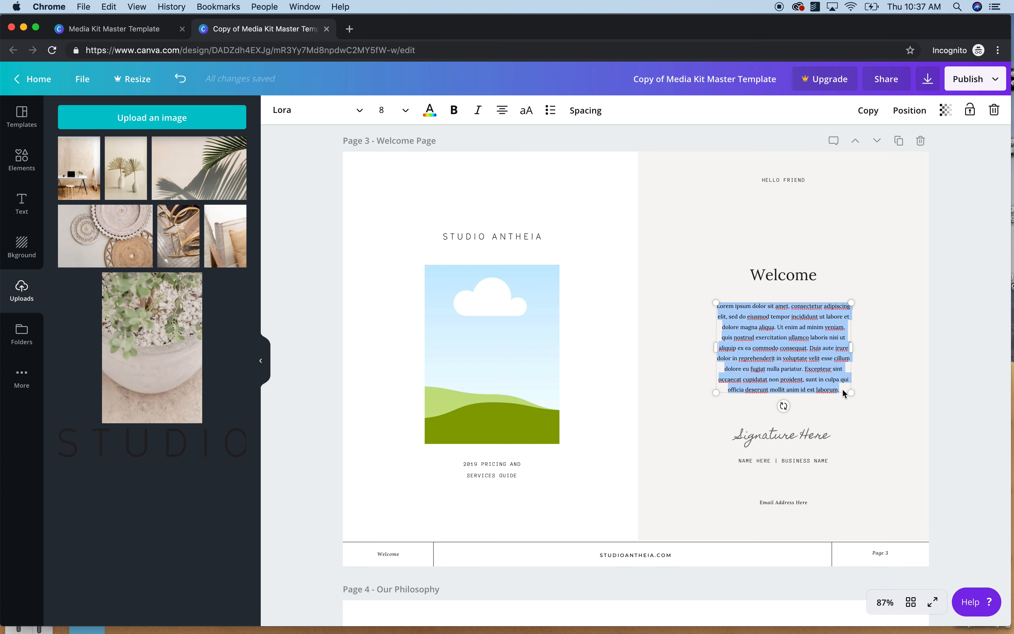
{"action": "left_click", "coordinate": [591, 110]}
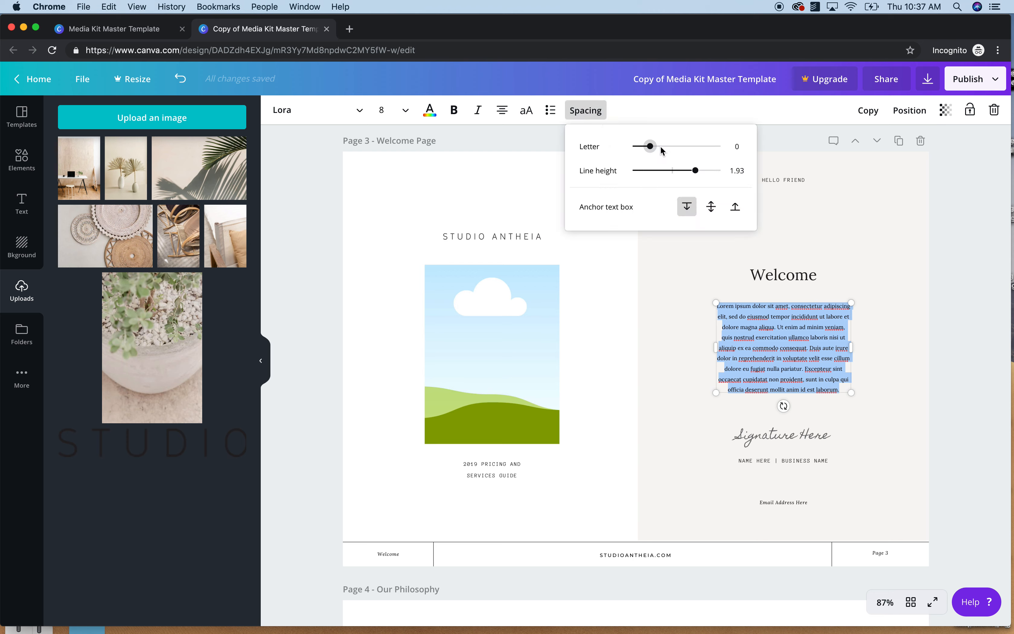
{"action": "mouse_move", "coordinate": [696, 170]}
{"action": "left_mouse_down"}
{"action": "mouse_move", "coordinate": [723, 176]}
{"action": "mouse_move", "coordinate": [675, 170]}
{"action": "mouse_move", "coordinate": [712, 171]}
{"action": "mouse_move", "coordinate": [701, 171]}
{"action": "left_mouse_up"}
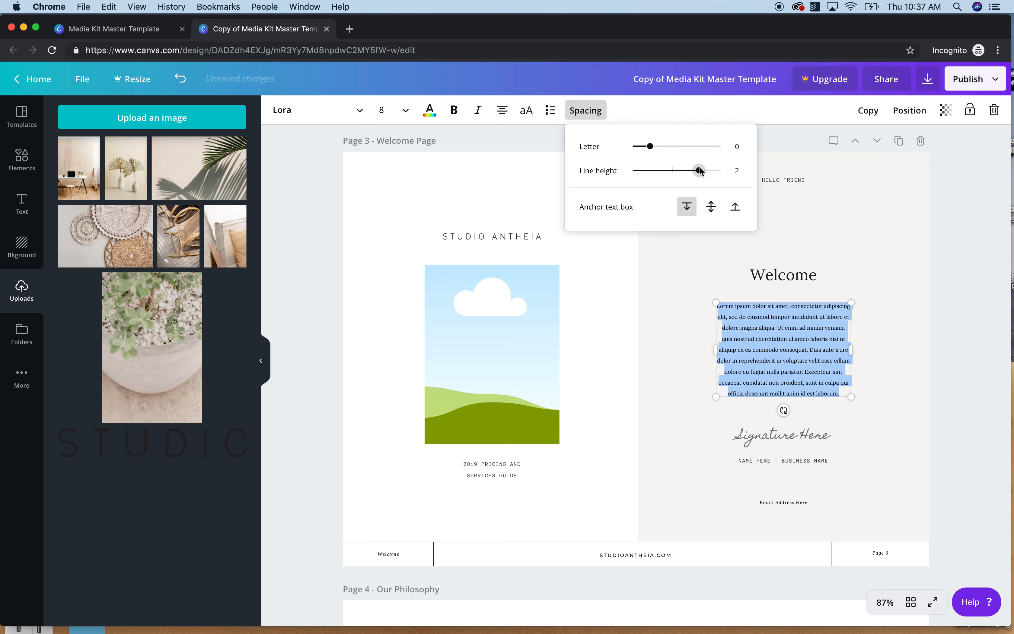
{"action": "mouse_move", "coordinate": [701, 170]}
{"action": "left_mouse_down"}
{"action": "mouse_move", "coordinate": [684, 170]}
{"action": "mouse_move", "coordinate": [715, 169]}
{"action": "left_mouse_up"}
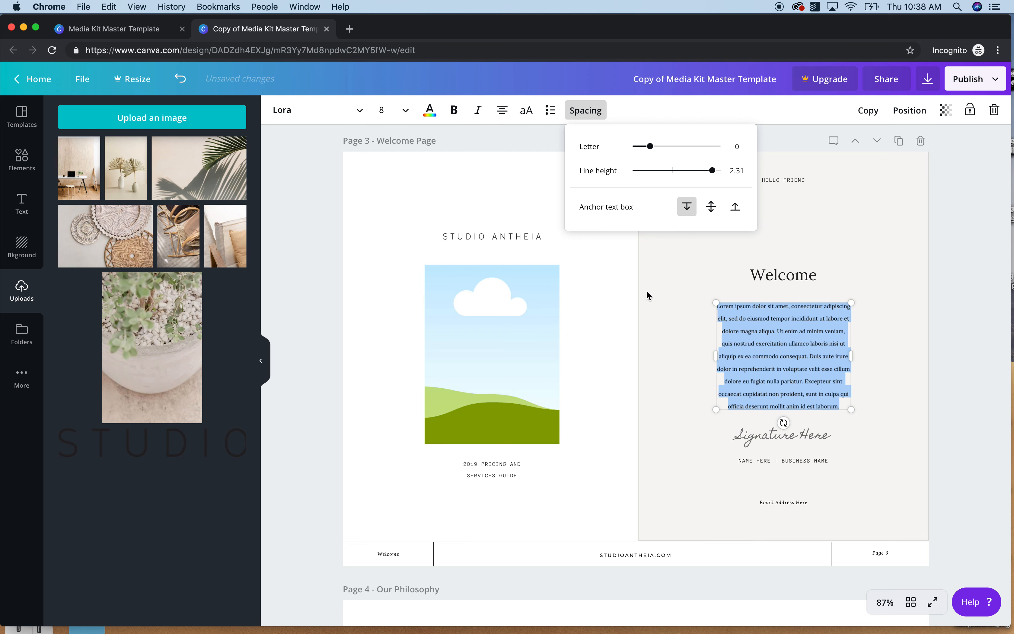
{"action": "left_click", "coordinate": [823, 372]}
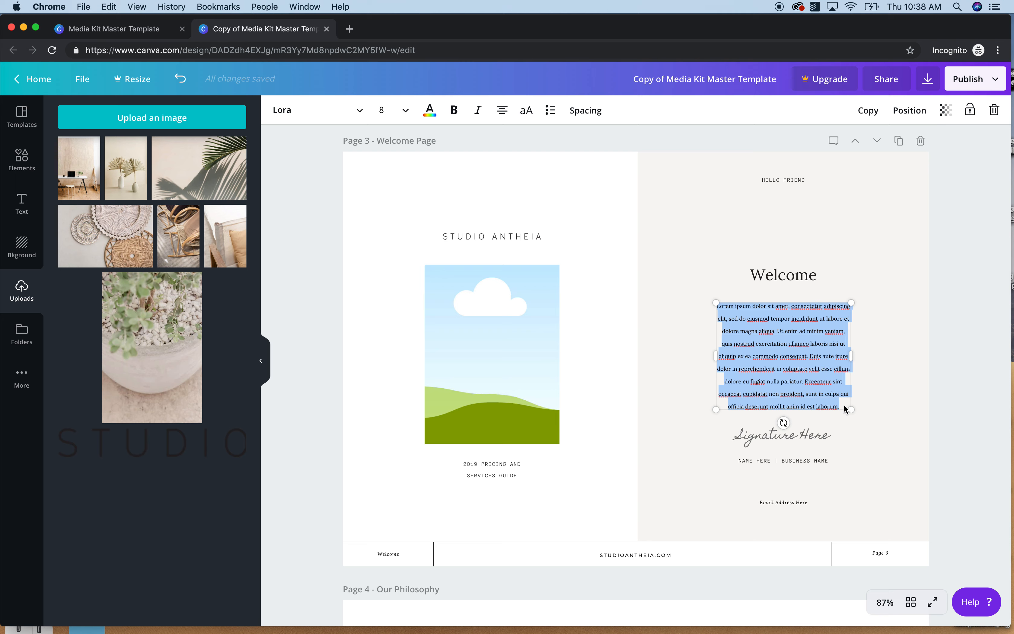
Lengthen the Welcome paragraph by pasting a copy of its last sentence, starting with "Excepteur sint", at the end
{"action": "left_click", "coordinate": [808, 382]}
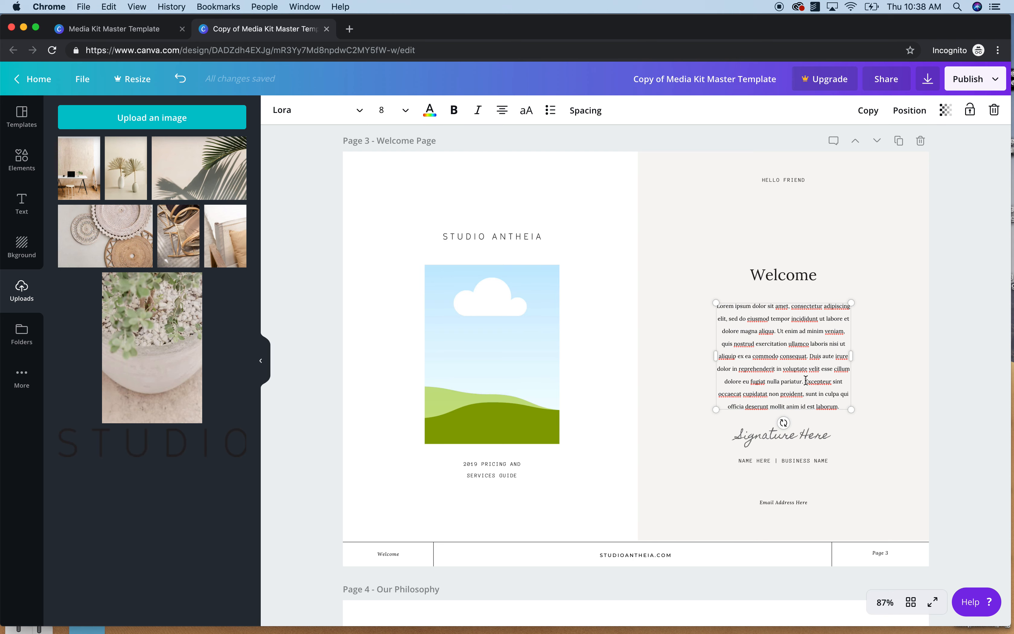
{"action": "left_click_drag", "start_coordinate": [806, 381], "coordinate": [841, 406]}
{"action": "key", "text": "super+c"}
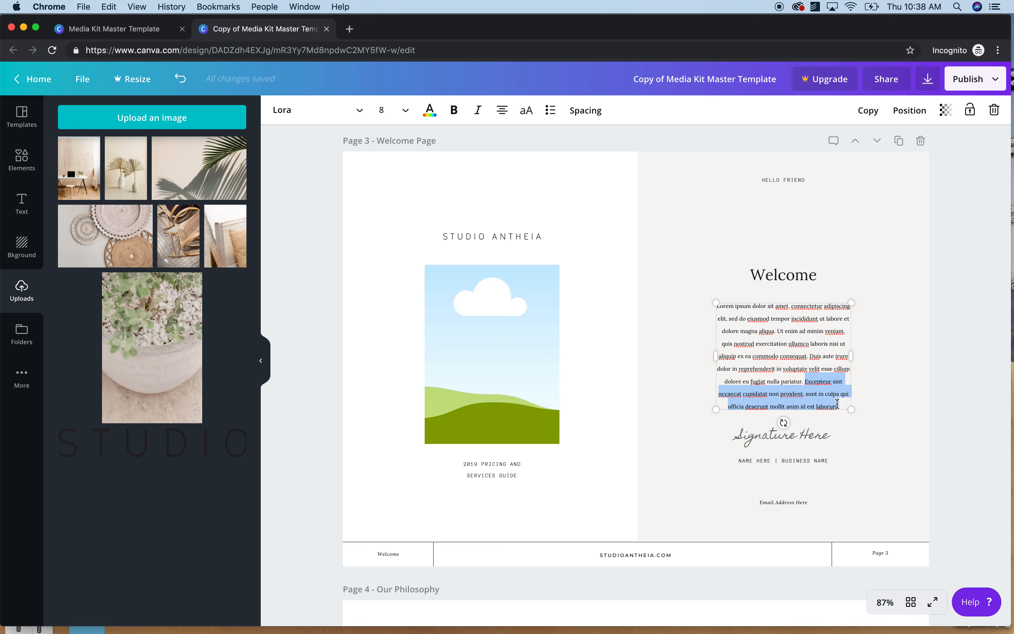
{"action": "key", "text": "Right"}
{"action": "key", "text": "super+v"}
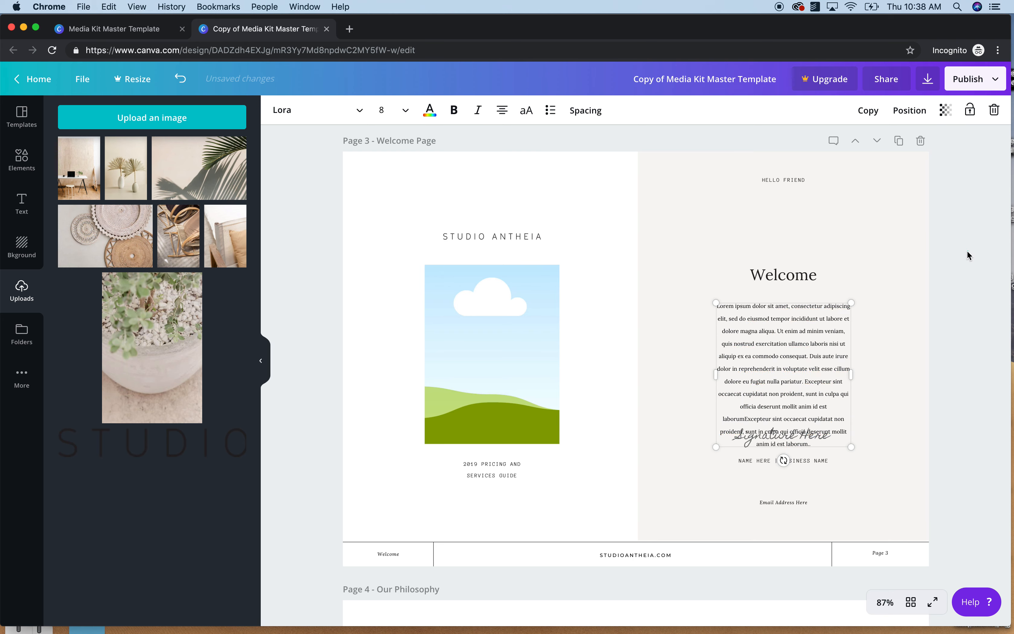
{"action": "left_click", "coordinate": [969, 255]}
Move the Welcome heading and paragraph up together to clear the signature, and shift the name and business line slightly down
{"action": "left_click", "coordinate": [807, 279]}
{"action": "left_click", "coordinate": [824, 348], "text": "shift"}
{"action": "left_click_drag", "start_coordinate": [824, 348], "coordinate": [823, 317]}
{"action": "left_click", "coordinate": [822, 438]}
{"action": "left_click_drag", "start_coordinate": [822, 438], "coordinate": [813, 464]}
{"action": "left_click", "coordinate": [813, 461]}
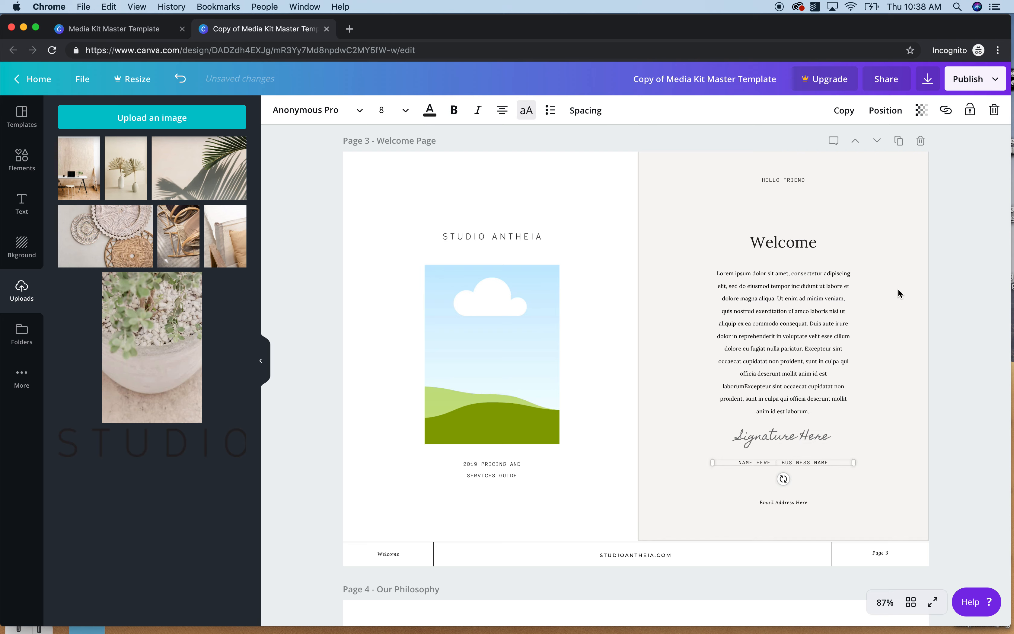
Check the layering and alignment options for the gray background panel behind the Welcome text
{"action": "left_click_drag", "start_coordinate": [948, 187], "coordinate": [740, 512]}
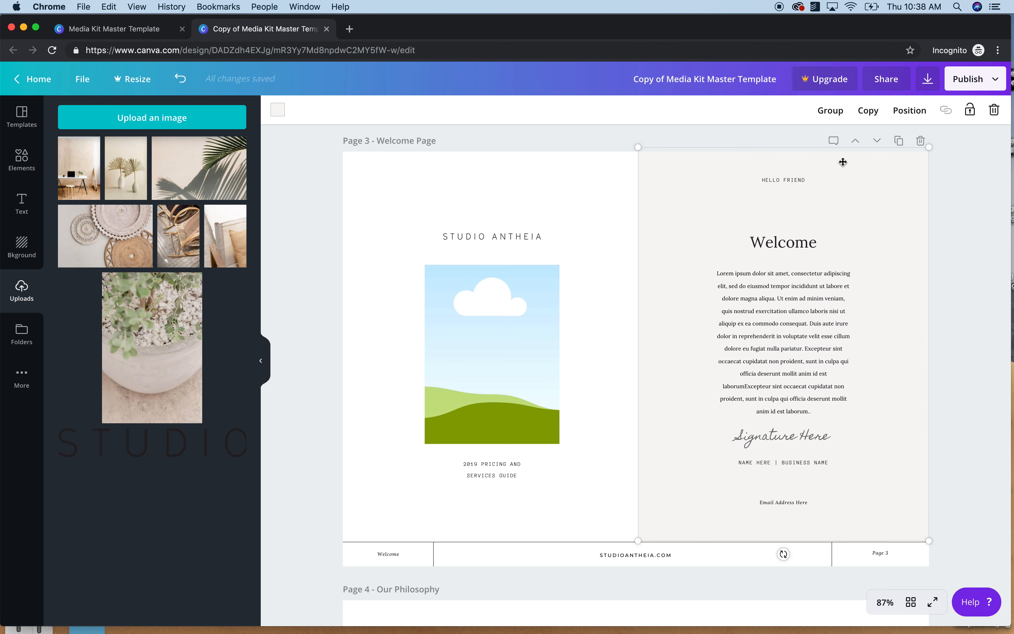
{"action": "left_click", "coordinate": [909, 110]}
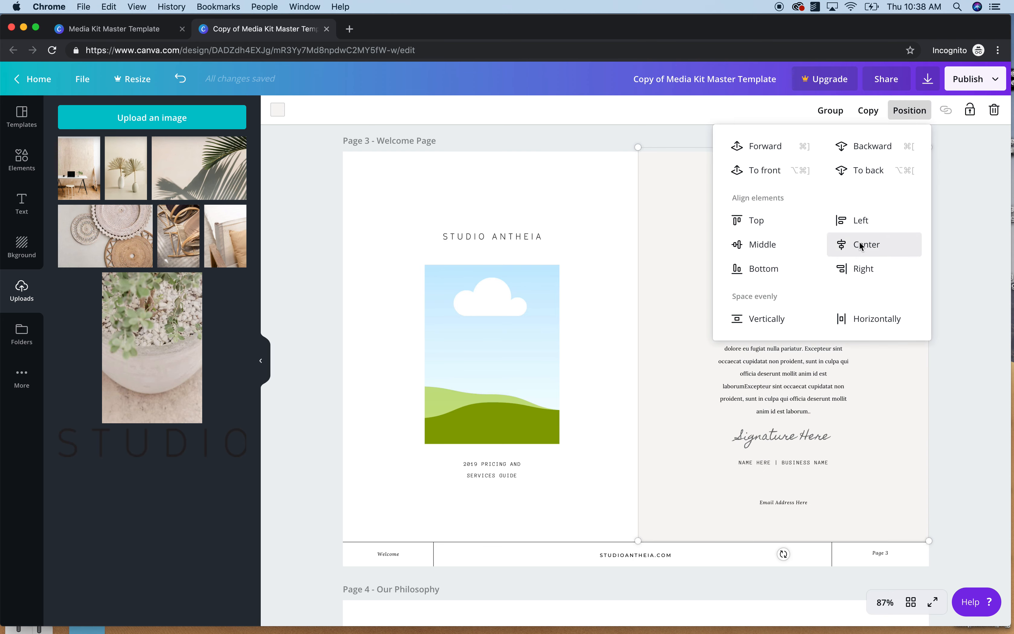
{"action": "left_click", "coordinate": [959, 264]}
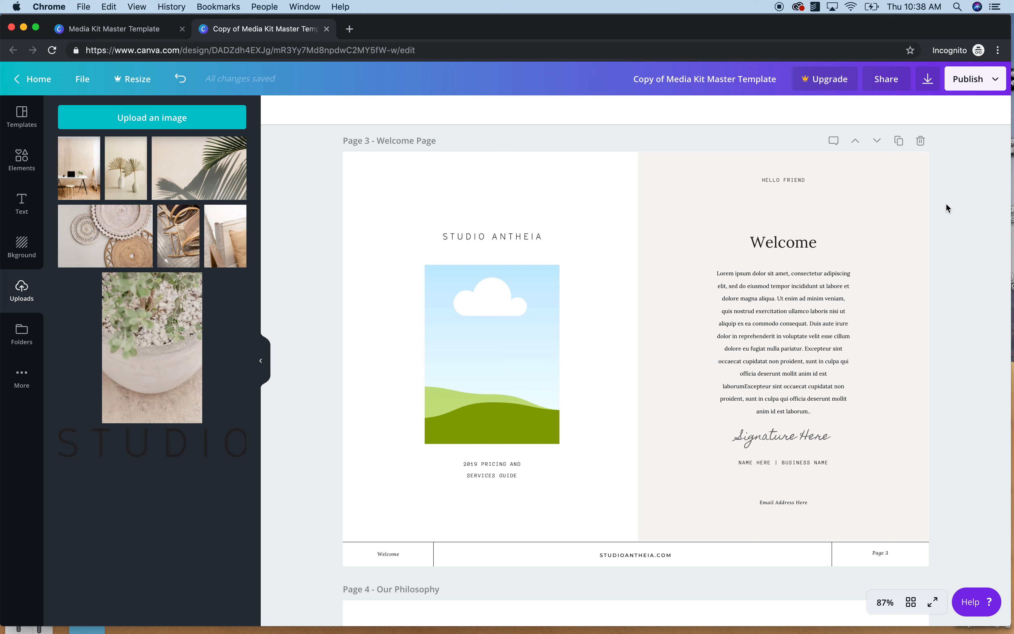
Review the placeholder text, tagline and images on the pages from Our Philosophy through Features + Love Notes
{"action": "scroll", "coordinate": [947, 202], "scroll_direction": "down", "scroll_amount": 10}
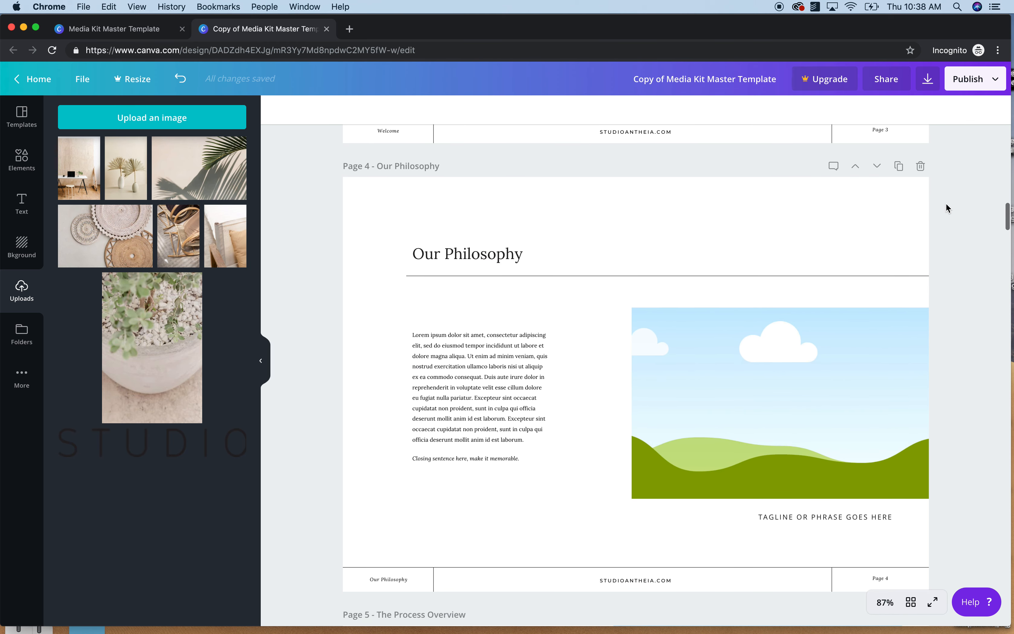
{"action": "scroll", "coordinate": [947, 205], "scroll_direction": "down", "scroll_amount": 2}
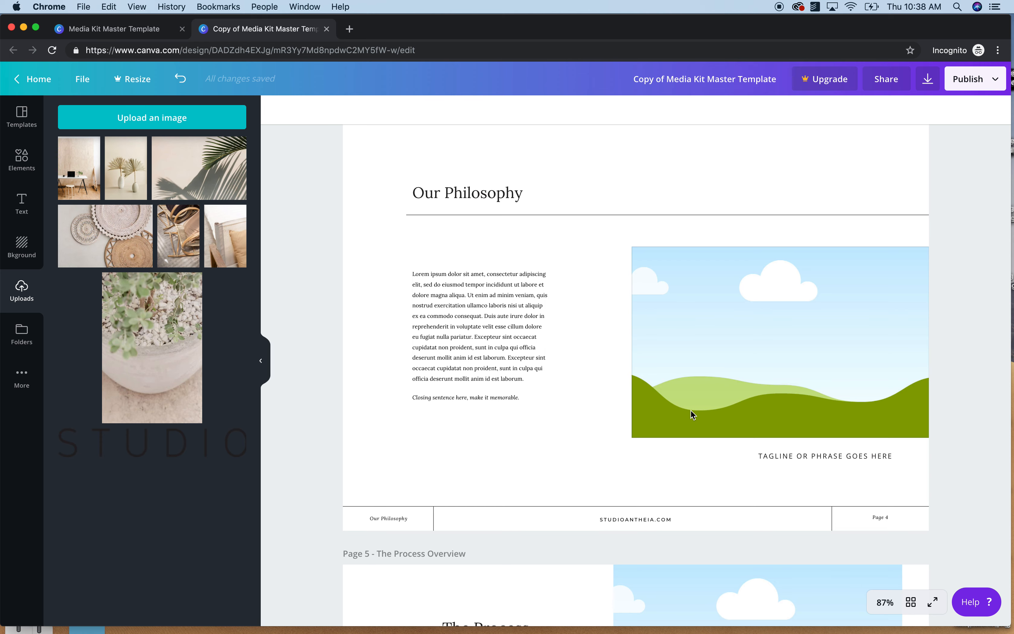
{"action": "scroll", "coordinate": [618, 498], "scroll_direction": "down", "scroll_amount": 1}
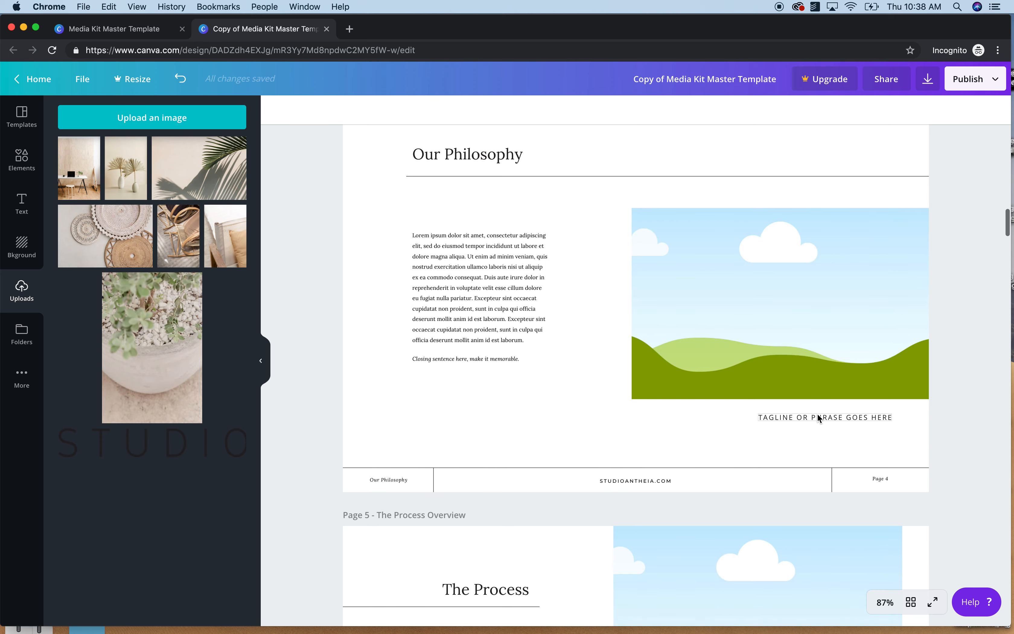
{"action": "double_click", "coordinate": [816, 416]}
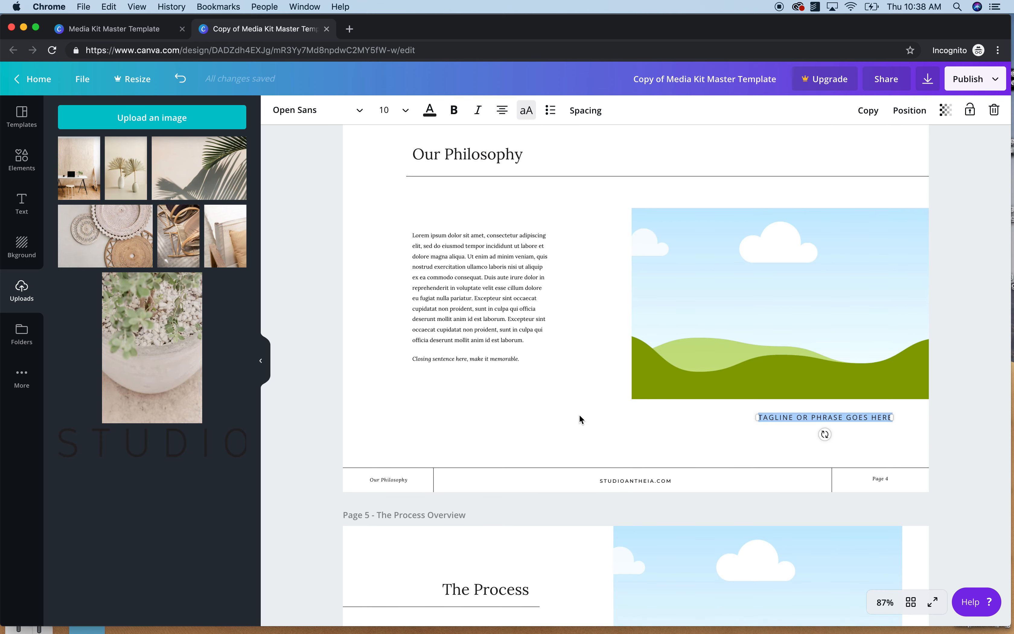
{"action": "left_click", "coordinate": [606, 464]}
{"action": "scroll", "coordinate": [606, 463], "scroll_direction": "down", "scroll_amount": 6}
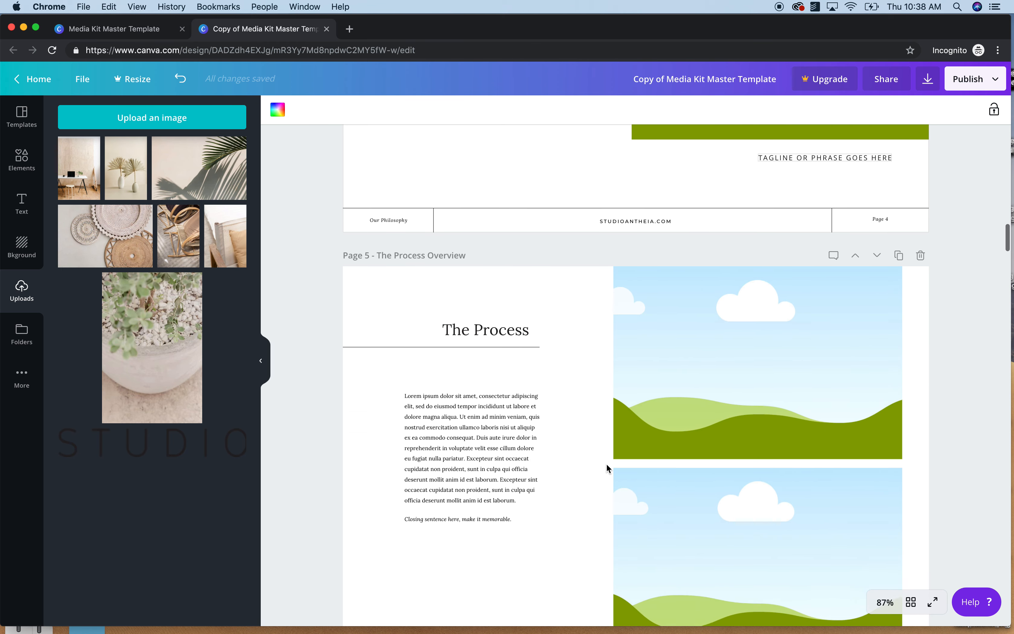
{"action": "scroll", "coordinate": [606, 463], "scroll_direction": "down", "scroll_amount": 3}
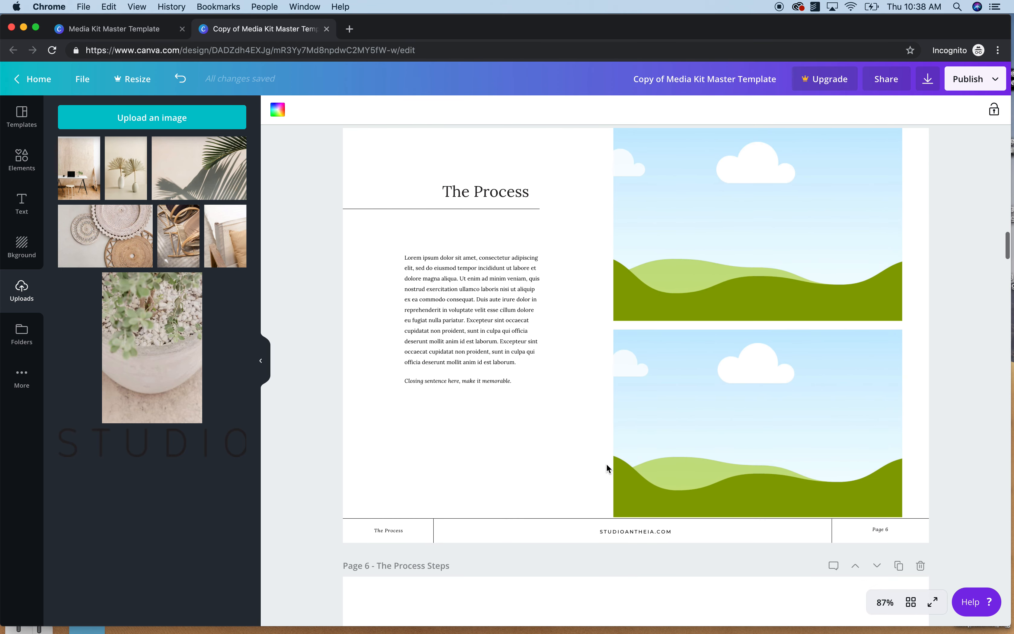
{"action": "scroll", "coordinate": [606, 464], "scroll_direction": "down", "scroll_amount": 6}
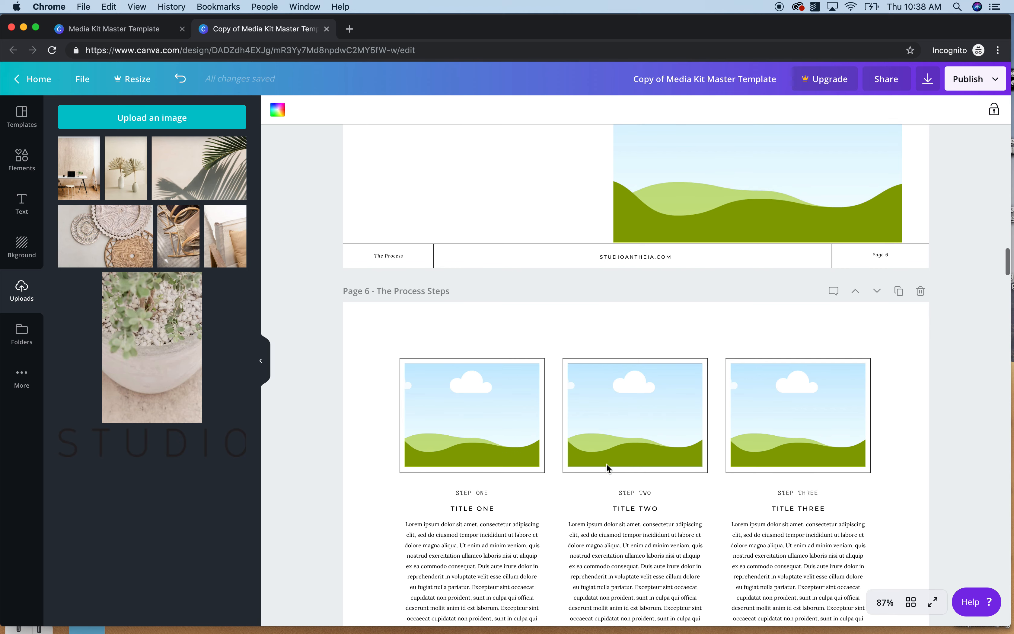
{"action": "scroll", "coordinate": [606, 464], "scroll_direction": "down", "scroll_amount": 2}
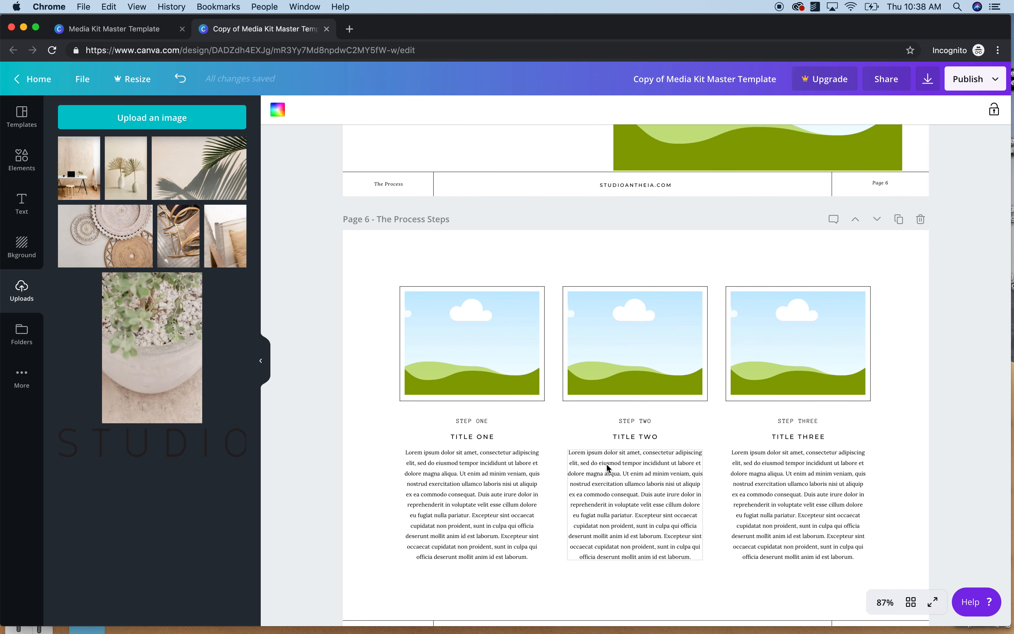
{"action": "scroll", "coordinate": [608, 464], "scroll_direction": "down", "scroll_amount": 4}
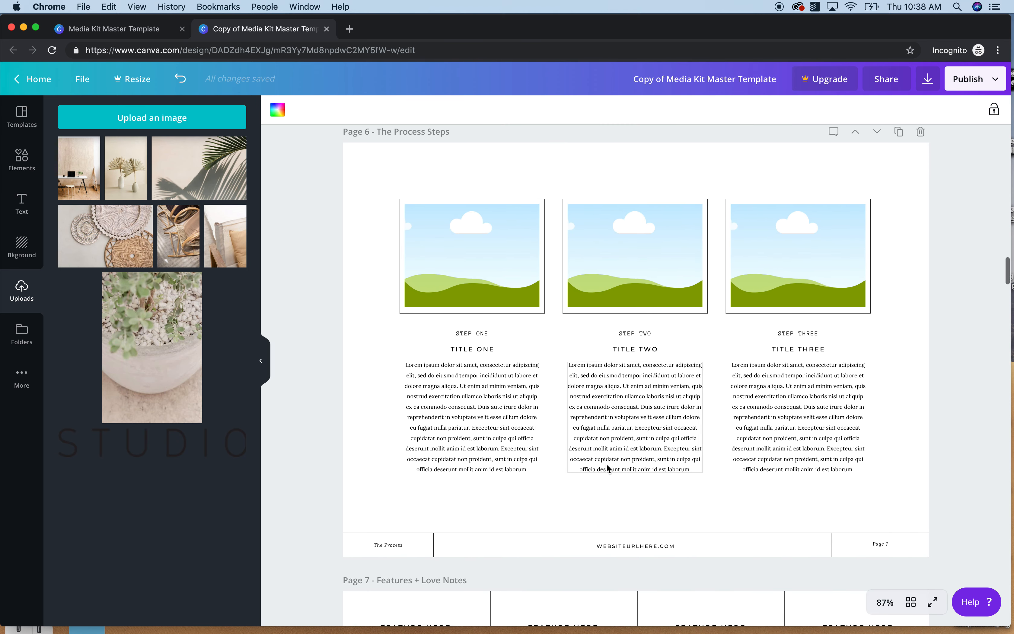
{"action": "scroll", "coordinate": [607, 466], "scroll_direction": "down", "scroll_amount": 2}
{"action": "scroll", "coordinate": [607, 466], "scroll_direction": "up", "scroll_amount": 1}
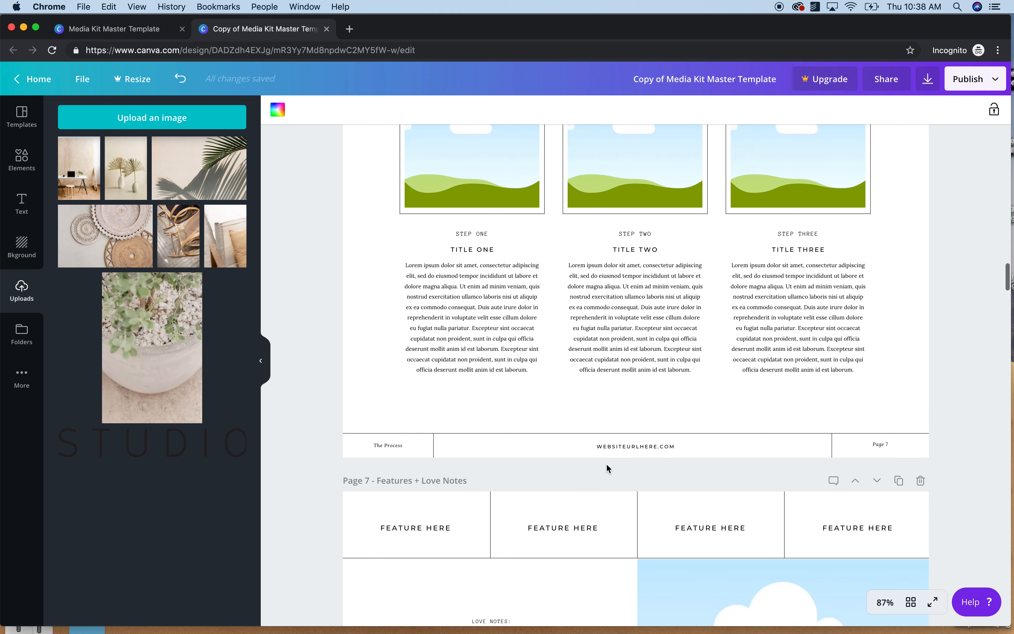
{"action": "scroll", "coordinate": [607, 466], "scroll_direction": "down", "scroll_amount": 5}
{"action": "scroll", "coordinate": [606, 469], "scroll_direction": "down", "scroll_amount": 2}
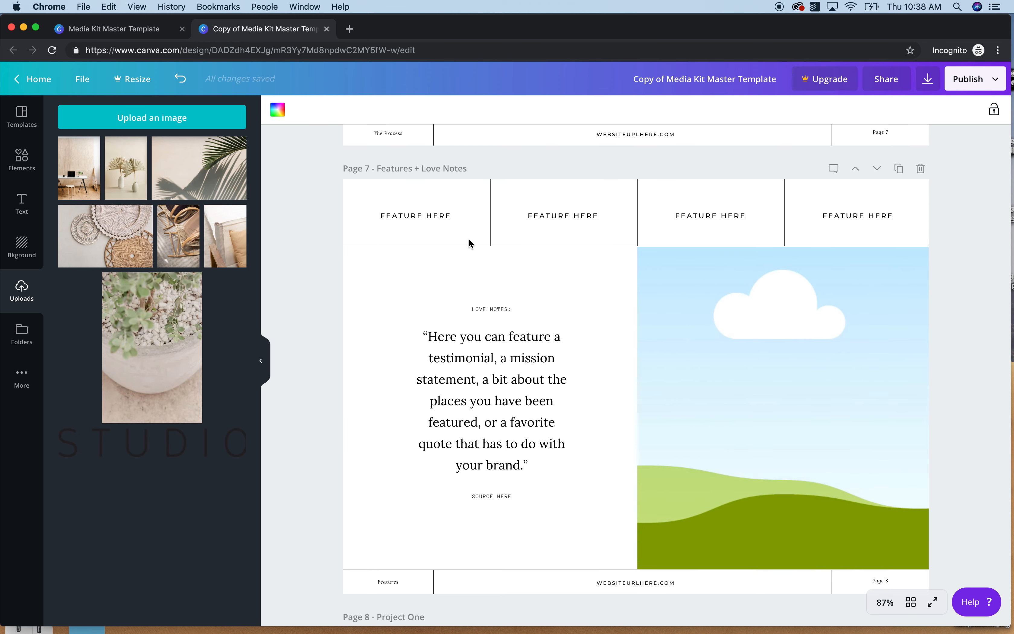
Replace the first "FEATURE HERE" placeholder on the Features + Love Notes page with "BRITISH VOGUE"
{"action": "double_click", "coordinate": [426, 217]}
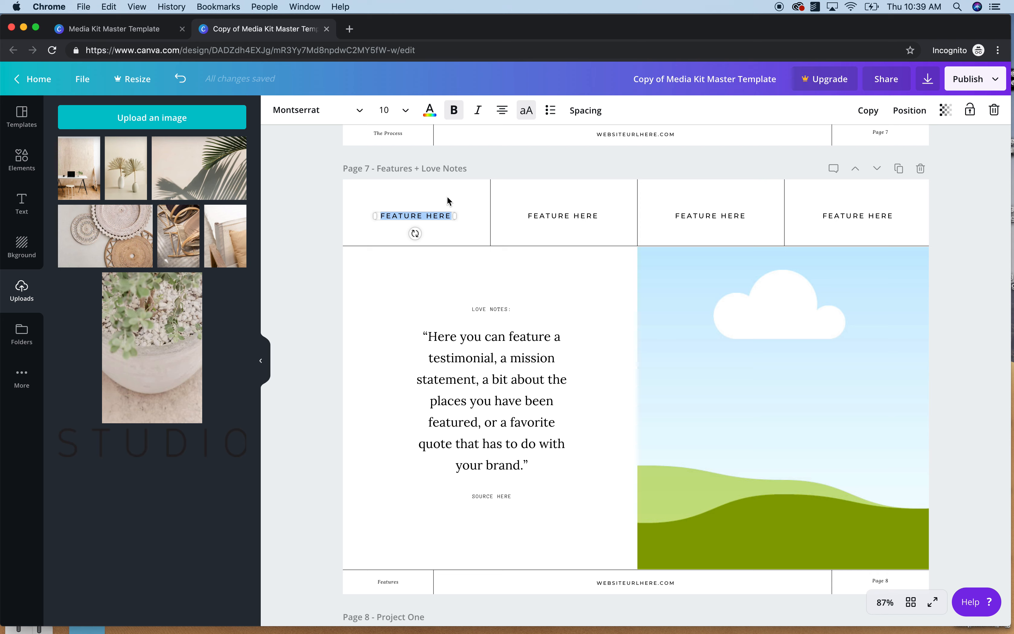
{"action": "type", "text": "B"}
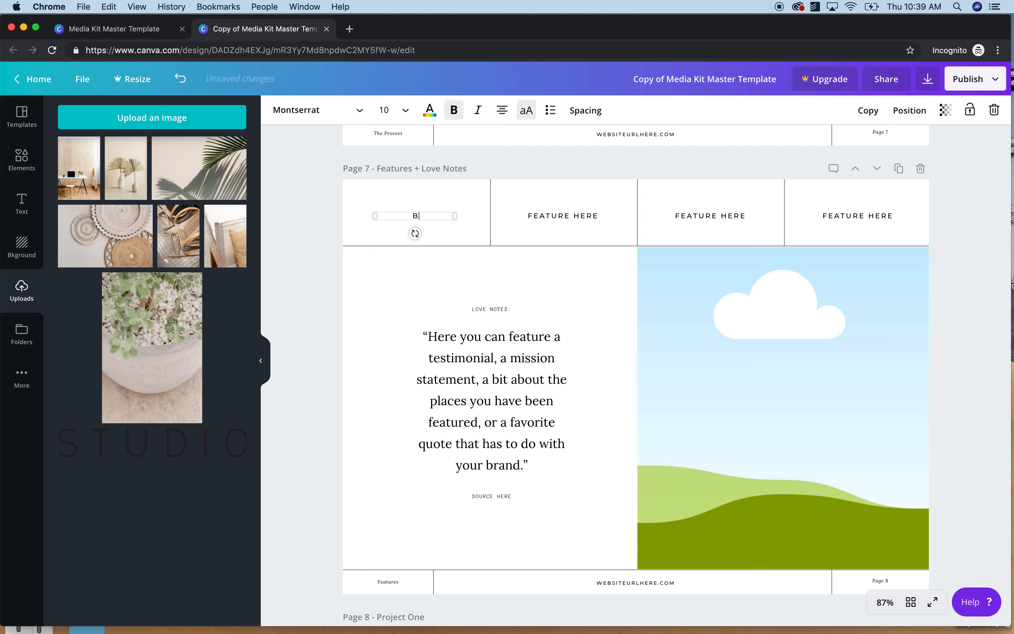
{"action": "type", "text": "RITISH VOGUE"}
Replace the second "FEATURE HERE" placeholder on the Features + Love Notes page with "WHITESPACE MAG"
{"action": "left_click", "coordinate": [587, 218]}
{"action": "left_click", "coordinate": [579, 217]}
{"action": "type", "text": "WHITESPACE MC"}
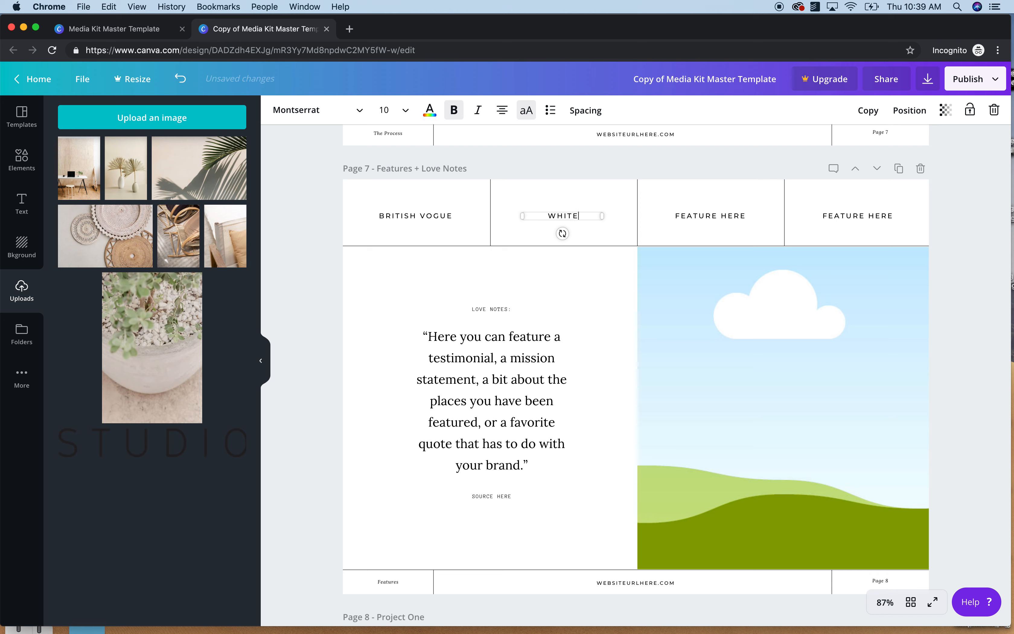
{"action": "key", "text": "BackSpace"}
{"action": "type", "text": "AG"}
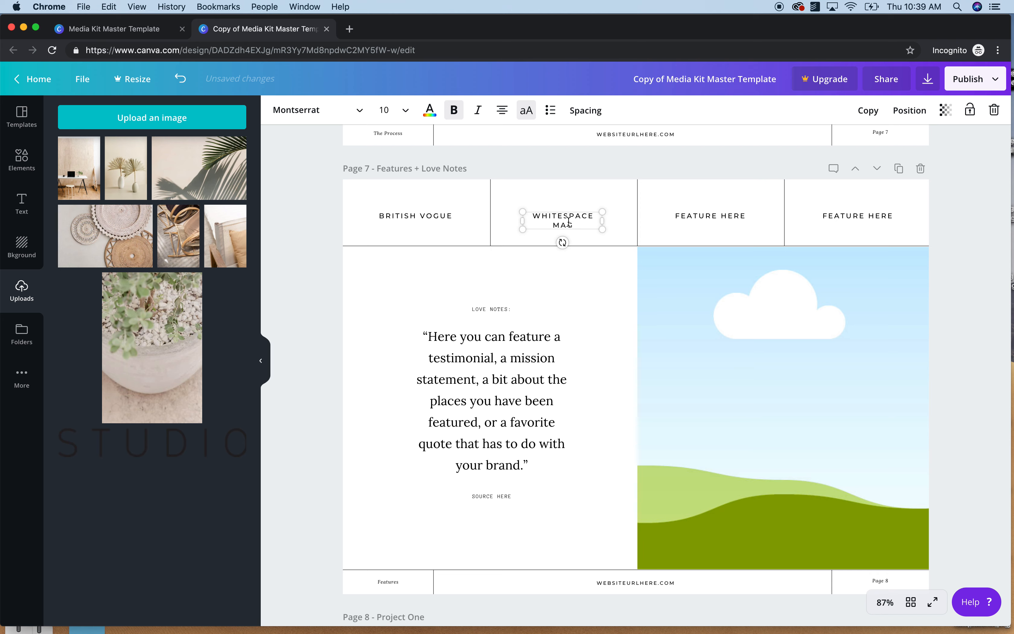
Widen the "WHITESPACE MAG" text box to fit one line and shift the first two feature names and their dividers toward the page's left edge
{"action": "left_click_drag", "start_coordinate": [603, 221], "coordinate": [615, 218]}
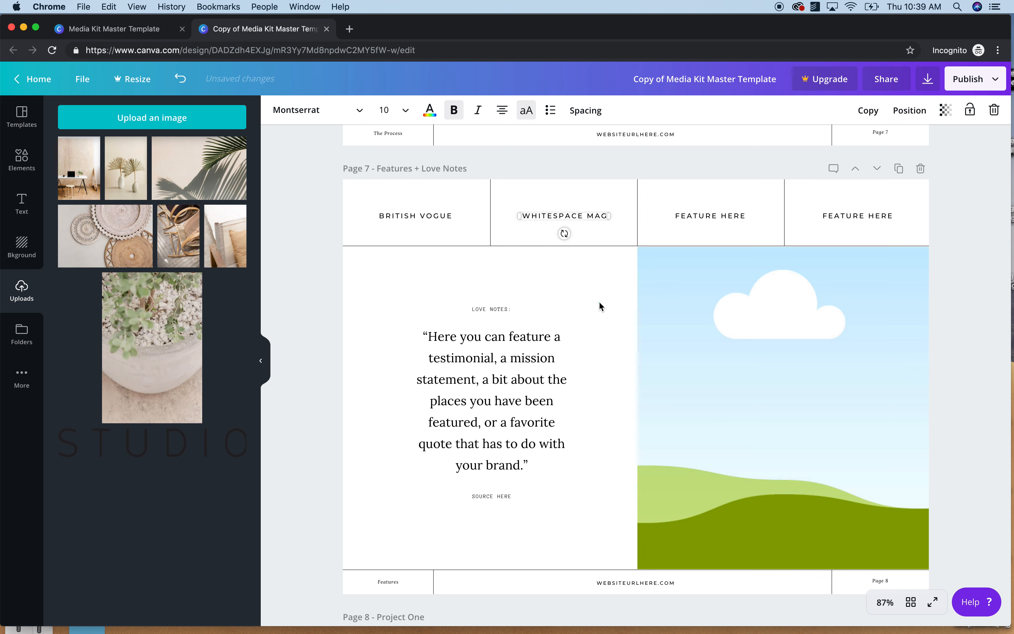
{"action": "left_click", "coordinate": [490, 223]}
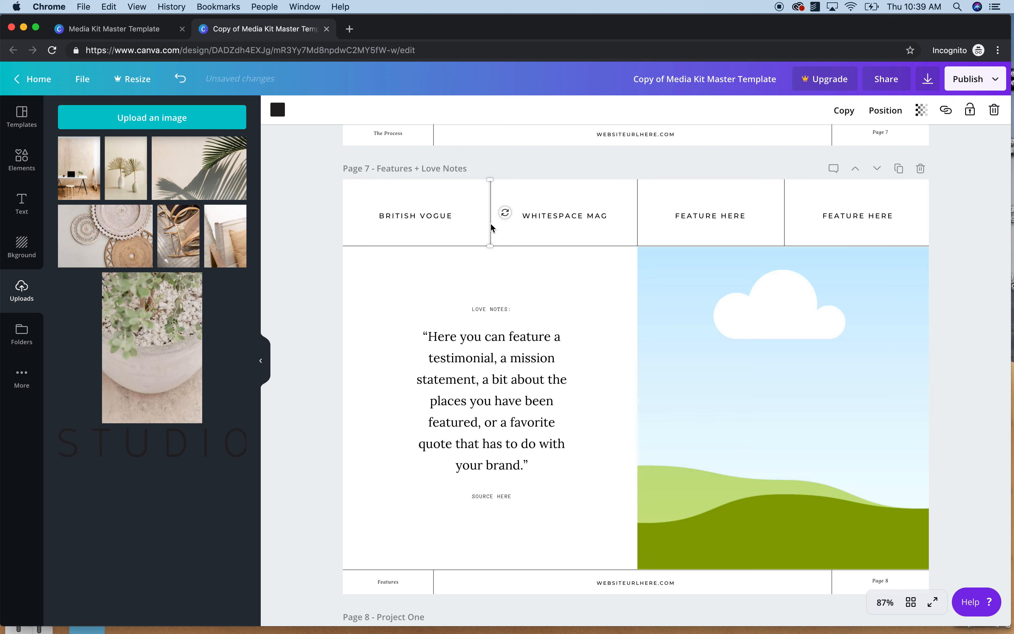
{"action": "left_click_drag", "start_coordinate": [491, 224], "coordinate": [424, 219]}
{"action": "left_click_drag", "start_coordinate": [590, 219], "coordinate": [560, 219]}
{"action": "left_click", "coordinate": [638, 221]}
{"action": "left_click_drag", "start_coordinate": [638, 221], "coordinate": [608, 217]}
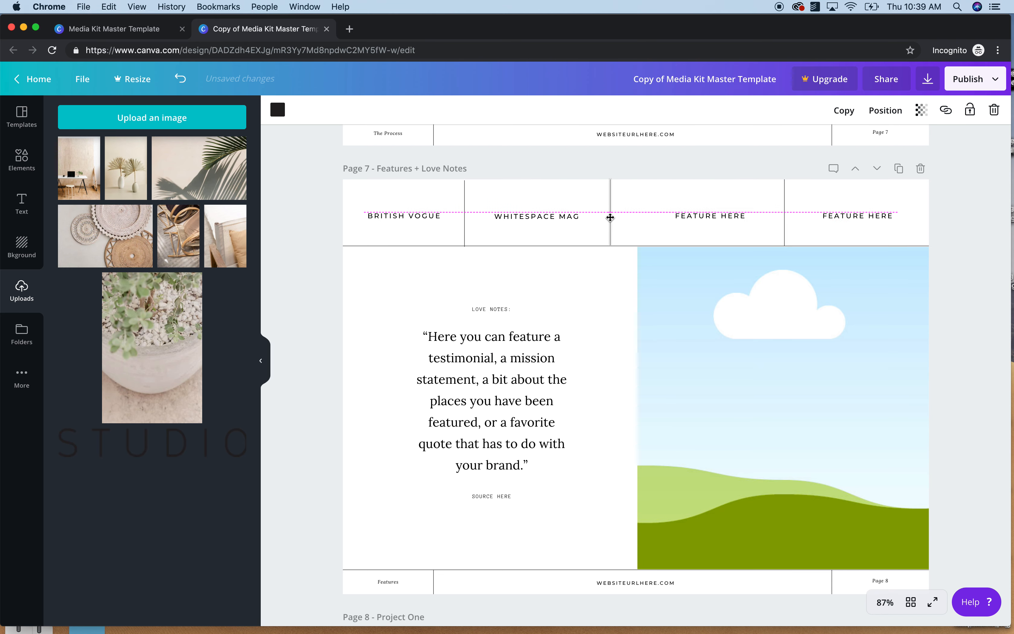
Delete the two remaining "FEATURE HERE" placeholders and the first and last vertical dividers from the Features + Love Notes header row
{"action": "left_click", "coordinate": [464, 209]}
{"action": "key", "text": "Delete"}
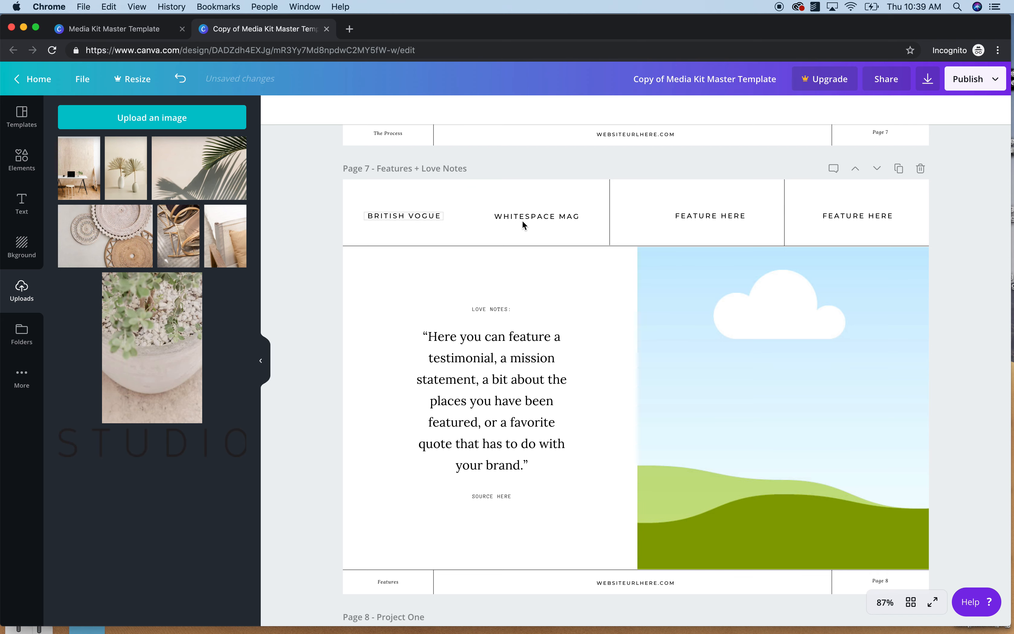
{"action": "left_click", "coordinate": [721, 217]}
{"action": "key", "text": "Delete"}
{"action": "left_click", "coordinate": [835, 214]}
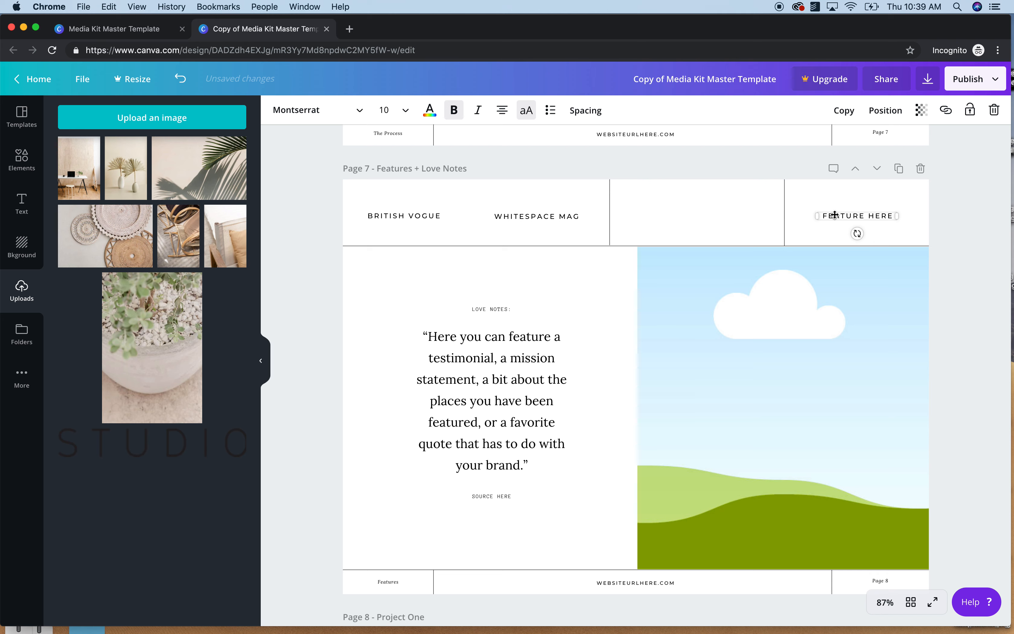
{"action": "key", "text": "Delete"}
{"action": "left_click", "coordinate": [784, 209]}
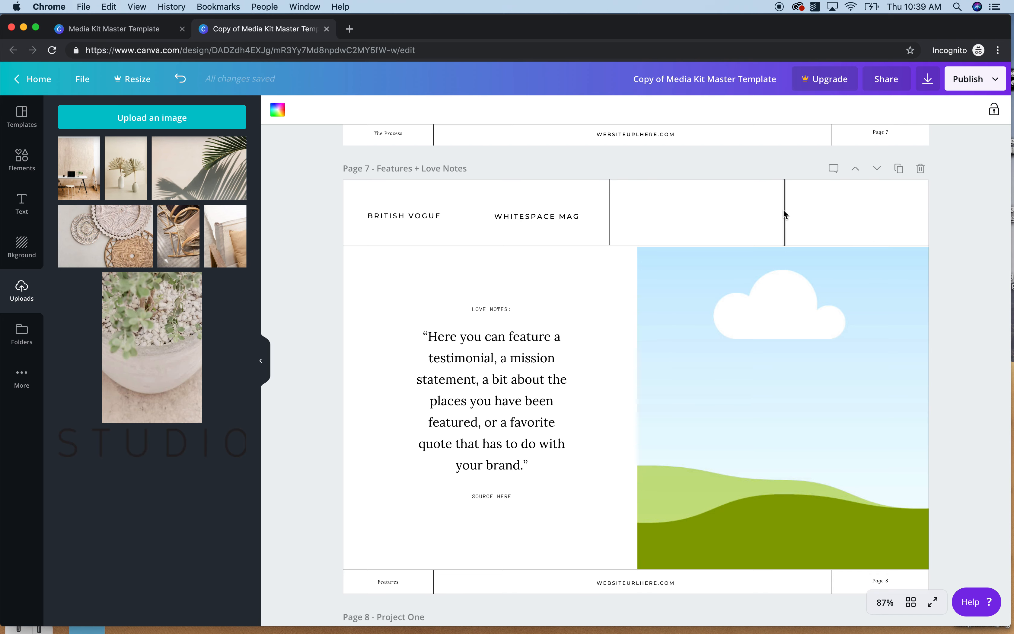
{"action": "key", "text": "Delete"}
Spread "BRITISH VOGUE" and "WHITESPACE MAG" across the header row's two halves and move the remaining divider in line with the image's left edge
{"action": "left_click_drag", "start_coordinate": [571, 216], "coordinate": [824, 217]}
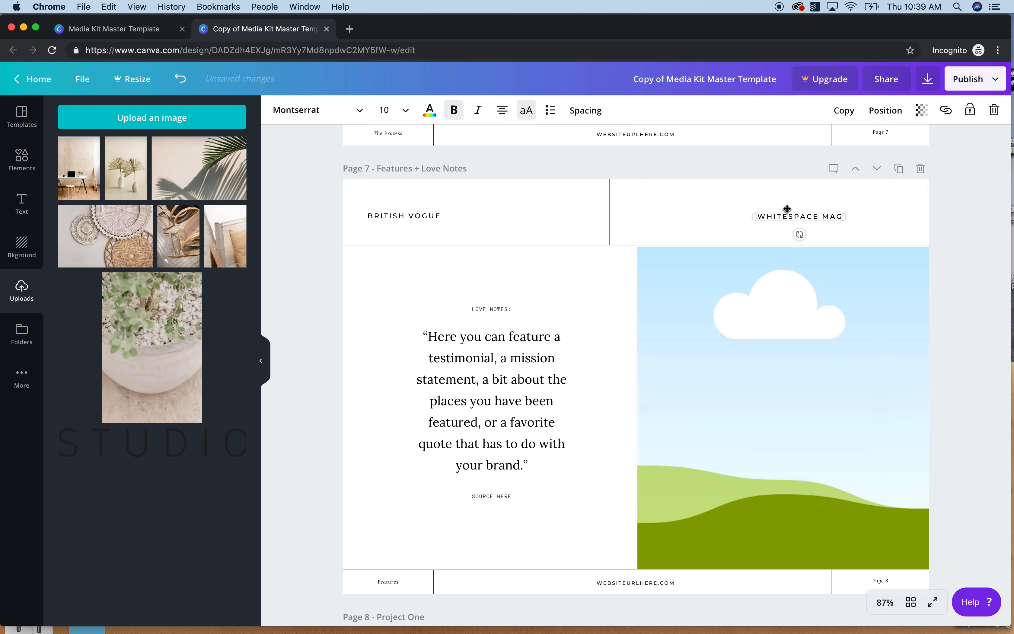
{"action": "left_click_drag", "start_coordinate": [414, 218], "coordinate": [483, 217]}
{"action": "left_click_drag", "start_coordinate": [810, 217], "coordinate": [793, 216]}
{"action": "left_click_drag", "start_coordinate": [611, 230], "coordinate": [638, 221]}
{"action": "left_click", "coordinate": [632, 322]}
{"action": "left_click", "coordinate": [617, 317]}
{"action": "scroll", "coordinate": [618, 317], "scroll_direction": "down", "scroll_amount": 1}
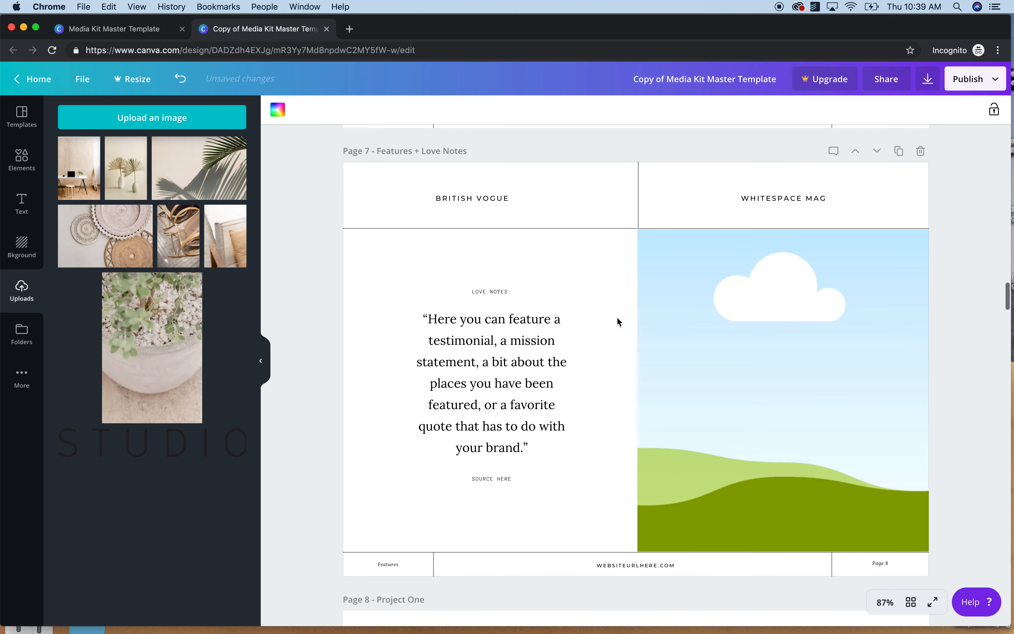
{"action": "scroll", "coordinate": [617, 317], "scroll_direction": "up", "scroll_amount": 2}
{"action": "scroll", "coordinate": [617, 317], "scroll_direction": "down", "scroll_amount": 3}
Widen the "BRITISH VOGUE" and "WHITESPACE MAG" text boxes toward the right so each name sits more centrally in its half
{"action": "left_click", "coordinate": [473, 171]}
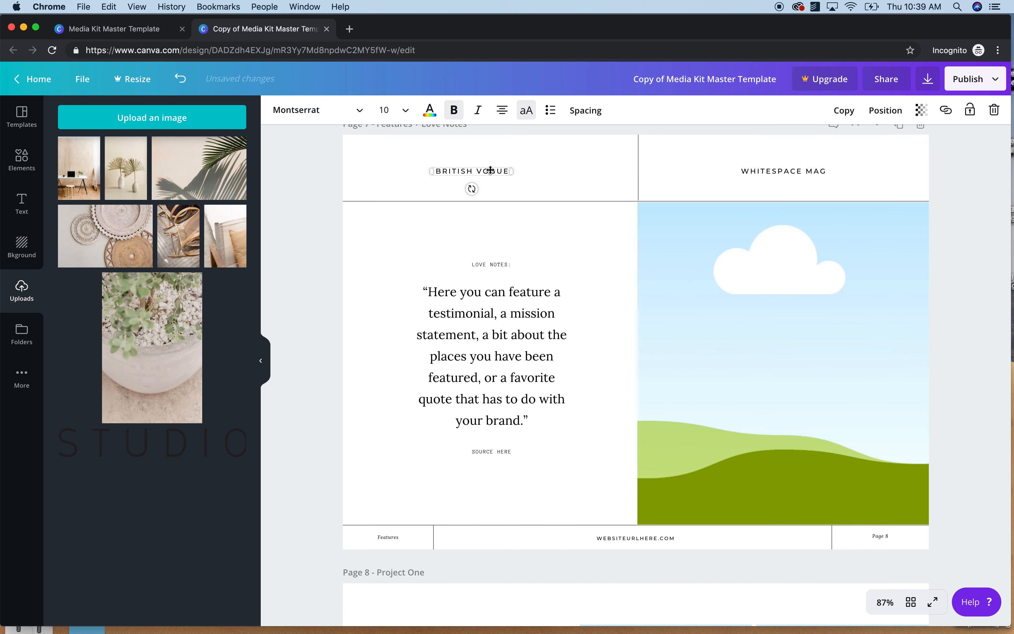
{"action": "left_click_drag", "start_coordinate": [512, 172], "coordinate": [541, 174]}
{"action": "left_click", "coordinate": [823, 170]}
{"action": "left_click_drag", "start_coordinate": [835, 173], "coordinate": [855, 174]}
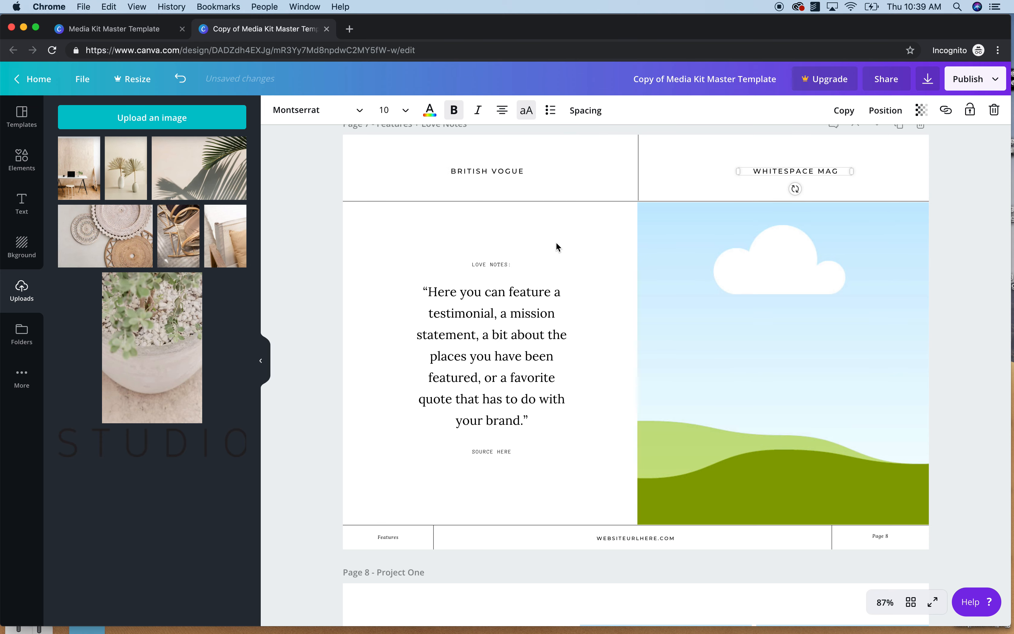
{"action": "left_click", "coordinate": [590, 236]}
Examine the revised Features + Love Notes page and the text and image layouts of the Project One and Project Two pages
{"action": "scroll", "coordinate": [590, 236], "scroll_direction": "up", "scroll_amount": 1}
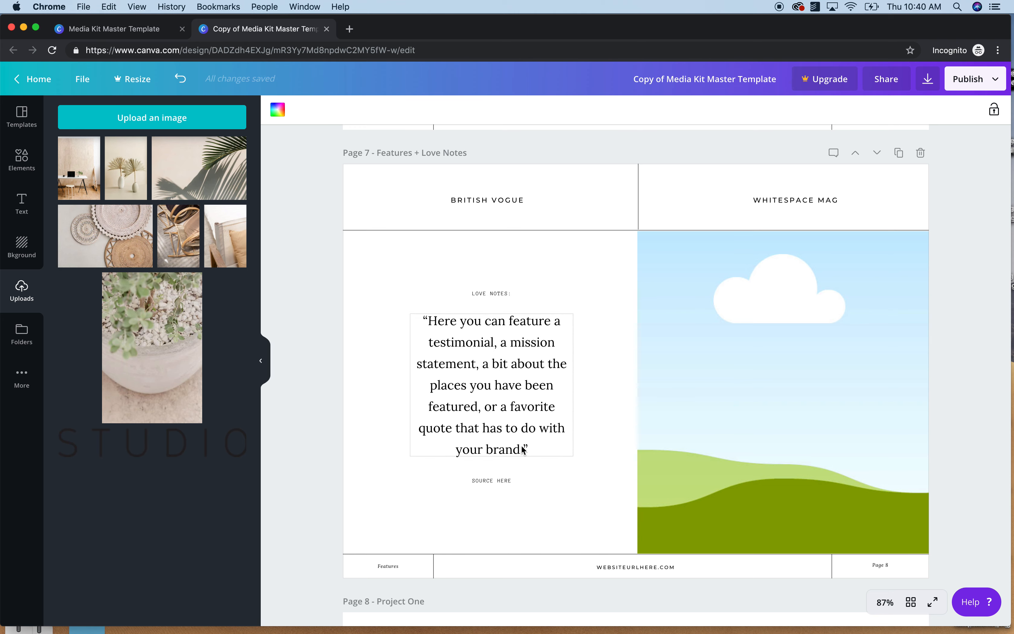
{"action": "scroll", "coordinate": [597, 444], "scroll_direction": "down", "scroll_amount": 1}
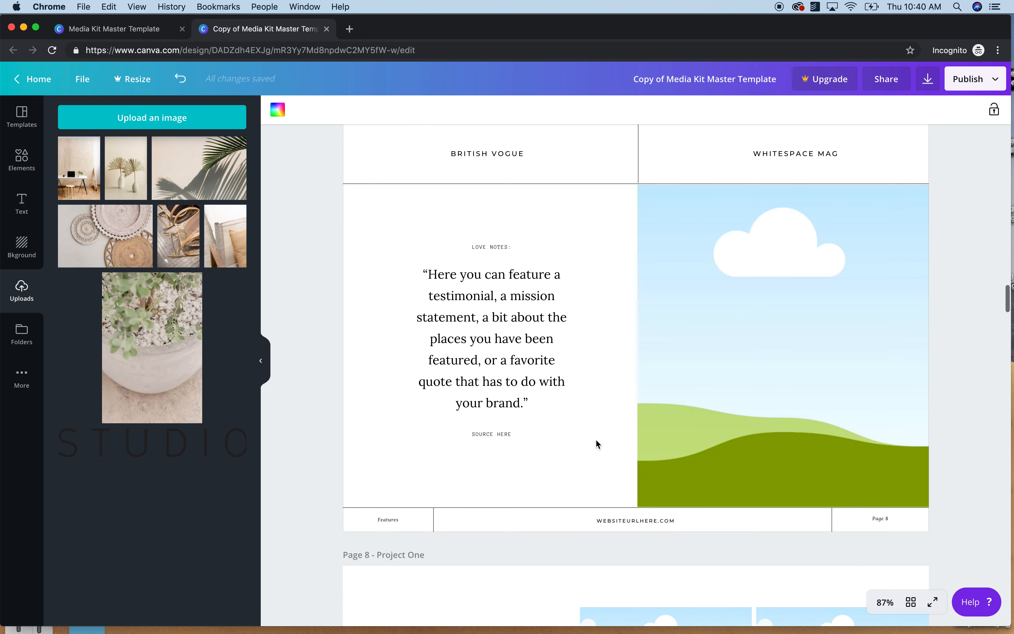
{"action": "scroll", "coordinate": [597, 440], "scroll_direction": "up", "scroll_amount": 2}
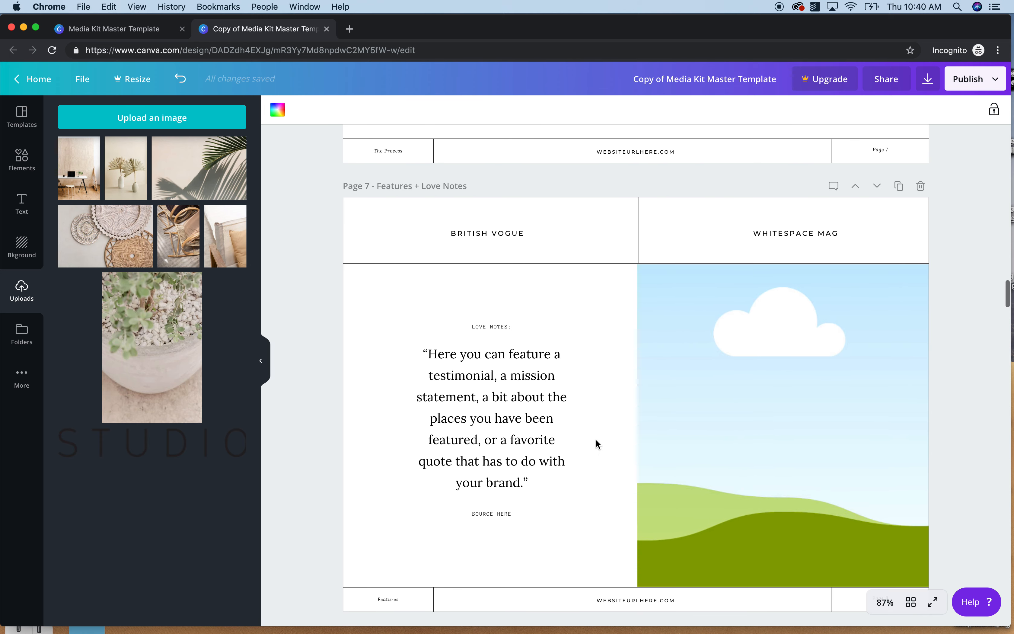
{"action": "scroll", "coordinate": [596, 440], "scroll_direction": "down", "scroll_amount": 2}
{"action": "scroll", "coordinate": [596, 439], "scroll_direction": "down", "scroll_amount": 1}
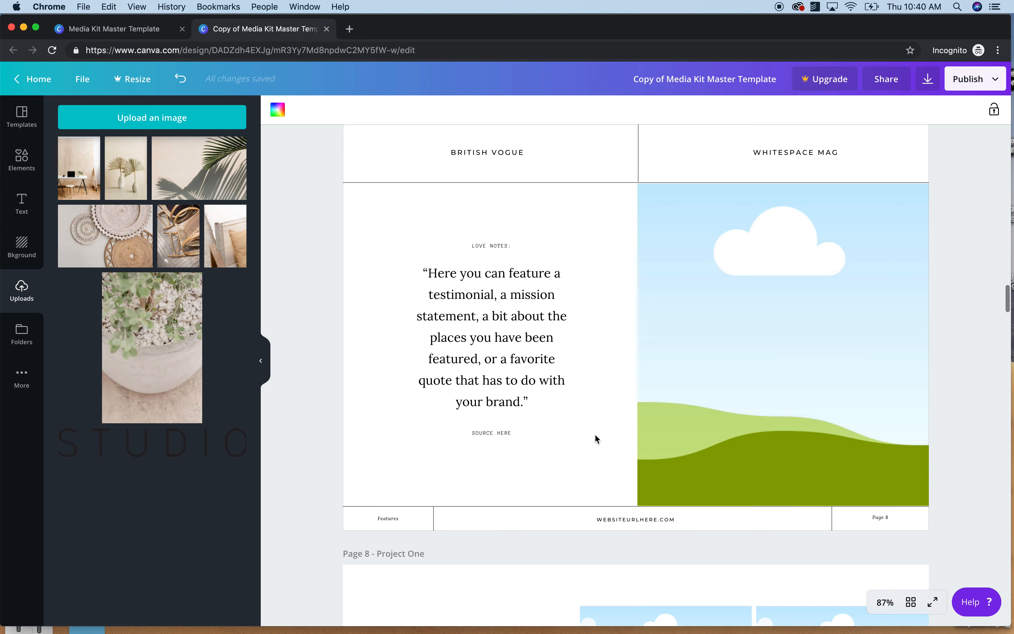
{"action": "scroll", "coordinate": [597, 439], "scroll_direction": "down", "scroll_amount": 9}
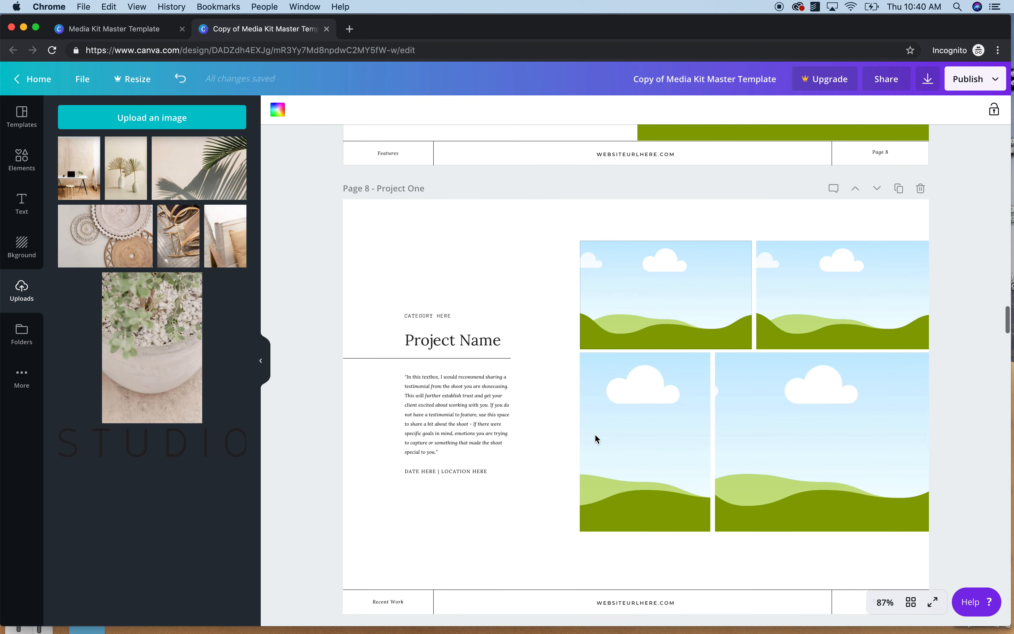
{"action": "scroll", "coordinate": [595, 436], "scroll_direction": "down", "scroll_amount": 2}
{"action": "scroll", "coordinate": [647, 446], "scroll_direction": "down", "scroll_amount": 1}
{"action": "scroll", "coordinate": [646, 446], "scroll_direction": "down", "scroll_amount": 4}
{"action": "scroll", "coordinate": [646, 446], "scroll_direction": "down", "scroll_amount": 1}
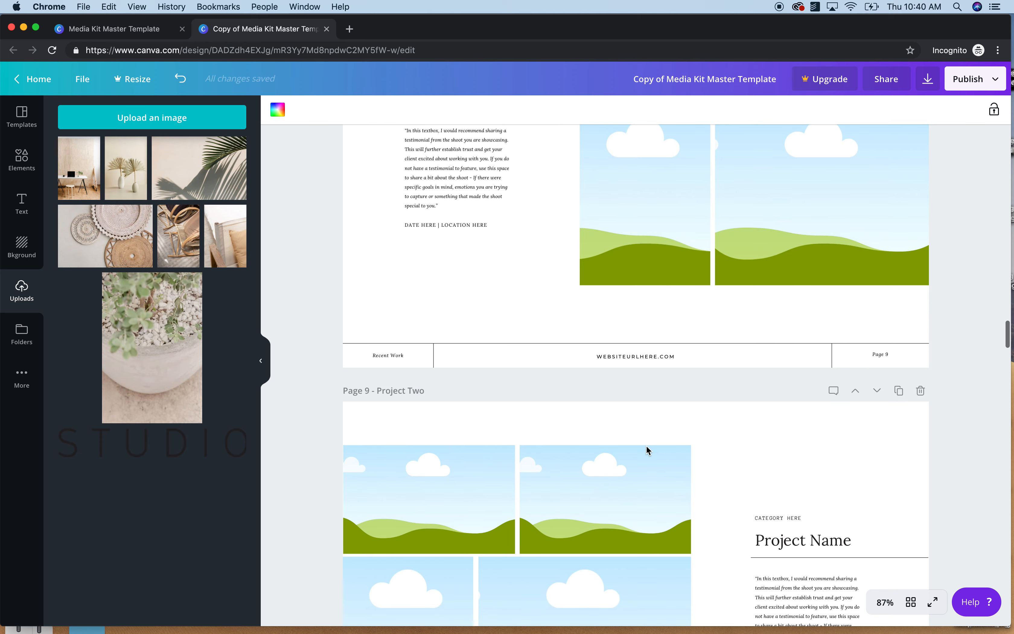
{"action": "scroll", "coordinate": [646, 446], "scroll_direction": "down", "scroll_amount": 2}
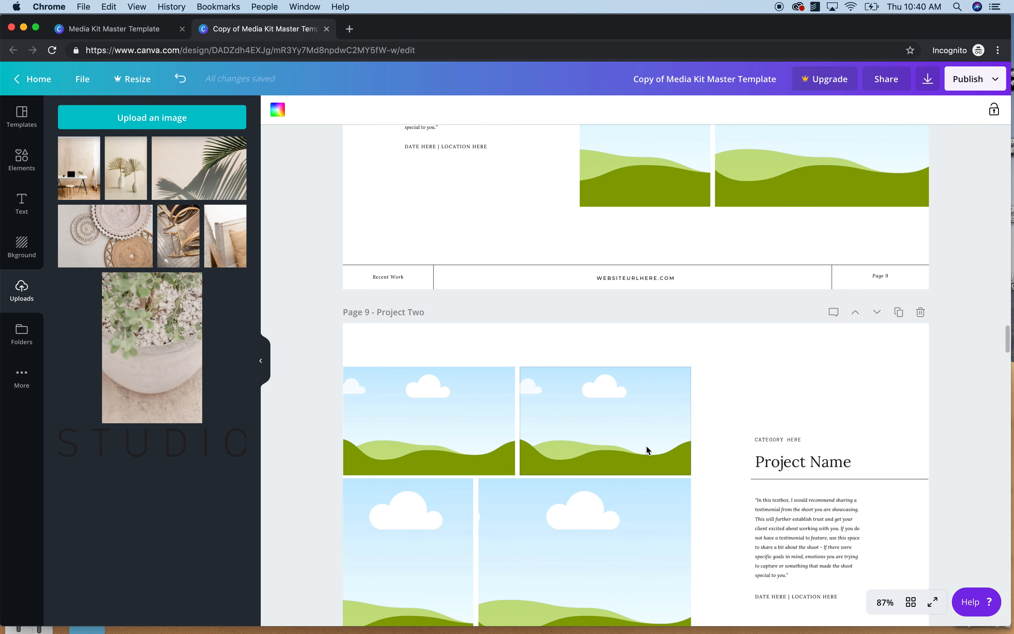
{"action": "scroll", "coordinate": [647, 446], "scroll_direction": "up", "scroll_amount": 6}
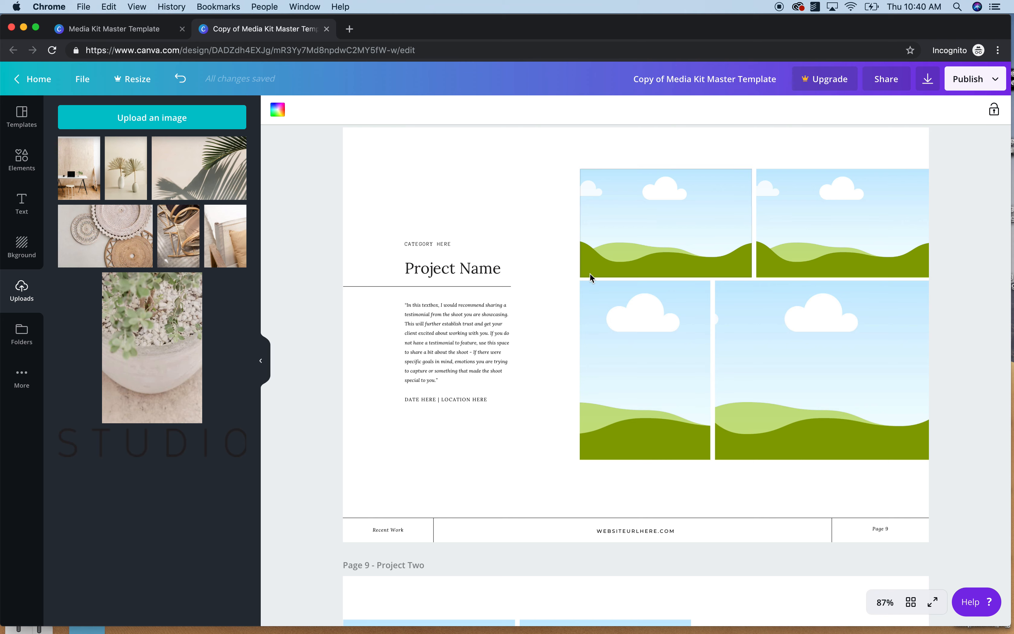
Replace "CATEGORY HERE" on the Project One page with "BRANDING DESIGN" and widen its text box to fit
{"action": "left_click", "coordinate": [452, 271]}
{"action": "left_click", "coordinate": [452, 270]}
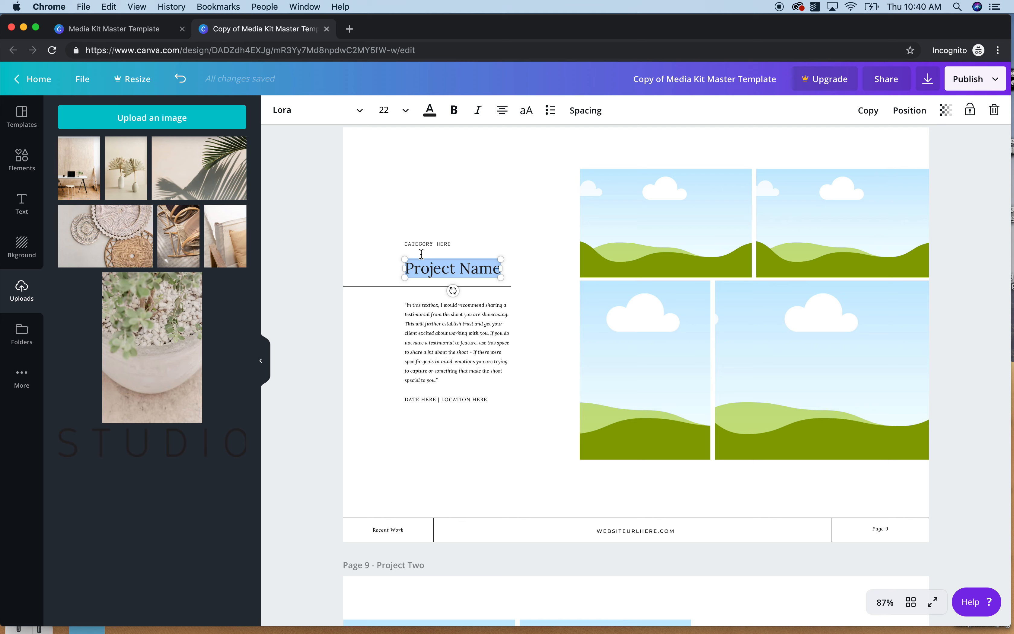
{"action": "left_click", "coordinate": [436, 250]}
{"action": "left_click", "coordinate": [435, 245]}
{"action": "left_click", "coordinate": [438, 245]}
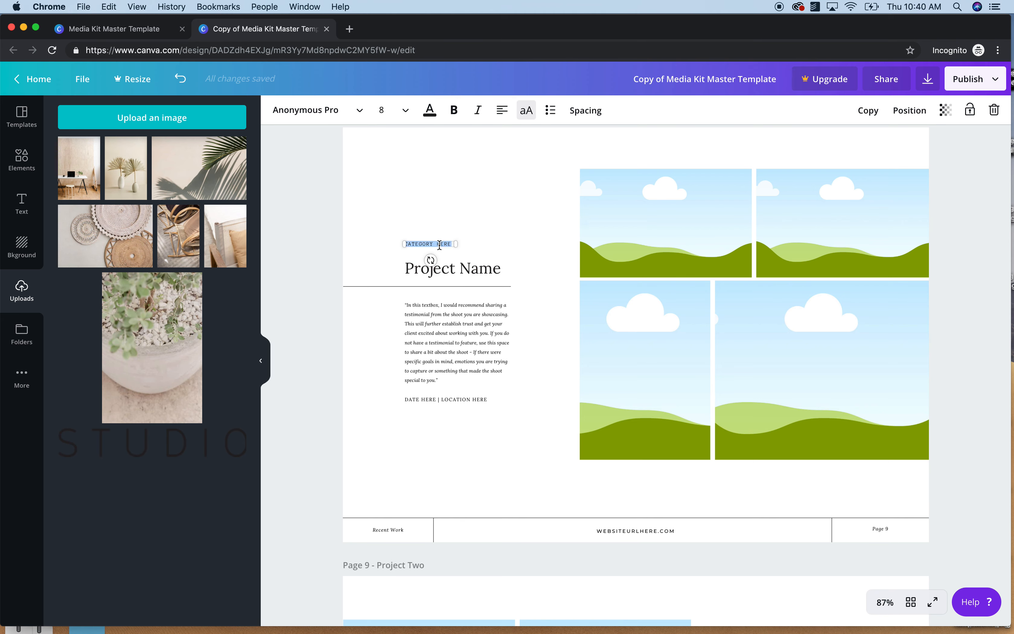
{"action": "type", "text": "BRANDING DESIGN"}
{"action": "left_click_drag", "start_coordinate": [458, 244], "coordinate": [472, 247]}
{"action": "left_click", "coordinate": [507, 251]}
Replace the "Project Name" heading on the Project One page with the two clients' first names joined by a plus sign
{"action": "left_click", "coordinate": [475, 262]}
{"action": "left_click", "coordinate": [476, 261]}
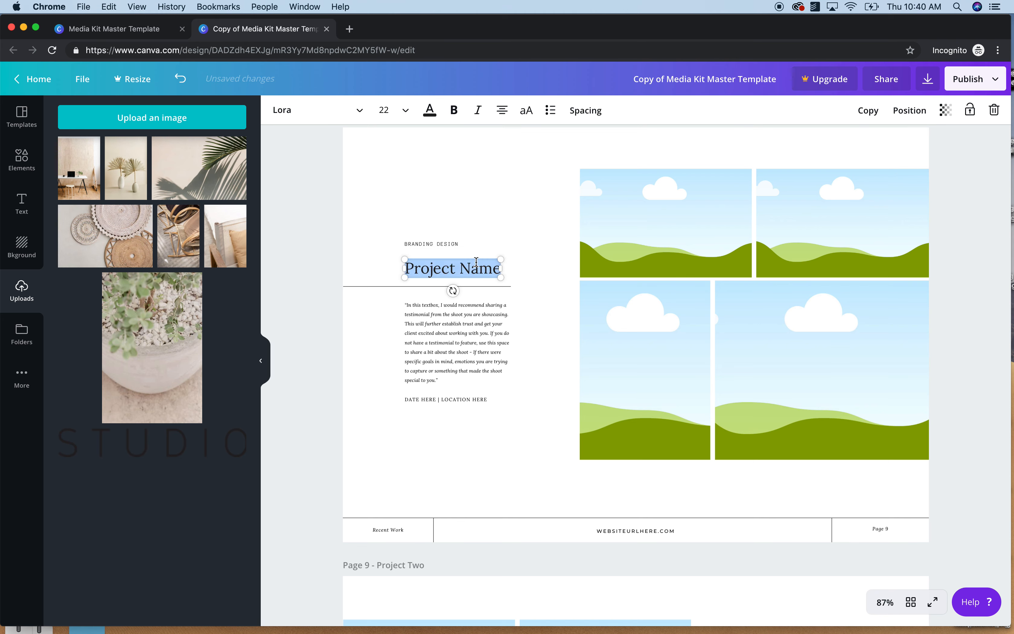
{"action": "type", "text": "COREY"}
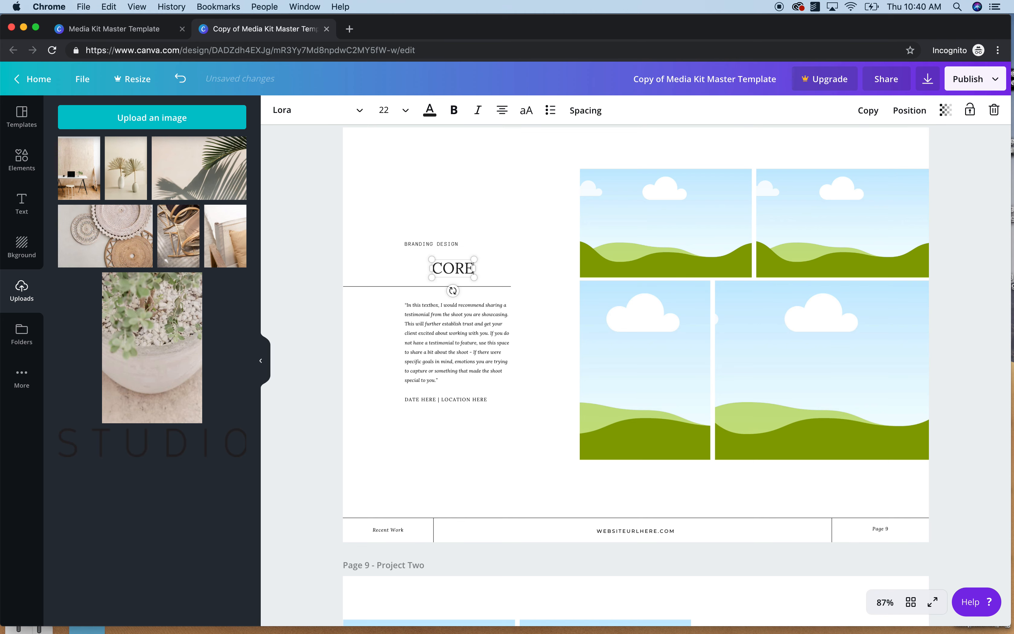
{"action": "key", "text": "BackSpace"}
{"action": "key", "text": "BackSpace"}
{"action": "key", "text": "BackSpace"}
{"action": "key", "text": "BackSpace"}
{"action": "type", "text": "o"}
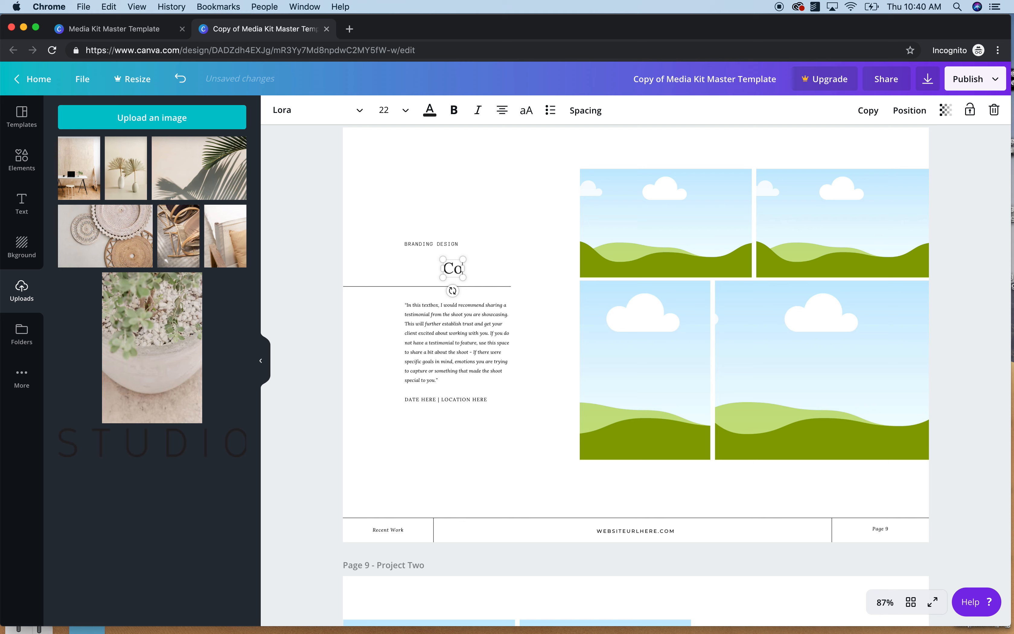
{"action": "type", "text": "rey + Topanga"}
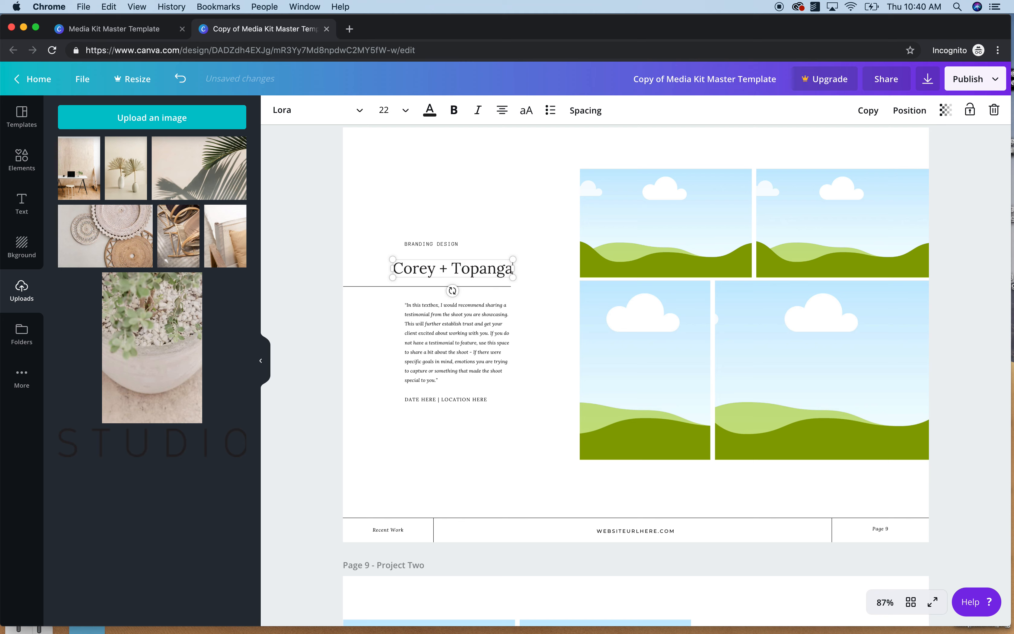
{"action": "left_click", "coordinate": [534, 331]}
Move the testimonial paragraph, the date and location line, and the category label left to line up with the Project One heading
{"action": "left_click", "coordinate": [482, 267]}
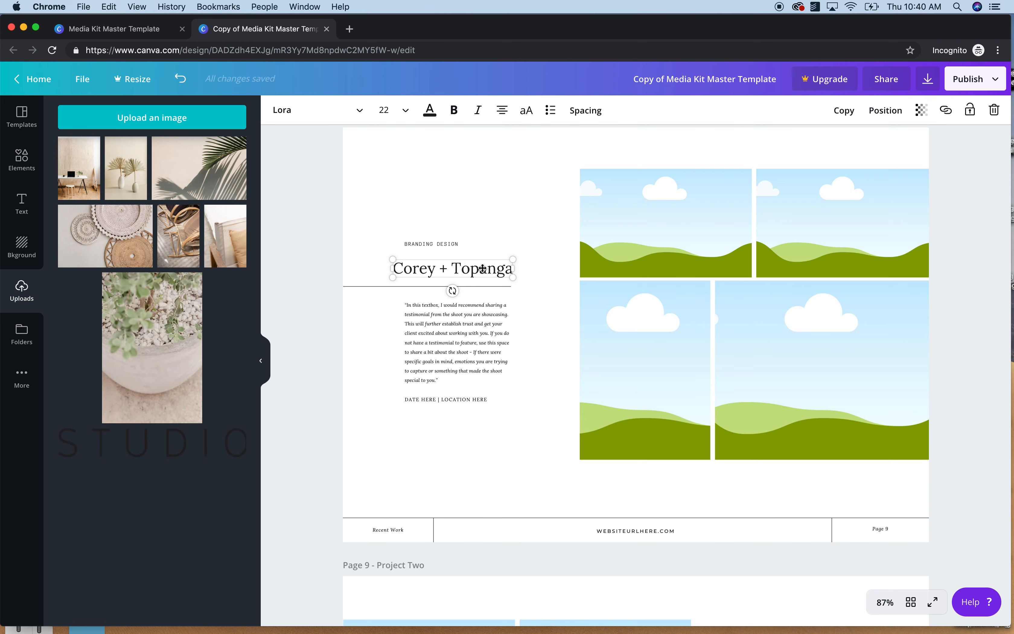
{"action": "left_click_drag", "start_coordinate": [466, 335], "coordinate": [454, 335]}
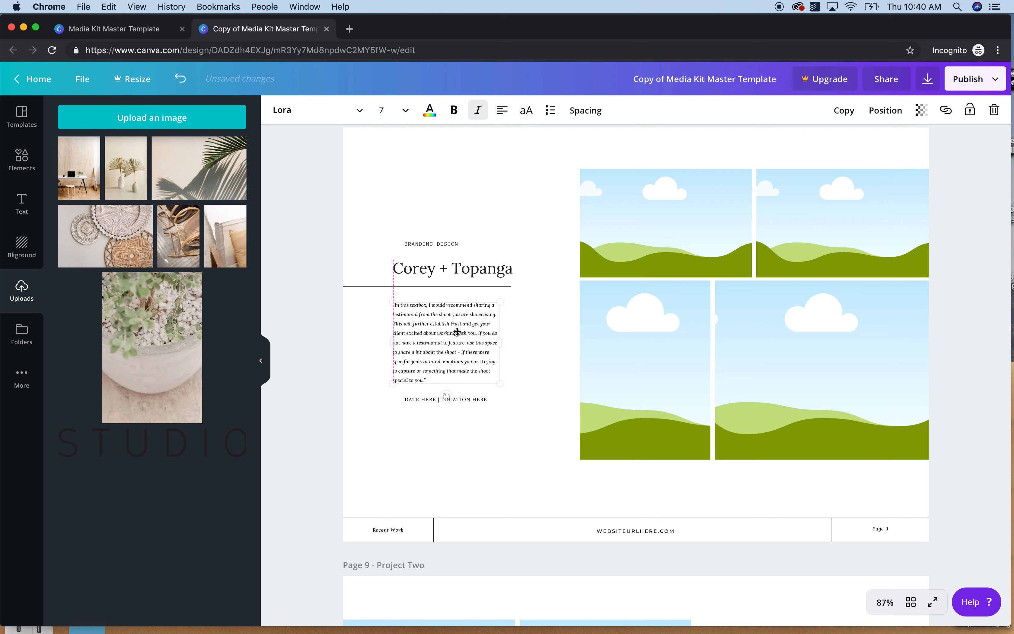
{"action": "left_click_drag", "start_coordinate": [464, 405], "coordinate": [452, 404]}
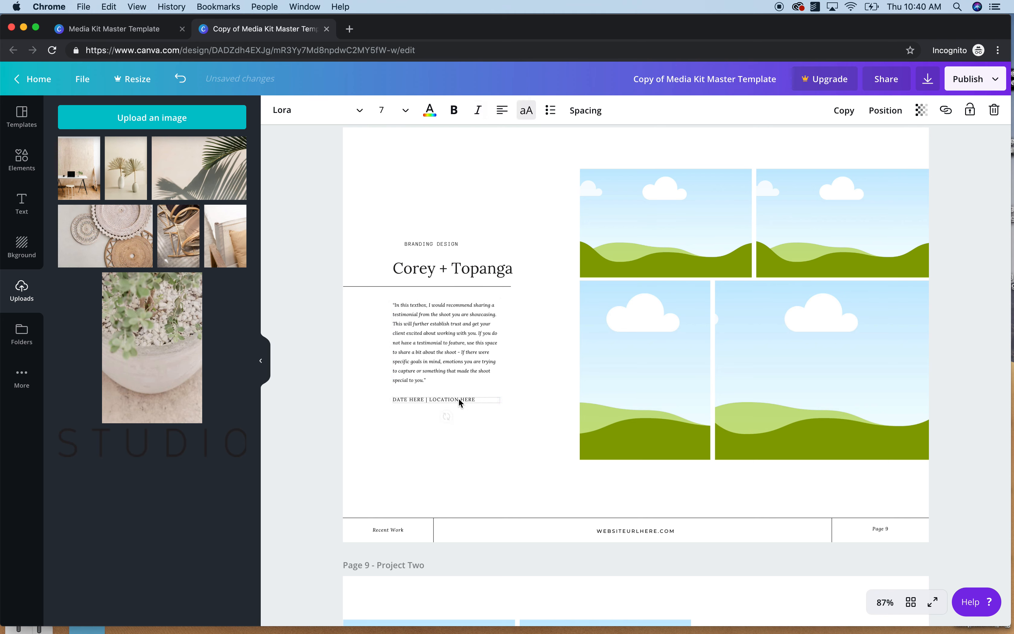
{"action": "left_click", "coordinate": [440, 245]}
{"action": "left_click_drag", "start_coordinate": [440, 245], "coordinate": [430, 245]}
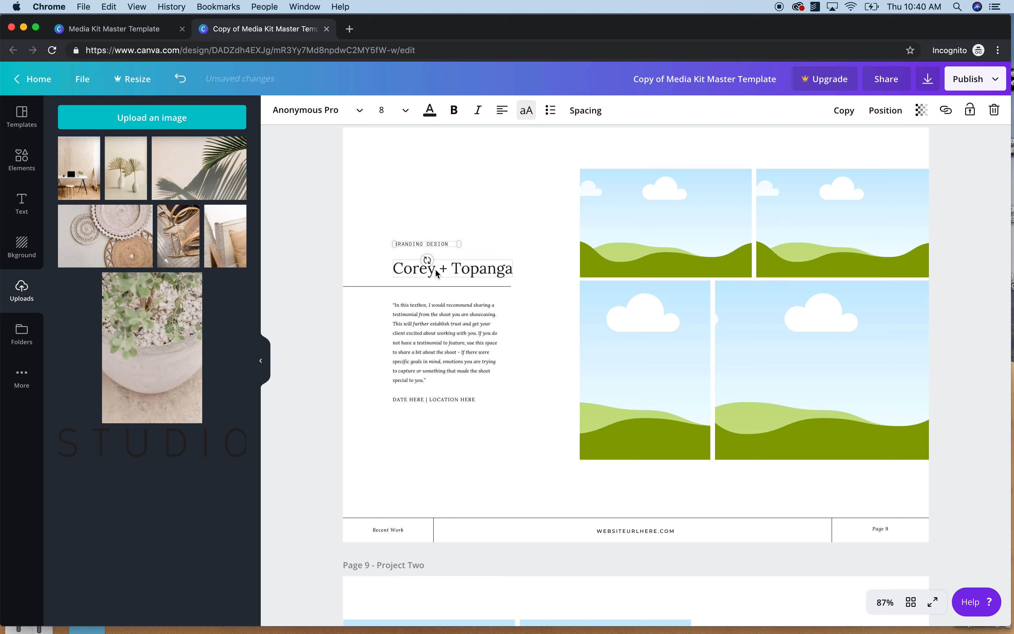
{"action": "left_click", "coordinate": [463, 203]}
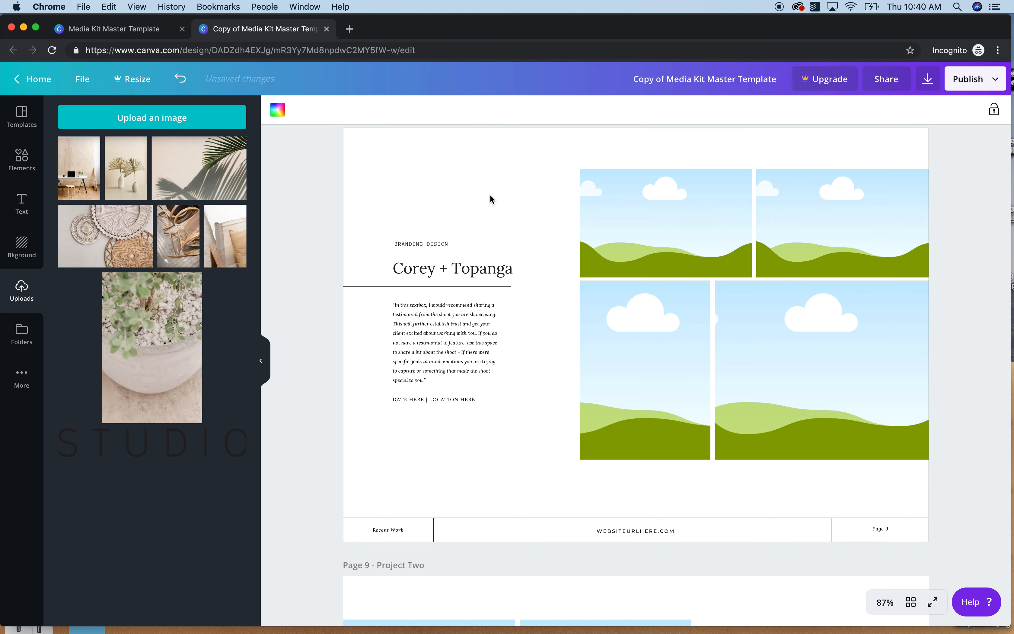
Review the testimonial placeholder on the Project One page and compare the layouts of the Project One, Two and Three pages
{"action": "left_click", "coordinate": [453, 362]}
{"action": "left_click", "coordinate": [452, 361]}
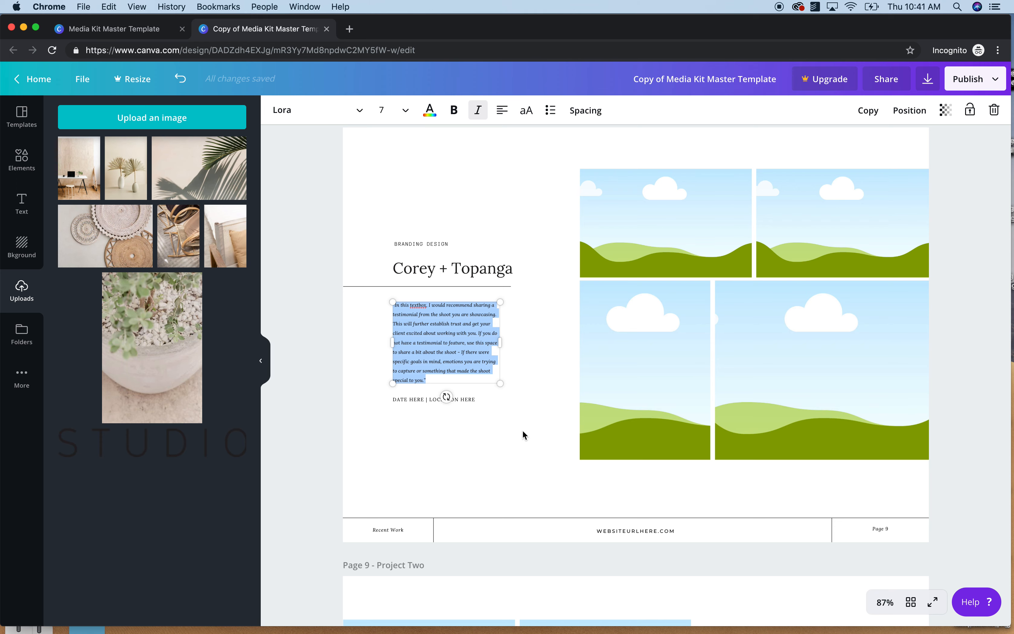
{"action": "left_click", "coordinate": [516, 449]}
{"action": "scroll", "coordinate": [516, 450], "scroll_direction": "down", "scroll_amount": 3}
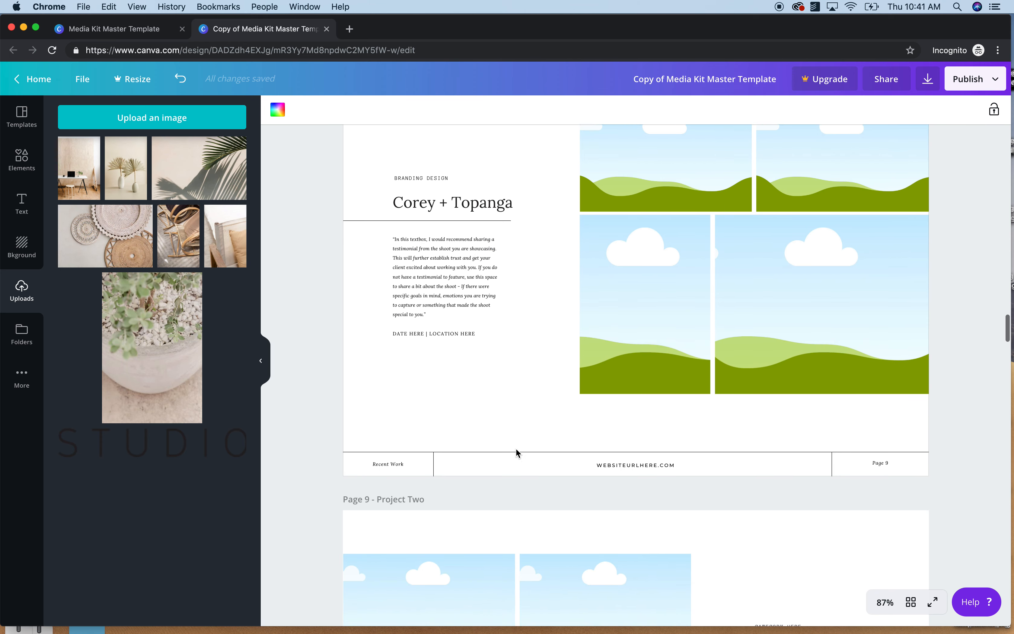
{"action": "scroll", "coordinate": [518, 453], "scroll_direction": "down", "scroll_amount": 8}
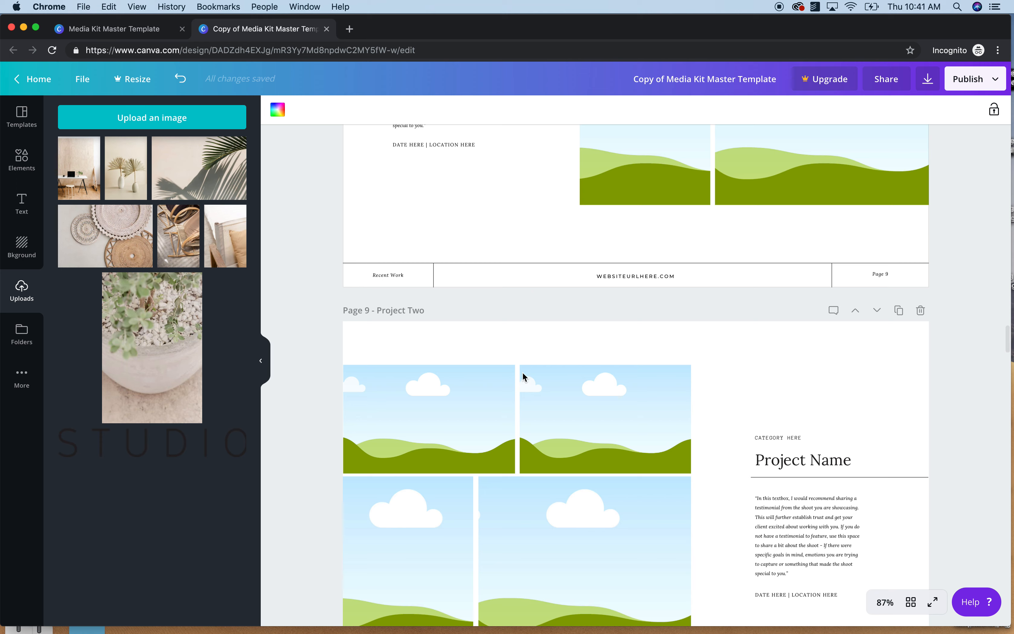
{"action": "scroll", "coordinate": [525, 394], "scroll_direction": "down", "scroll_amount": 15}
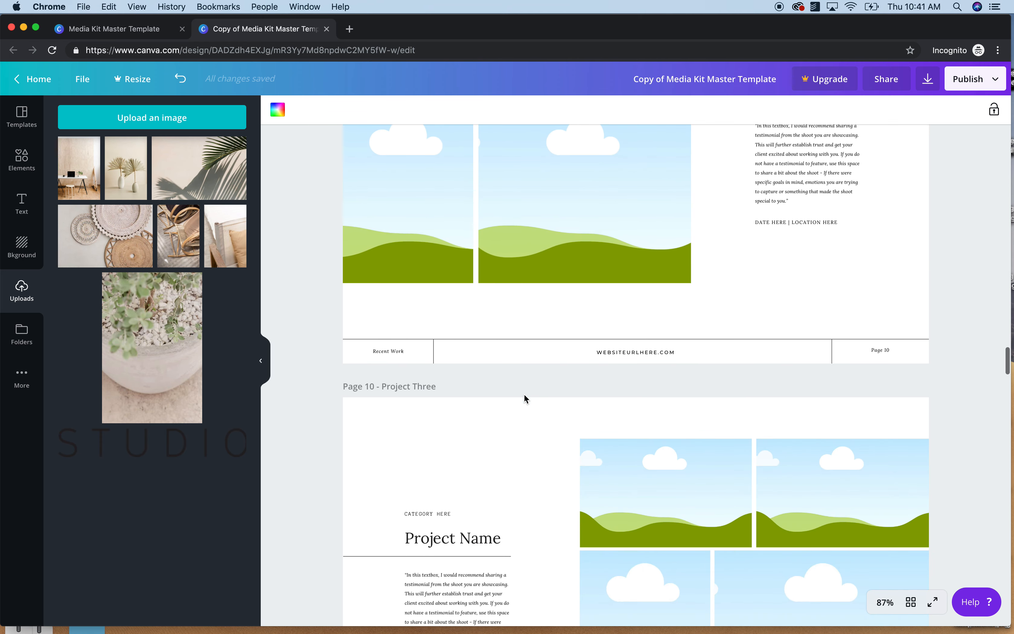
{"action": "scroll", "coordinate": [524, 394], "scroll_direction": "up", "scroll_amount": 3}
{"action": "scroll", "coordinate": [524, 394], "scroll_direction": "up", "scroll_amount": 1}
{"action": "scroll", "coordinate": [525, 397], "scroll_direction": "up", "scroll_amount": 5}
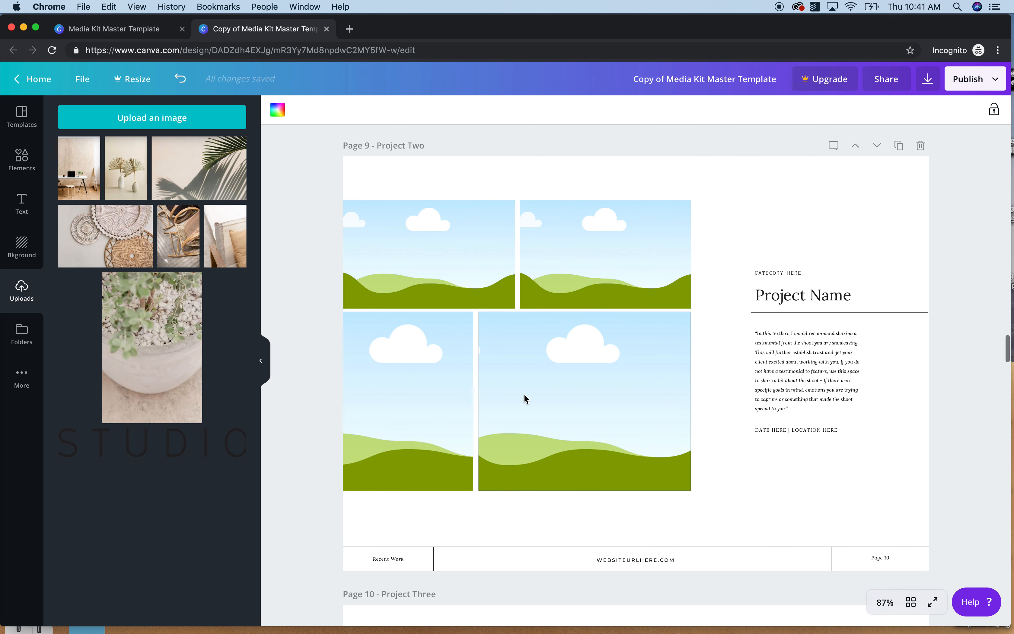
{"action": "scroll", "coordinate": [524, 394], "scroll_direction": "up", "scroll_amount": 15}
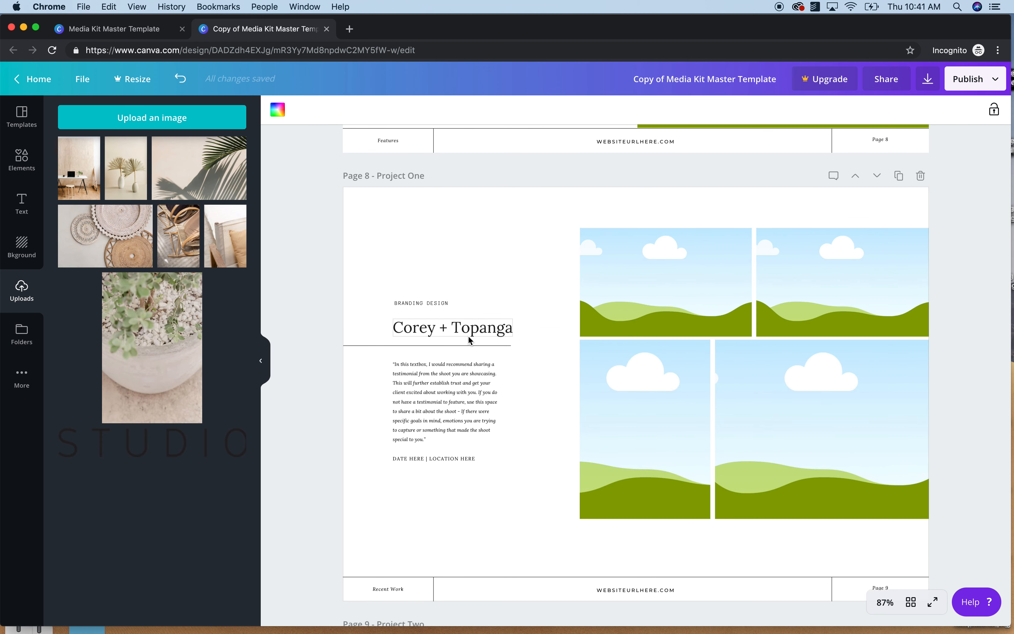
Replace the client-names heading on the Project One page with "Recent Work" and align it with the left edge of the testimonial
{"action": "left_click", "coordinate": [469, 340]}
{"action": "left_click", "coordinate": [470, 340]}
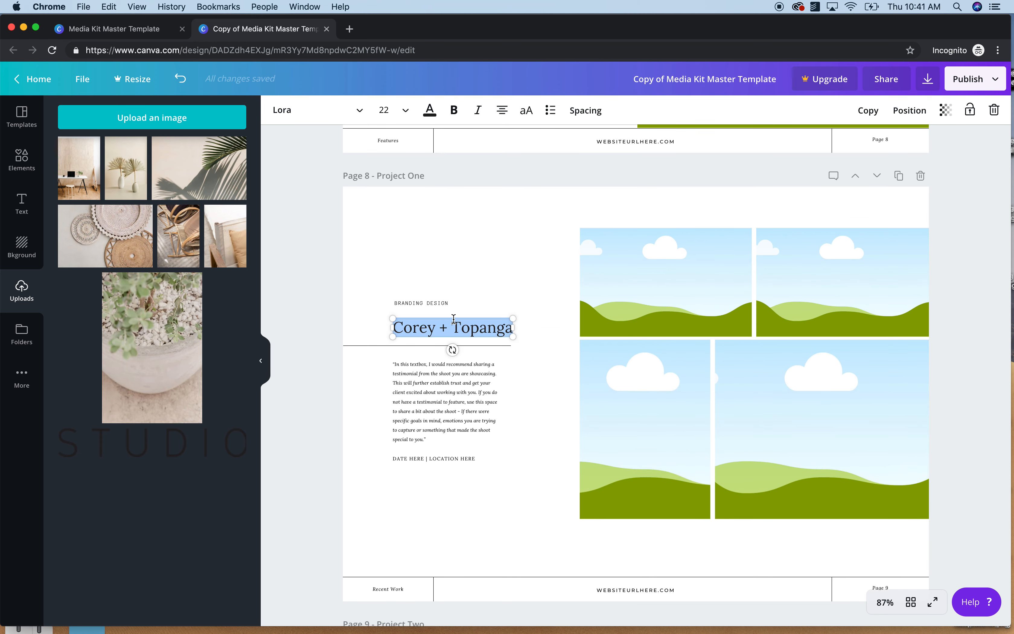
{"action": "type", "text": "Recn"}
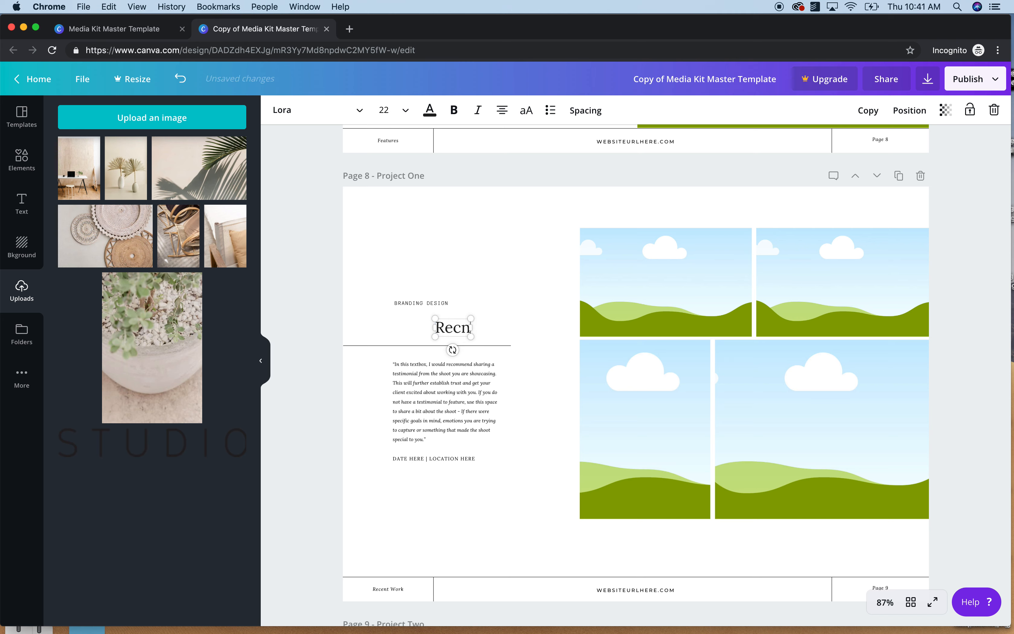
{"action": "key", "text": "BackSpace"}
{"action": "type", "text": "ent Work"}
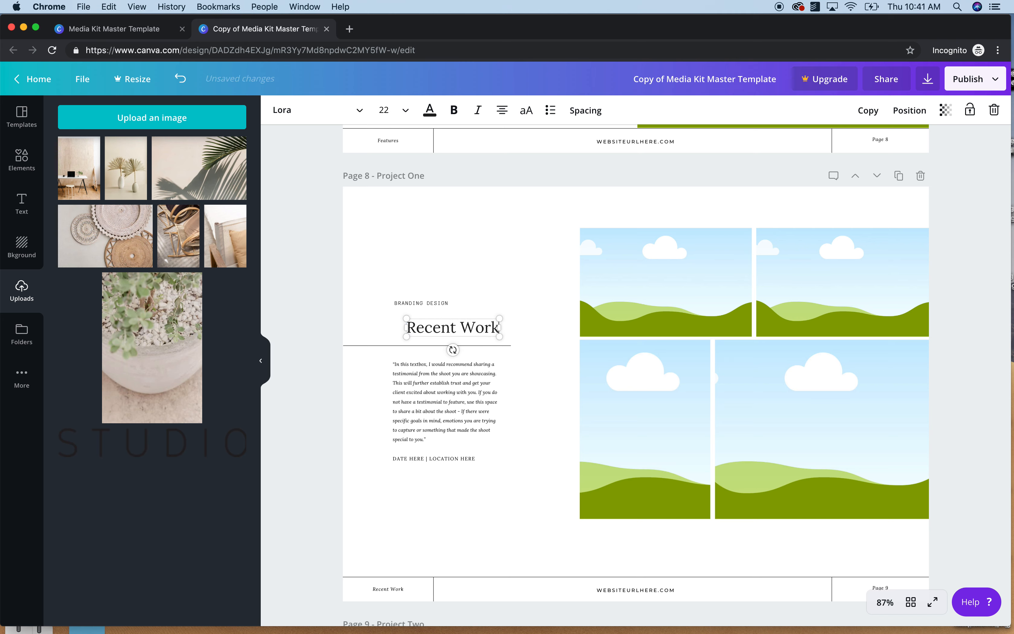
{"action": "left_click", "coordinate": [489, 299]}
{"action": "left_click_drag", "start_coordinate": [482, 327], "coordinate": [466, 322]}
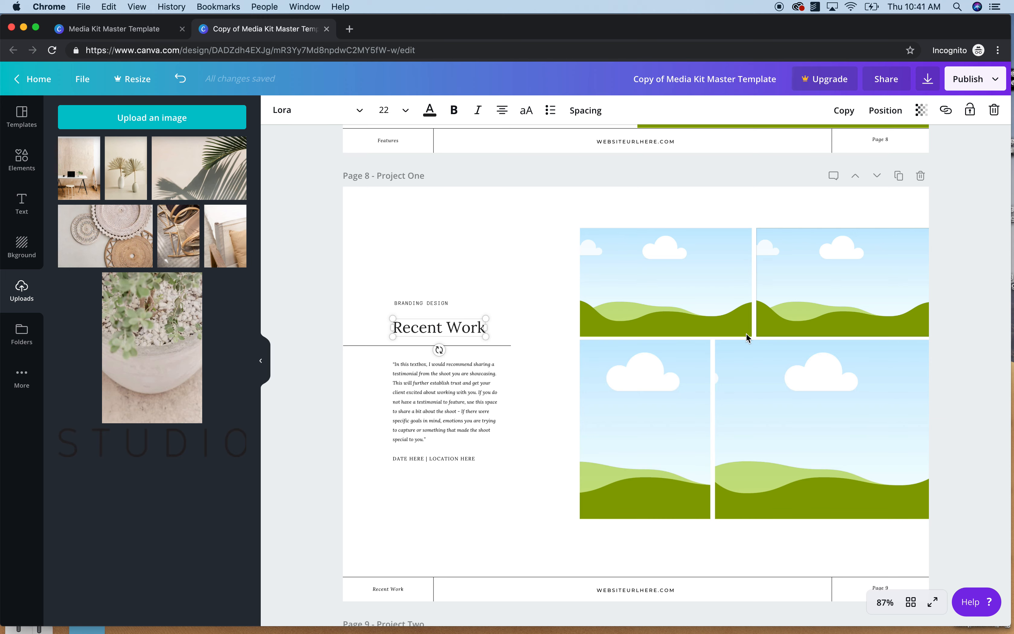
{"action": "left_click", "coordinate": [492, 496]}
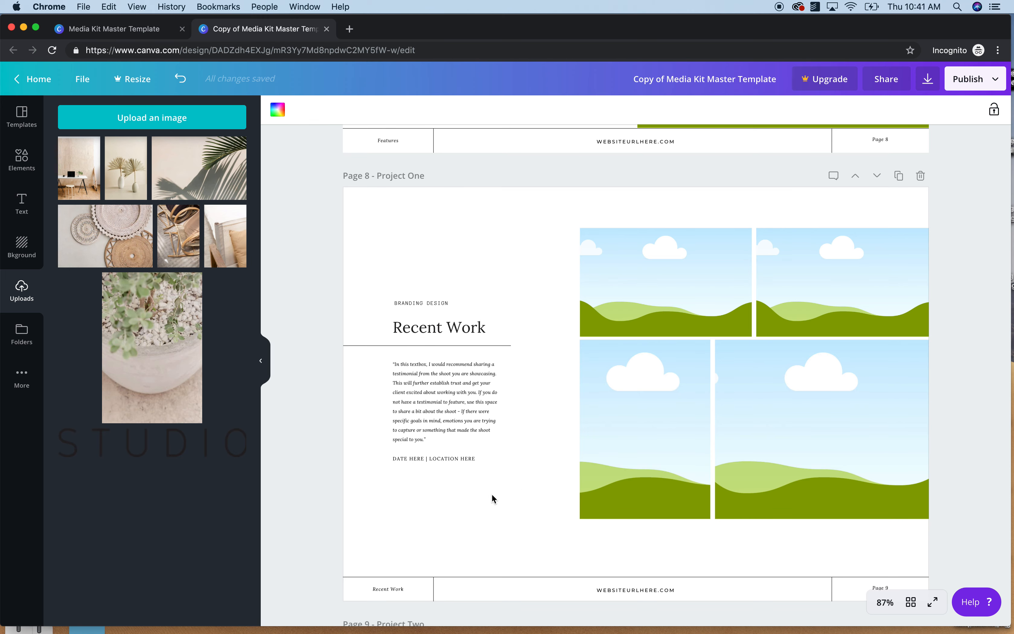
Delete the Project Two and Project Three pages so the Investment page follows Project One
{"action": "scroll", "coordinate": [492, 494], "scroll_direction": "down", "scroll_amount": 8}
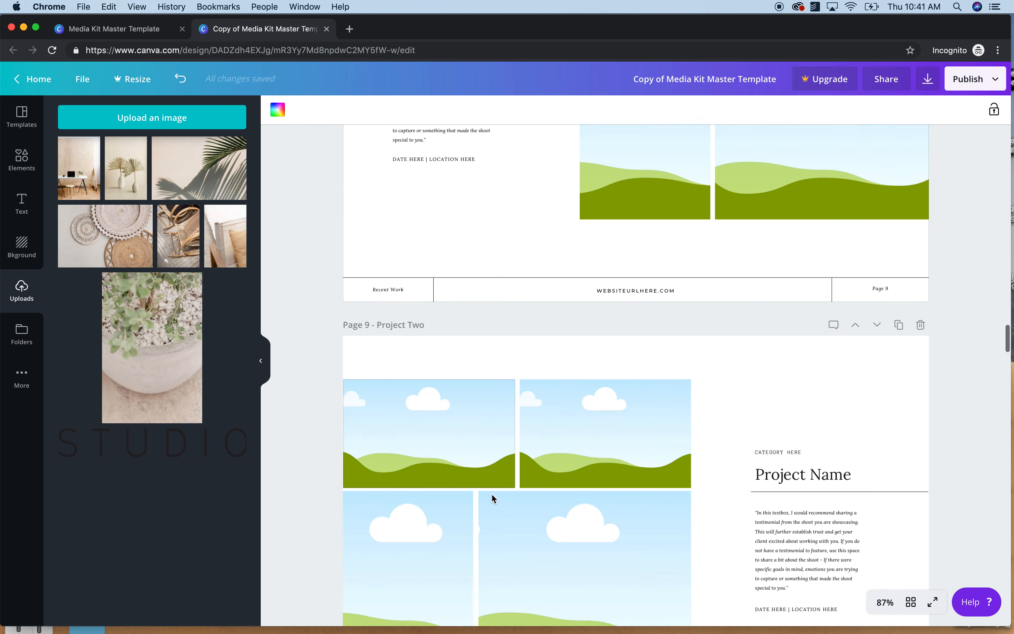
{"action": "scroll", "coordinate": [492, 494], "scroll_direction": "down", "scroll_amount": 7}
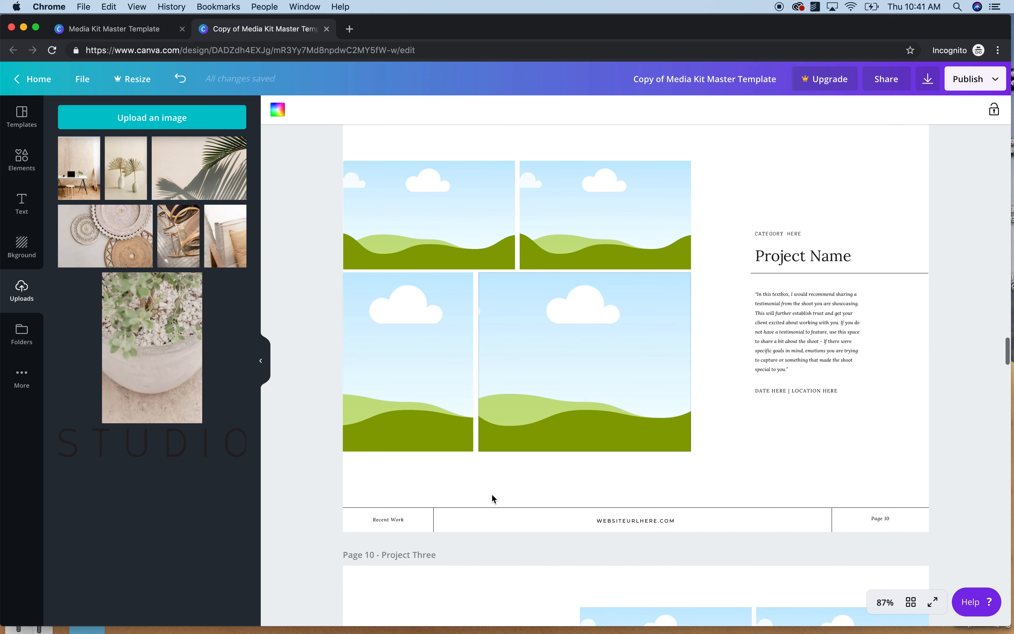
{"action": "scroll", "coordinate": [492, 493], "scroll_direction": "up", "scroll_amount": 3}
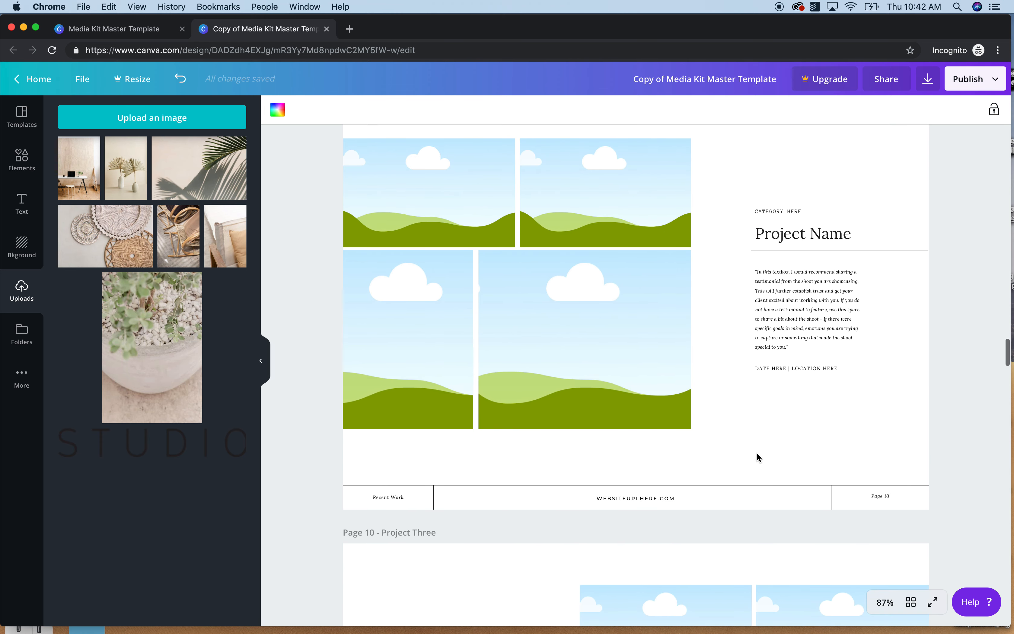
{"action": "scroll", "coordinate": [675, 464], "scroll_direction": "up", "scroll_amount": 2}
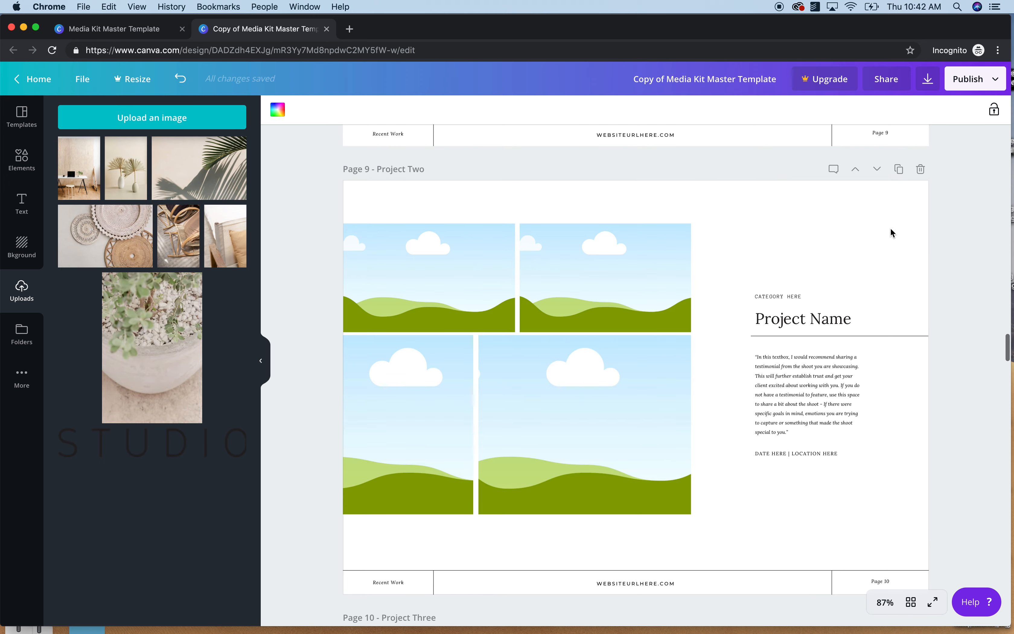
{"action": "left_click", "coordinate": [921, 169]}
{"action": "left_click", "coordinate": [920, 169]}
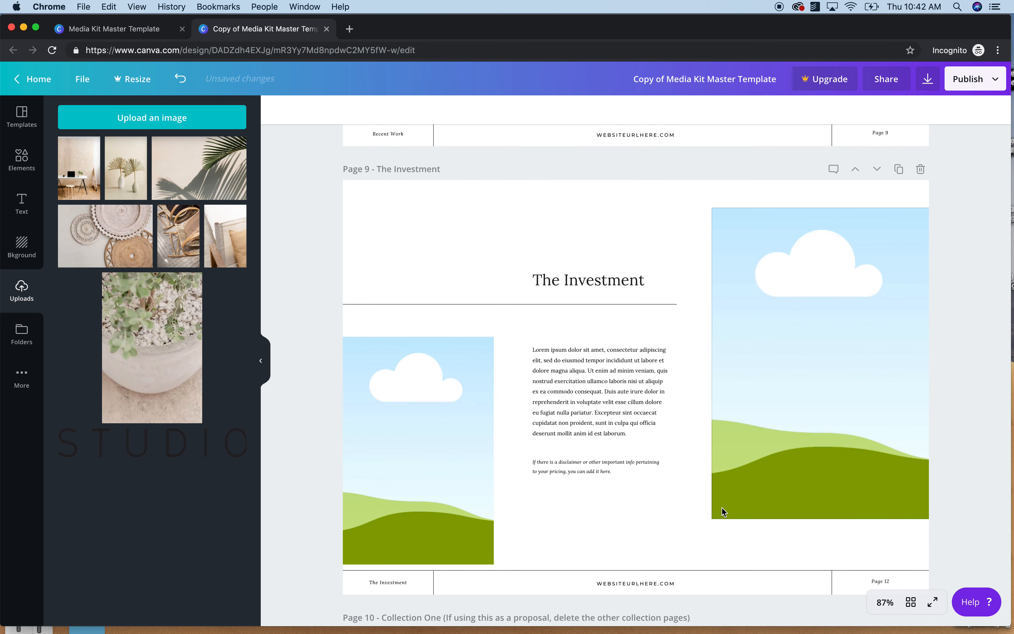
Review the placeholder paragraph on the Investment page and the layouts of the Collection One and Collection Two pages
{"action": "left_click", "coordinate": [618, 395]}
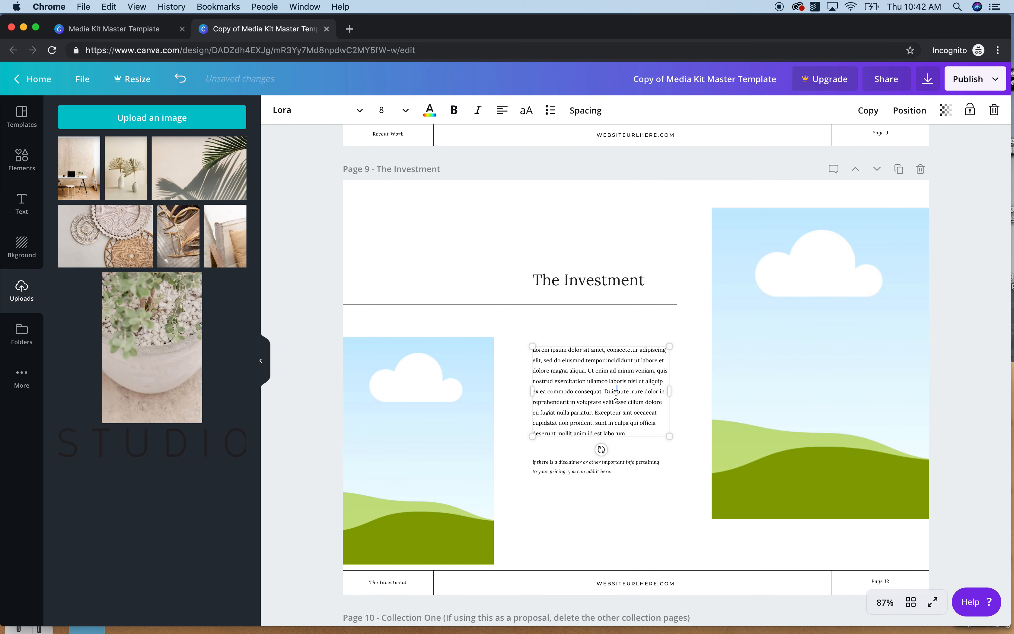
{"action": "left_click", "coordinate": [616, 396]}
{"action": "left_click", "coordinate": [635, 325]}
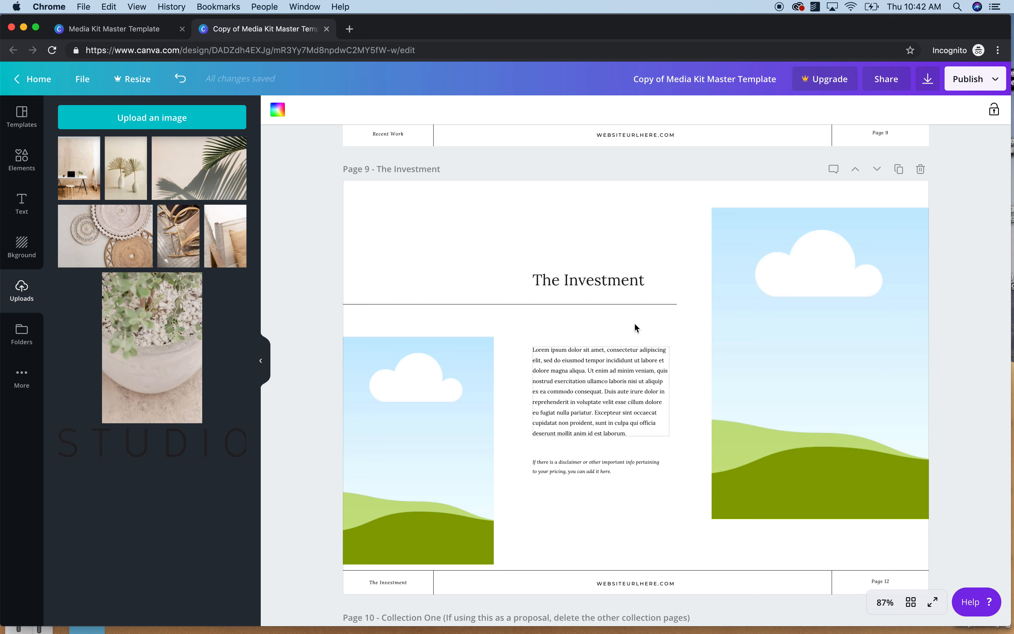
{"action": "scroll", "coordinate": [635, 323], "scroll_direction": "down", "scroll_amount": 10}
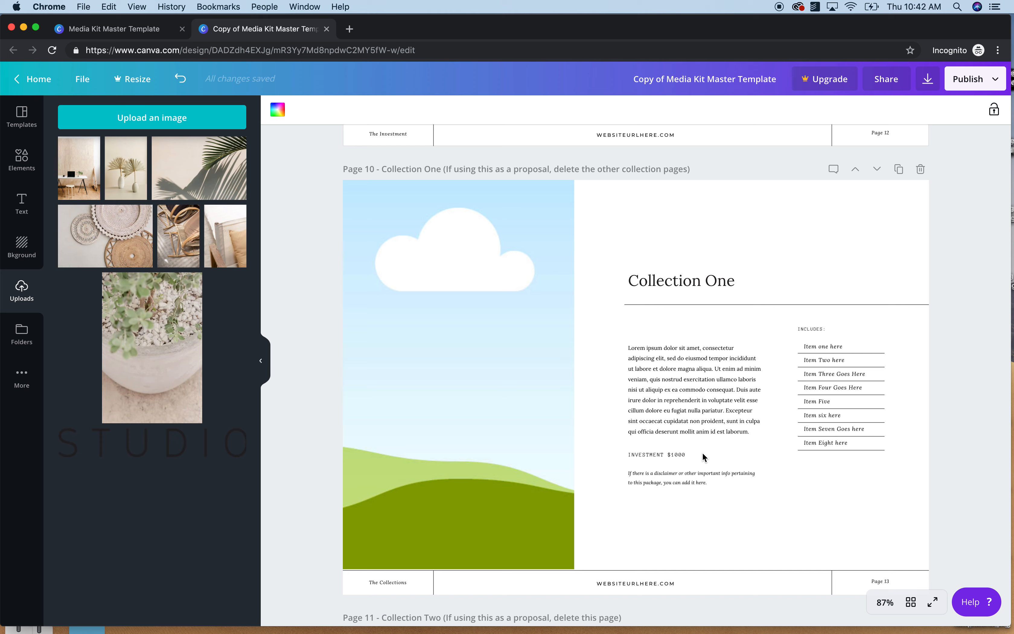
{"action": "scroll", "coordinate": [703, 456], "scroll_direction": "down", "scroll_amount": 10}
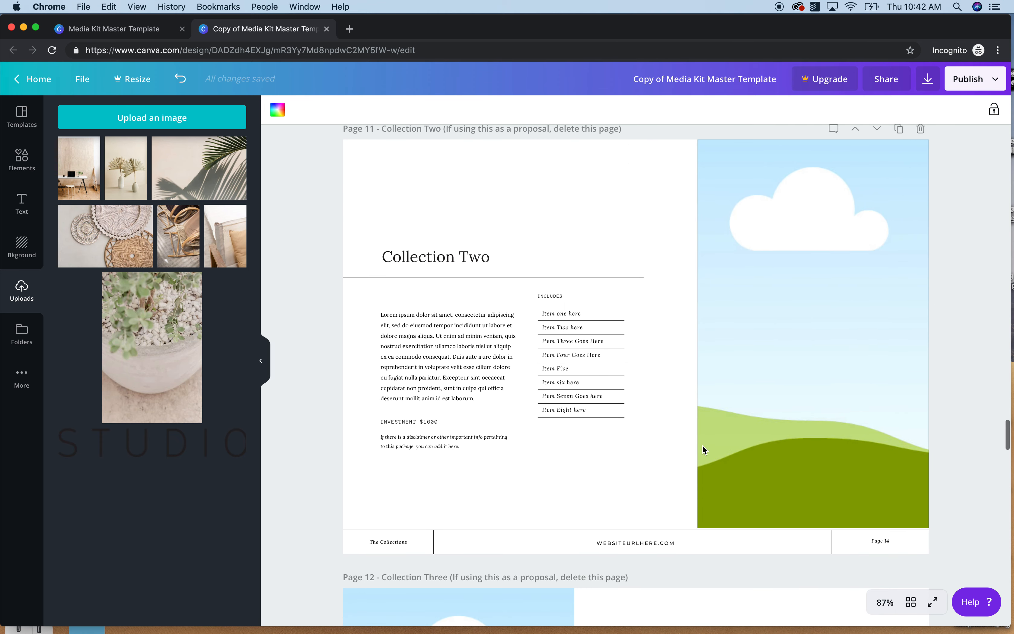
{"action": "scroll", "coordinate": [702, 445], "scroll_direction": "up", "scroll_amount": 2}
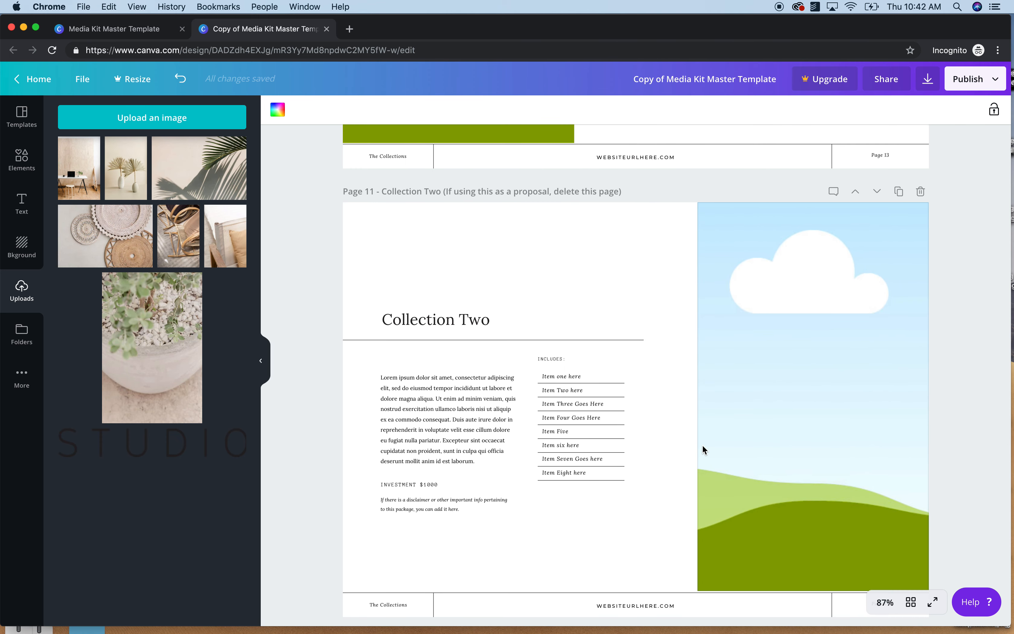
{"action": "scroll", "coordinate": [636, 550], "scroll_direction": "up", "scroll_amount": 8}
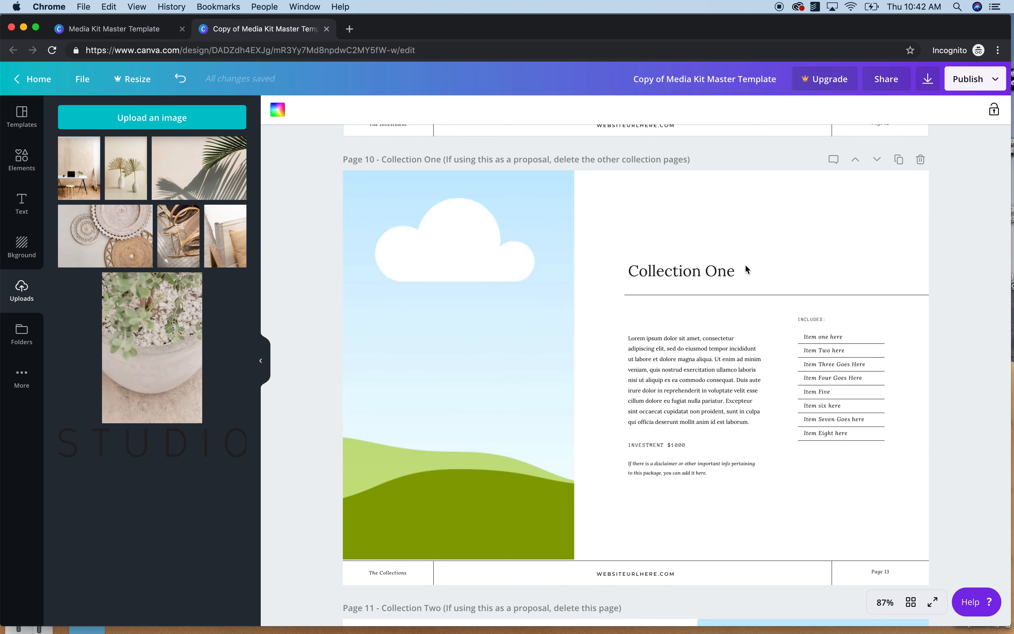
Duplicate the Collection One page and move the copy below the Collection Two page
{"action": "left_click", "coordinate": [899, 161]}
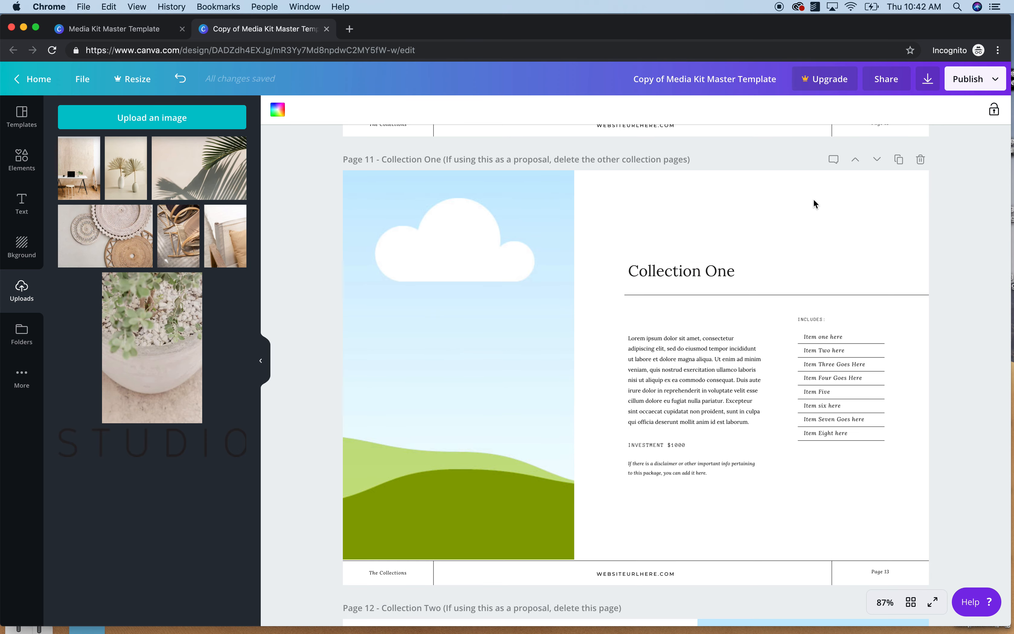
{"action": "scroll", "coordinate": [814, 200], "scroll_direction": "up", "scroll_amount": 5}
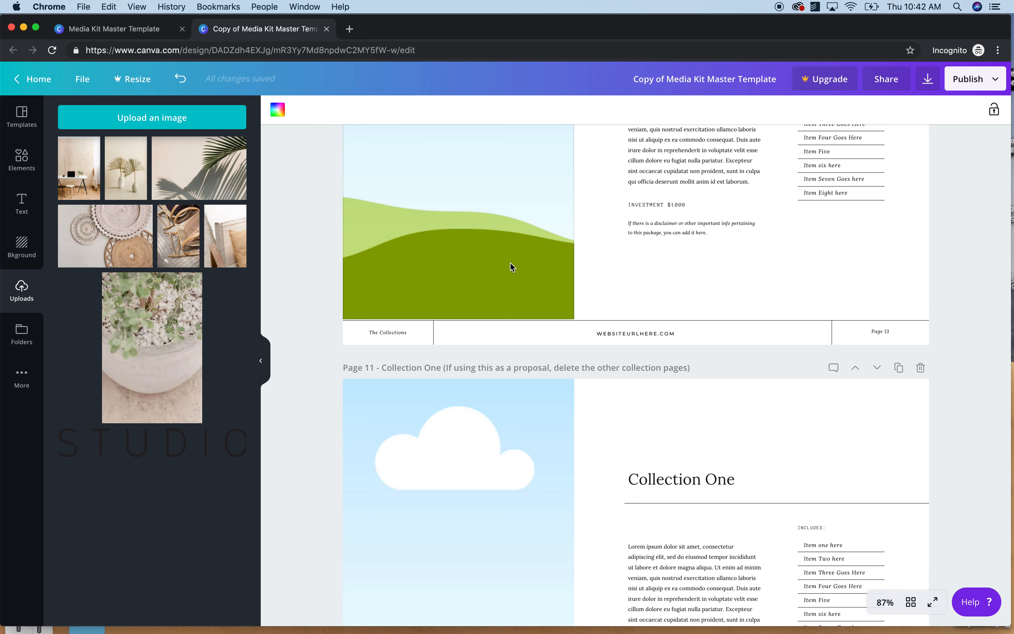
{"action": "scroll", "coordinate": [510, 262], "scroll_direction": "down", "scroll_amount": 10}
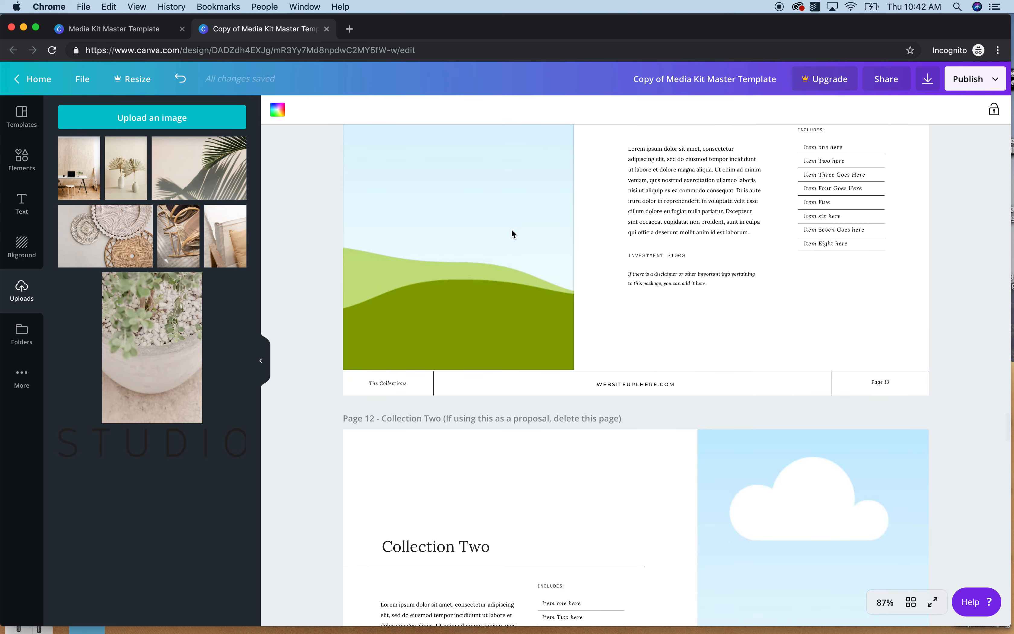
{"action": "scroll", "coordinate": [760, 260], "scroll_direction": "up", "scroll_amount": 5}
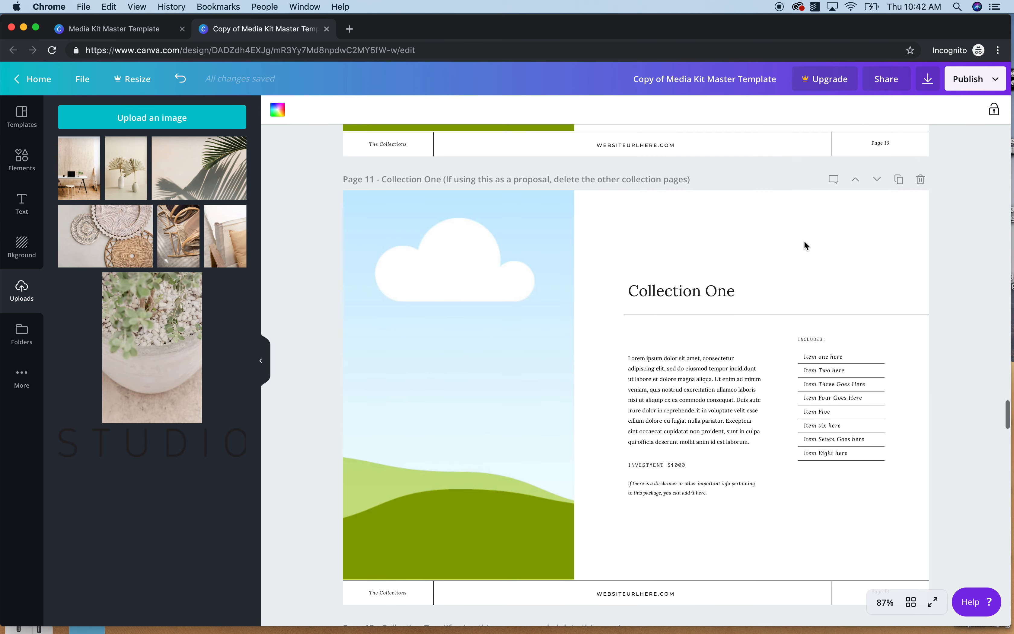
{"action": "left_click", "coordinate": [880, 179]}
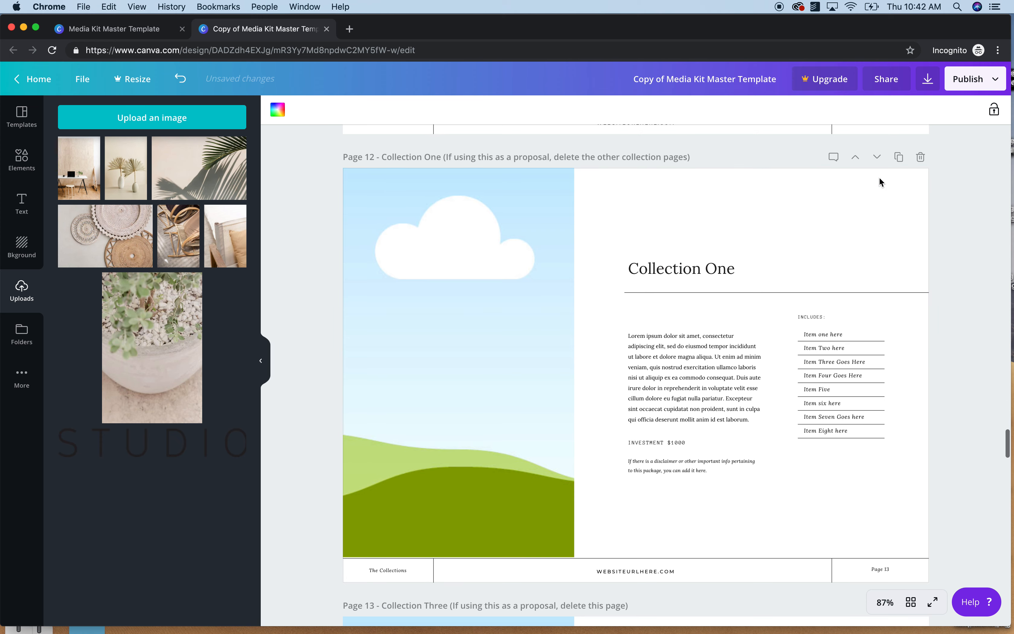
{"action": "scroll", "coordinate": [855, 189], "scroll_direction": "up", "scroll_amount": 9}
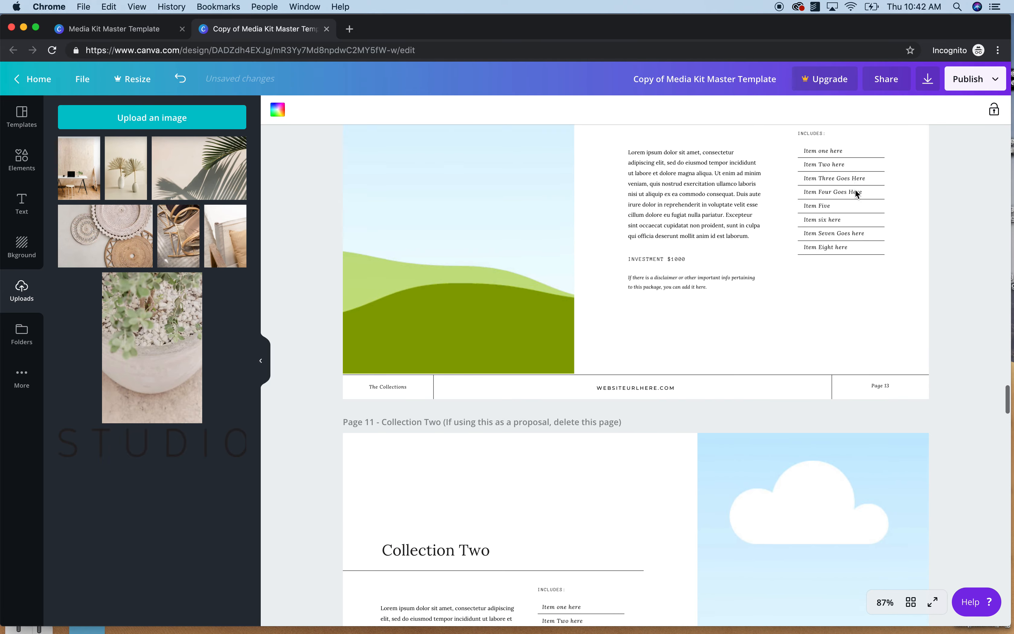
{"action": "scroll", "coordinate": [501, 255], "scroll_direction": "down", "scroll_amount": 10}
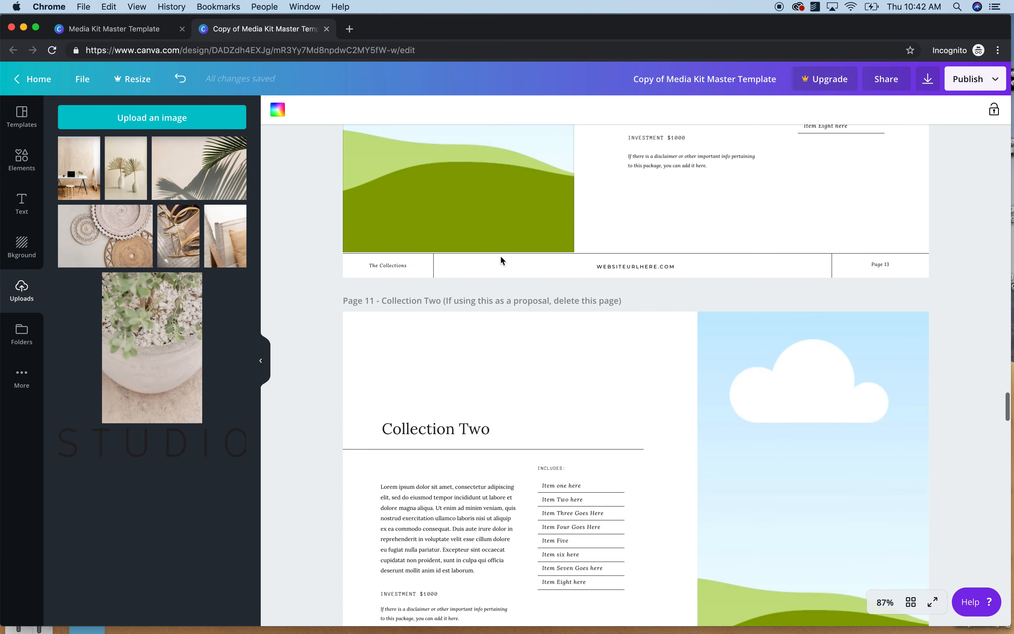
{"action": "scroll", "coordinate": [470, 339], "scroll_direction": "down", "scroll_amount": 8}
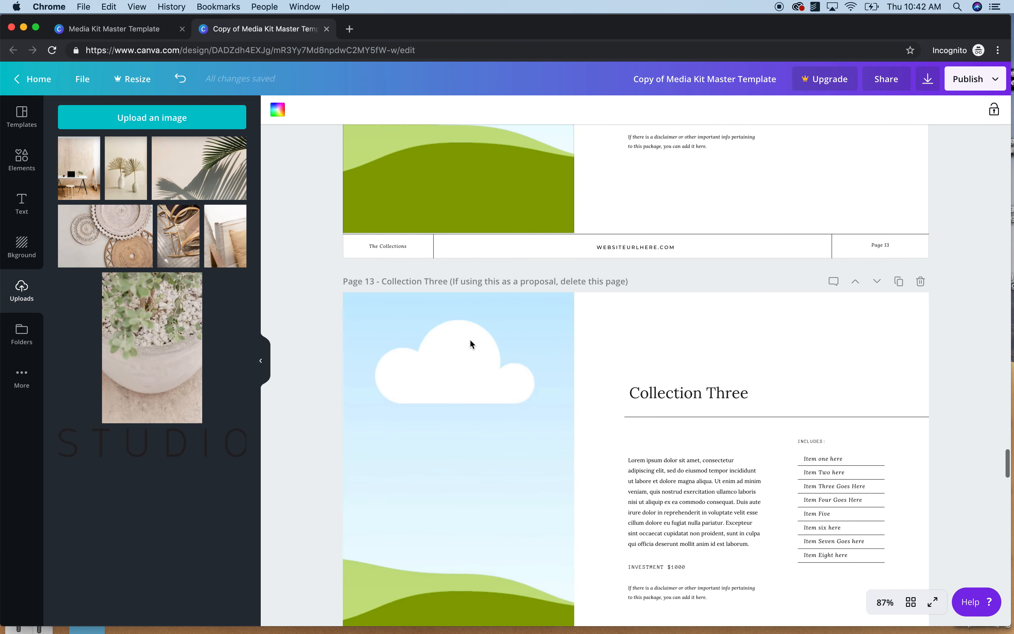
Move the Collection Two page down one place, below the copied Collection One page
{"action": "scroll", "coordinate": [470, 339], "scroll_direction": "up", "scroll_amount": 5}
{"action": "scroll", "coordinate": [469, 340], "scroll_direction": "up", "scroll_amount": 8}
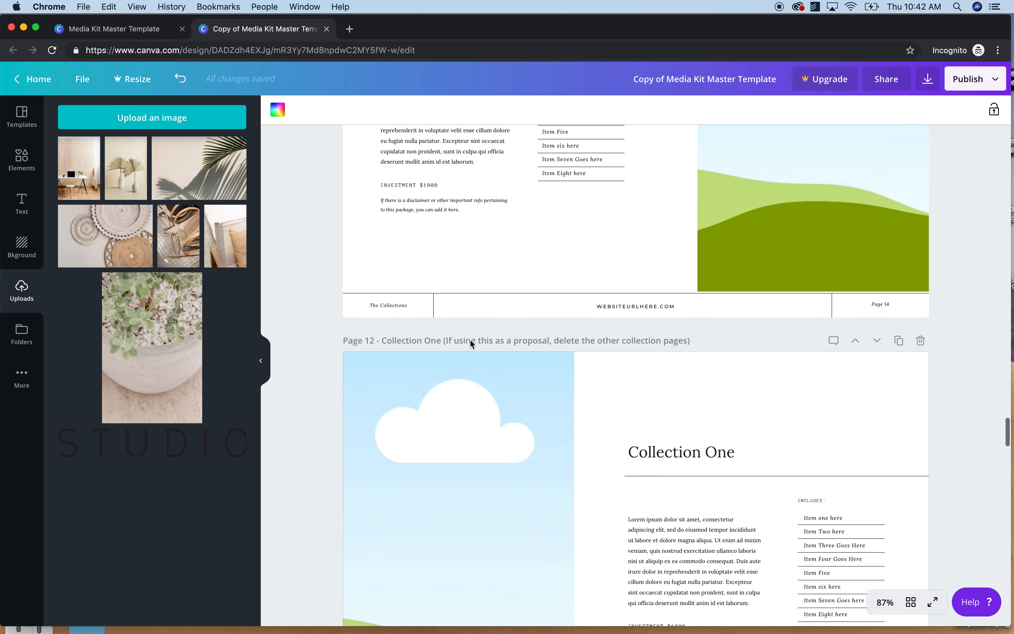
{"action": "scroll", "coordinate": [653, 190], "scroll_direction": "up", "scroll_amount": 3}
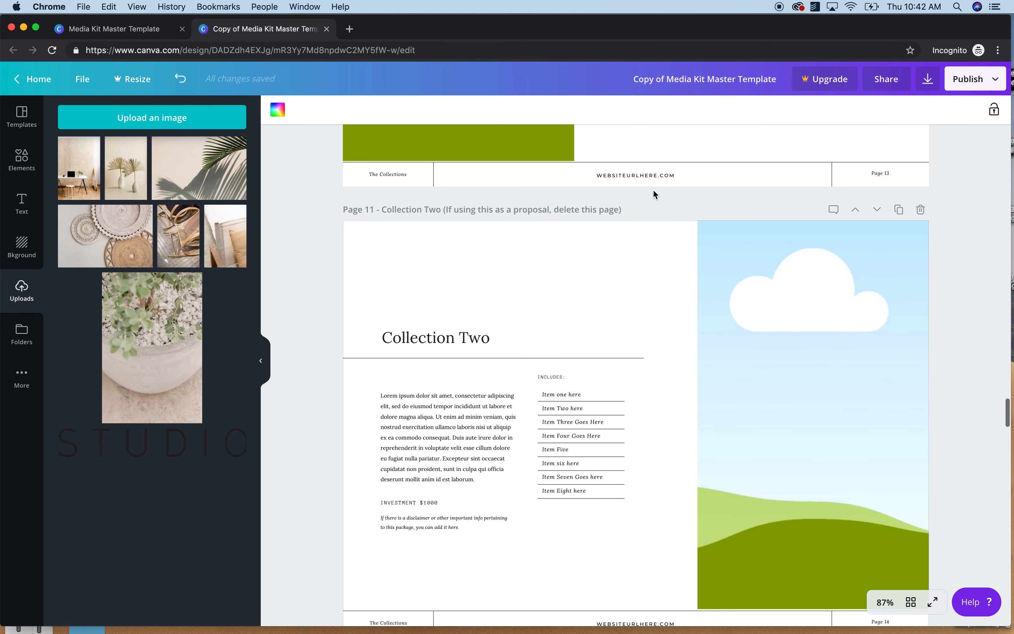
{"action": "left_click", "coordinate": [877, 213]}
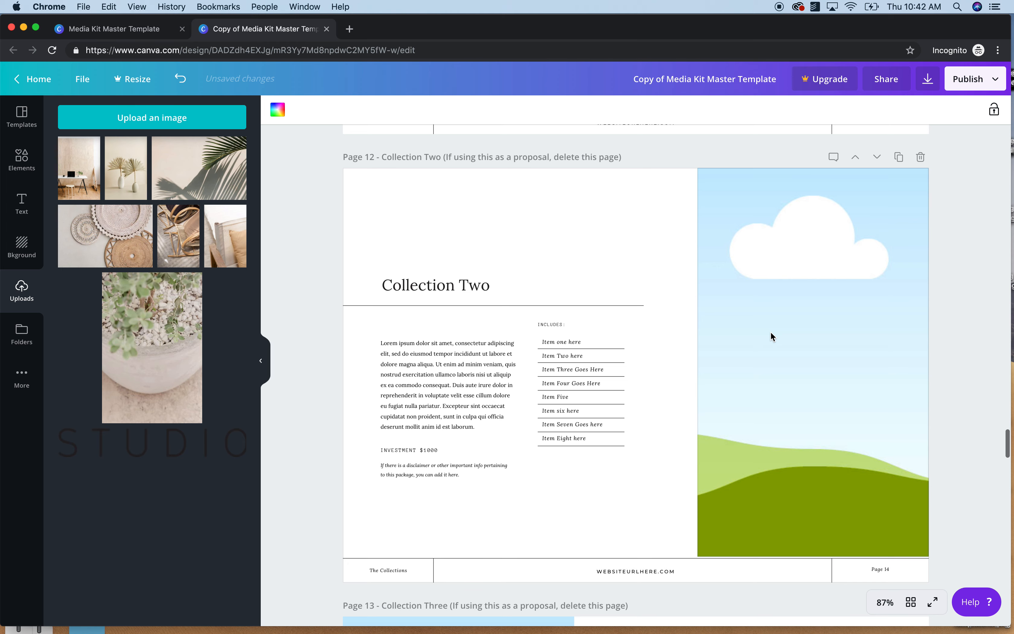
Delete the duplicate Collection One page that sits just before Collection Two
{"action": "scroll", "coordinate": [773, 335], "scroll_direction": "up", "scroll_amount": 5}
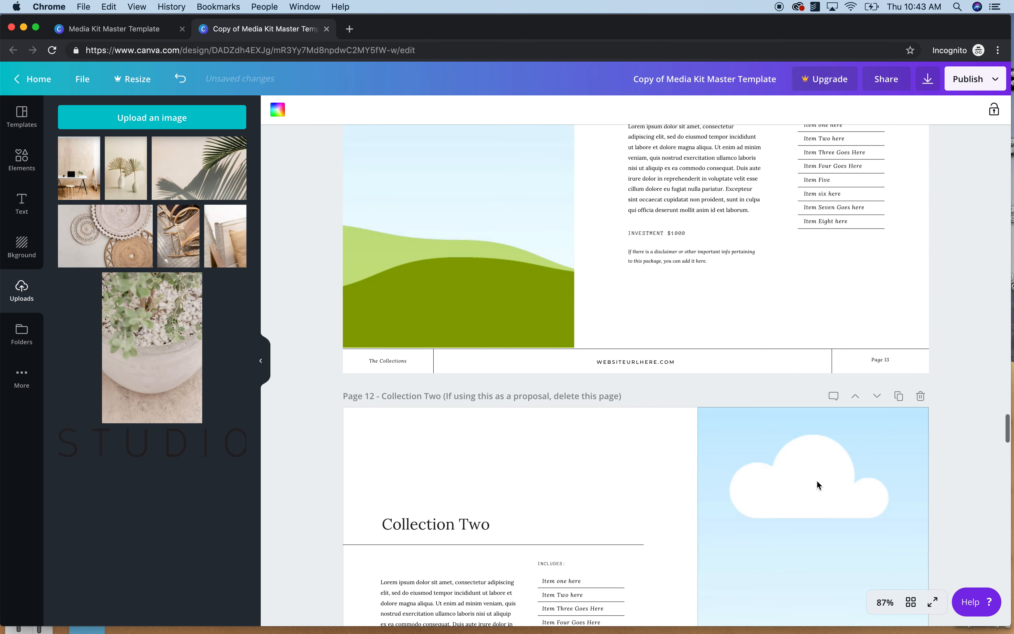
{"action": "scroll", "coordinate": [591, 416], "scroll_direction": "up", "scroll_amount": 10}
{"action": "scroll", "coordinate": [592, 416], "scroll_direction": "down", "scroll_amount": 4}
{"action": "left_click", "coordinate": [920, 385]}
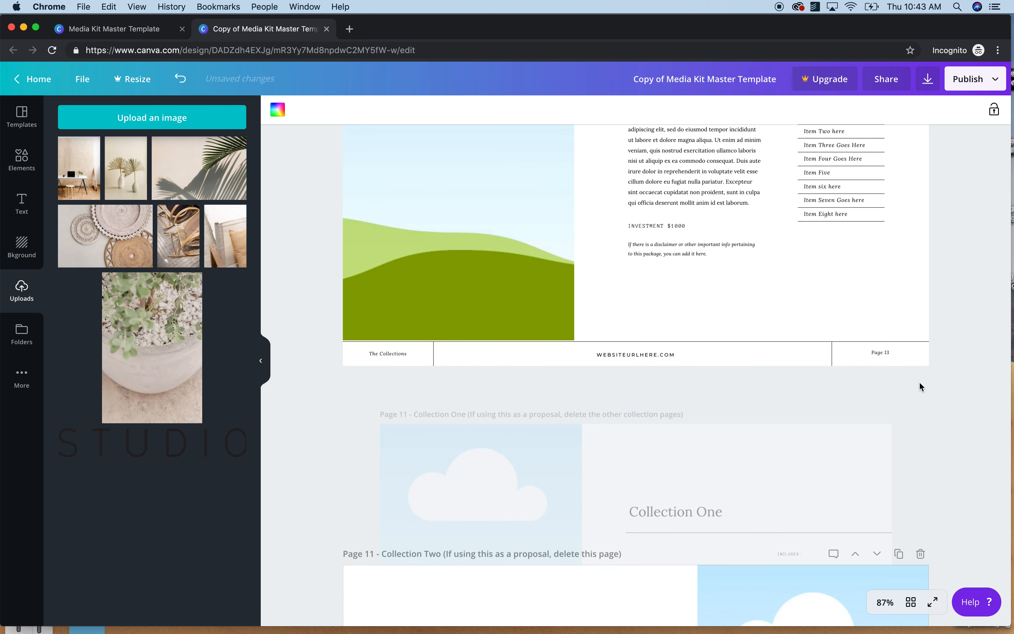
Examine the Includes list on the Collection One page and the divider line under its eighth item
{"action": "scroll", "coordinate": [687, 379], "scroll_direction": "up", "scroll_amount": 5}
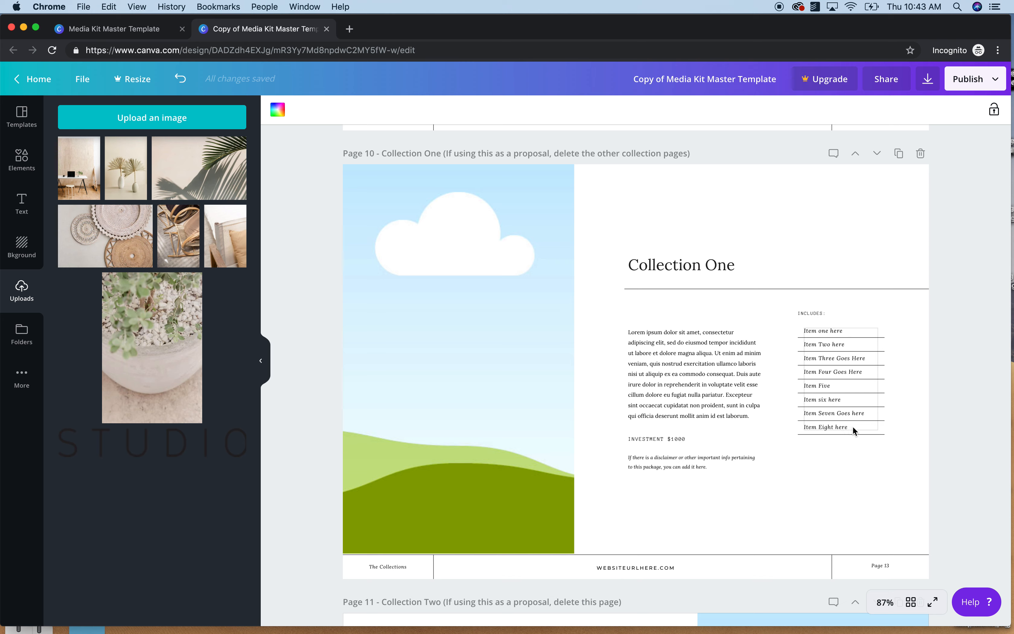
{"action": "left_click", "coordinate": [884, 433]}
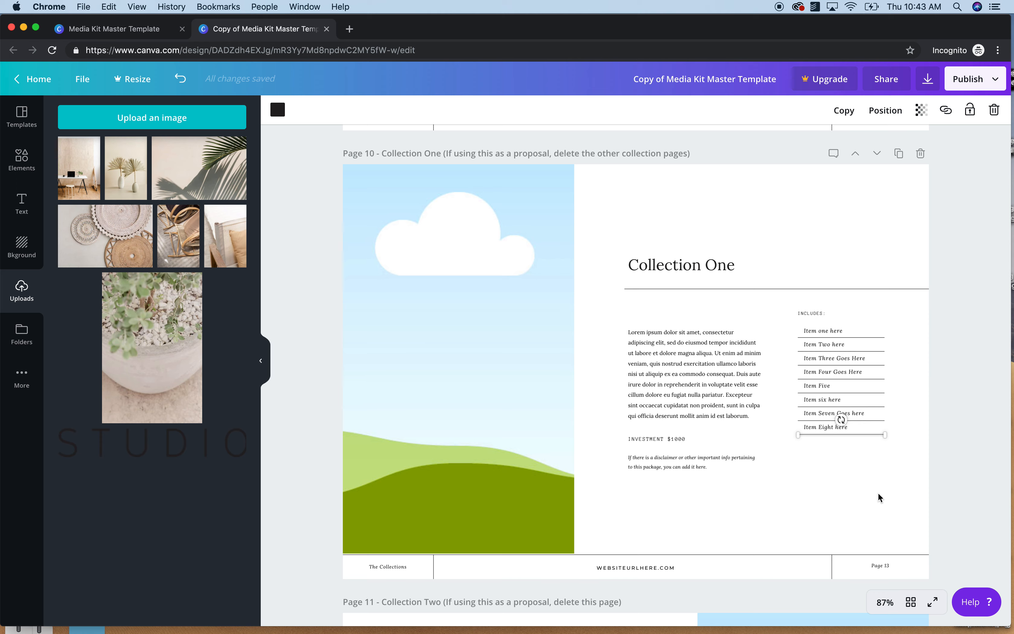
{"action": "left_click", "coordinate": [858, 495]}
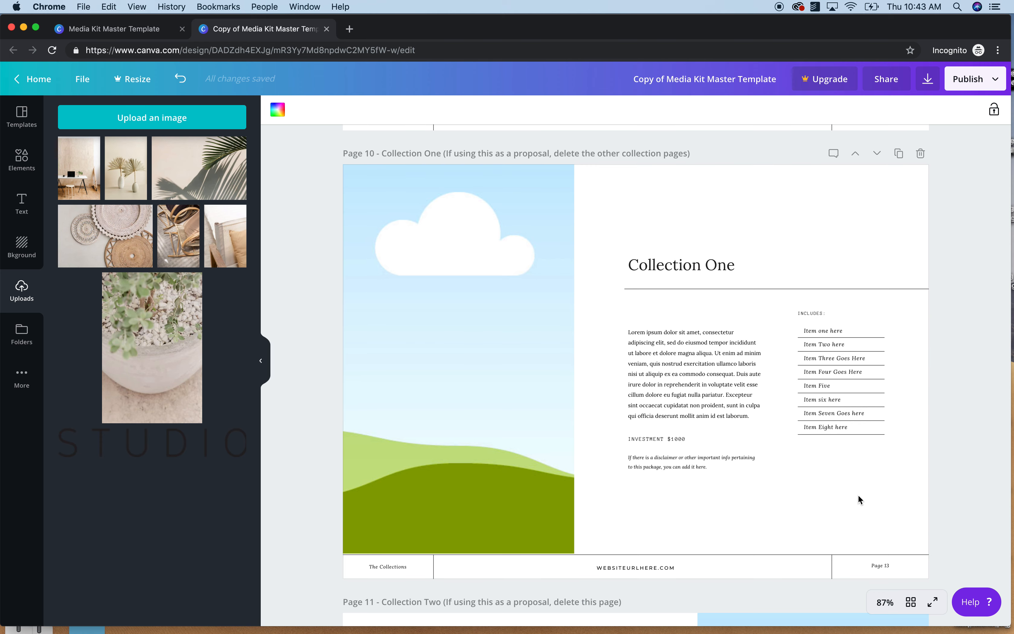
{"action": "scroll", "coordinate": [859, 495], "scroll_direction": "up", "scroll_amount": 1}
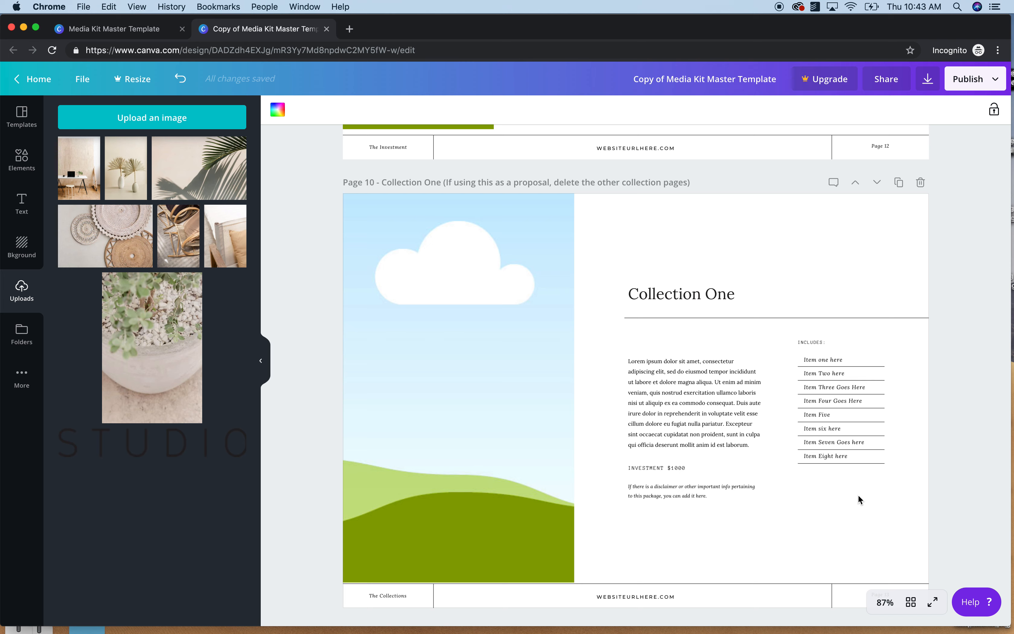
Delete the Collection Two and Collection Three pages so the A la Carte page follows Collection One
{"action": "scroll", "coordinate": [837, 485], "scroll_direction": "down", "scroll_amount": 10}
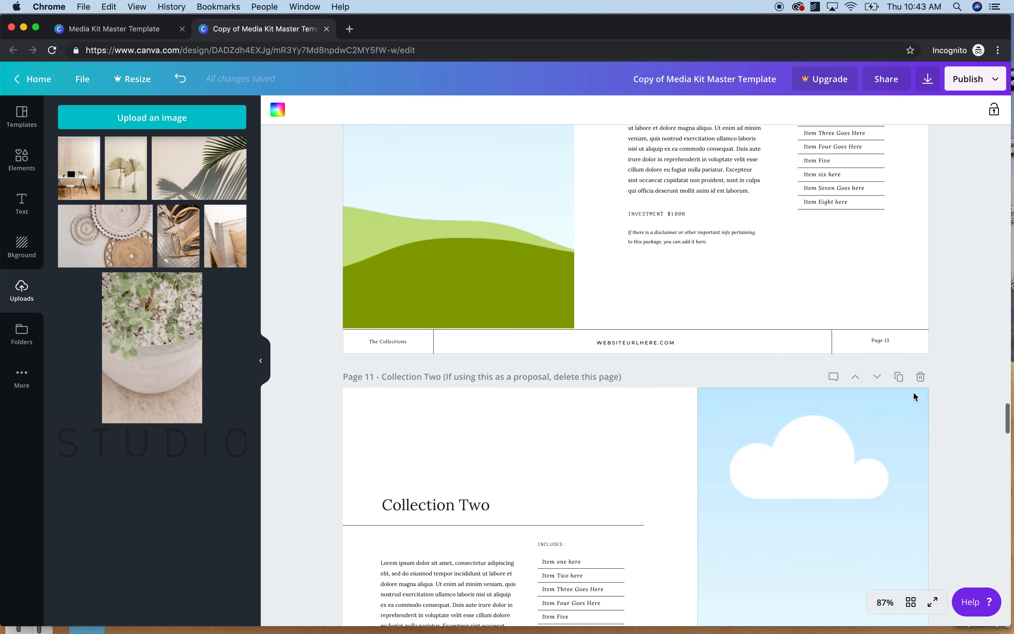
{"action": "left_click", "coordinate": [921, 376]}
{"action": "left_click", "coordinate": [921, 376]}
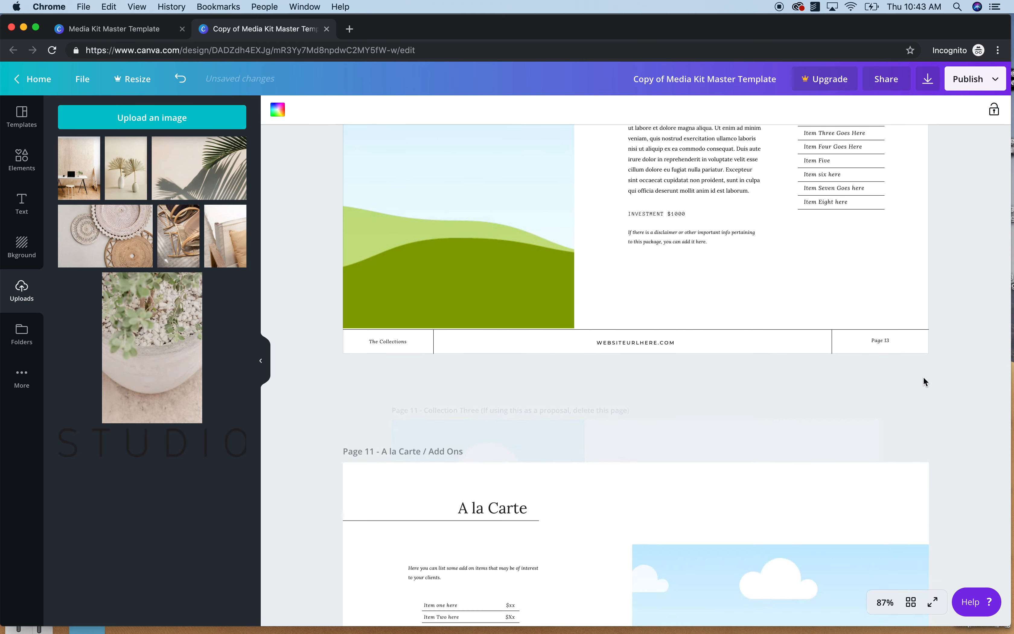
Change the Collection One page heading to "Custom Proposal" and line it up with the paragraph text below
{"action": "scroll", "coordinate": [880, 341], "scroll_direction": "up", "scroll_amount": 10}
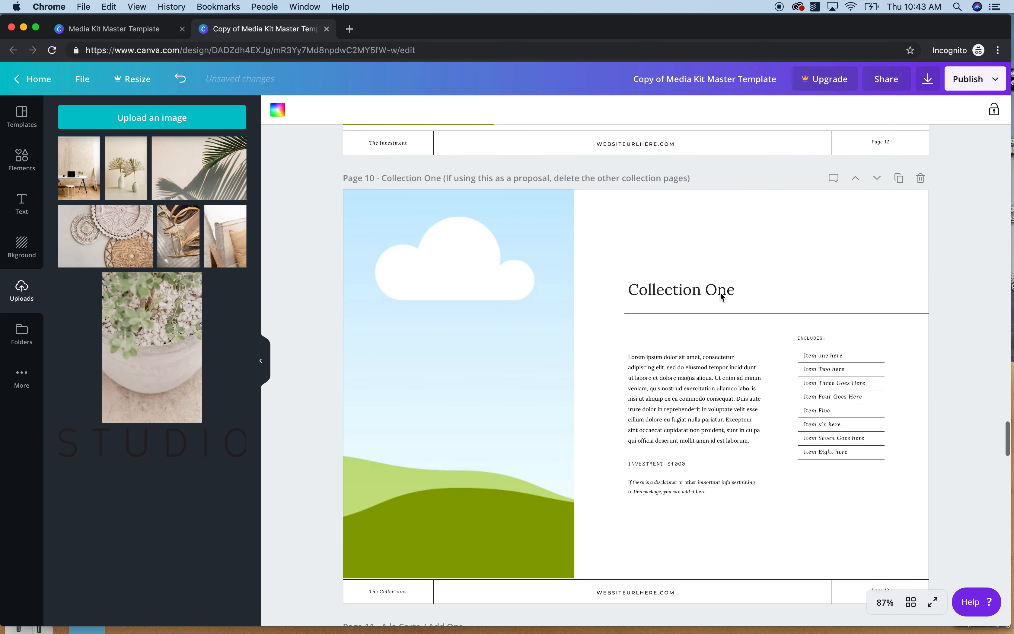
{"action": "left_click", "coordinate": [720, 292]}
{"action": "left_click", "coordinate": [720, 292]}
{"action": "type", "text": "Custo"}
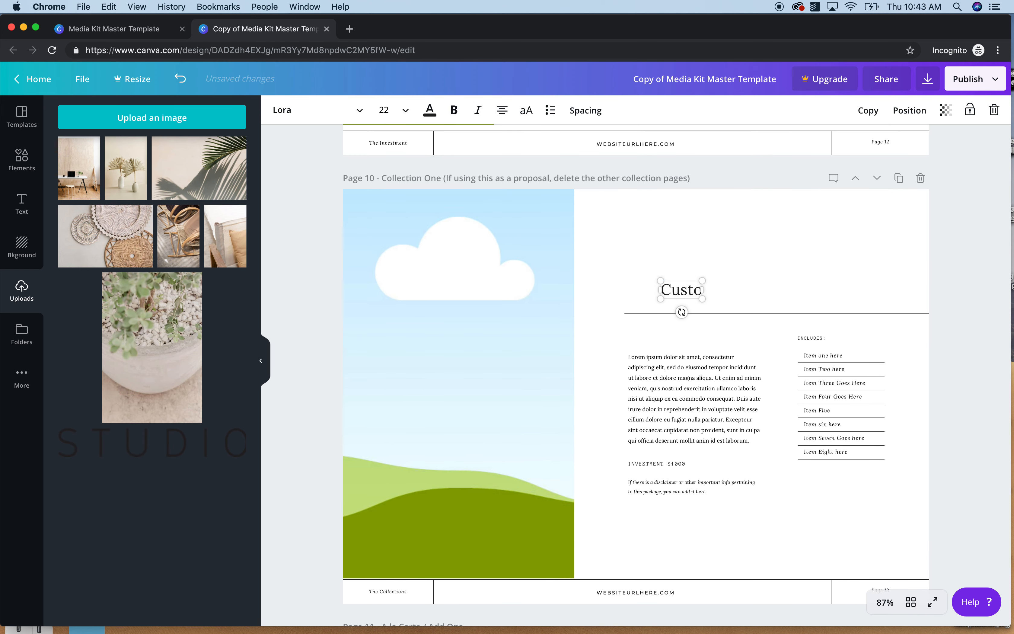
{"action": "type", "text": "m Proposal"}
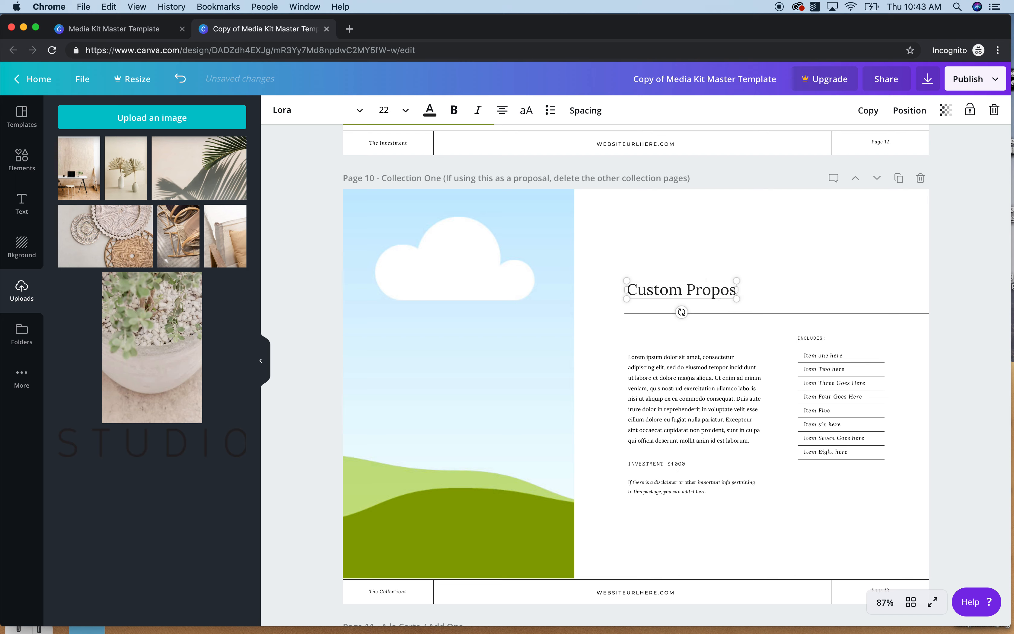
{"action": "left_click", "coordinate": [827, 275]}
{"action": "left_click_drag", "start_coordinate": [692, 282], "coordinate": [701, 290]}
{"action": "left_click", "coordinate": [791, 227]}
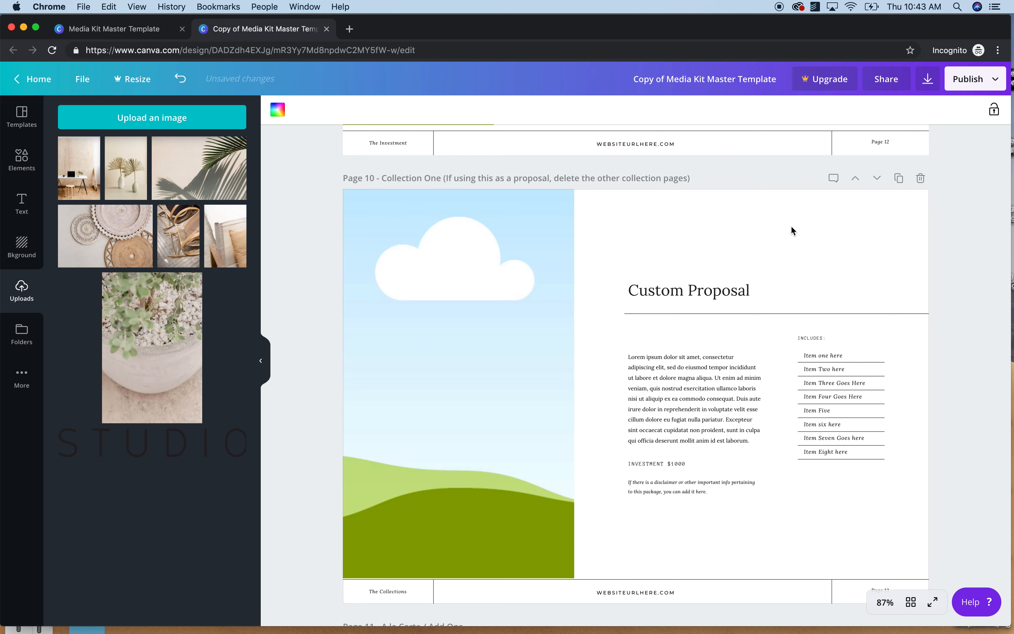
Review the description paragraph, investment line, Includes list and disclaimer text on the Custom Proposal page
{"action": "double_click", "coordinate": [730, 408]}
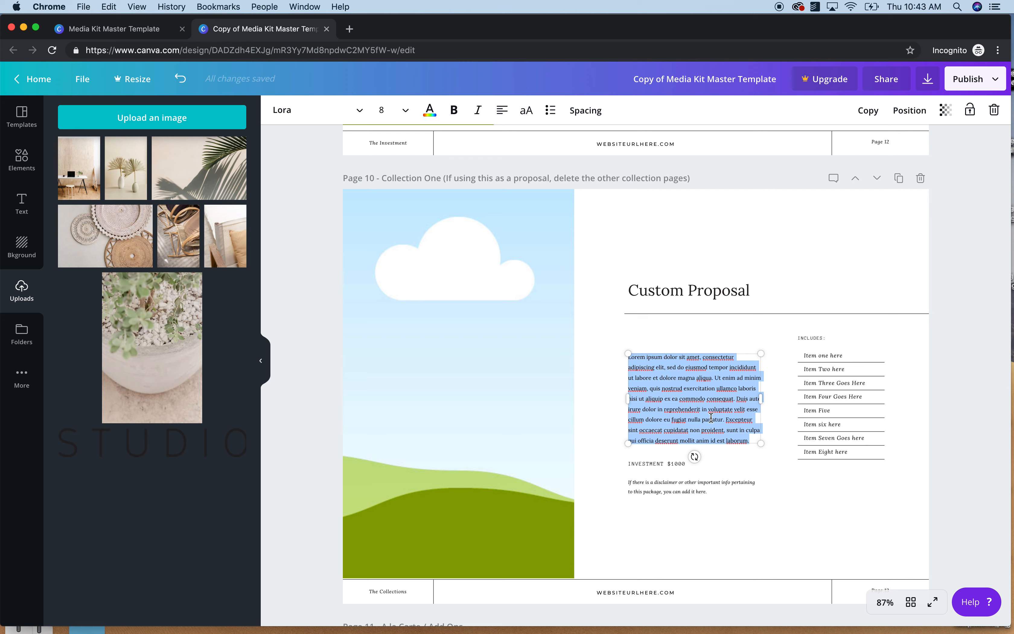
{"action": "left_click", "coordinate": [753, 440]}
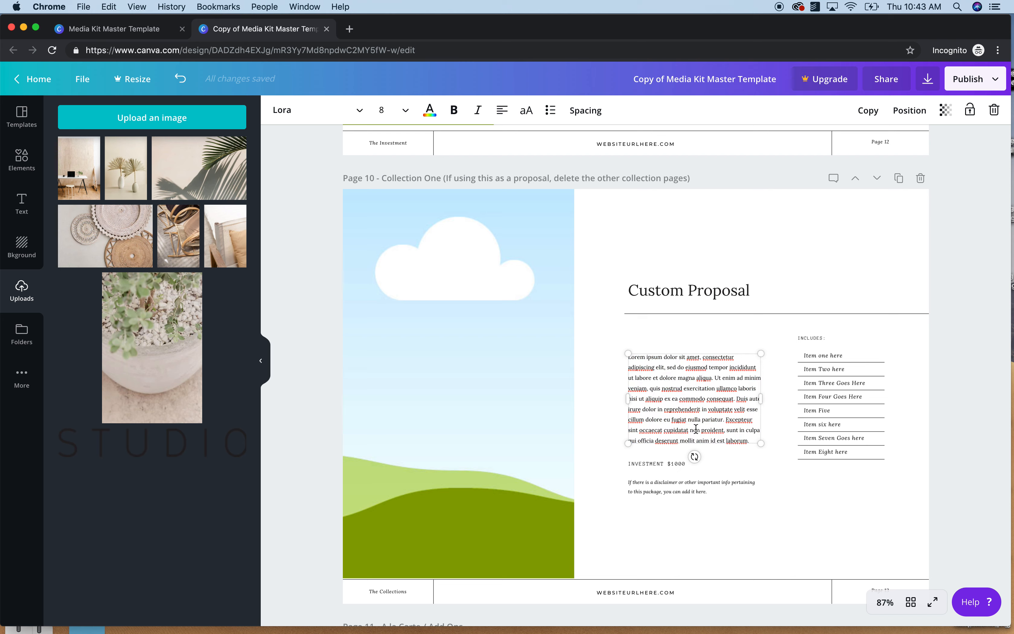
{"action": "left_click", "coordinate": [683, 464]}
{"action": "left_click", "coordinate": [683, 463]}
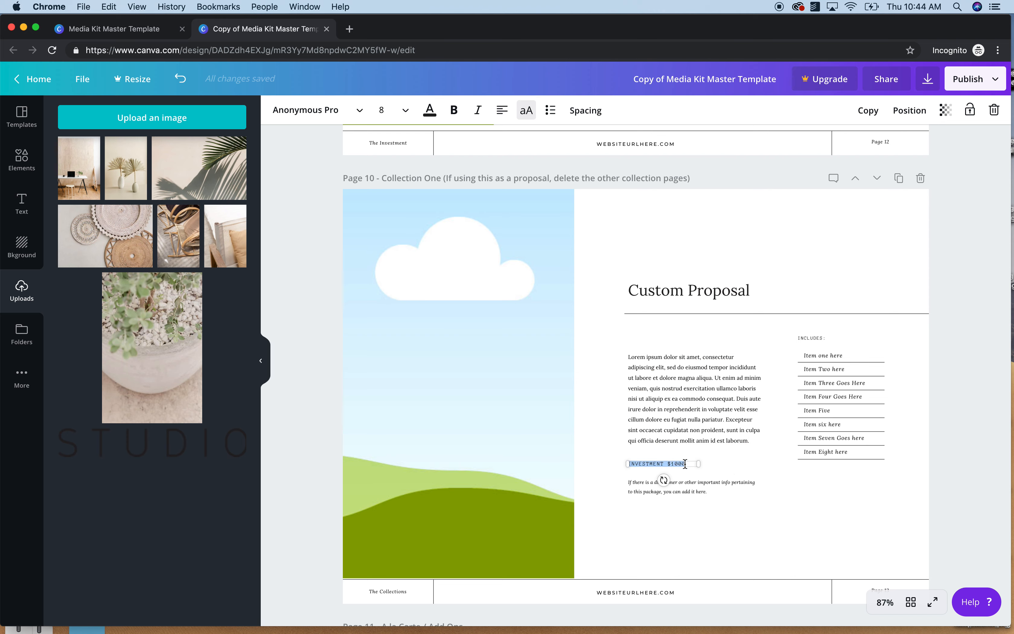
{"action": "left_click", "coordinate": [769, 449]}
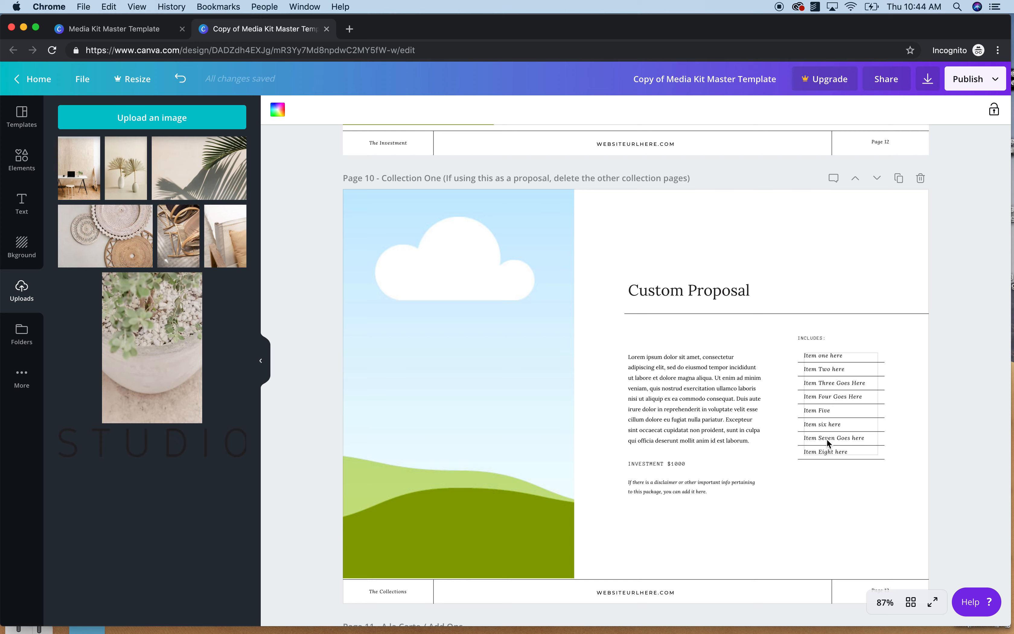
{"action": "scroll", "coordinate": [829, 489], "scroll_direction": "up", "scroll_amount": 1}
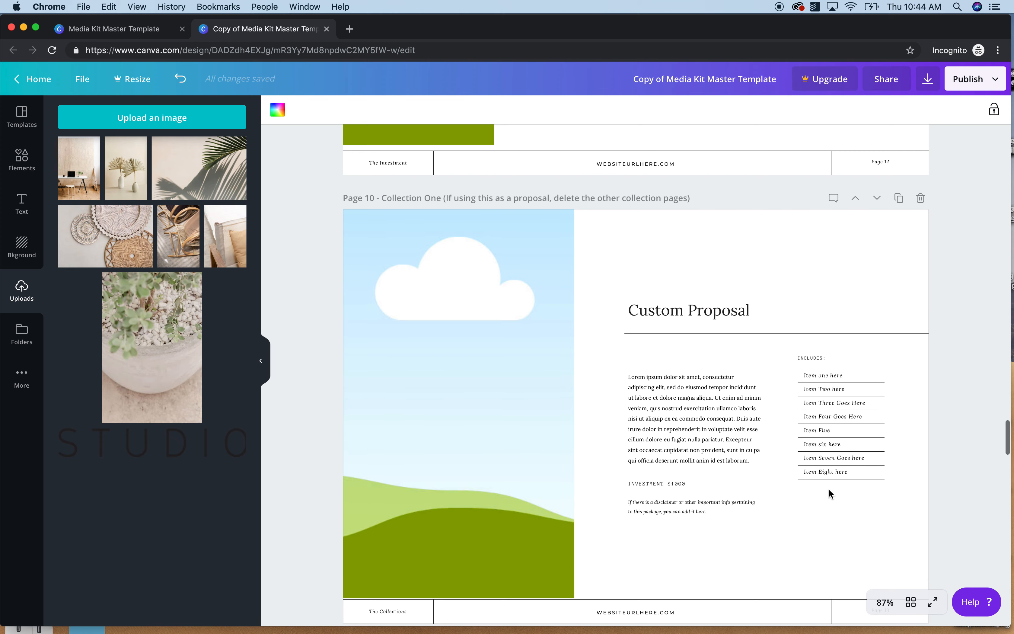
{"action": "left_click", "coordinate": [691, 510]}
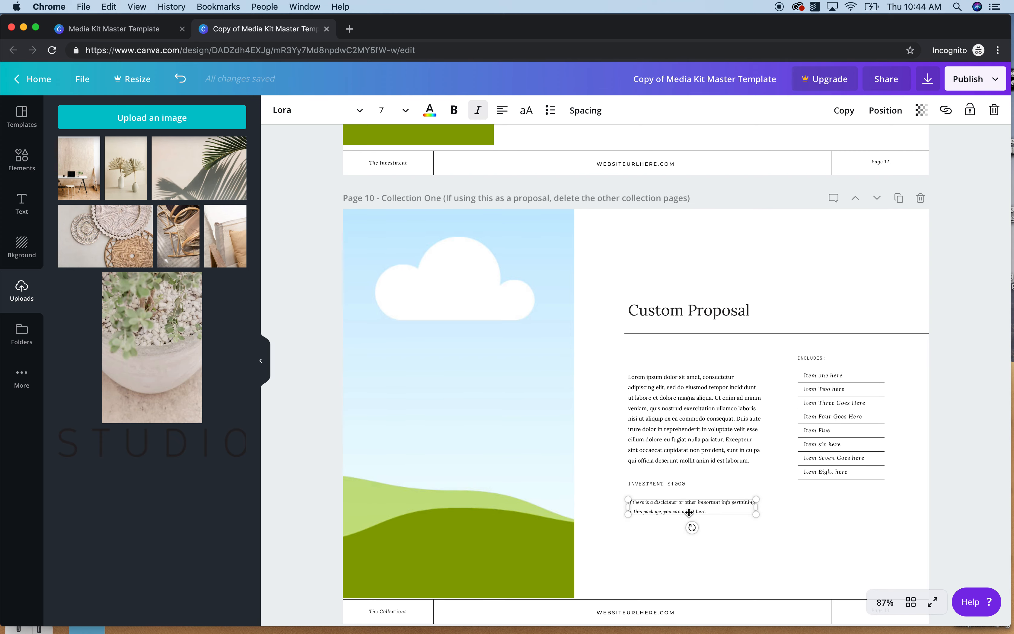
{"action": "left_click", "coordinate": [689, 511]}
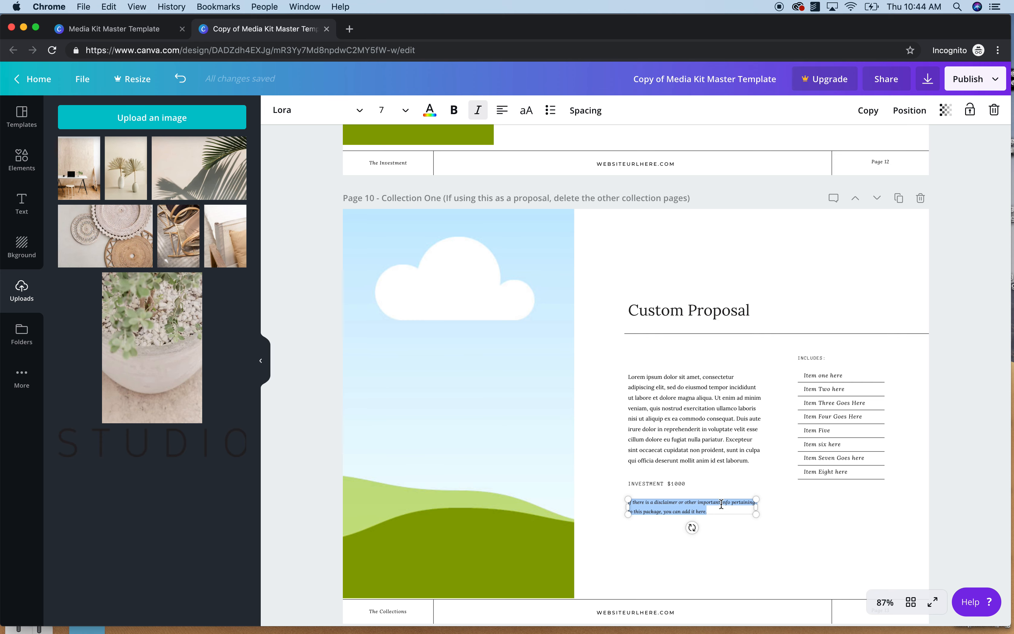
{"action": "left_click", "coordinate": [711, 534]}
Examine the A la Carte page's item list and extra fees text, and compare the short-answer and long-answer FAQ pages
{"action": "scroll", "coordinate": [711, 534], "scroll_direction": "down", "scroll_amount": 10}
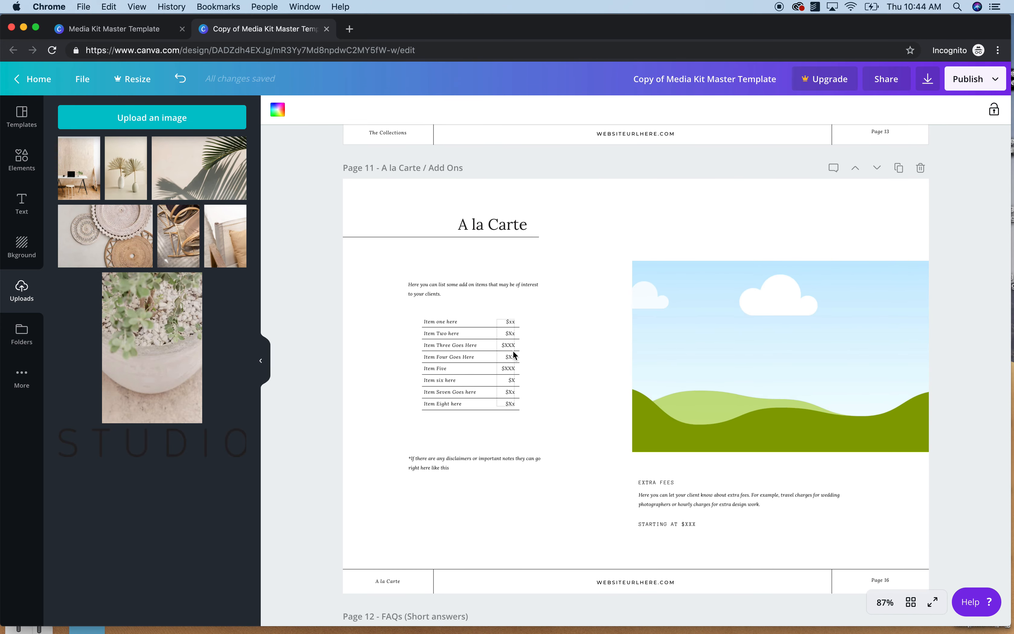
{"action": "left_click", "coordinate": [472, 331]}
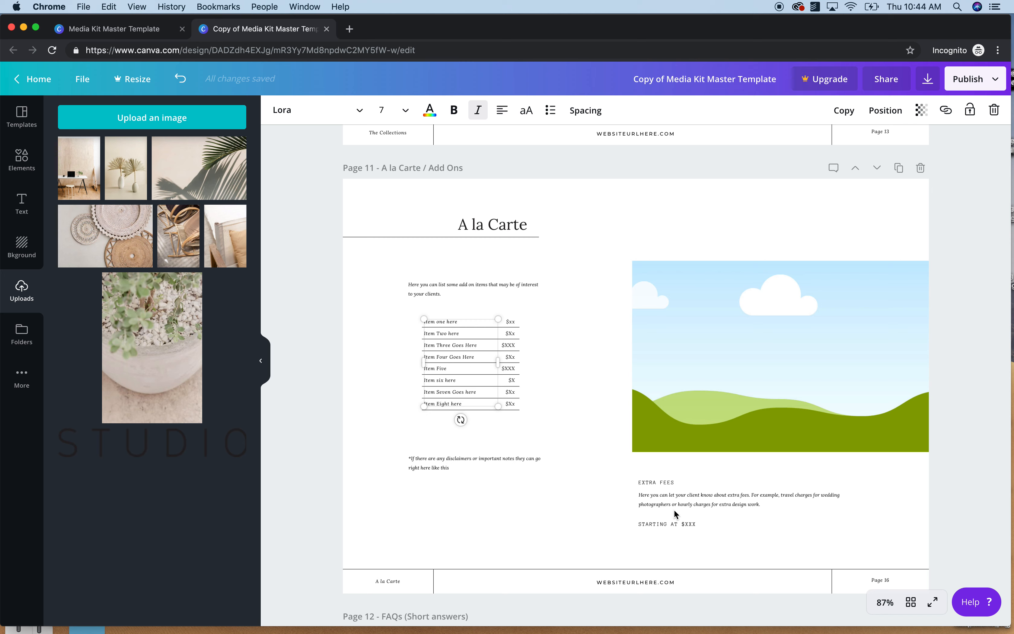
{"action": "left_click_drag", "start_coordinate": [677, 464], "coordinate": [653, 537]}
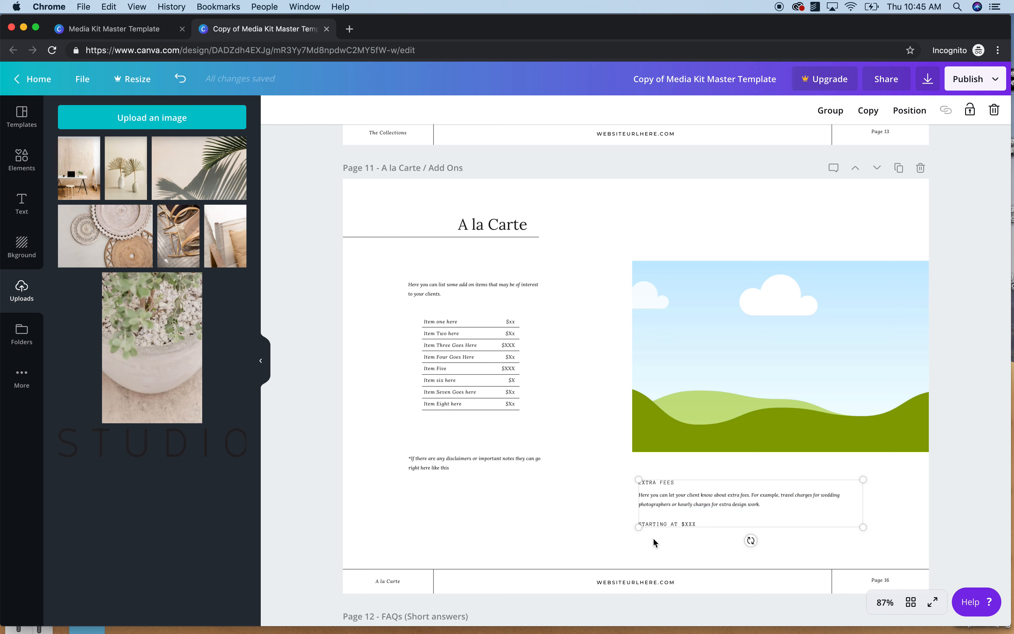
{"action": "left_click", "coordinate": [577, 505]}
{"action": "scroll", "coordinate": [578, 506], "scroll_direction": "down", "scroll_amount": 1}
{"action": "scroll", "coordinate": [578, 507], "scroll_direction": "down", "scroll_amount": 10}
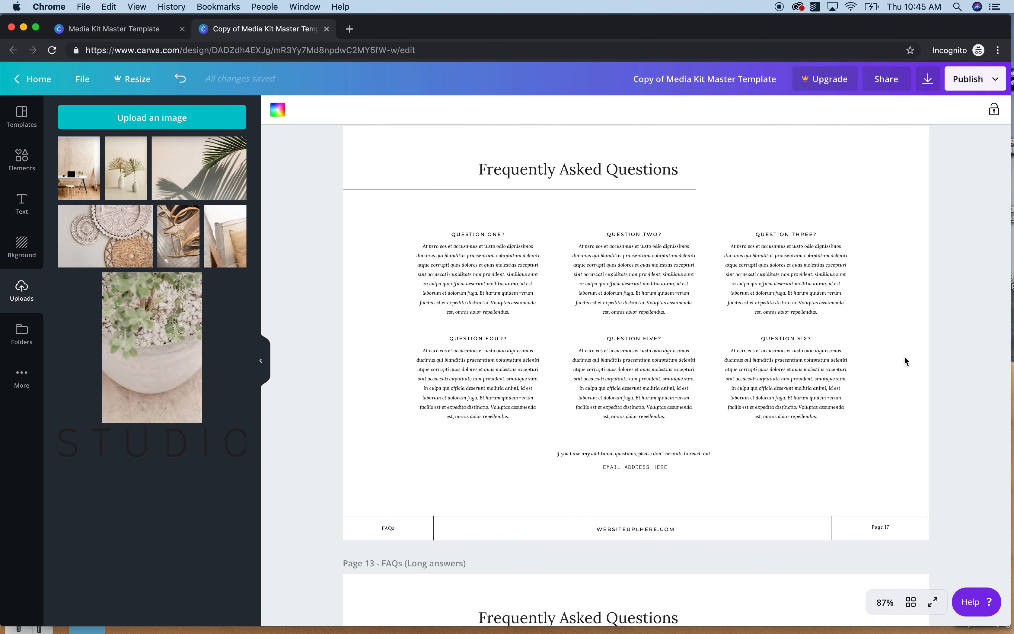
{"action": "scroll", "coordinate": [819, 246], "scroll_direction": "down", "scroll_amount": 8}
{"action": "scroll", "coordinate": [819, 246], "scroll_direction": "up", "scroll_amount": 10}
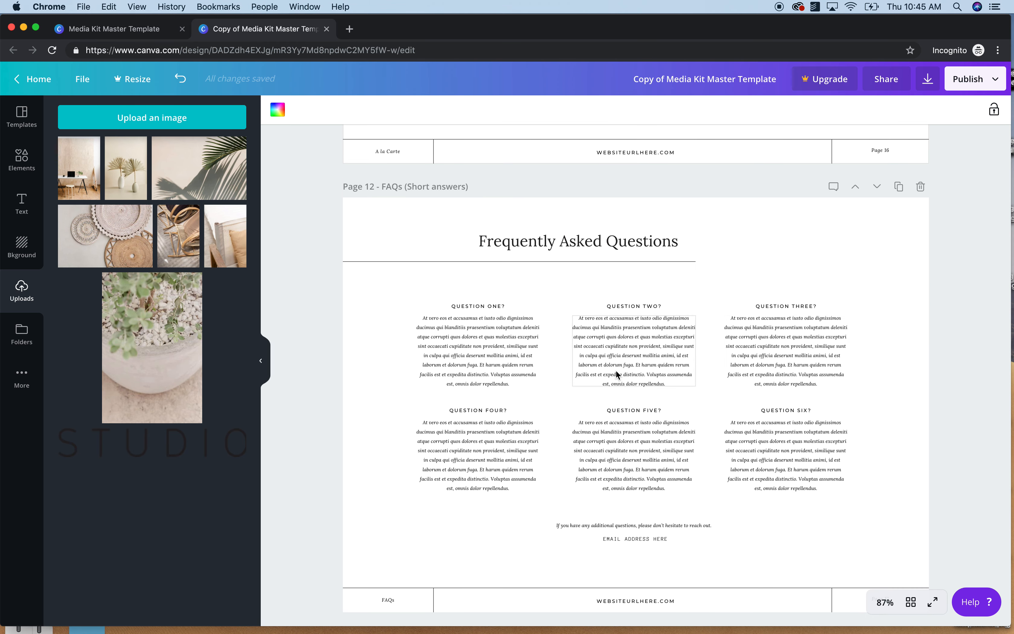
{"action": "scroll", "coordinate": [712, 384], "scroll_direction": "down", "scroll_amount": 10}
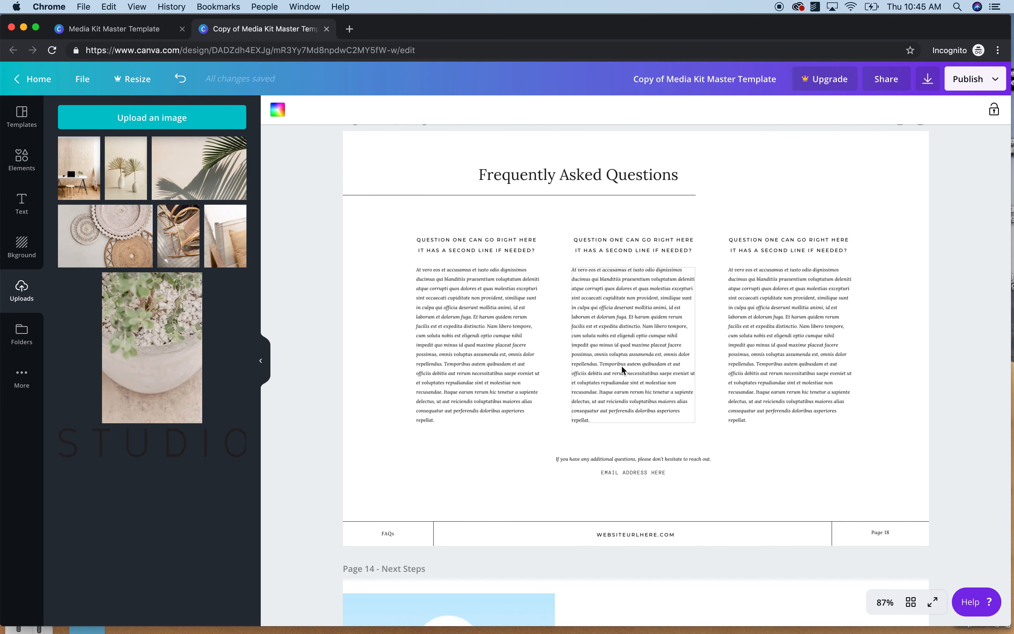
{"action": "scroll", "coordinate": [619, 368], "scroll_direction": "up", "scroll_amount": 2}
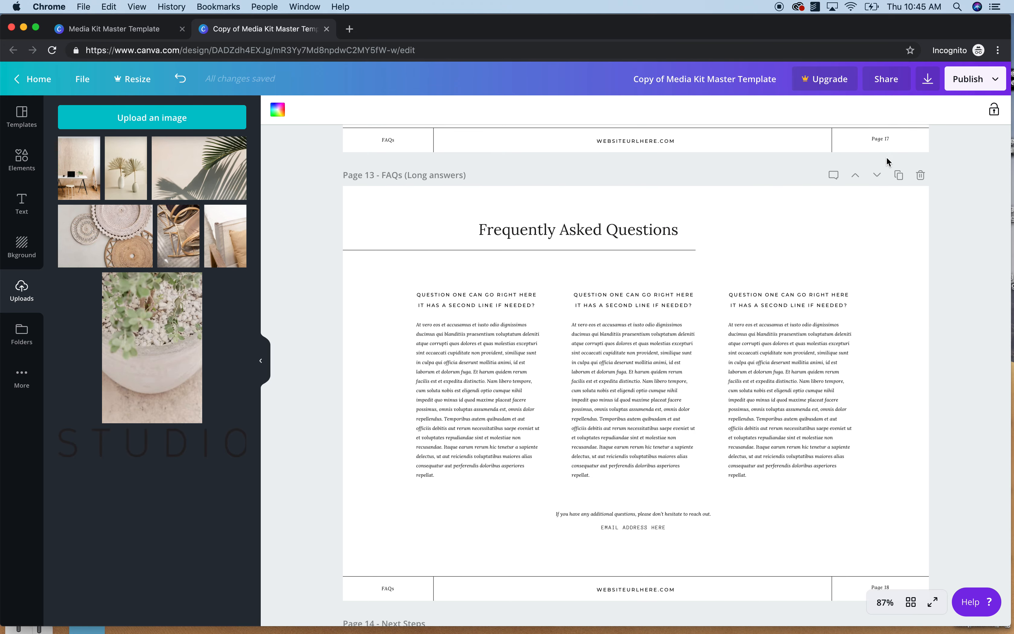
Duplicate the FAQs (Long answers) page and compare its layout with the short-answer page
{"action": "left_click", "coordinate": [898, 179]}
{"action": "scroll", "coordinate": [749, 223], "scroll_direction": "up", "scroll_amount": 10}
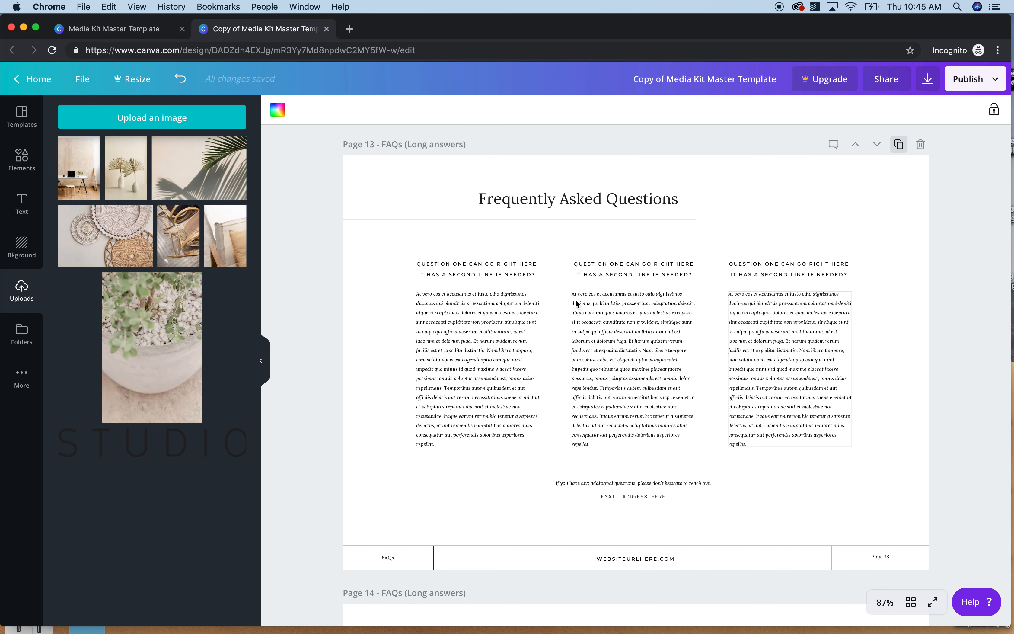
{"action": "scroll", "coordinate": [767, 332], "scroll_direction": "down", "scroll_amount": 1}
{"action": "scroll", "coordinate": [766, 332], "scroll_direction": "down", "scroll_amount": 10}
{"action": "scroll", "coordinate": [766, 332], "scroll_direction": "up", "scroll_amount": 11}
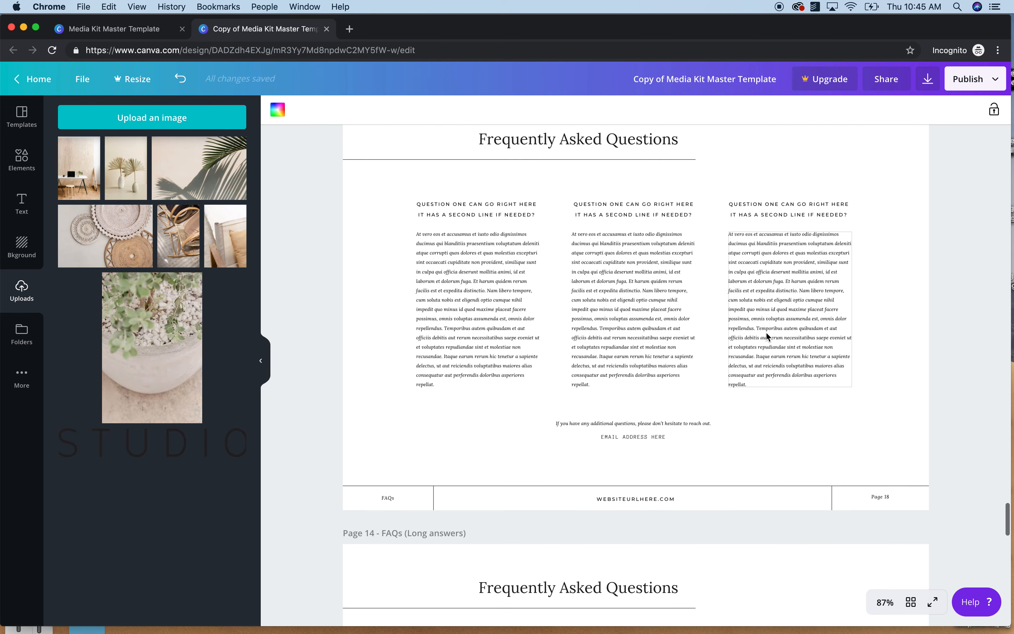
{"action": "scroll", "coordinate": [766, 332], "scroll_direction": "up", "scroll_amount": 8}
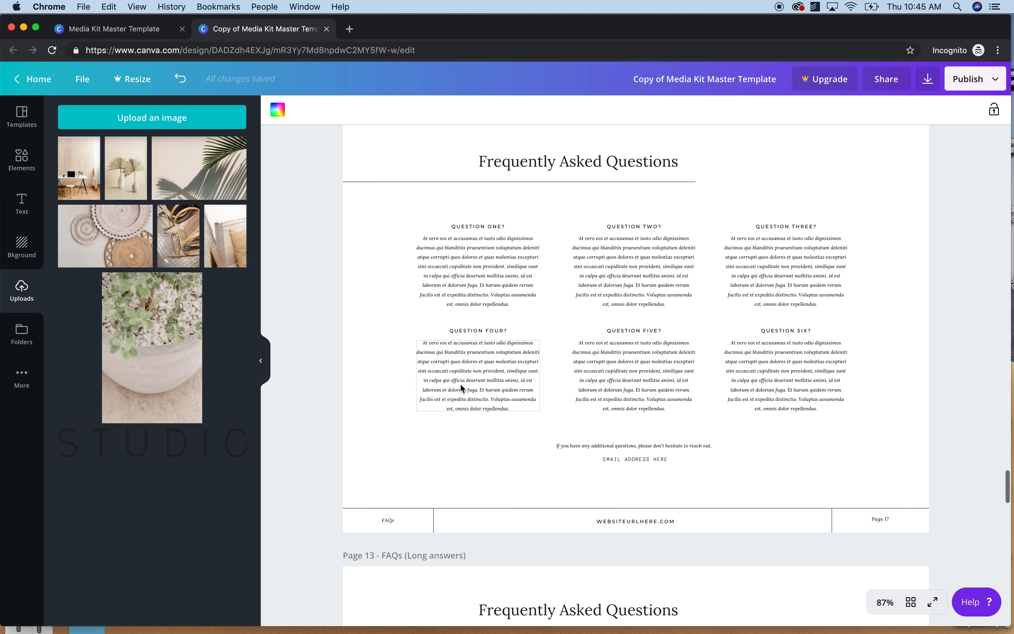
{"action": "scroll", "coordinate": [629, 319], "scroll_direction": "down", "scroll_amount": 2}
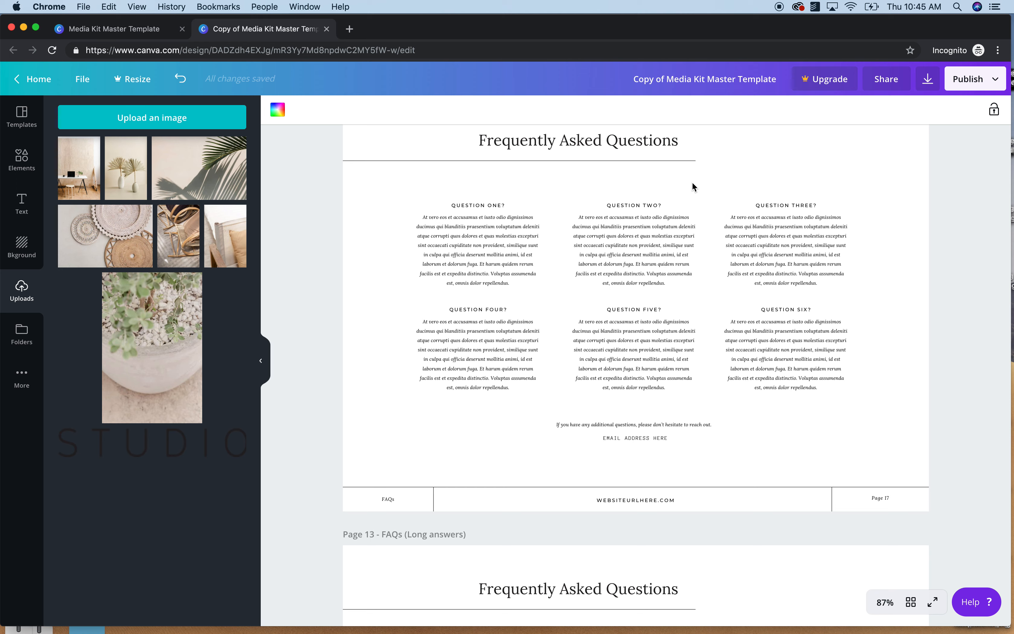
Replace Questions Two and Five on the short-answer FAQ page with a copy of the long-answer page's middle question and answer
{"action": "left_click_drag", "start_coordinate": [689, 180], "coordinate": [602, 390]}
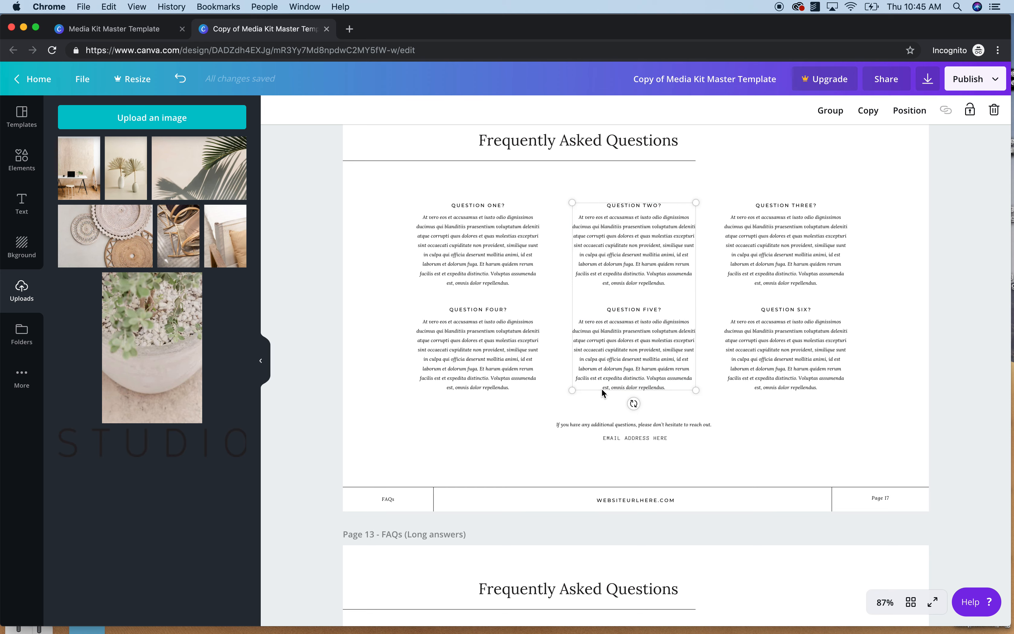
{"action": "key", "text": "Delete"}
{"action": "scroll", "coordinate": [601, 388], "scroll_direction": "down", "scroll_amount": 6}
{"action": "left_click_drag", "start_coordinate": [667, 359], "coordinate": [607, 543]}
{"action": "scroll", "coordinate": [637, 372], "scroll_direction": "up", "scroll_amount": 3}
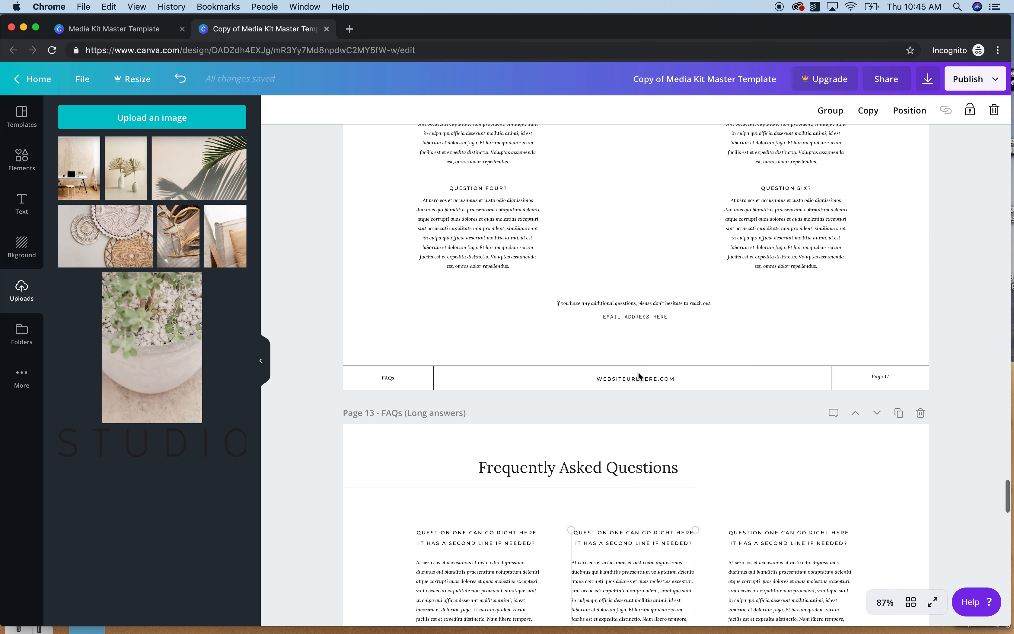
{"action": "scroll", "coordinate": [638, 372], "scroll_direction": "up", "scroll_amount": 5}
{"action": "key", "text": "ctrl+v"}
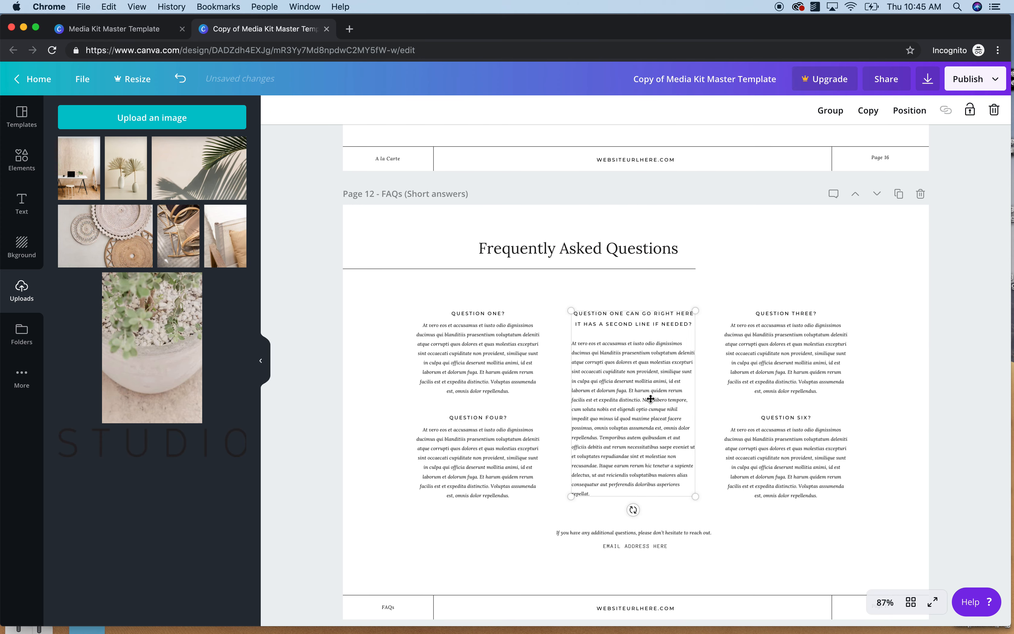
{"action": "left_click_drag", "start_coordinate": [650, 398], "coordinate": [657, 393]}
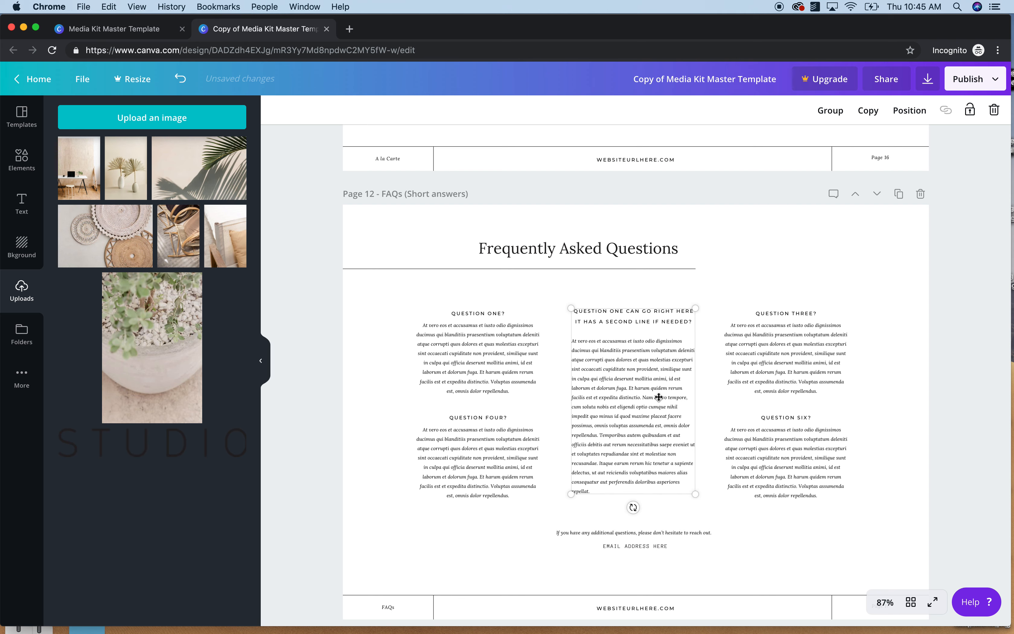
Center-align the pasted long answer and nudge its question block into line with the neighbouring columns
{"action": "left_click", "coordinate": [641, 436]}
{"action": "left_click", "coordinate": [646, 438]}
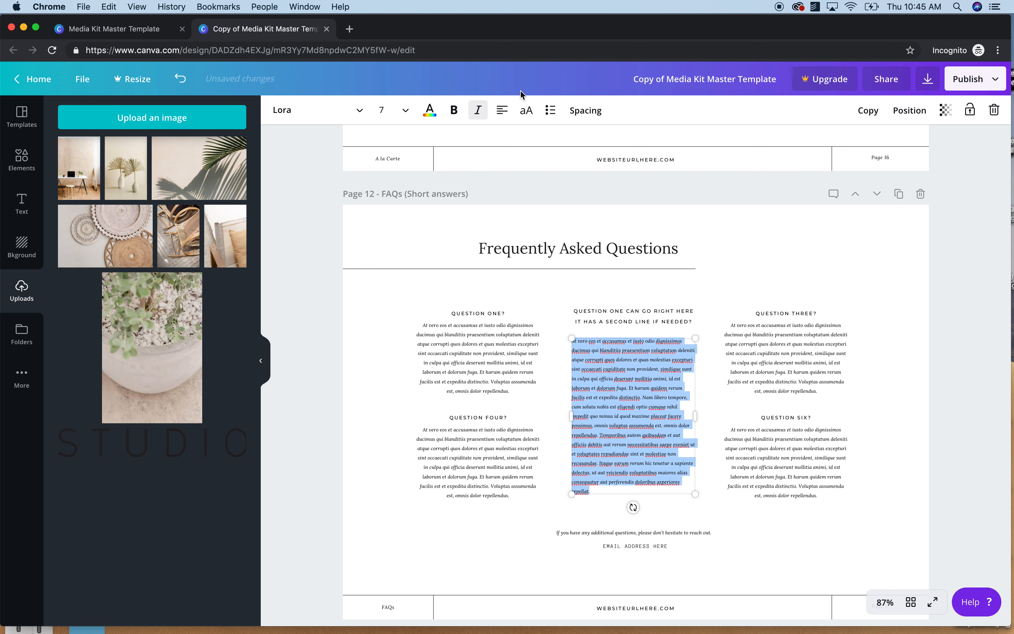
{"action": "left_click", "coordinate": [503, 111]}
{"action": "left_click", "coordinate": [694, 293]}
{"action": "left_click_drag", "start_coordinate": [669, 293], "coordinate": [633, 465]}
{"action": "left_click", "coordinate": [792, 269]}
{"action": "scroll", "coordinate": [792, 268], "scroll_direction": "down", "scroll_amount": 3}
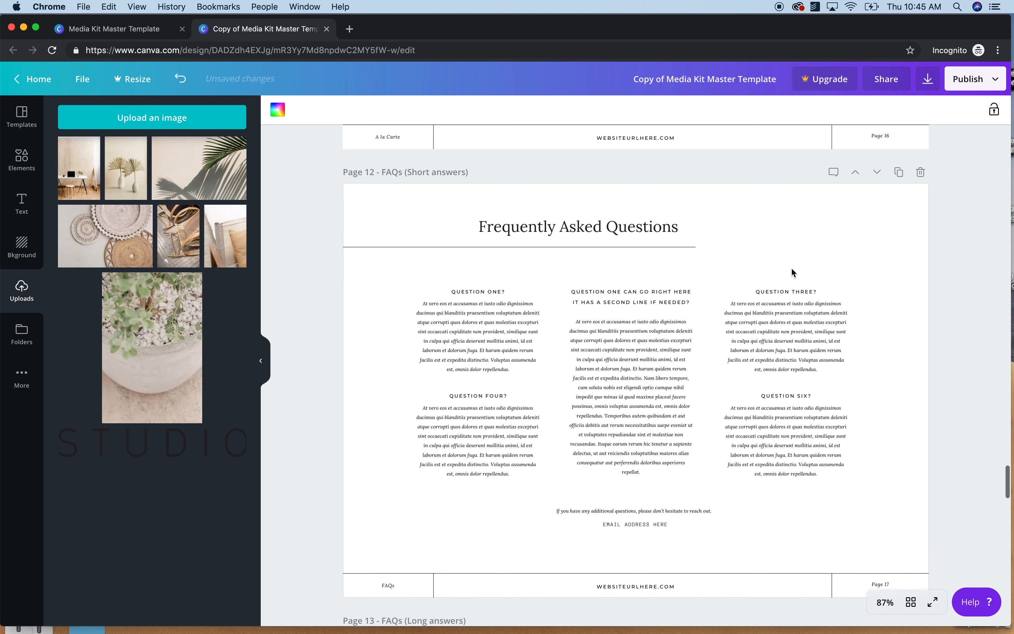
Shift the Question Three and Question Six column slightly toward the middle column to even out the spacing
{"action": "left_click_drag", "start_coordinate": [817, 221], "coordinate": [757, 439]}
{"action": "left_click_drag", "start_coordinate": [758, 436], "coordinate": [756, 436]}
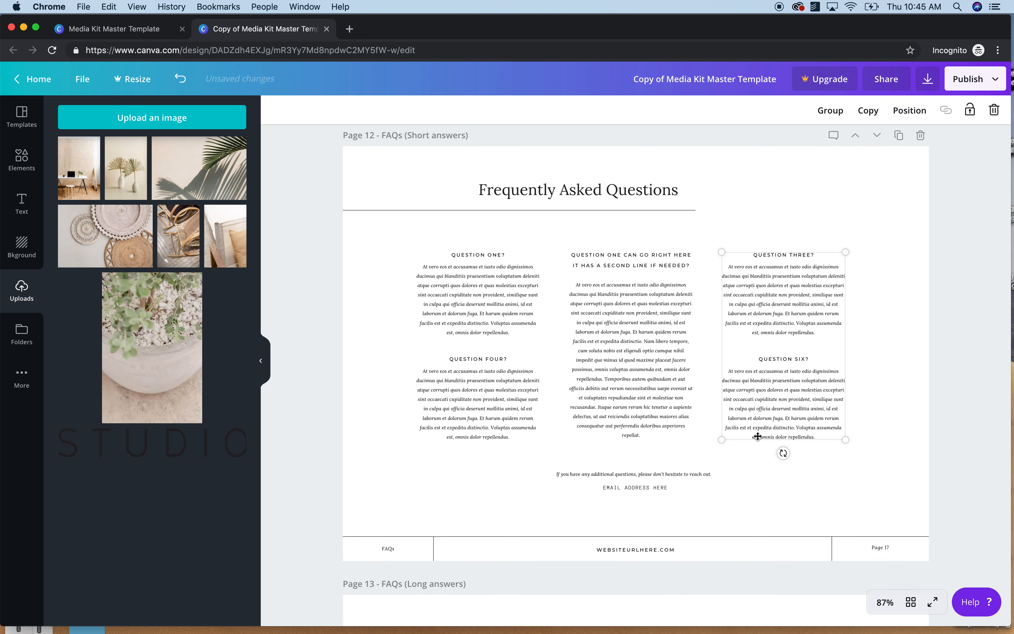
{"action": "left_click", "coordinate": [864, 200]}
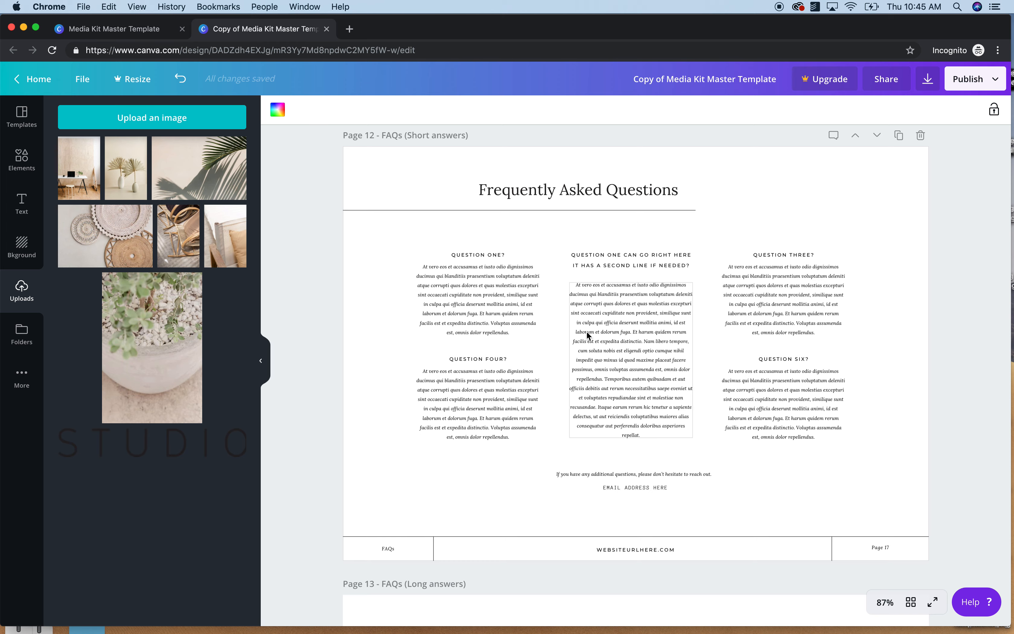
{"action": "scroll", "coordinate": [677, 322], "scroll_direction": "down", "scroll_amount": 3}
{"action": "scroll", "coordinate": [677, 321], "scroll_direction": "up", "scroll_amount": 3}
{"action": "left_click_drag", "start_coordinate": [842, 285], "coordinate": [812, 294]}
{"action": "left_click", "coordinate": [892, 299]}
Delete both FAQs (Long answers) pages so the Next Steps page follows the short-answer FAQs
{"action": "scroll", "coordinate": [891, 299], "scroll_direction": "down", "scroll_amount": 5}
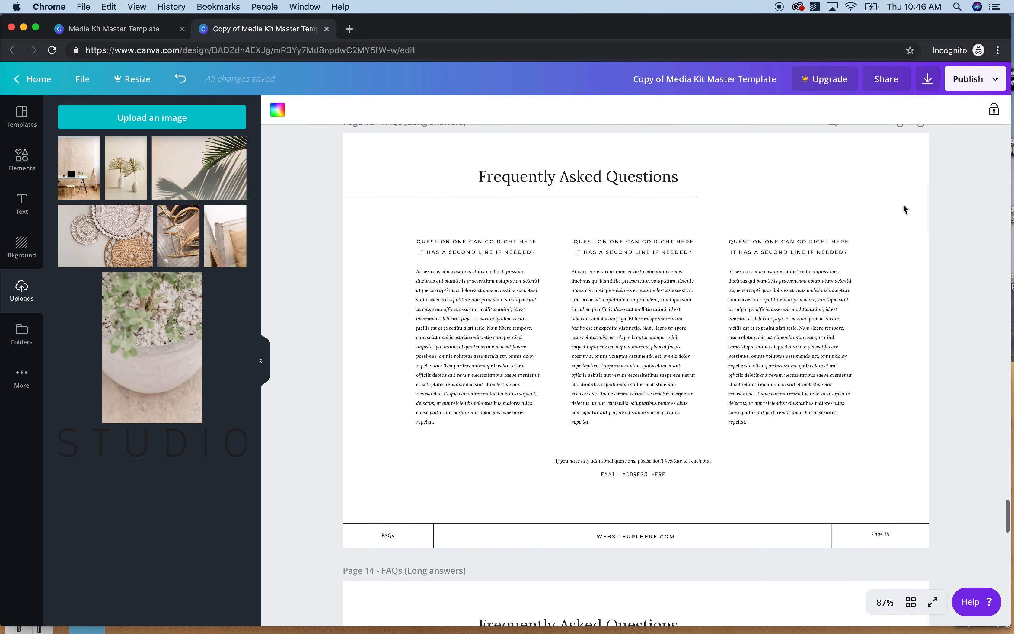
{"action": "scroll", "coordinate": [903, 208], "scroll_direction": "up", "scroll_amount": 2}
{"action": "left_click", "coordinate": [920, 151]}
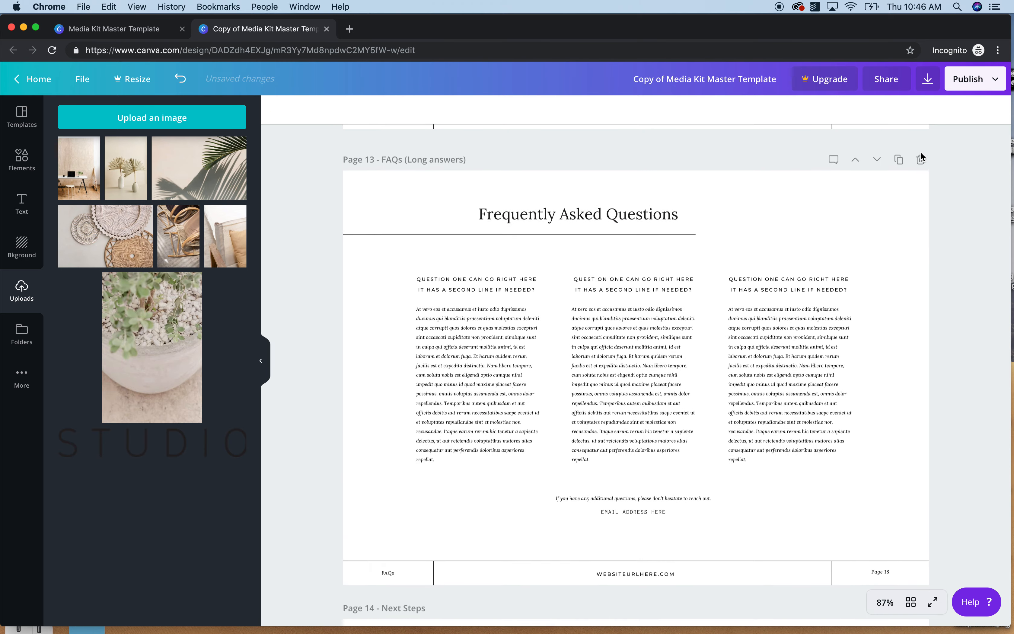
{"action": "left_click", "coordinate": [921, 152]}
Review the Next Steps page and select its booking instructions paragraph
{"action": "scroll", "coordinate": [894, 182], "scroll_direction": "down", "scroll_amount": 2}
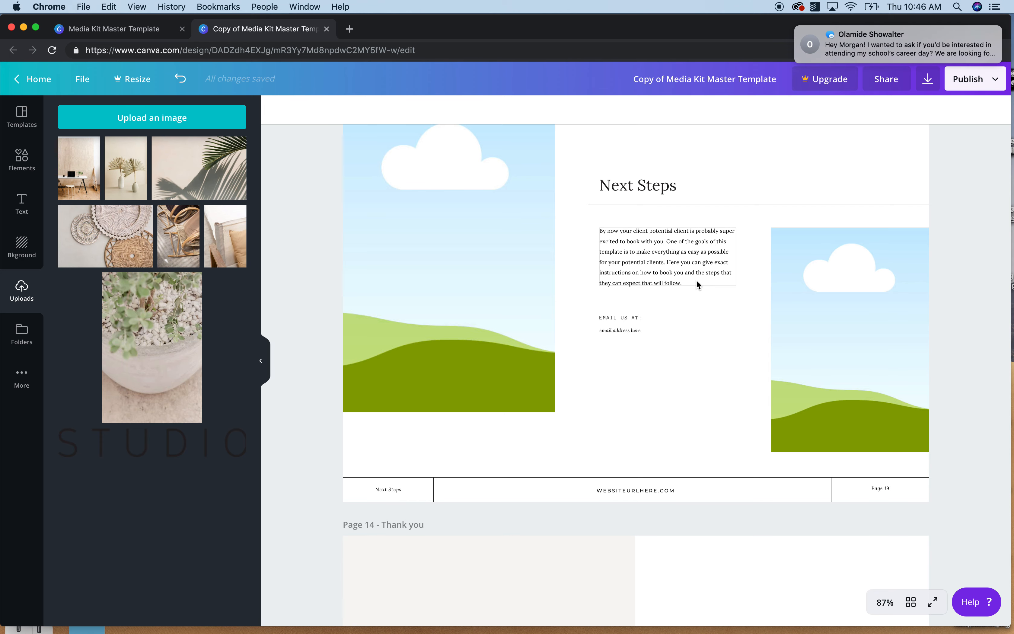
{"action": "scroll", "coordinate": [697, 279], "scroll_direction": "up", "scroll_amount": 2}
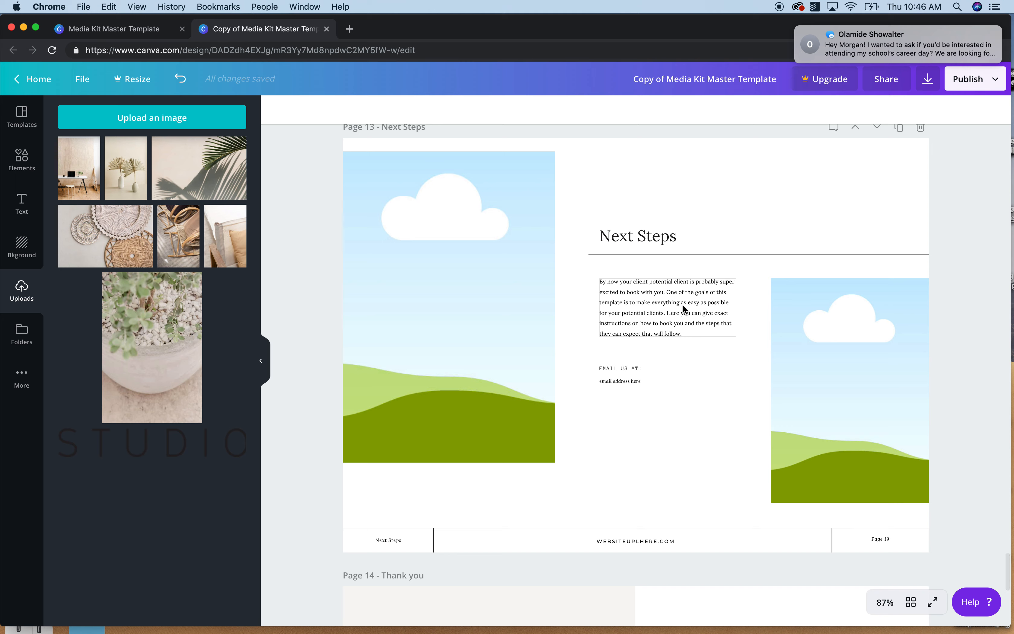
{"action": "left_click", "coordinate": [685, 330]}
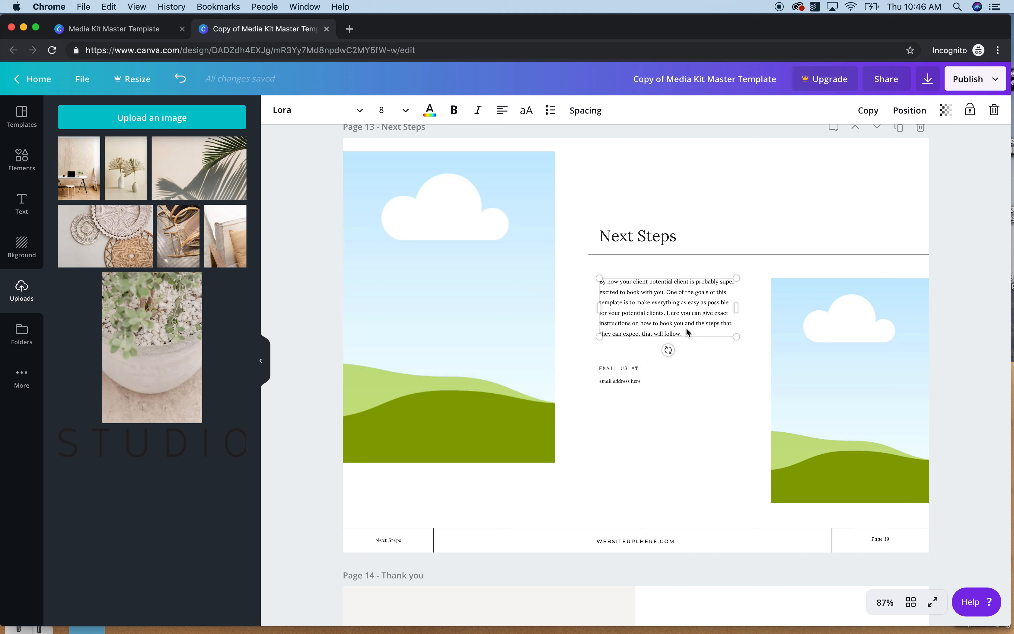
Review the email contact section of the Next Steps page and the layout of the Thank You page
{"action": "mouse_move", "coordinate": [690, 332]}
{"action": "left_mouse_down"}
{"action": "mouse_move", "coordinate": [635, 322]}
{"action": "mouse_move", "coordinate": [687, 333]}
{"action": "left_mouse_up"}
{"action": "scroll", "coordinate": [712, 380], "scroll_direction": "down", "scroll_amount": 2}
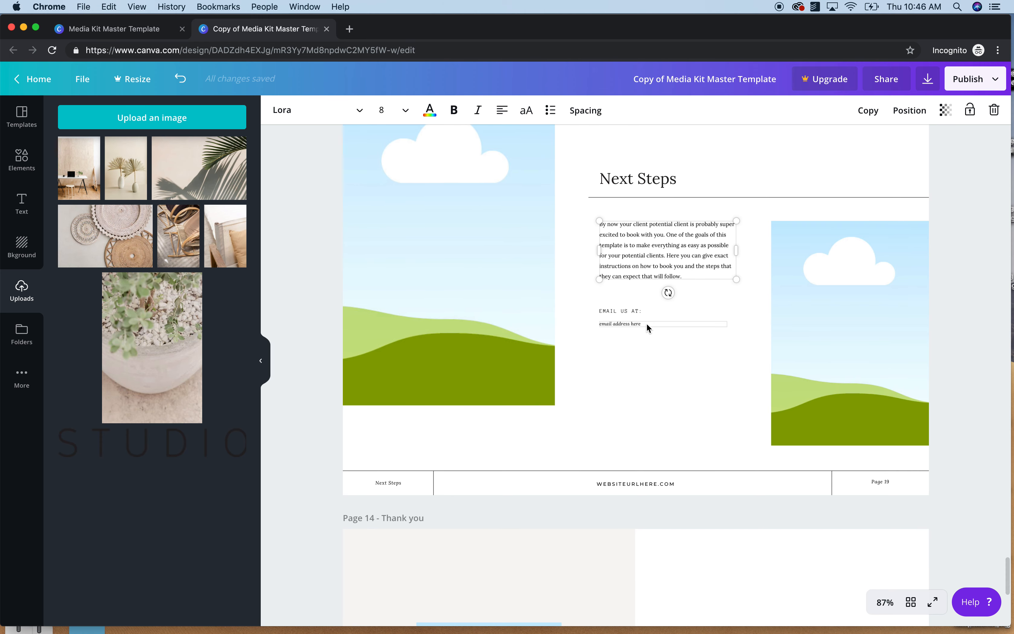
{"action": "scroll", "coordinate": [631, 357], "scroll_direction": "down", "scroll_amount": 6}
{"action": "scroll", "coordinate": [632, 357], "scroll_direction": "down", "scroll_amount": 6}
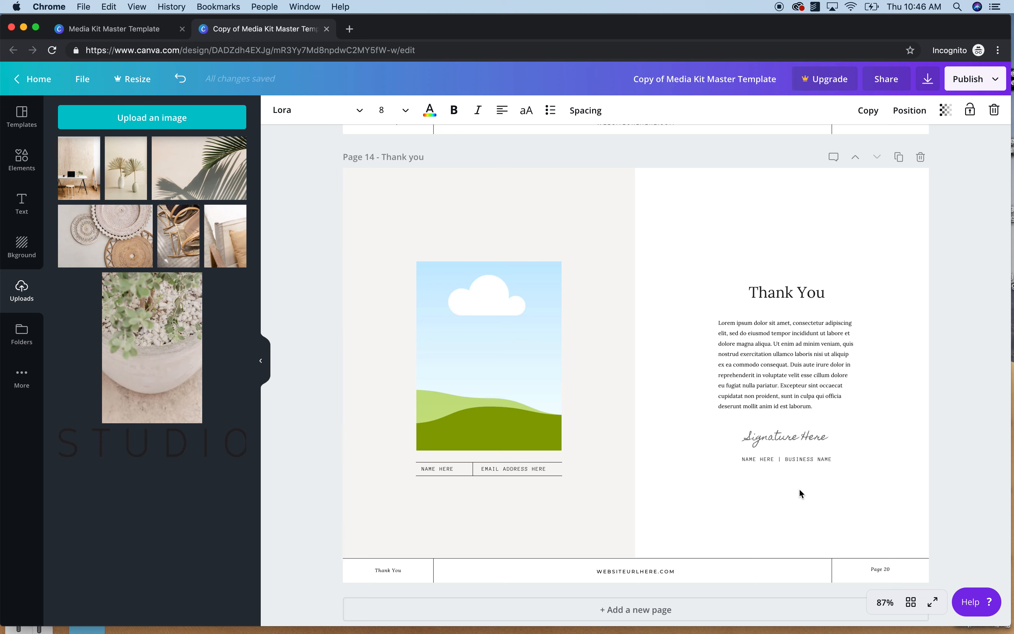
{"action": "scroll", "coordinate": [800, 489], "scroll_direction": "down", "scroll_amount": 1}
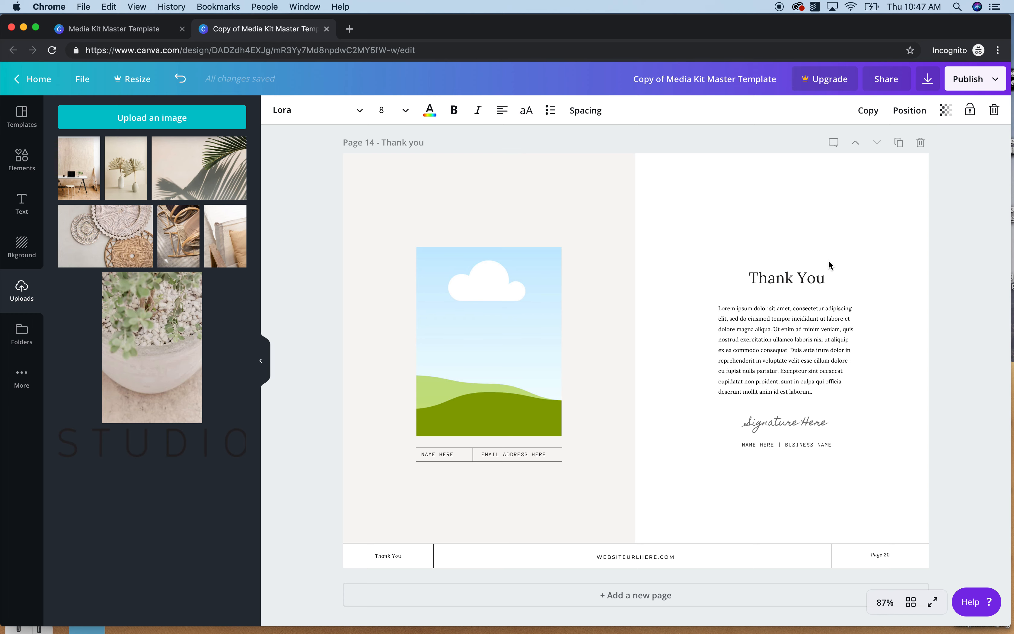
Upload Media Kit Doodles-07.png from the Media Kit Doodles folder on the Desktop for use on the Welcome page
{"action": "scroll", "coordinate": [829, 265], "scroll_direction": "up", "scroll_amount": 10}
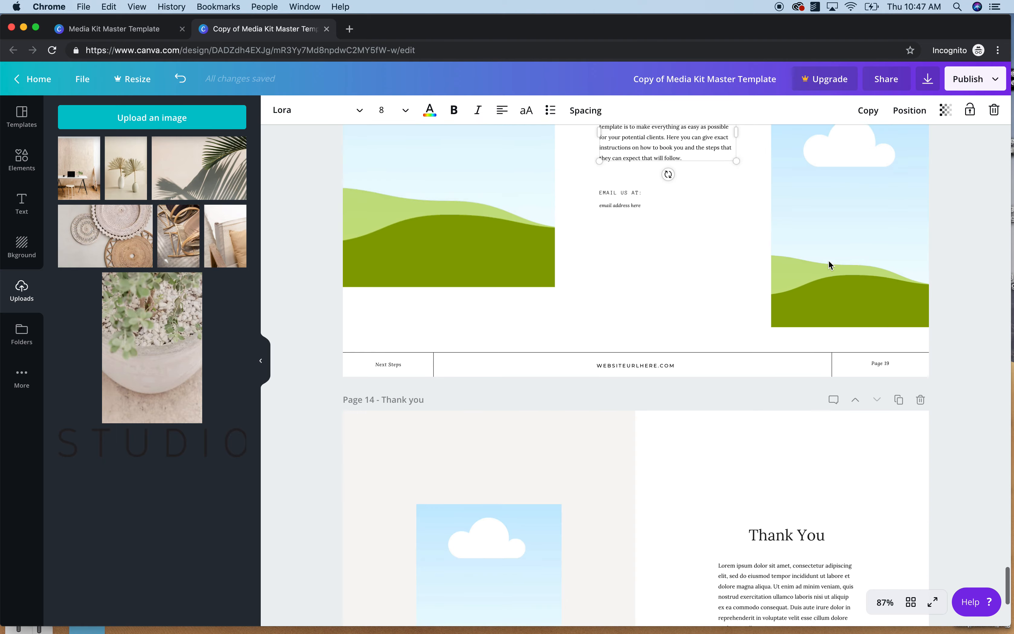
{"action": "scroll", "coordinate": [829, 264], "scroll_direction": "up", "scroll_amount": 7}
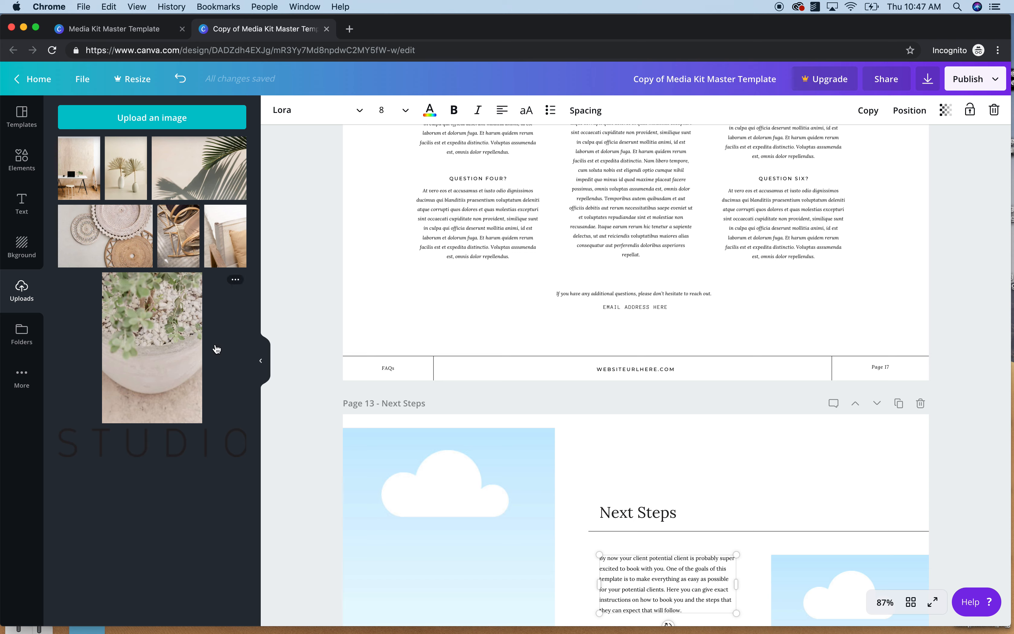
{"action": "scroll", "coordinate": [363, 343], "scroll_direction": "up", "scroll_amount": 6}
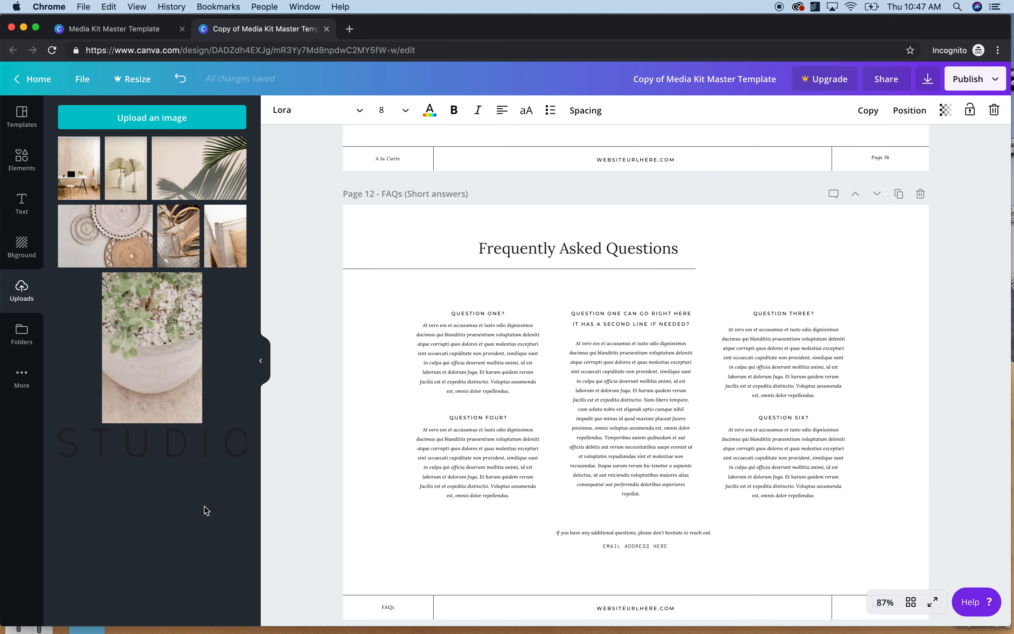
{"action": "scroll", "coordinate": [468, 289], "scroll_direction": "up", "scroll_amount": 20}
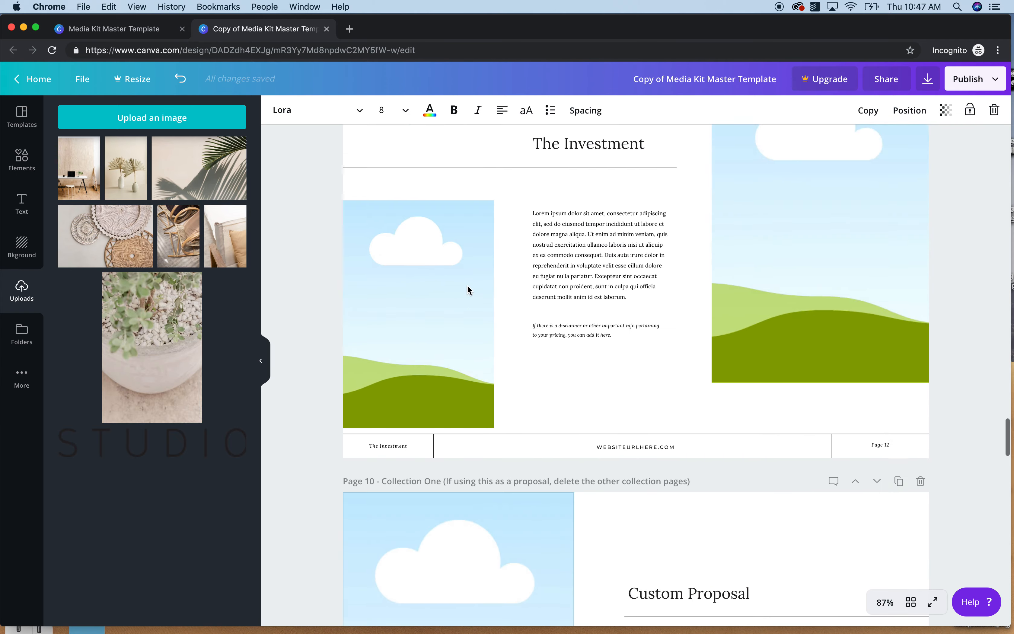
{"action": "scroll", "coordinate": [468, 289], "scroll_direction": "up", "scroll_amount": 20}
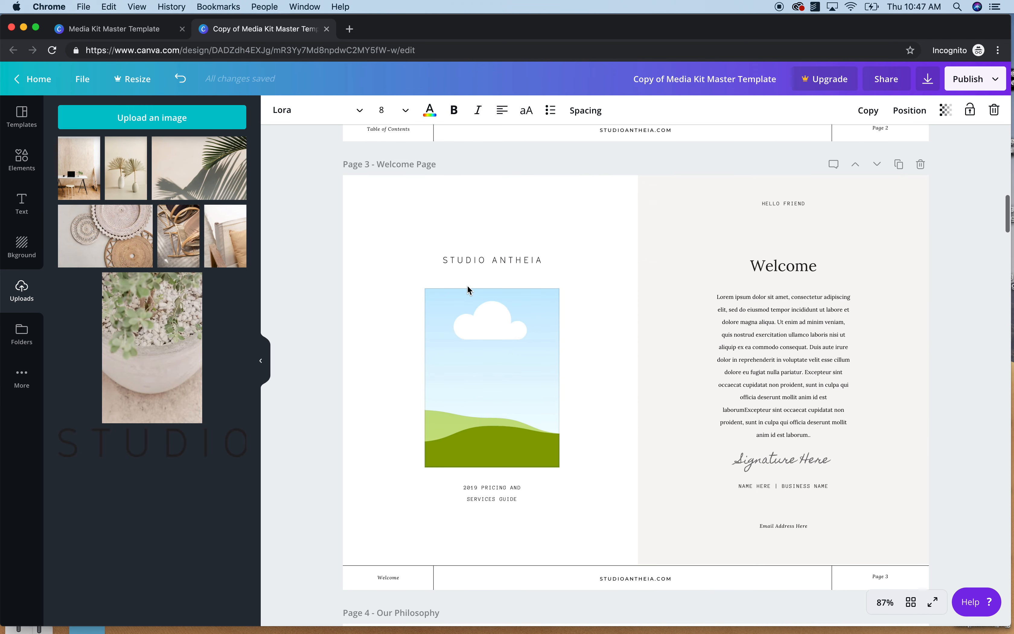
{"action": "left_click", "coordinate": [152, 118]}
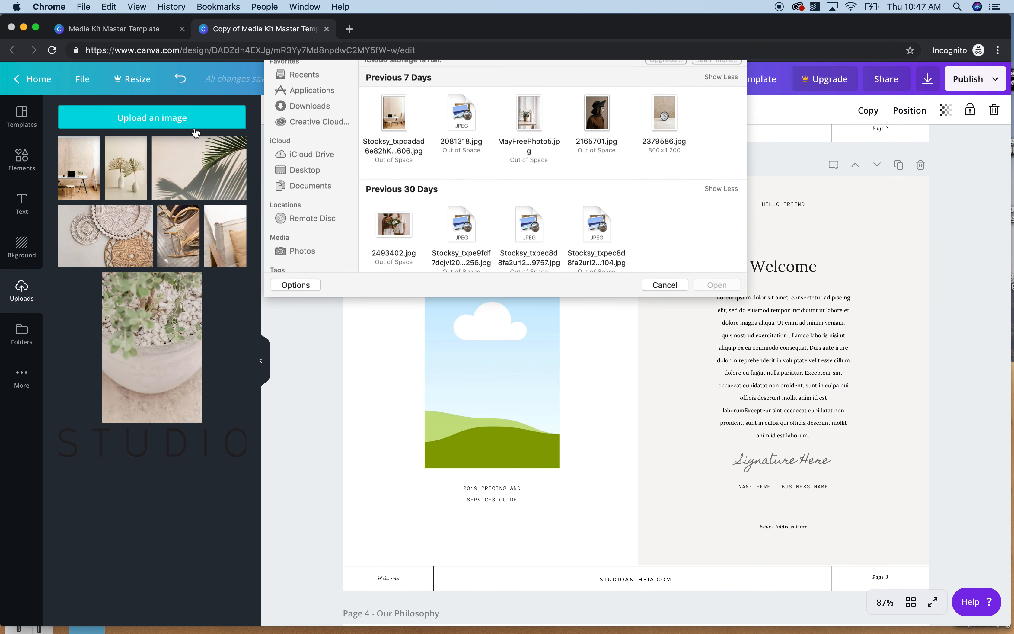
{"action": "left_click", "coordinate": [313, 206]}
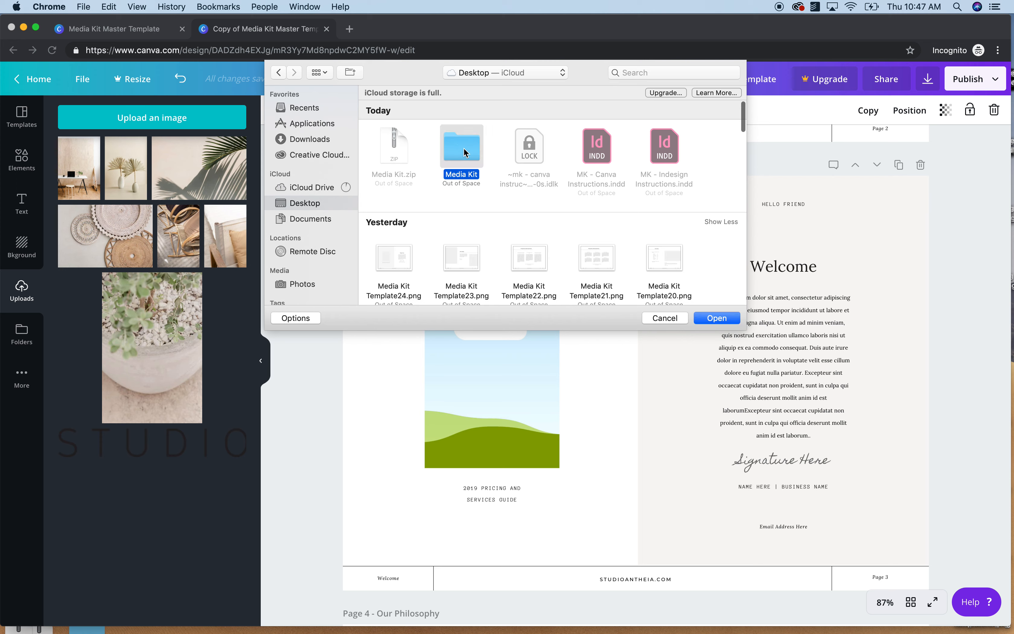
{"action": "double_click", "coordinate": [465, 152]}
{"action": "double_click", "coordinate": [527, 154]}
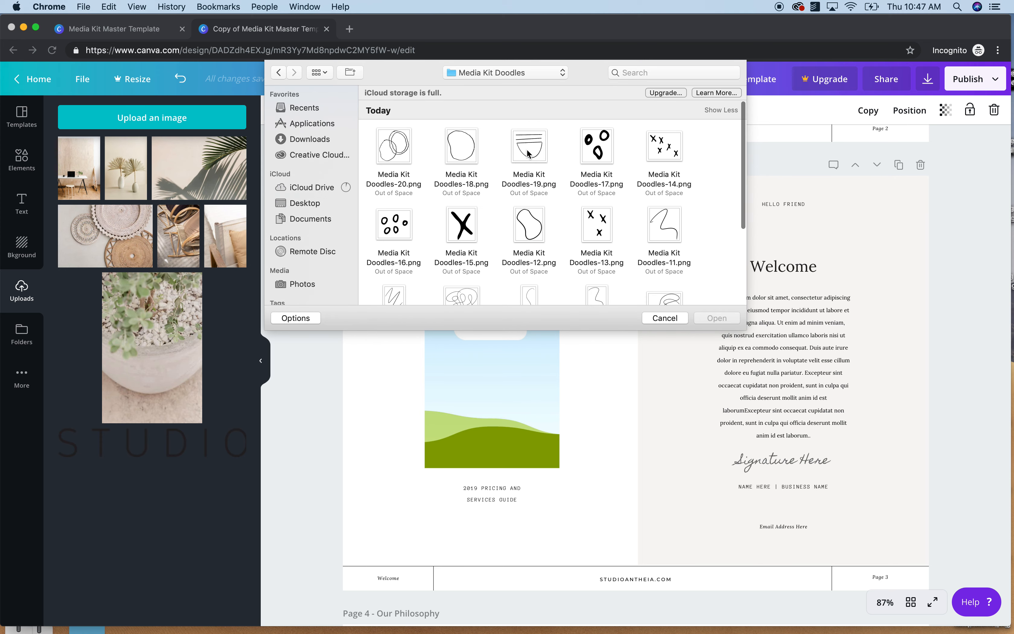
{"action": "scroll", "coordinate": [625, 268], "scroll_direction": "down", "scroll_amount": 5}
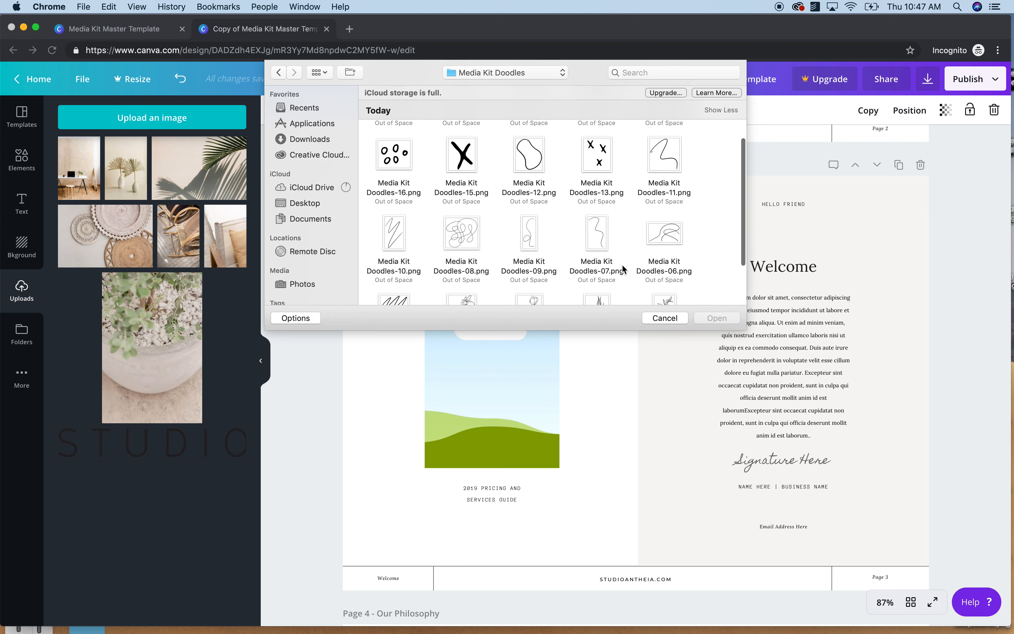
{"action": "left_click", "coordinate": [601, 199]}
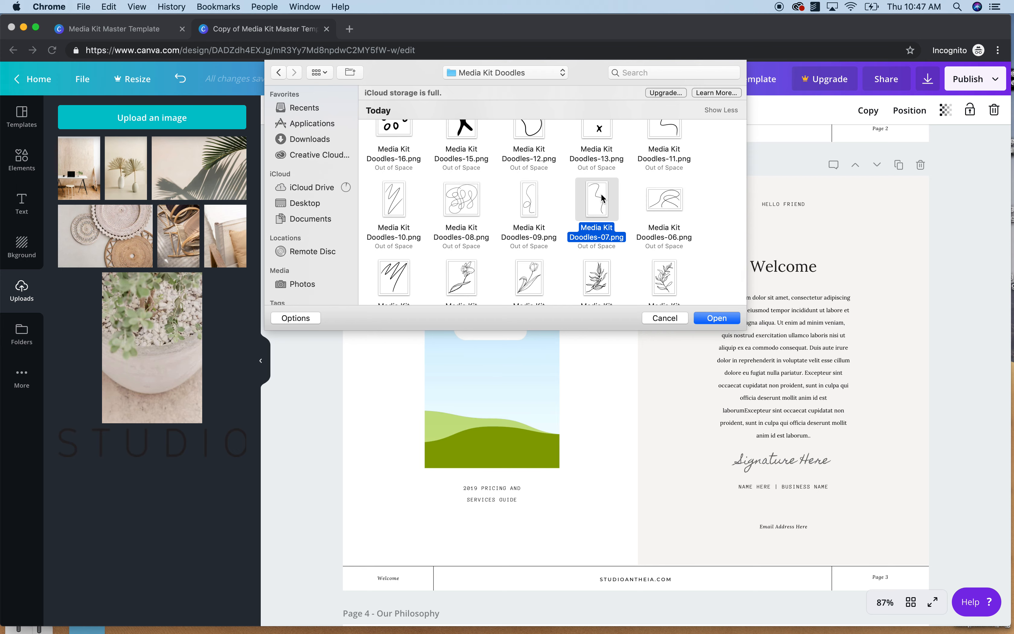
{"action": "left_click", "coordinate": [730, 322]}
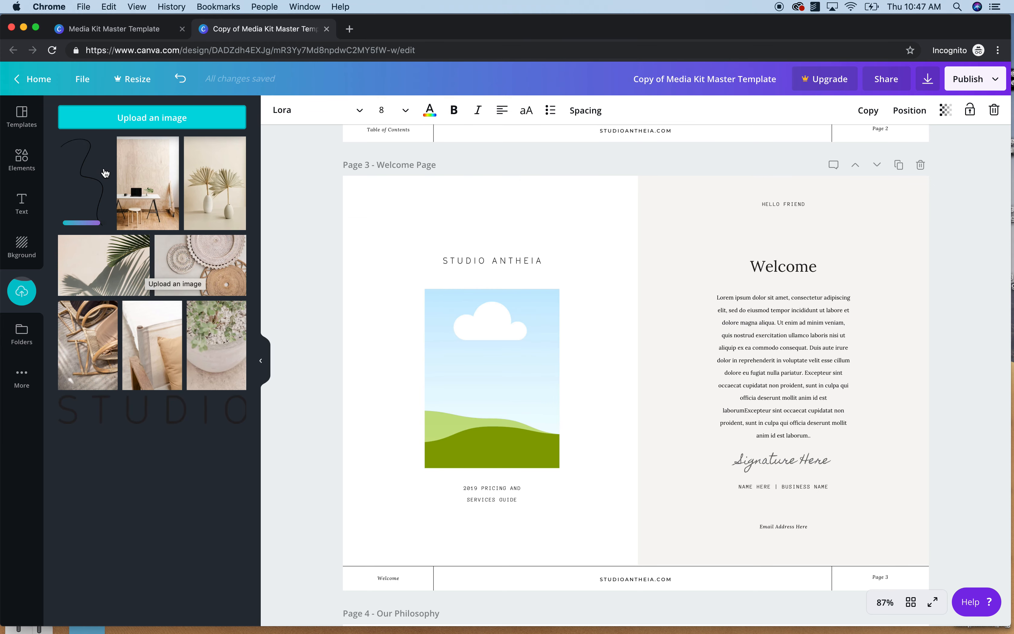
Add the uploaded wavy line doodle to the Welcome page, scaled down and overlapping the lower-left edge of the photo frame
{"action": "left_click", "coordinate": [105, 173]}
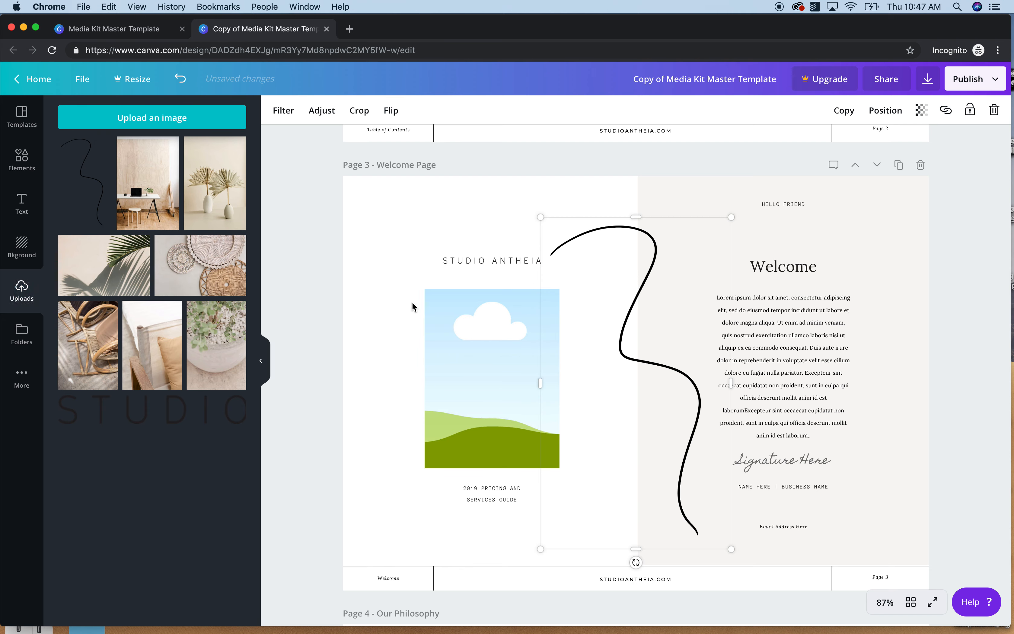
{"action": "left_click_drag", "start_coordinate": [731, 549], "coordinate": [631, 361]}
{"action": "mouse_move", "coordinate": [605, 327]}
{"action": "left_mouse_down"}
{"action": "mouse_move", "coordinate": [474, 427]}
{"action": "mouse_move", "coordinate": [437, 429]}
{"action": "mouse_move", "coordinate": [416, 461]}
{"action": "mouse_move", "coordinate": [425, 459]}
{"action": "left_mouse_up"}
Fill the Welcome page's photo frame with the uploaded rattan chair photo
{"action": "left_click", "coordinate": [530, 419]}
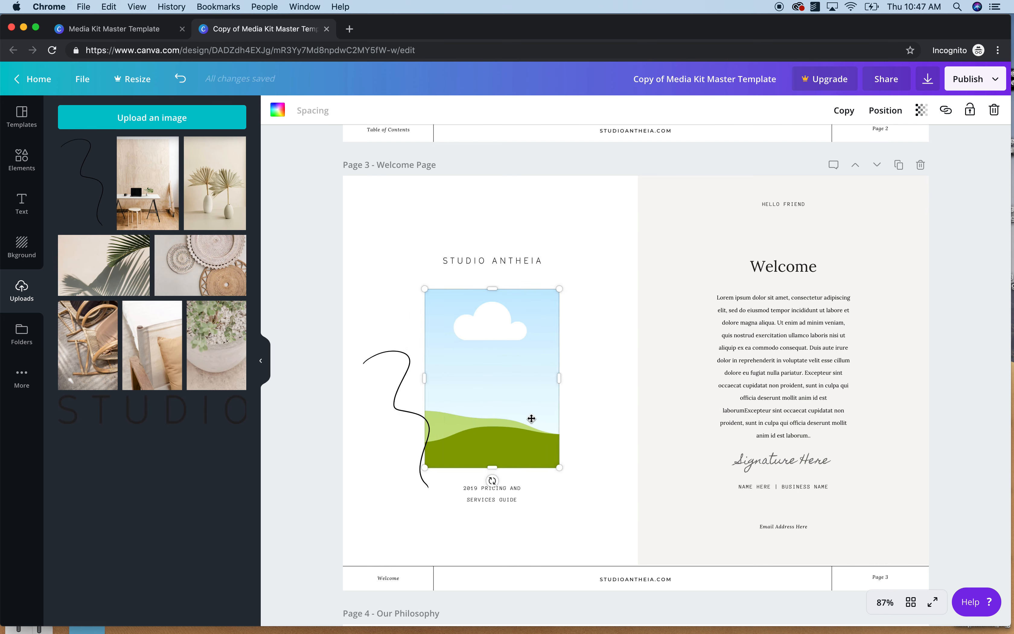
{"action": "left_click", "coordinate": [88, 346]}
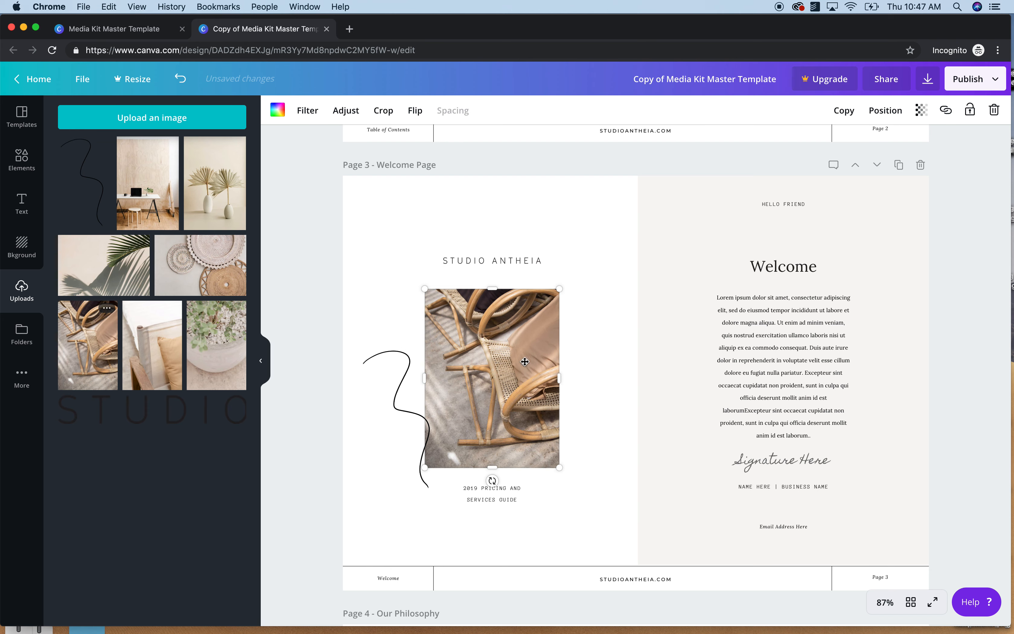
{"action": "left_click", "coordinate": [619, 383]}
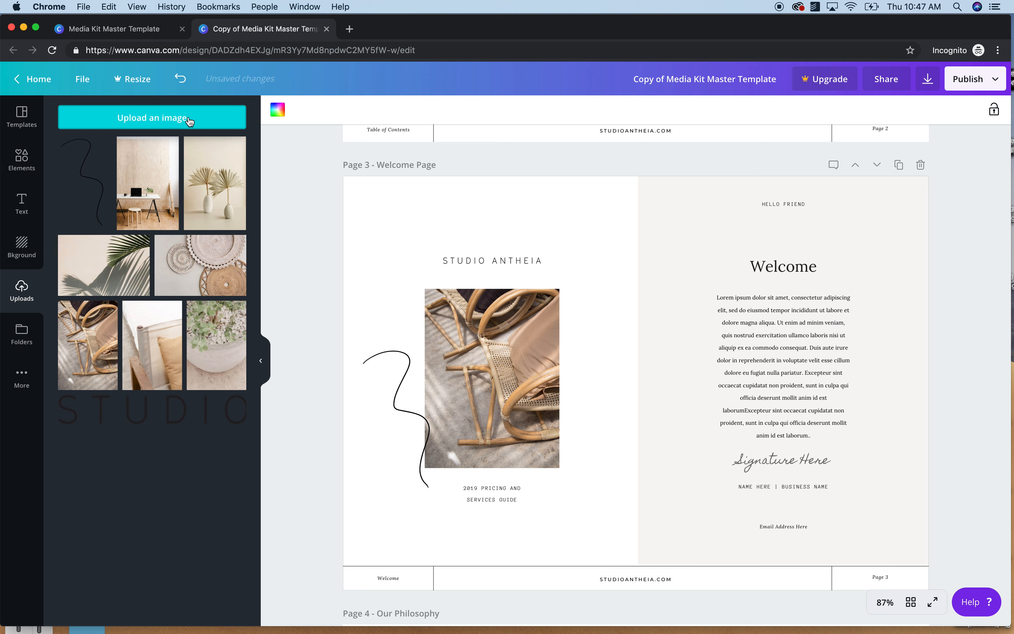
Upload Media Kit Doodles-06.png from the Media Kit Doodles folder
{"action": "left_click", "coordinate": [189, 120]}
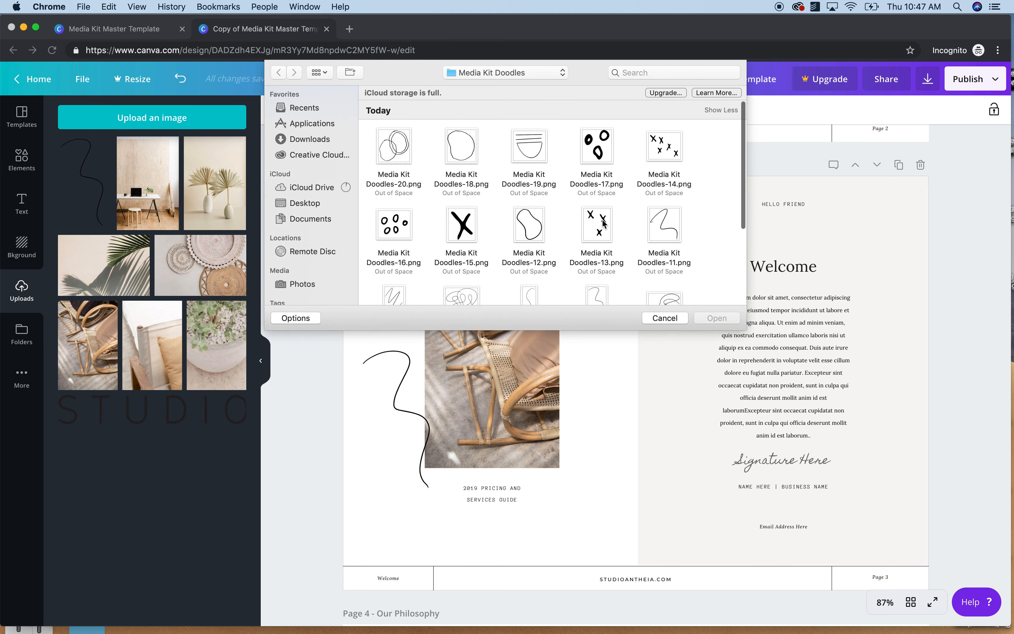
{"action": "scroll", "coordinate": [622, 254], "scroll_direction": "down", "scroll_amount": 2}
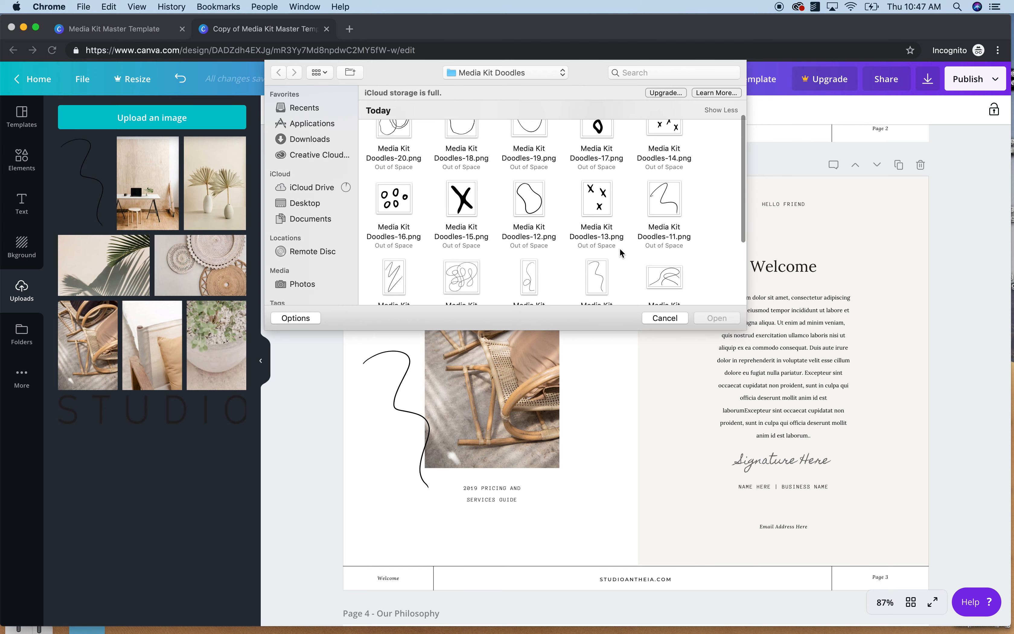
{"action": "scroll", "coordinate": [622, 254], "scroll_direction": "down", "scroll_amount": 3}
{"action": "left_click", "coordinate": [678, 232]}
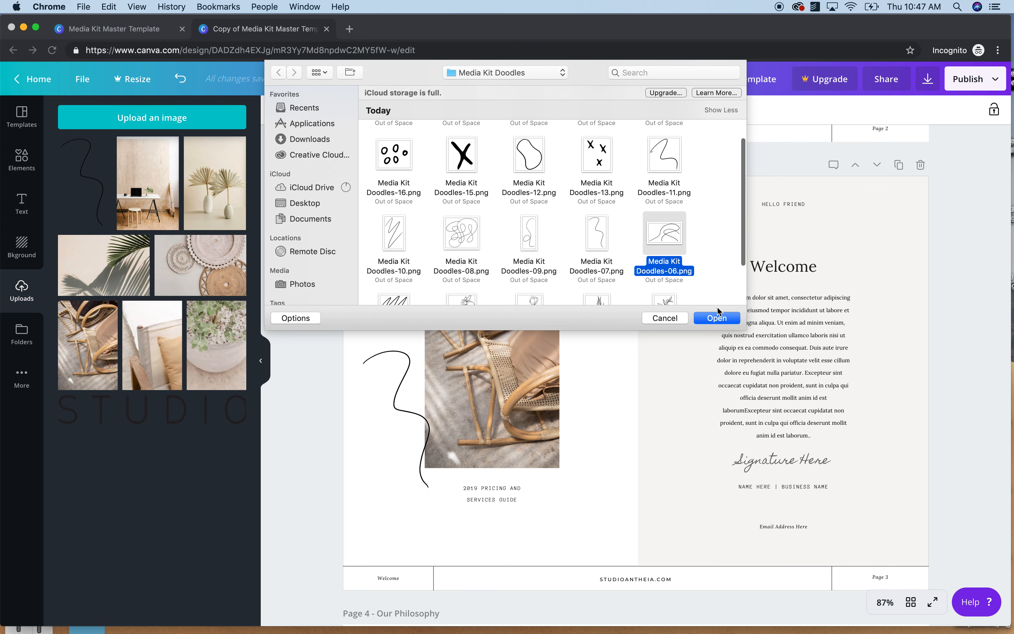
{"action": "left_click", "coordinate": [718, 318]}
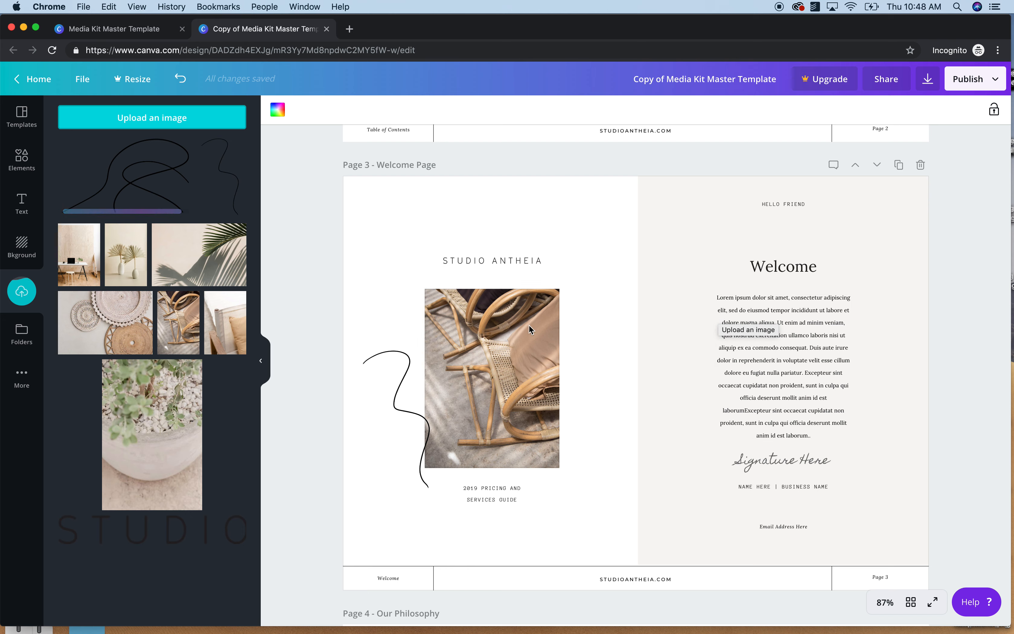
Place the looping line doodle on the Welcome page, shrunk, rotated upright and running off the right edge beside the heading
{"action": "left_click", "coordinate": [158, 193]}
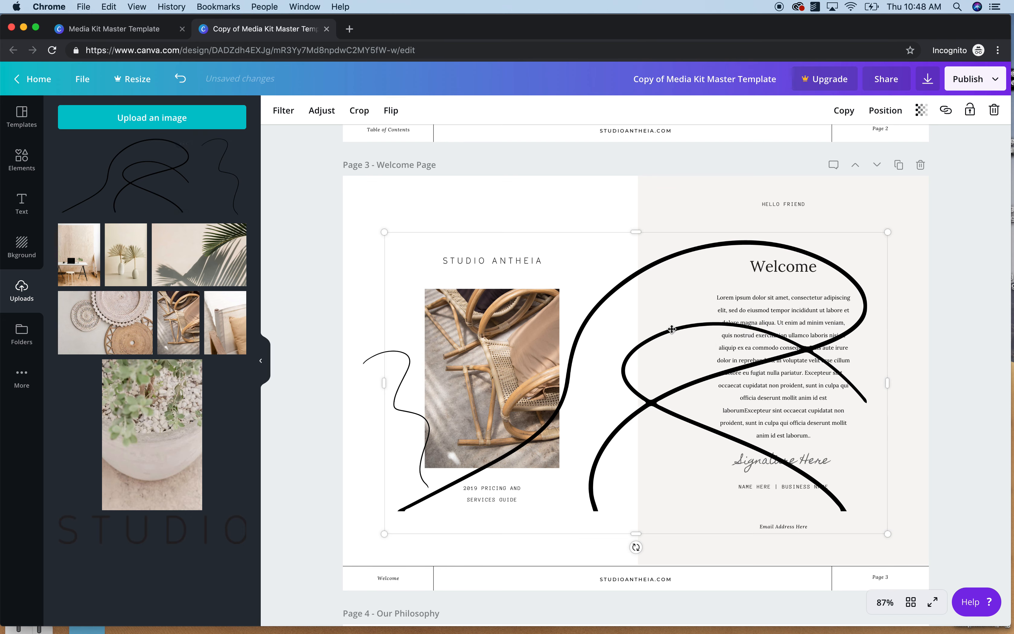
{"action": "left_click_drag", "start_coordinate": [384, 530], "coordinate": [872, 415]}
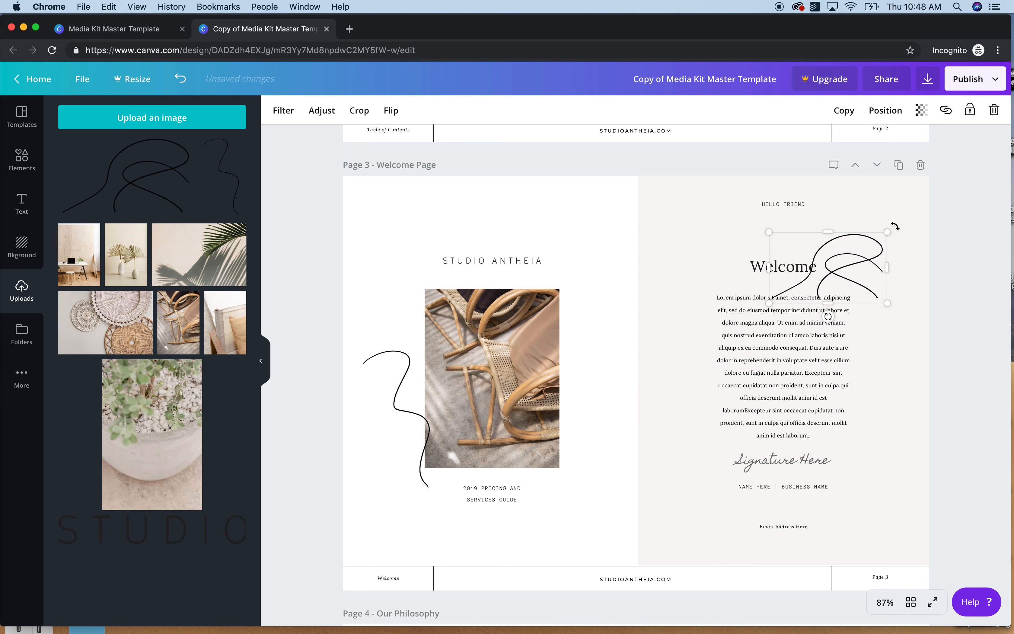
{"action": "mouse_move", "coordinate": [886, 221]}
{"action": "left_mouse_down"}
{"action": "mouse_move", "coordinate": [767, 218]}
{"action": "mouse_move", "coordinate": [792, 214]}
{"action": "left_mouse_up"}
{"action": "left_click_drag", "start_coordinate": [826, 248], "coordinate": [907, 251]}
{"action": "double_click", "coordinate": [808, 390]}
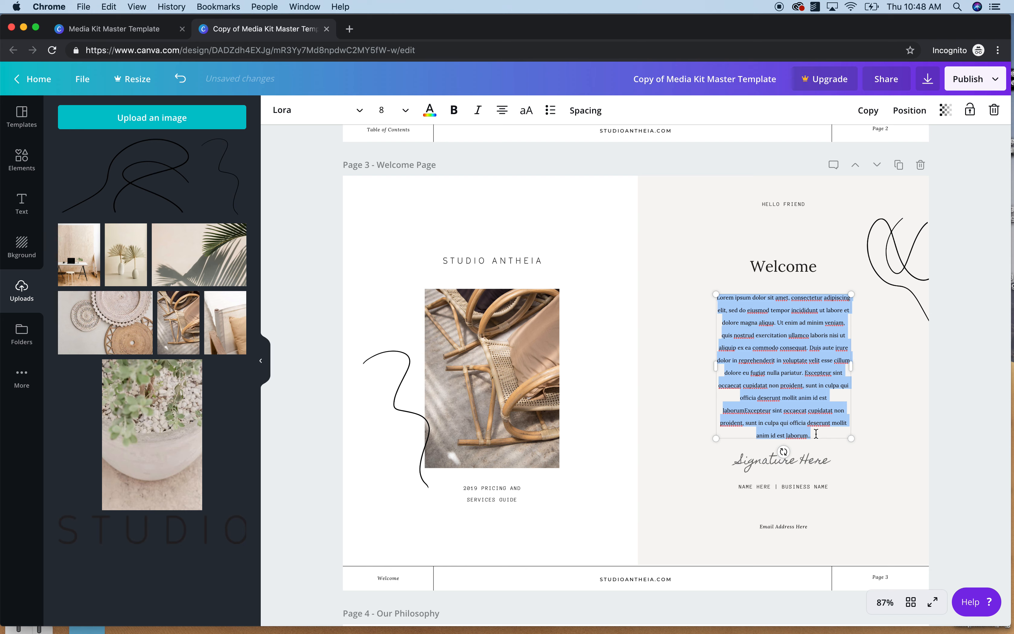
{"action": "left_click", "coordinate": [815, 430]}
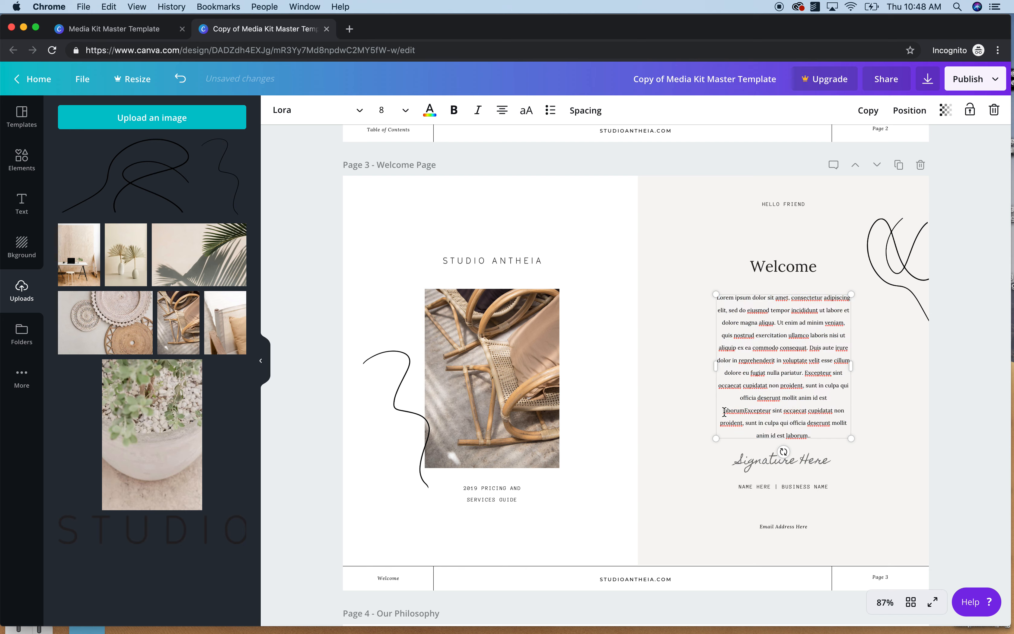
{"action": "left_click_drag", "start_coordinate": [816, 433], "coordinate": [713, 419]}
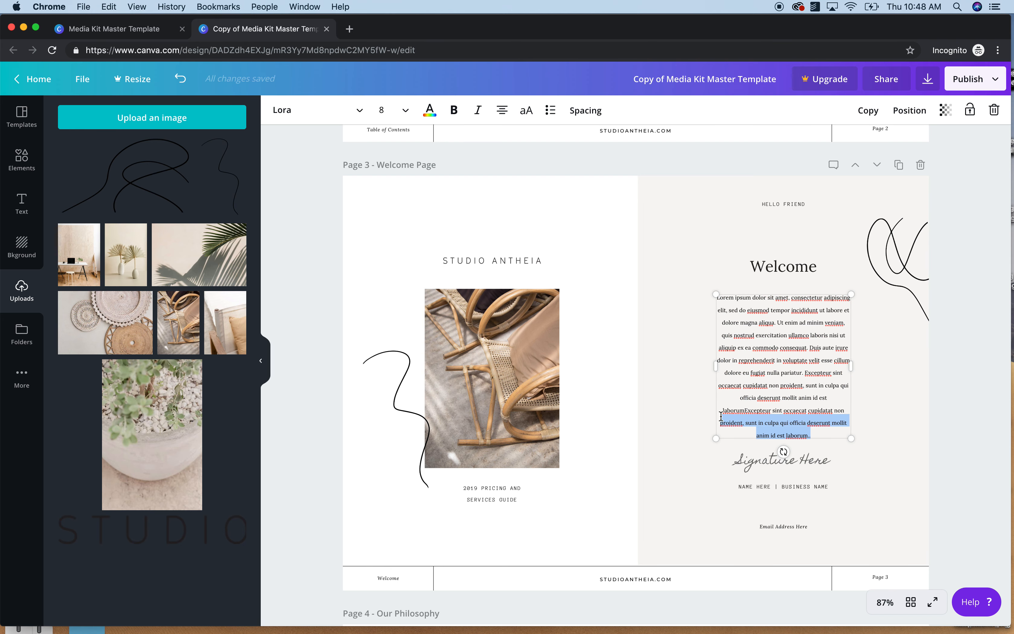
{"action": "key", "text": "BackSpace"}
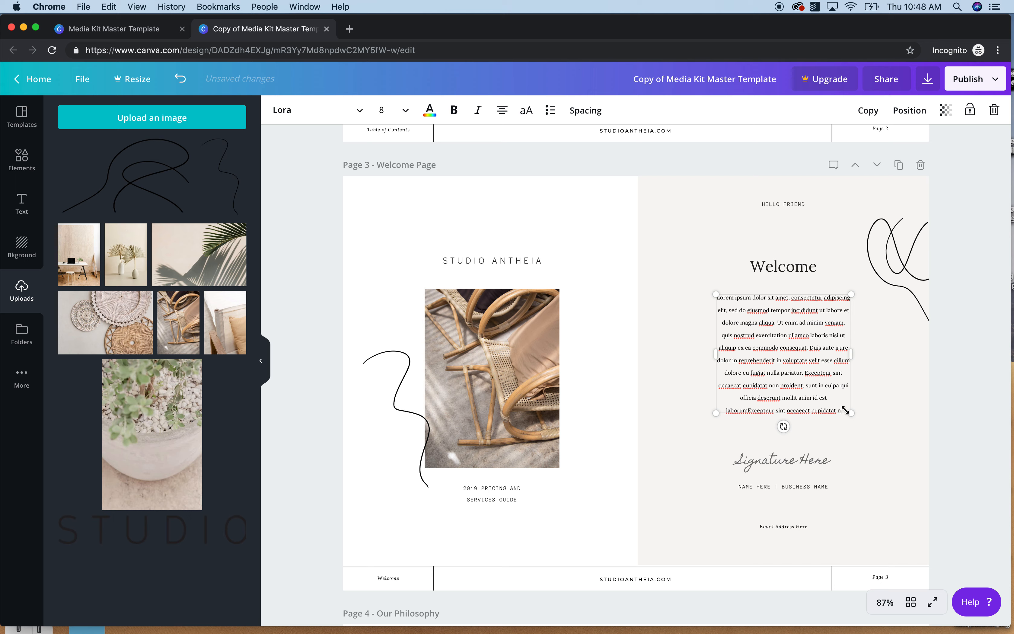
{"action": "left_click_drag", "start_coordinate": [852, 413], "coordinate": [814, 446]}
{"action": "double_click", "coordinate": [815, 409]}
{"action": "left_click", "coordinate": [816, 409]}
{"action": "double_click", "coordinate": [816, 408]}
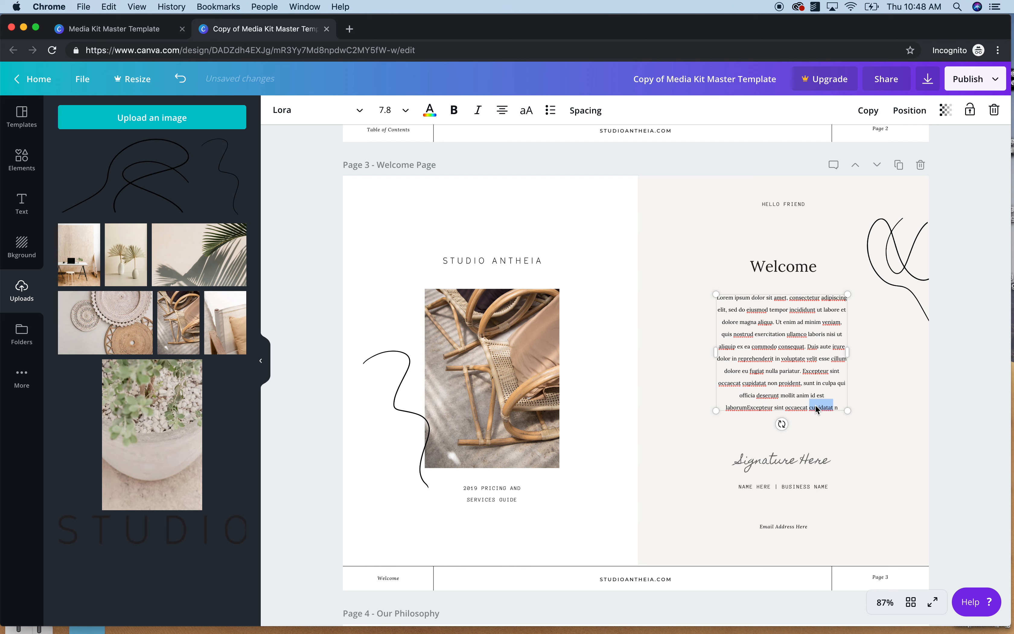
{"action": "key", "text": "Delete"}
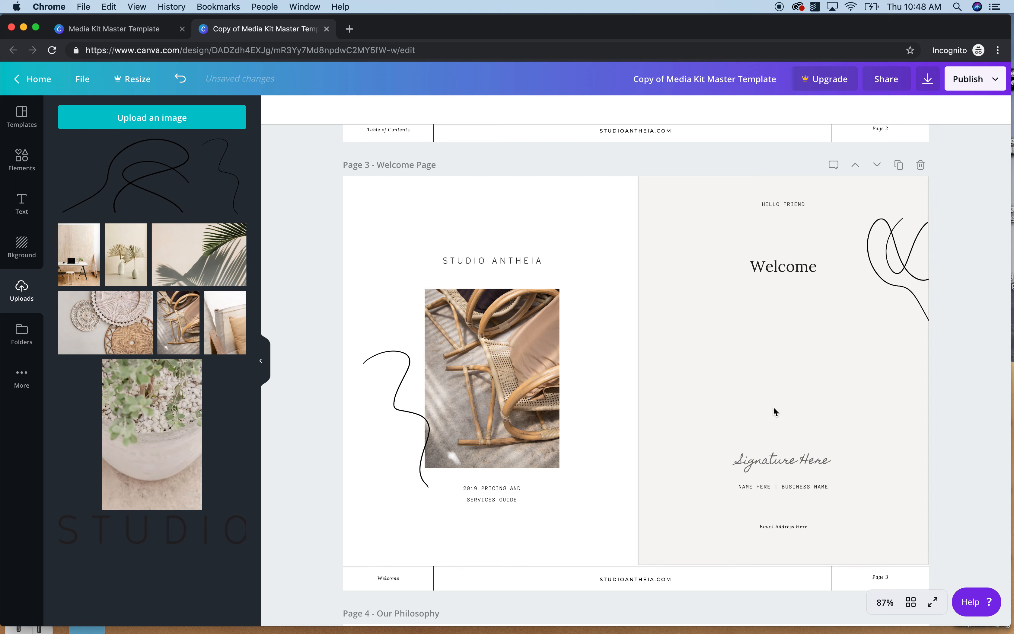
{"action": "key", "text": "super+z"}
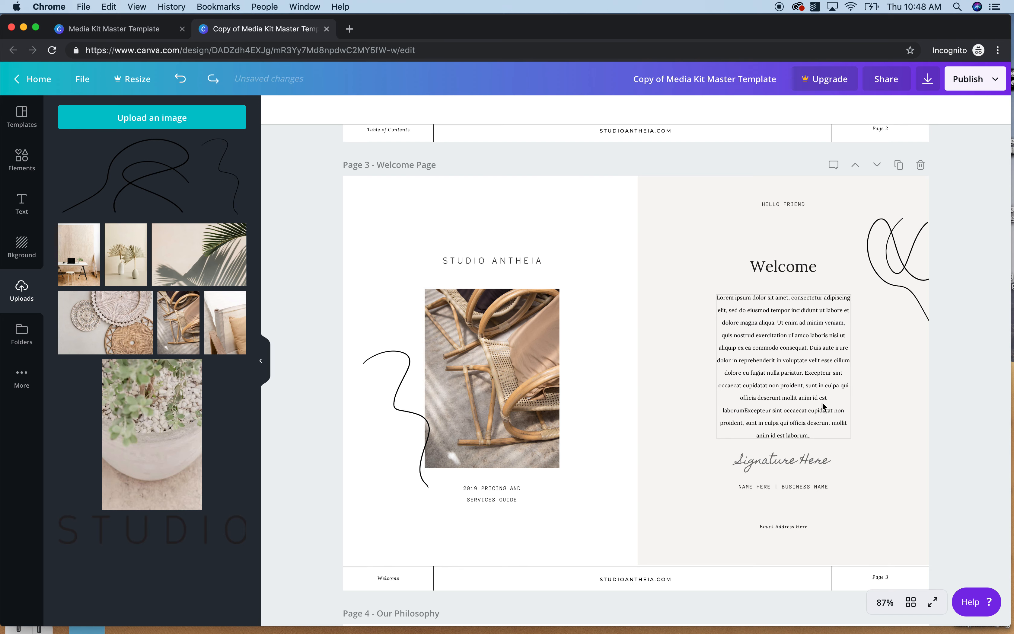
Delete the last three lines of the Welcome paragraph, starting from "laborumExcepteur"
{"action": "double_click", "coordinate": [824, 405]}
{"action": "left_click_drag", "start_coordinate": [826, 403], "coordinate": [840, 432]}
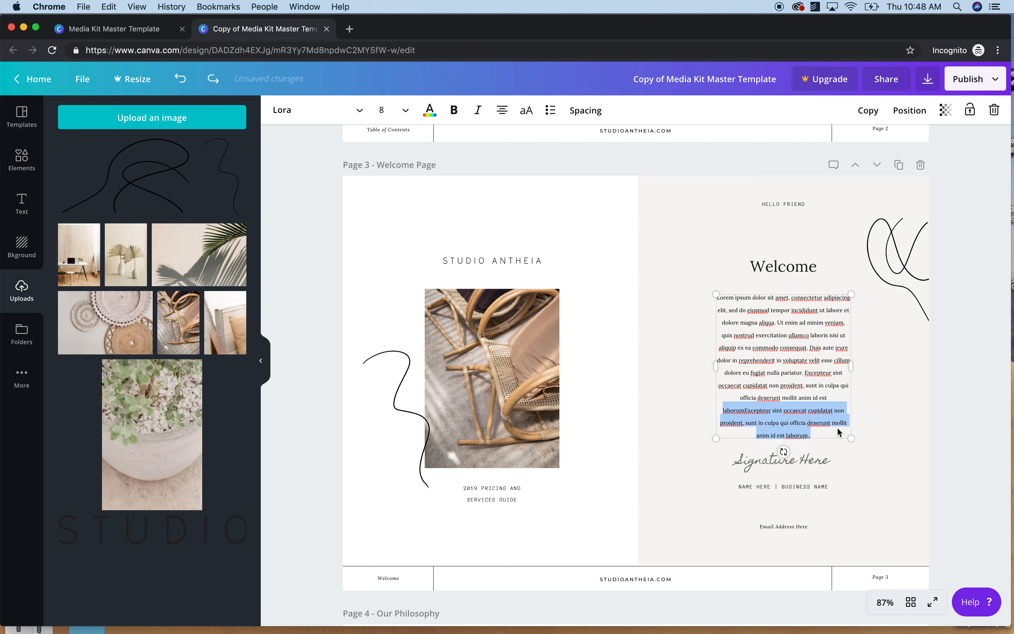
{"action": "key", "text": "BackSpace"}
{"action": "key", "text": "Escape"}
Tighten the Welcome text block by moving the heading and paragraph down slightly and the signature and name line up
{"action": "left_click_drag", "start_coordinate": [834, 340], "coordinate": [808, 345]}
{"action": "left_click", "coordinate": [807, 261]}
{"action": "left_click_drag", "start_coordinate": [807, 261], "coordinate": [807, 277]}
{"action": "left_click_drag", "start_coordinate": [801, 461], "coordinate": [801, 443]}
{"action": "left_click_drag", "start_coordinate": [797, 486], "coordinate": [797, 464]}
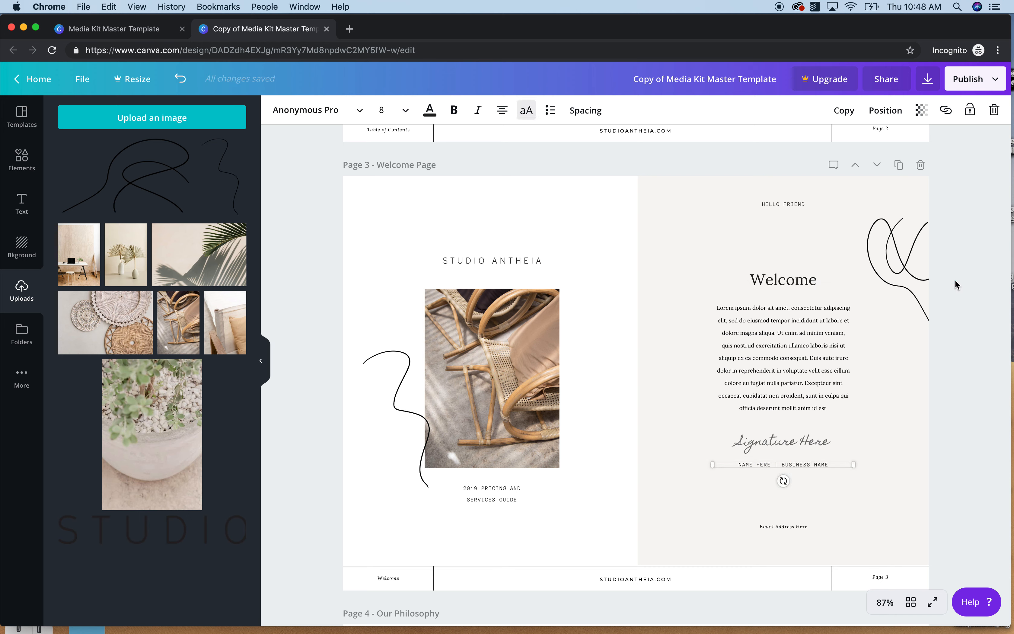
{"action": "left_click", "coordinate": [956, 285]}
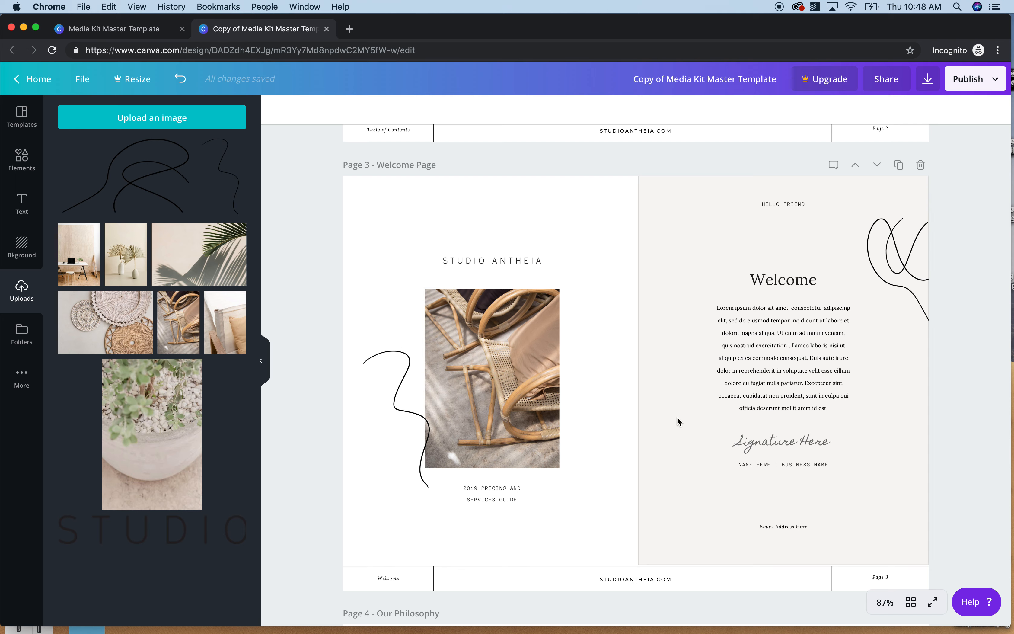
Delete the looping line doodle beside the Welcome heading
{"action": "left_click", "coordinate": [916, 265]}
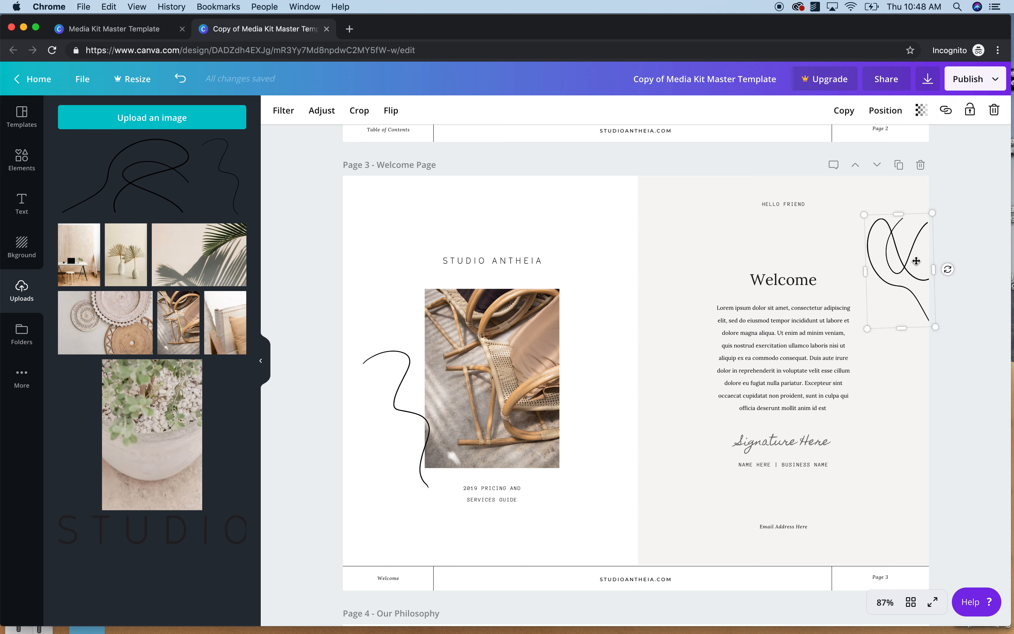
{"action": "key", "text": "Delete"}
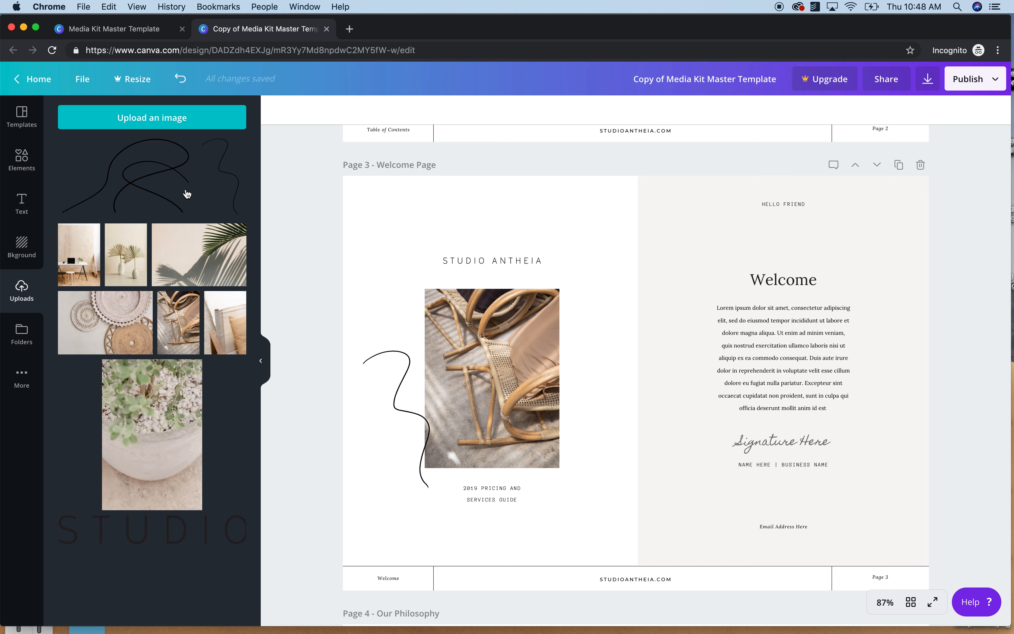
{"action": "scroll", "coordinate": [372, 253], "scroll_direction": "down", "scroll_amount": 5}
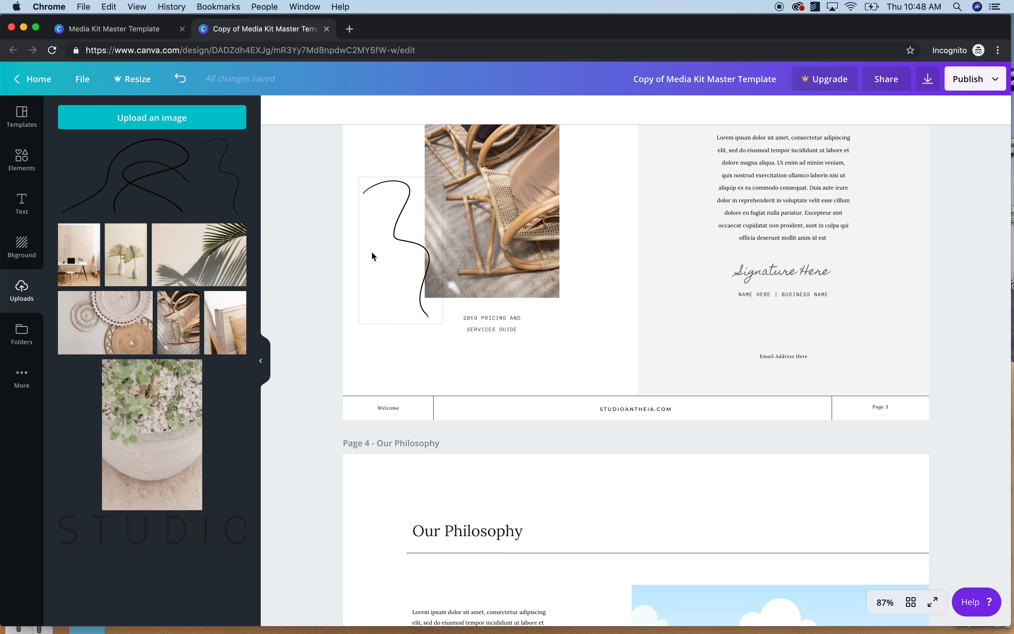
{"action": "scroll", "coordinate": [372, 253], "scroll_direction": "up", "scroll_amount": 4}
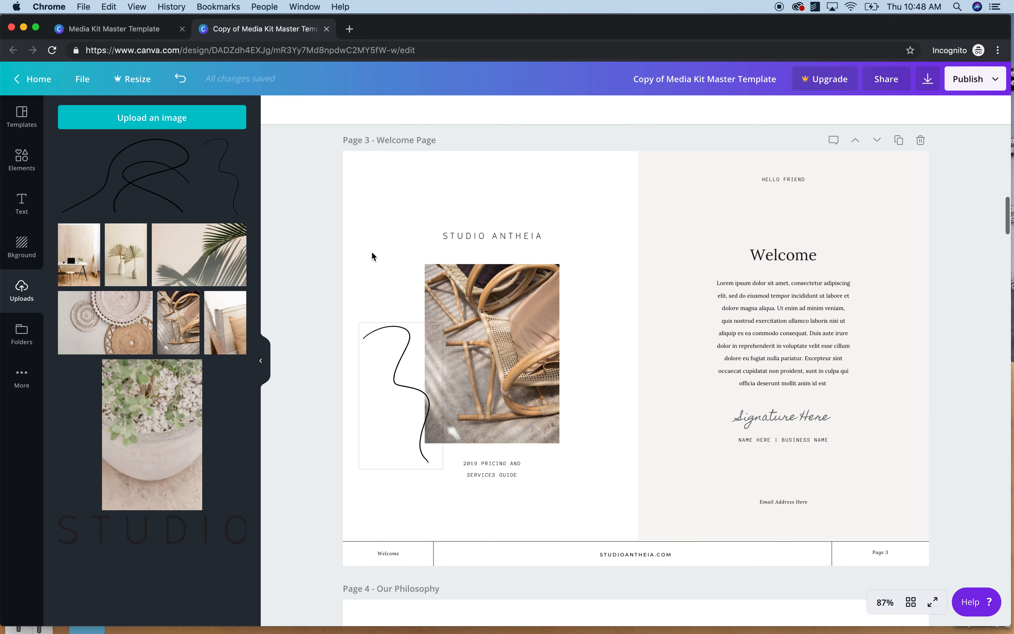